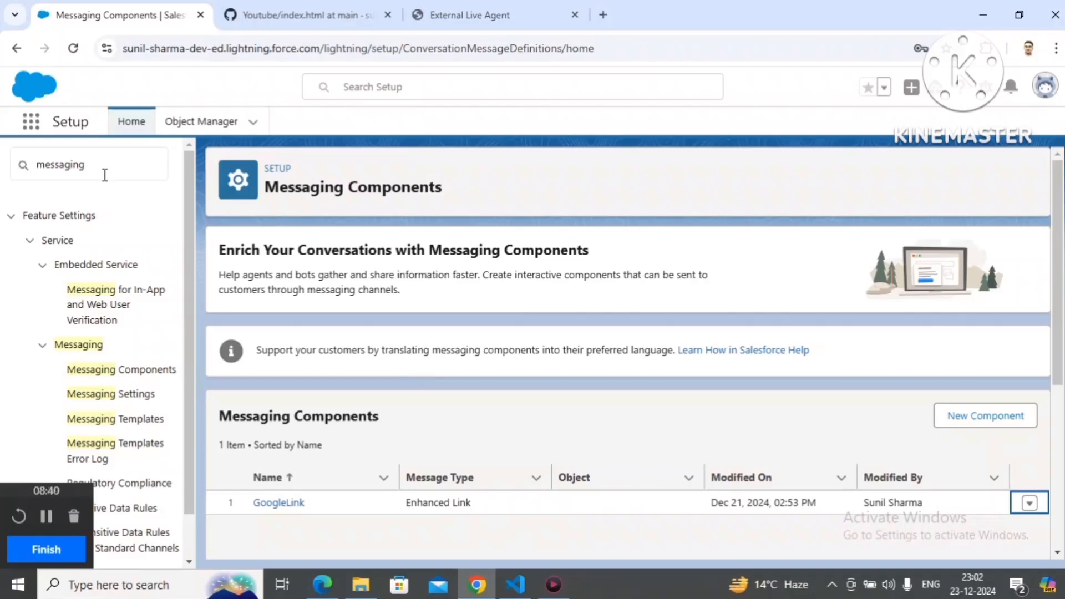
Step: Start a new messaging component of the Auto-Response type
left_click(115, 381)
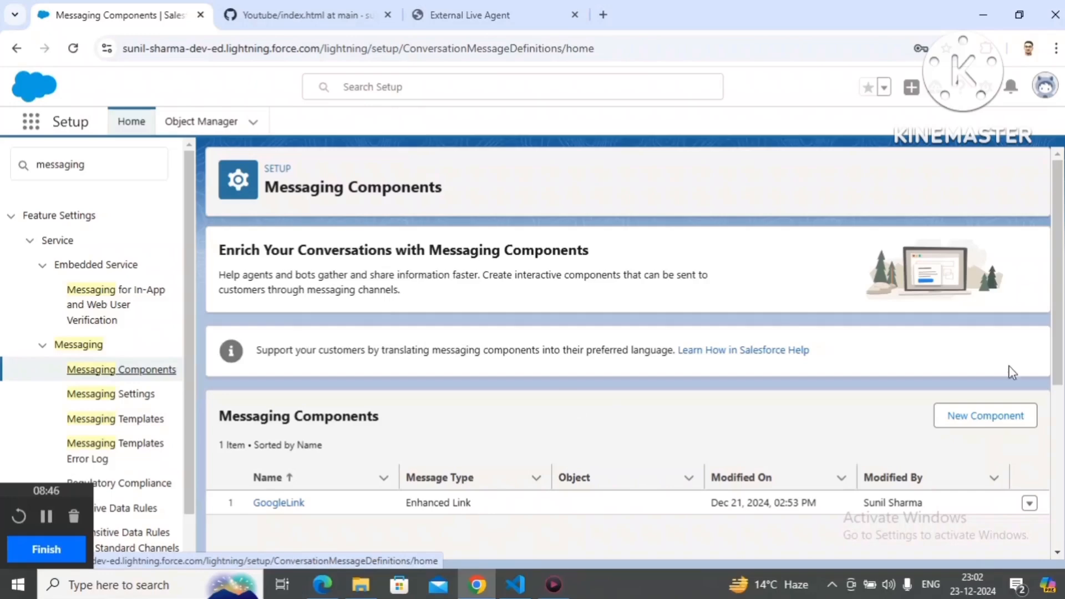
left_click(991, 416)
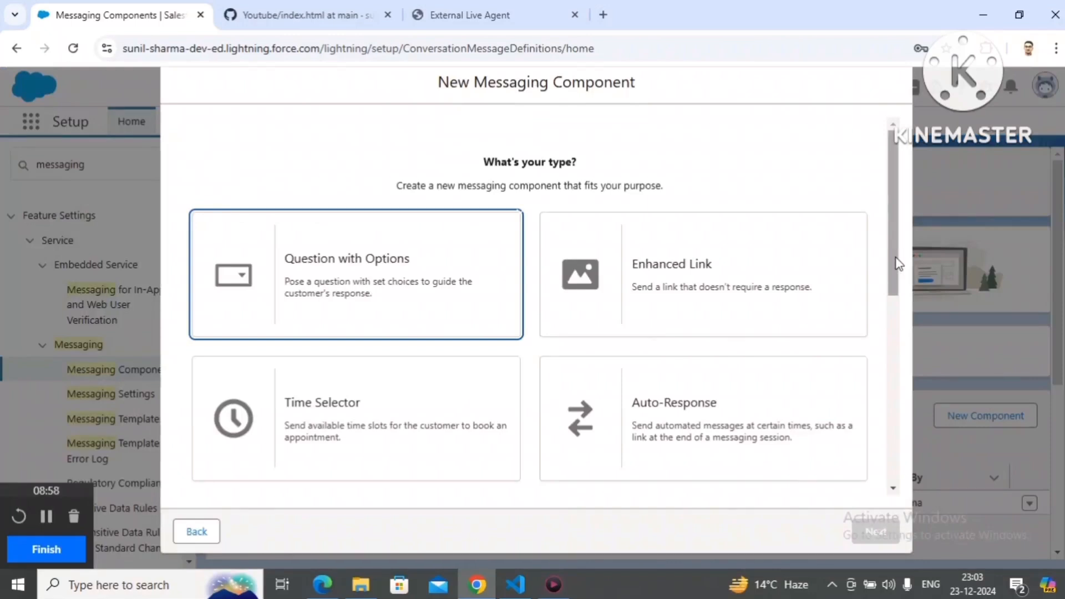
left_click_drag(895, 266, 874, 285)
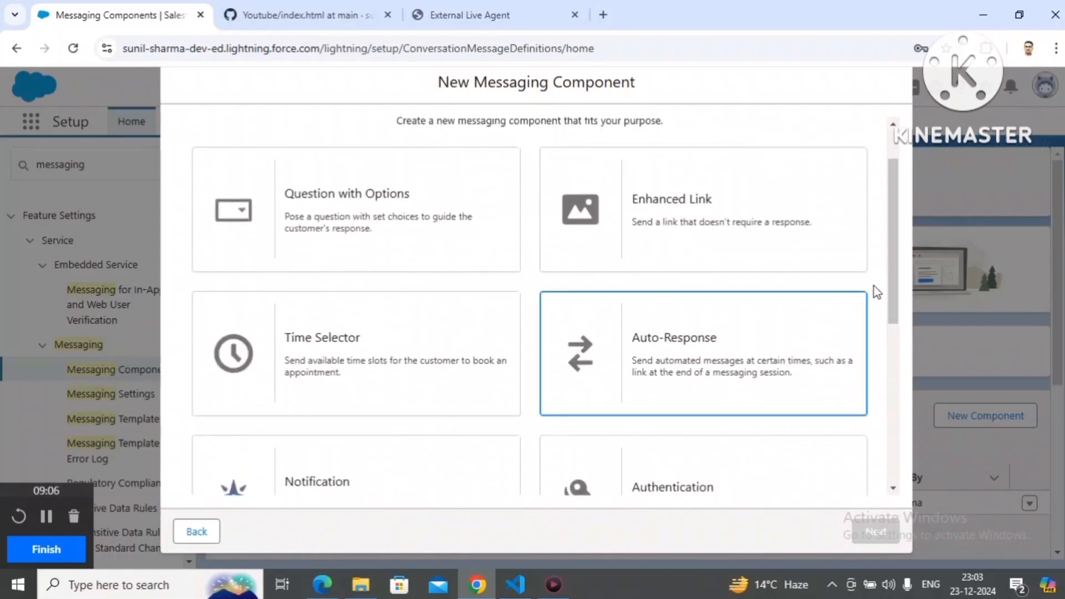
left_click(661, 369)
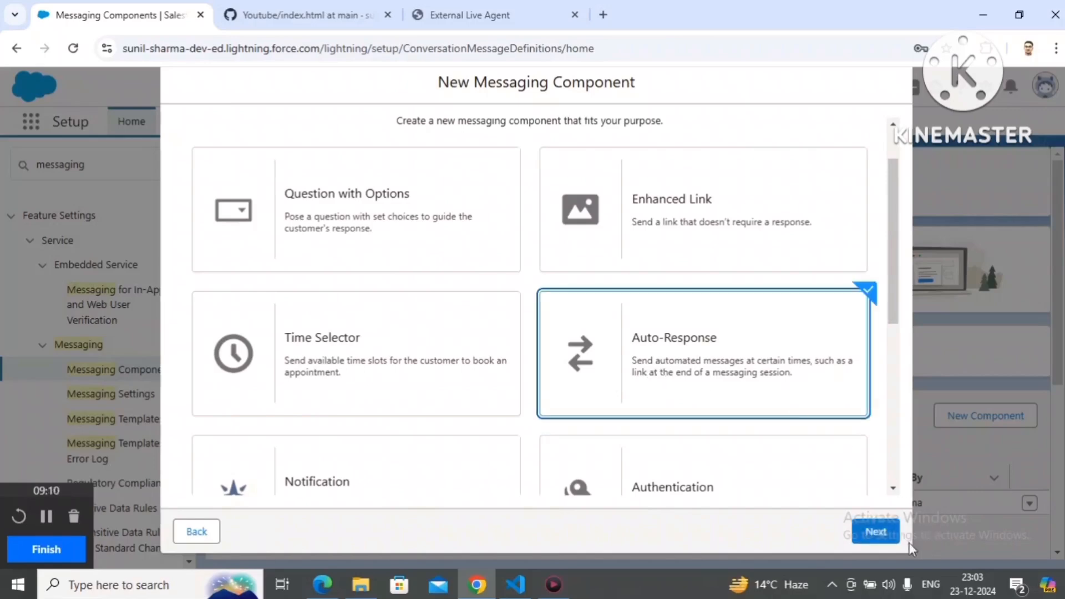
left_click(887, 536)
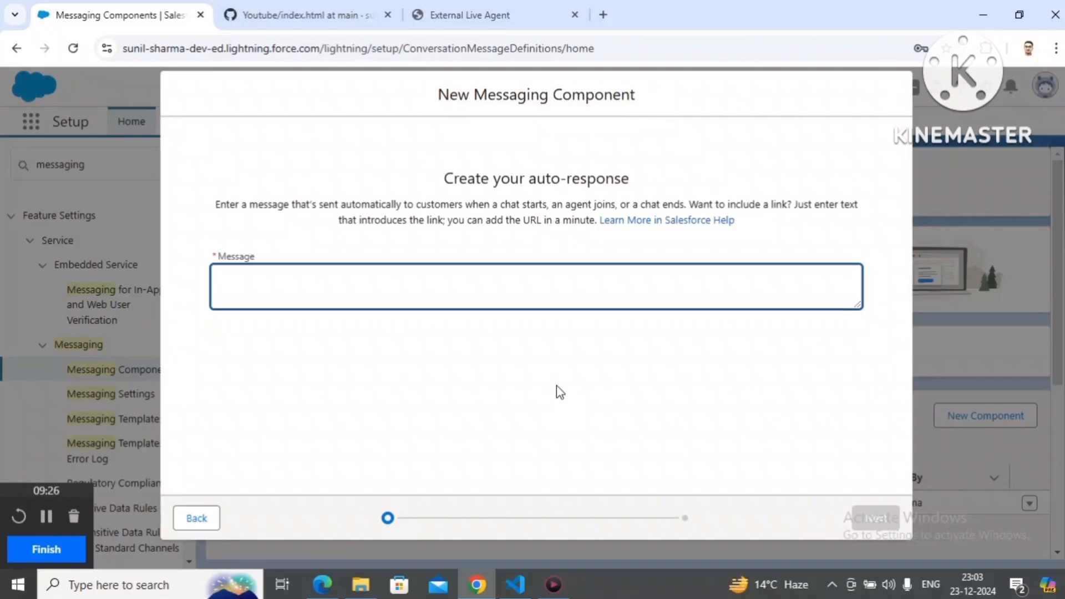
Step: Set the auto-response message to "Thanks for contacting us. How can we help you?" and continue to the naming page
type("Thanks for")
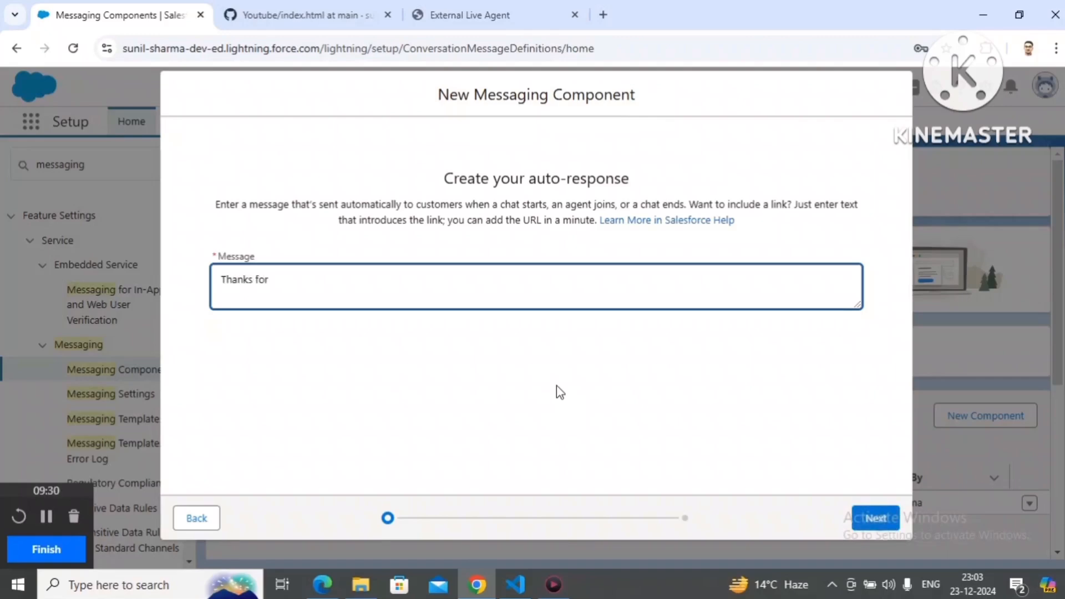
type(" contacting us. How c")
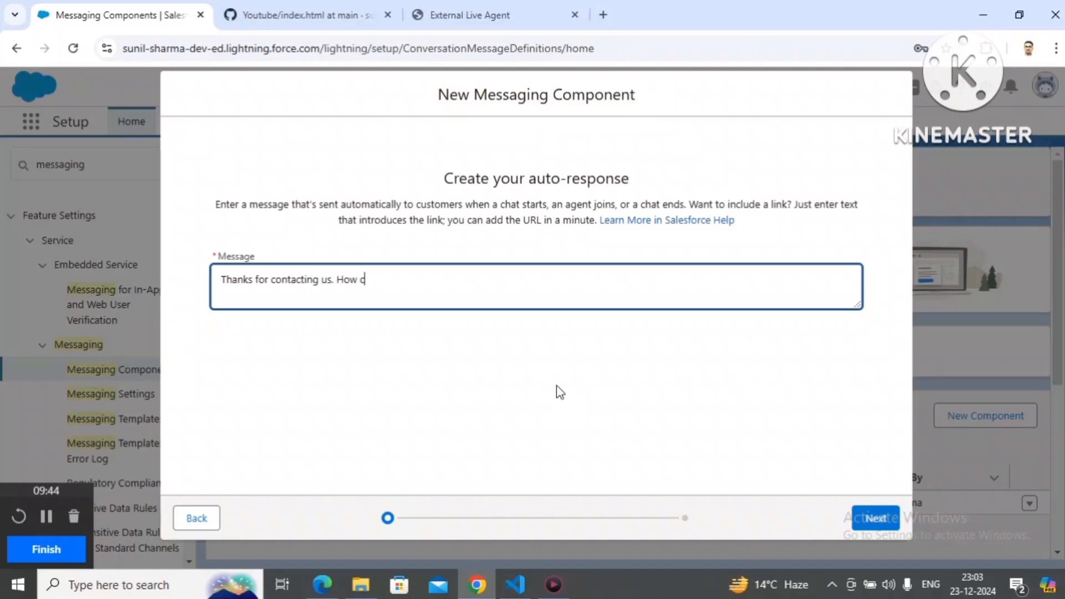
type("an we help you?")
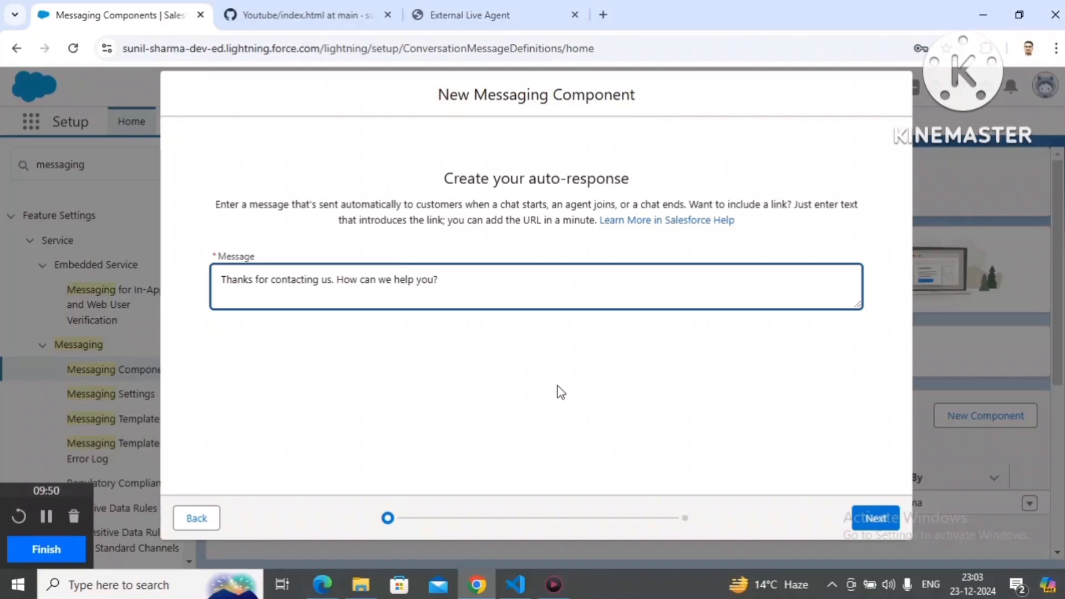
left_click(861, 519)
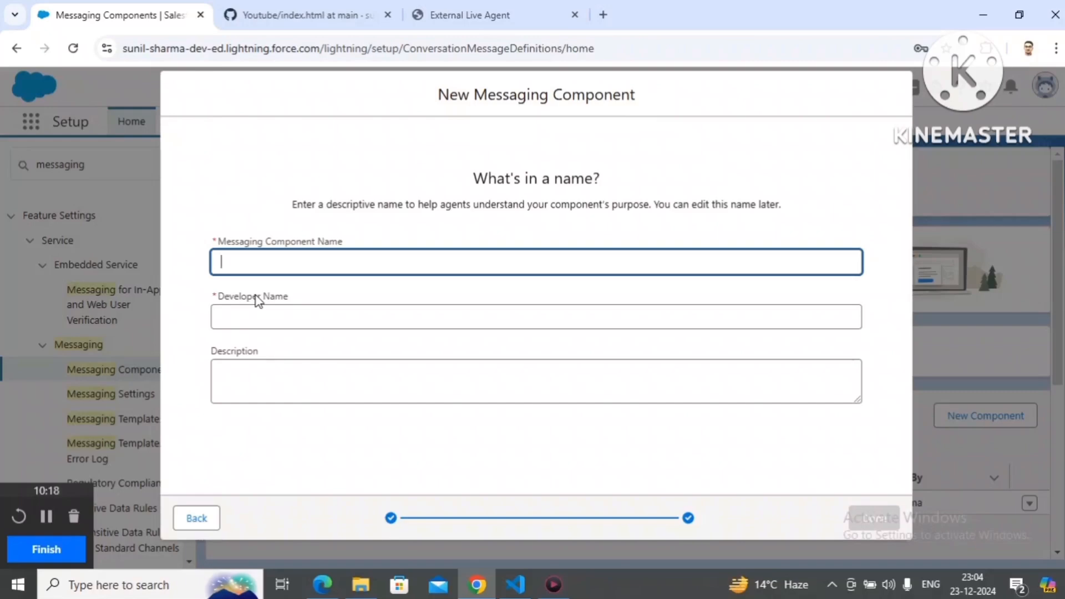
Step: Name the messaging component StartConversationMC, leave the description empty and finish creating it
type("Start")
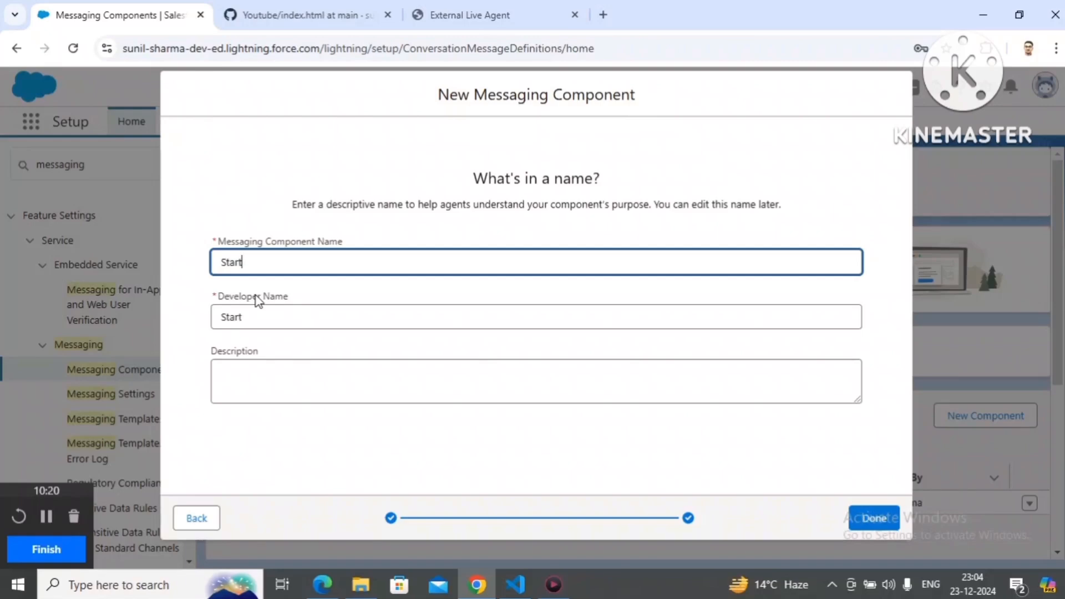
type("Conversation")
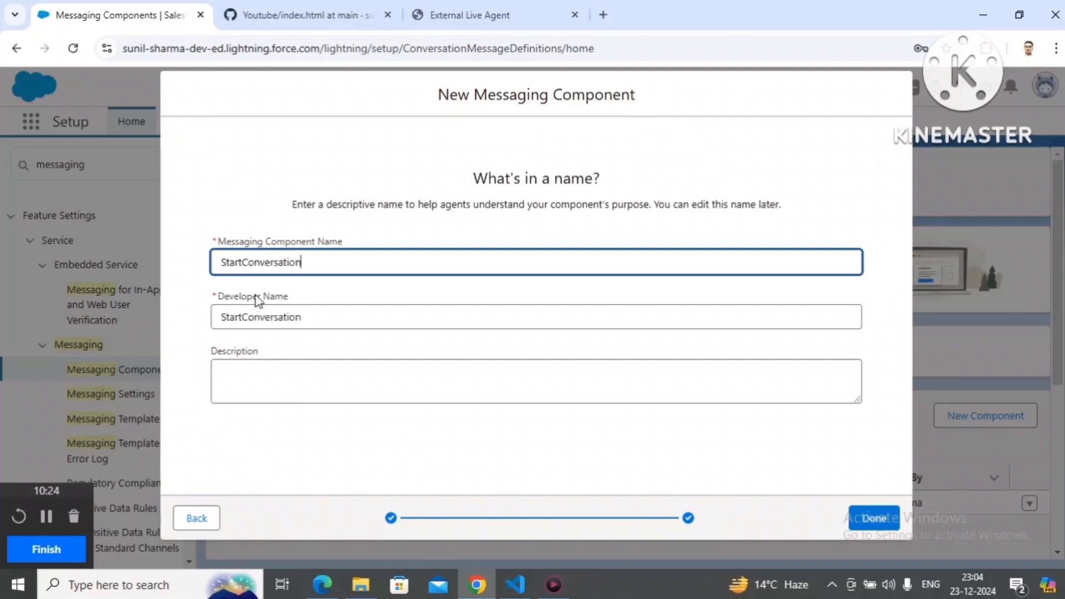
type("MC")
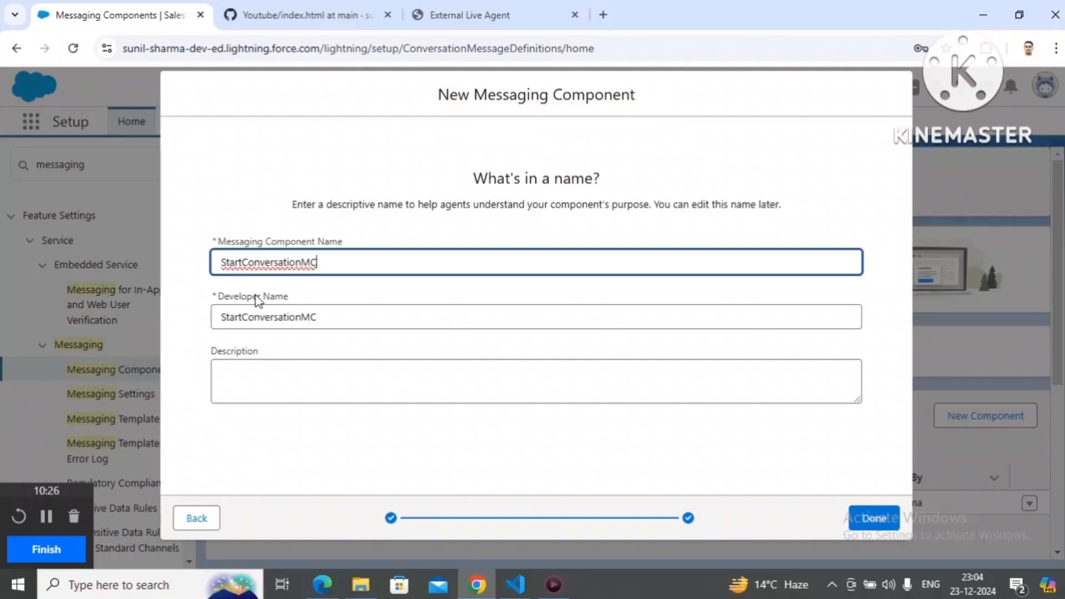
left_click(244, 394)
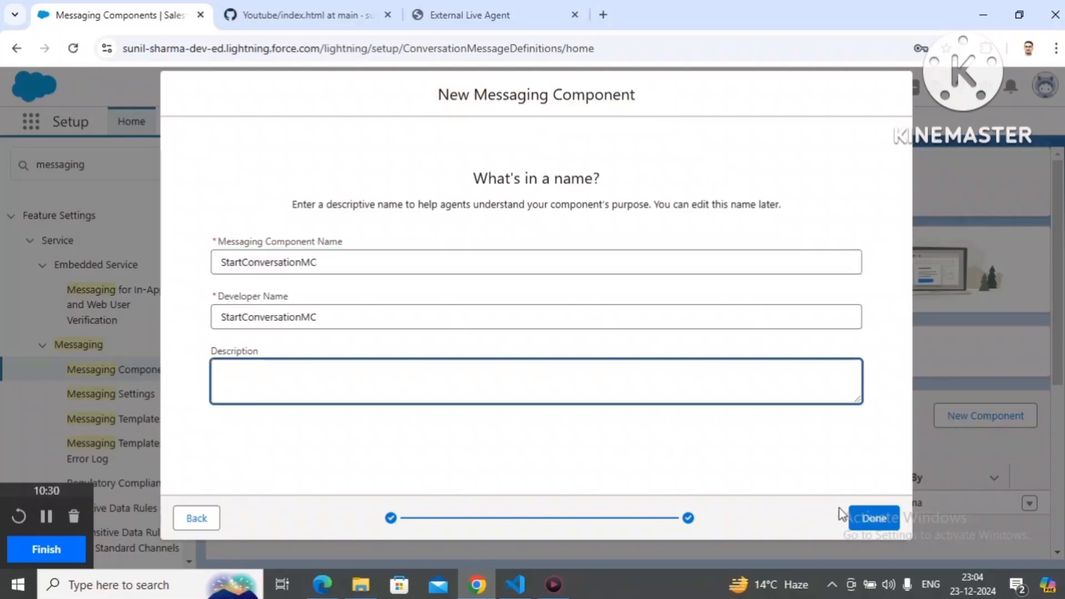
left_click(884, 519)
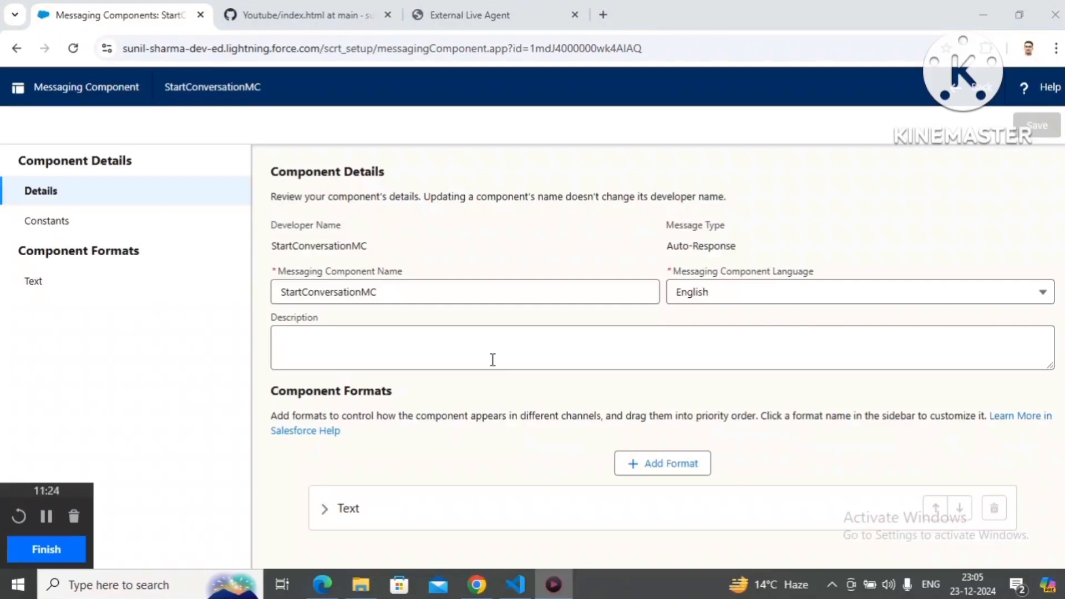
Step: Duplicate the component's browser tab and return to the Messaging Components list in the copy
left_click(105, 16)
right_click(105, 16)
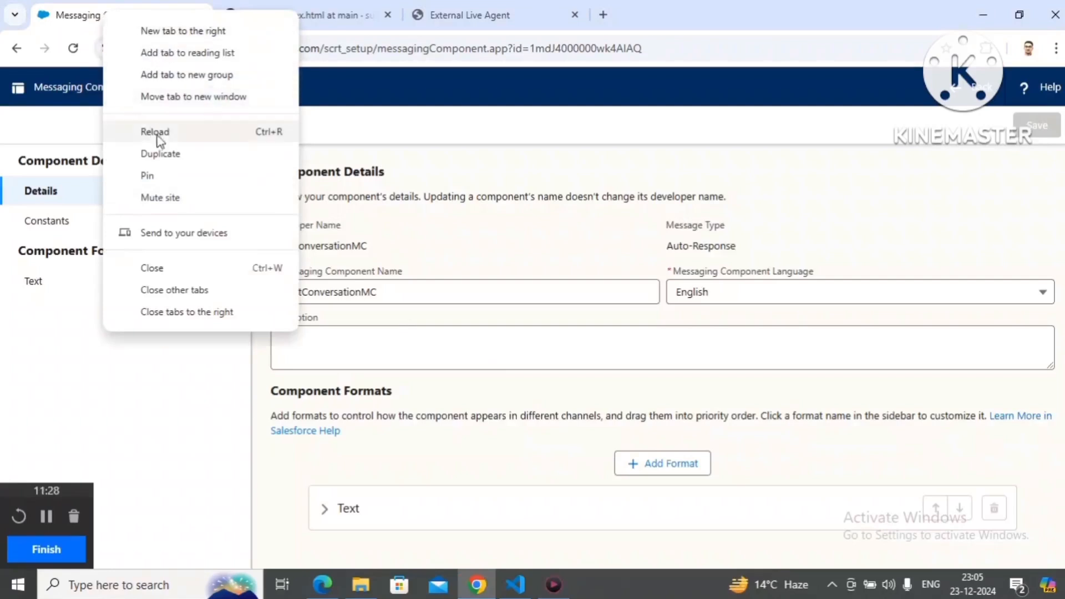
left_click(163, 155)
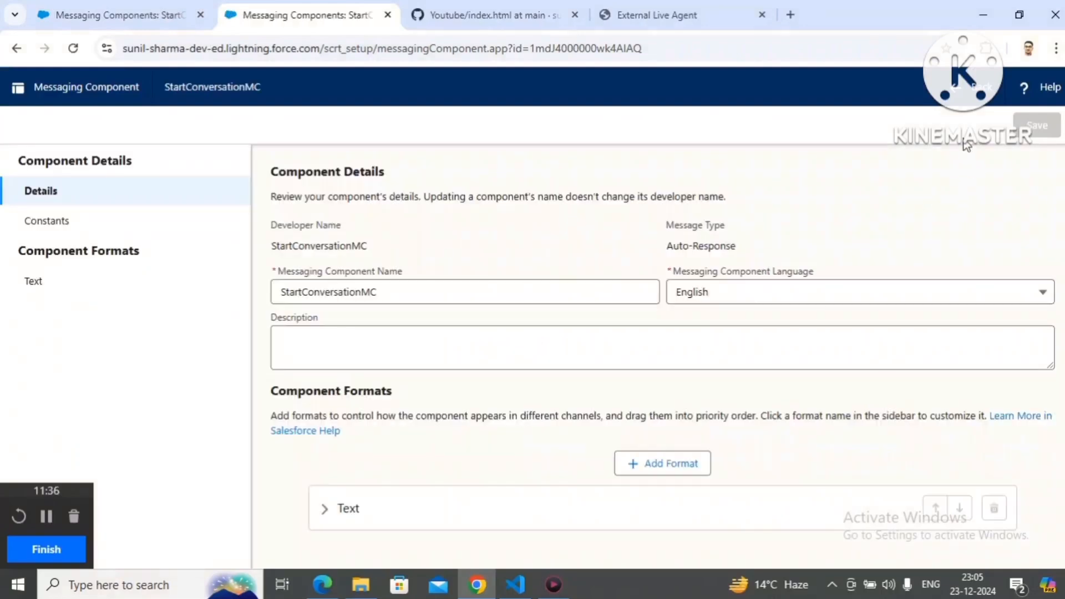
left_click(958, 102)
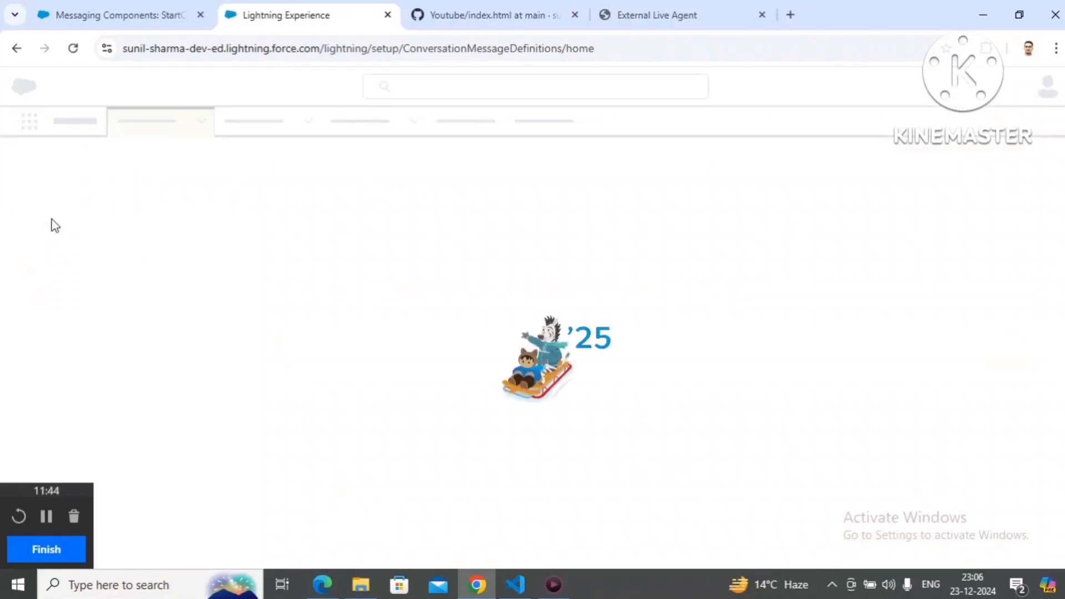
Step: Find Messaging Settings by searching Setup for "messaging" and open the Messaging Web channel for editing
left_click(87, 166)
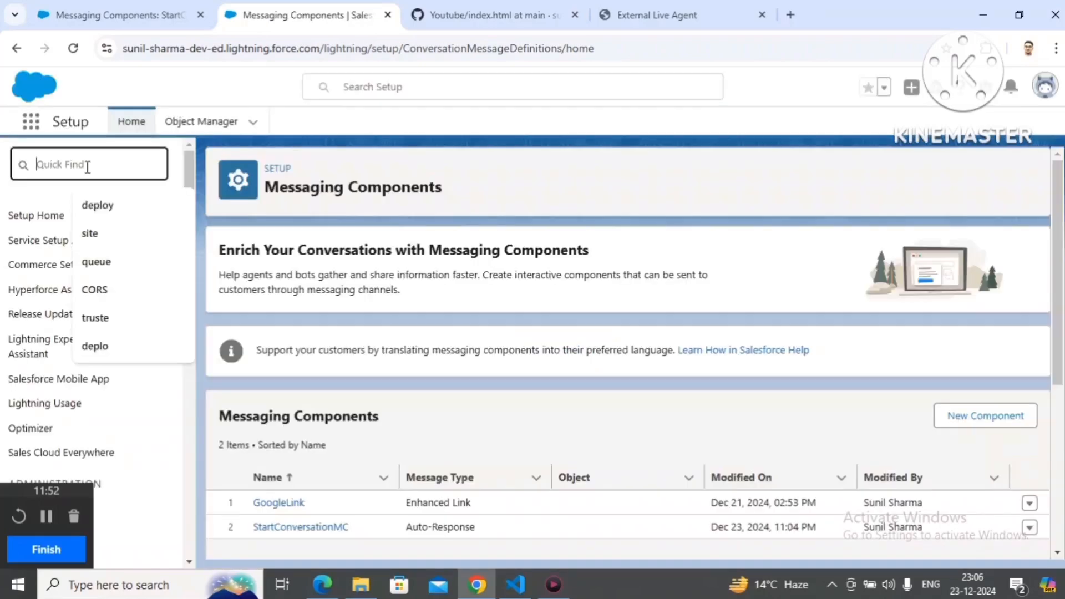
type("m")
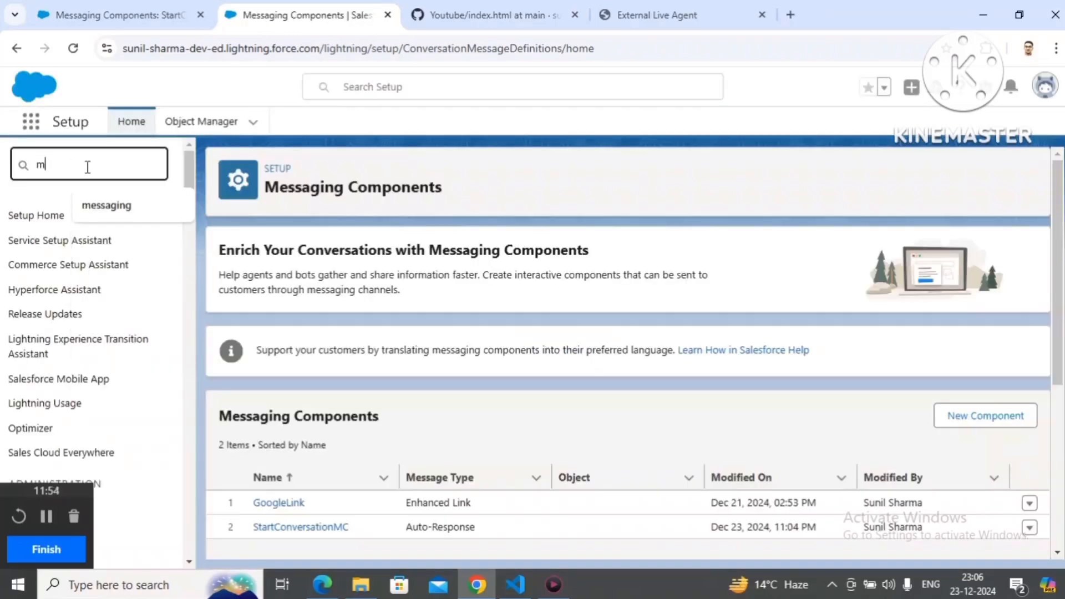
type("essaging")
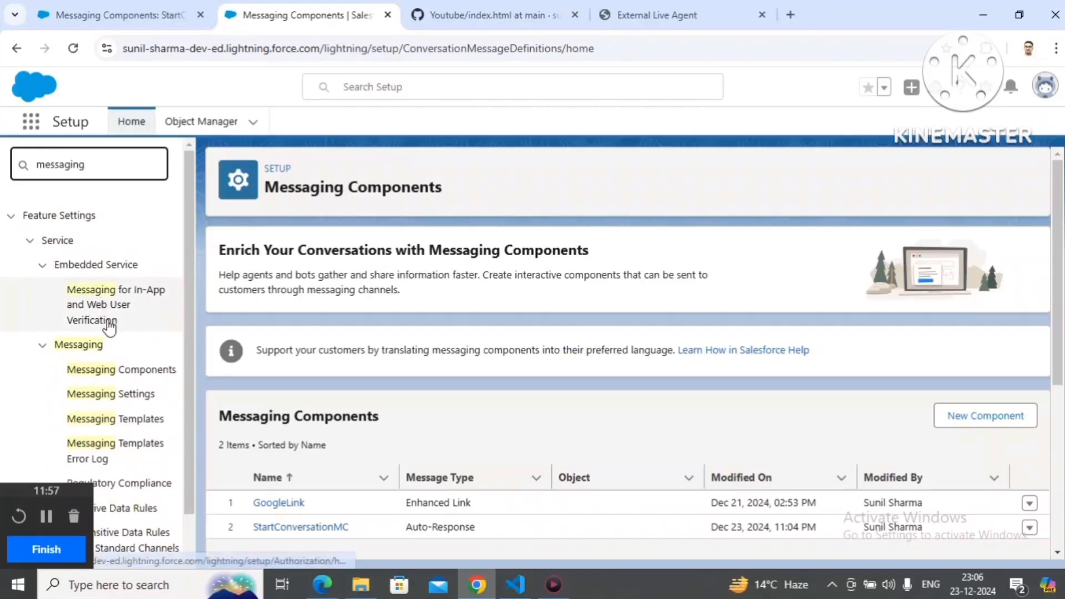
left_click(122, 404)
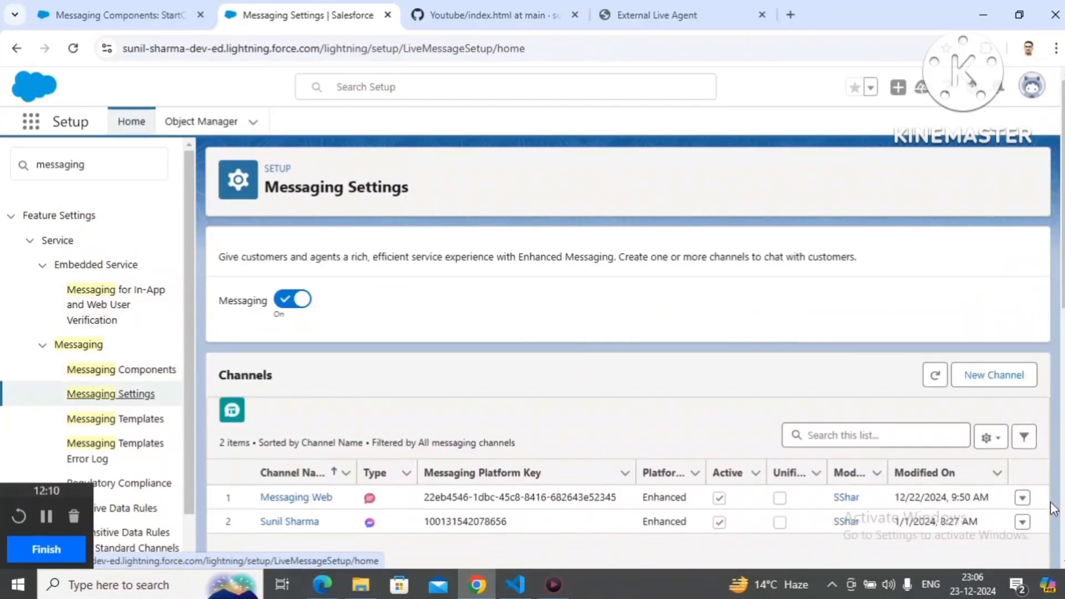
left_click(1023, 498)
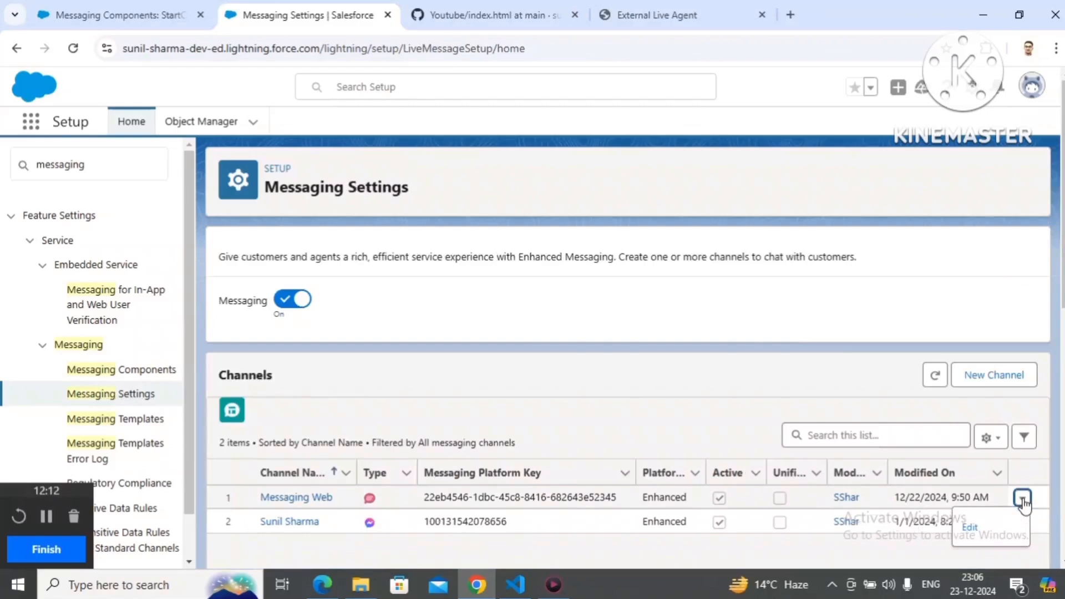
left_click(986, 525)
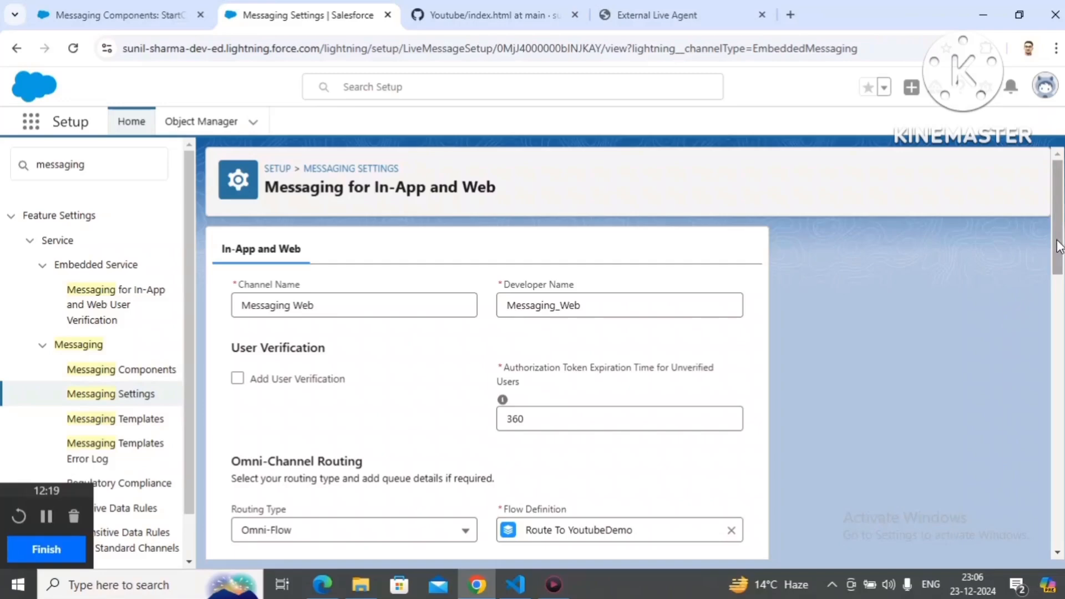
Step: Review the channel's automated response, customer inactivity, attachment and transcript settings alongside the StartConversationMC component details
scroll(1058, 261, "down", 6)
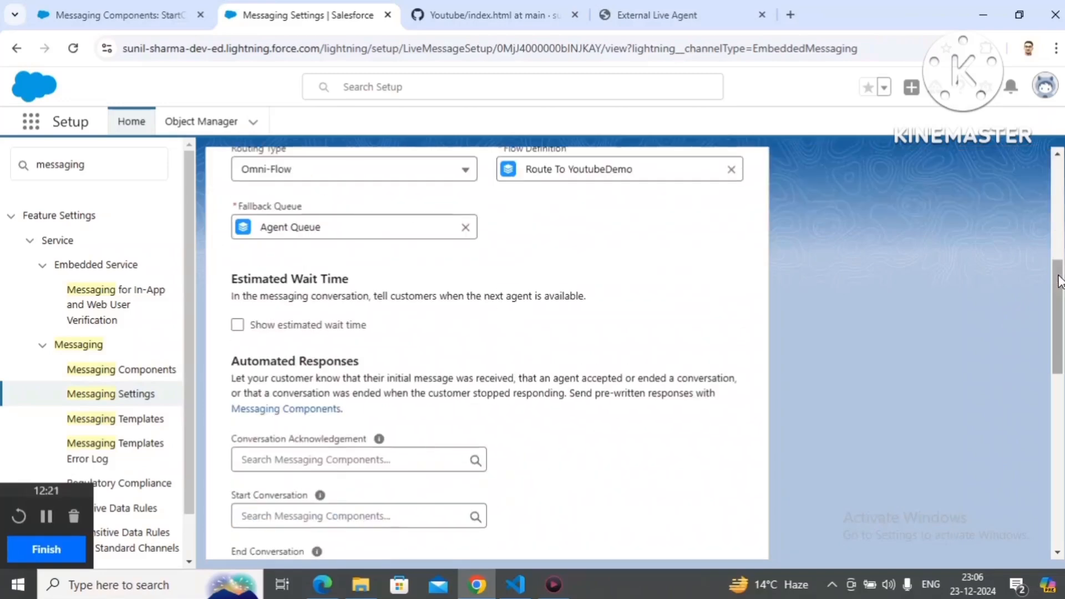
left_click_drag(1058, 281, 1059, 325)
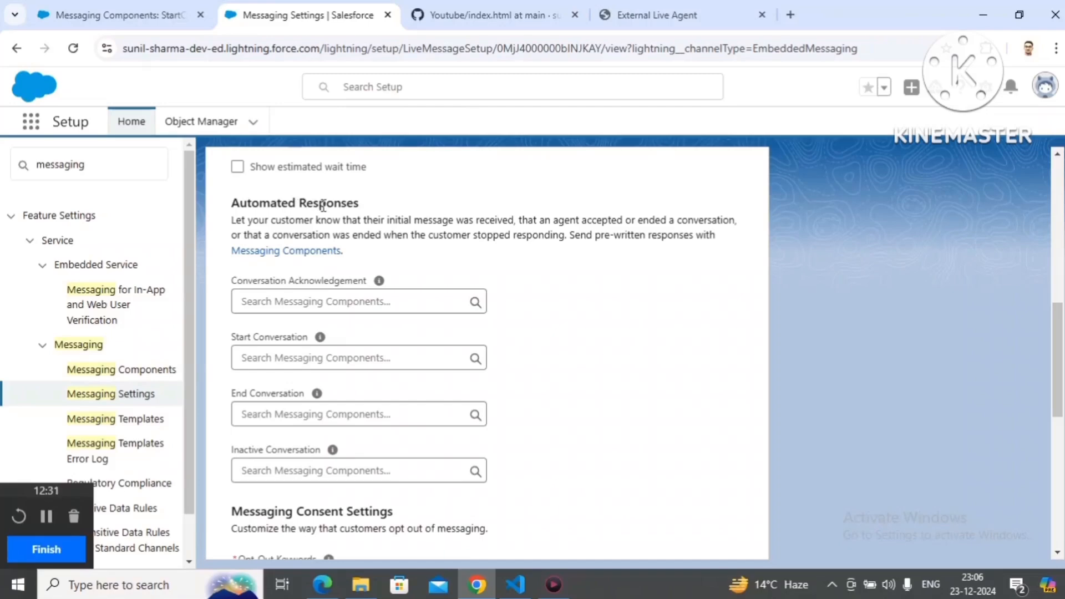
left_click(61, 15)
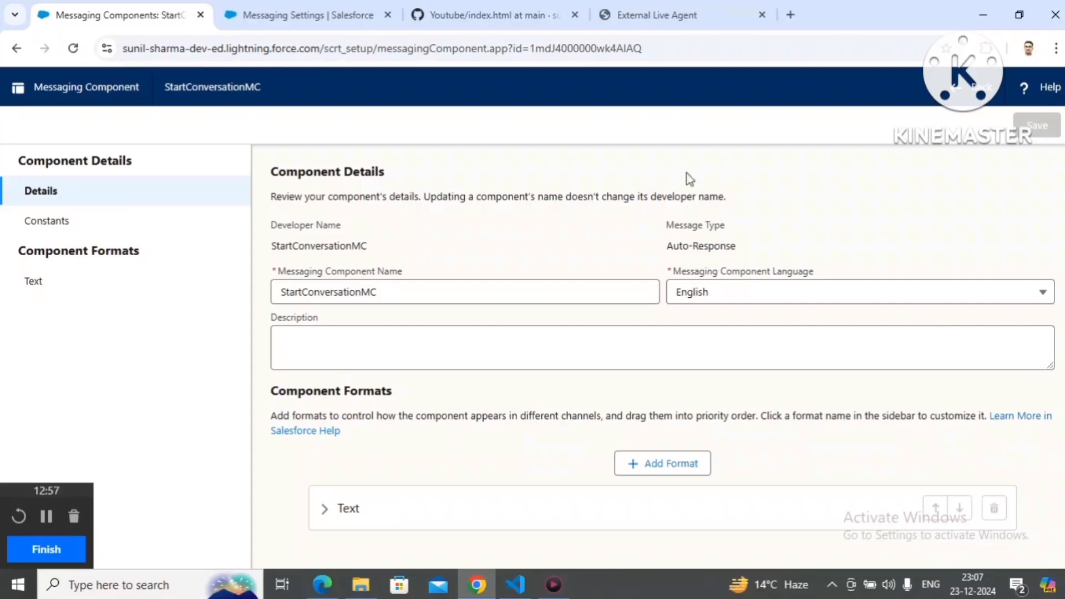
left_click(264, 8)
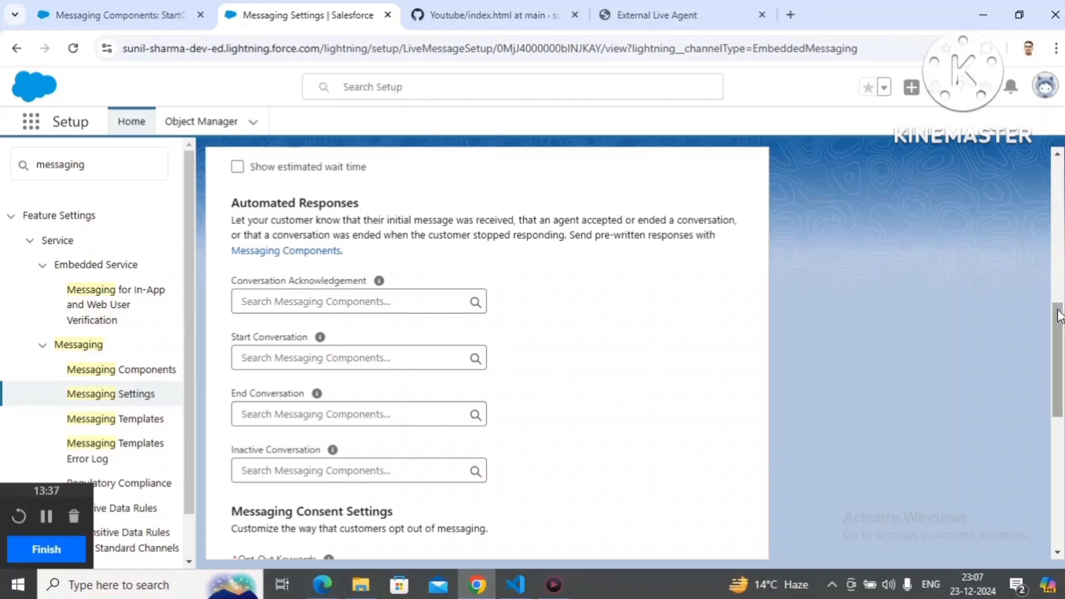
left_click_drag(1057, 316, 1057, 445)
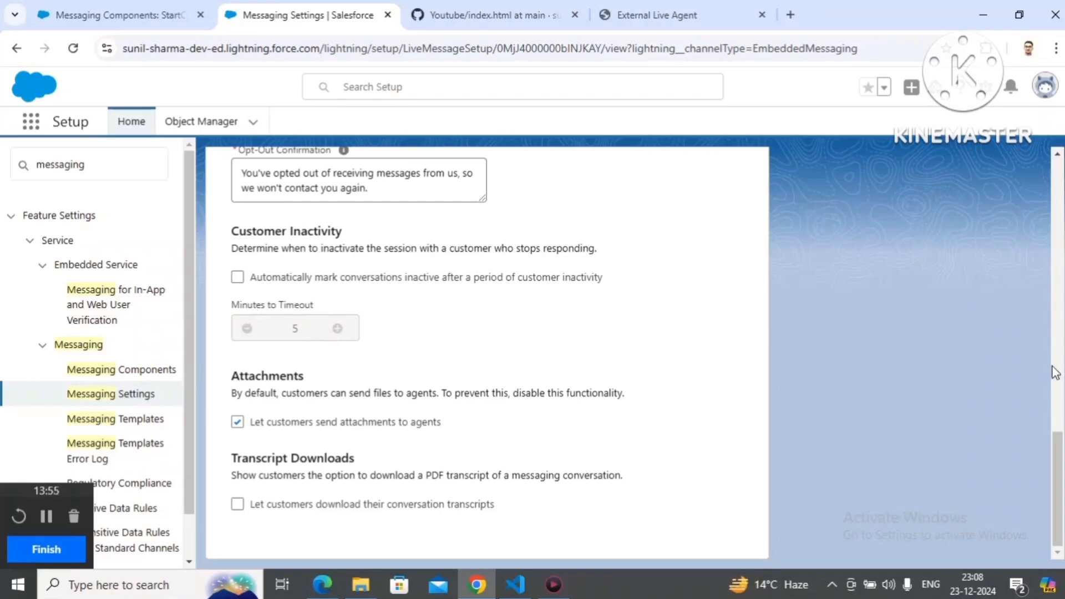
left_click_drag(1056, 444, 1056, 330)
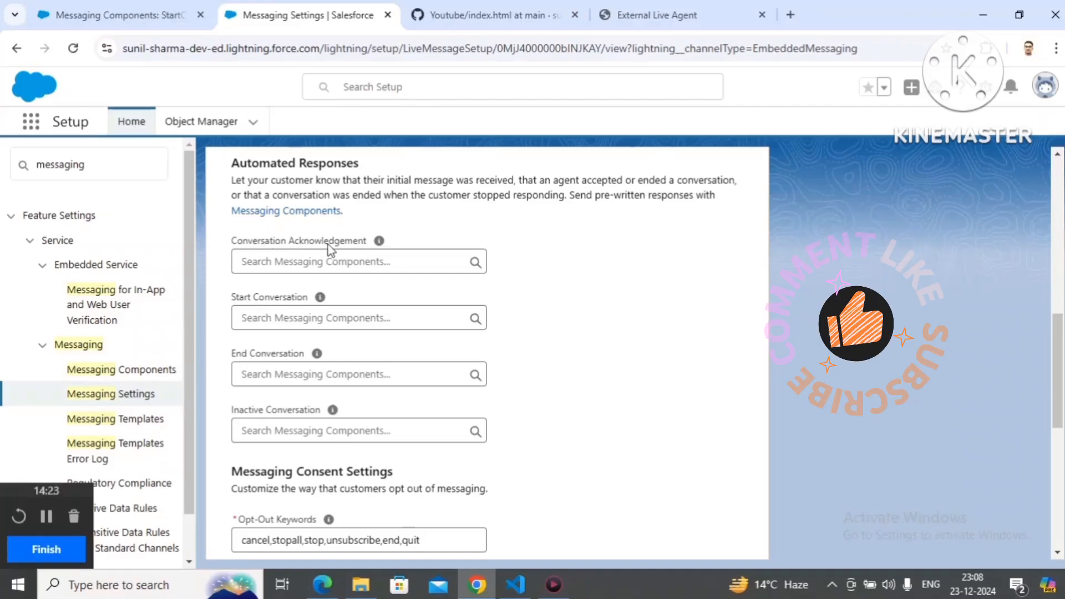
Step: Assign the StartConversationMC component as the channel's Start Conversation response, reusing its copied name, and save the channel settings
left_click(288, 313)
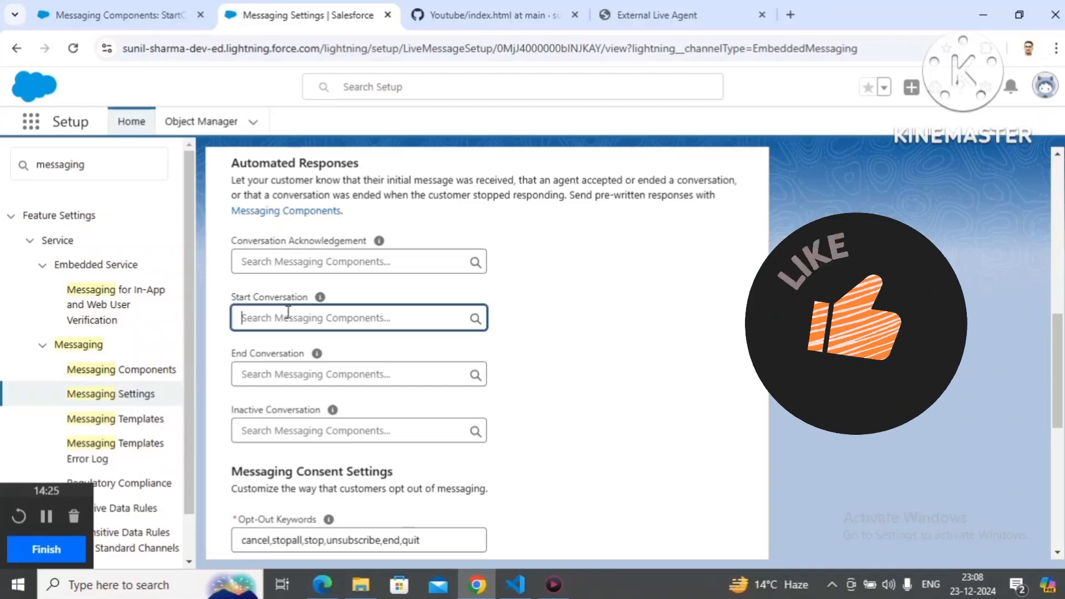
left_click(119, 16)
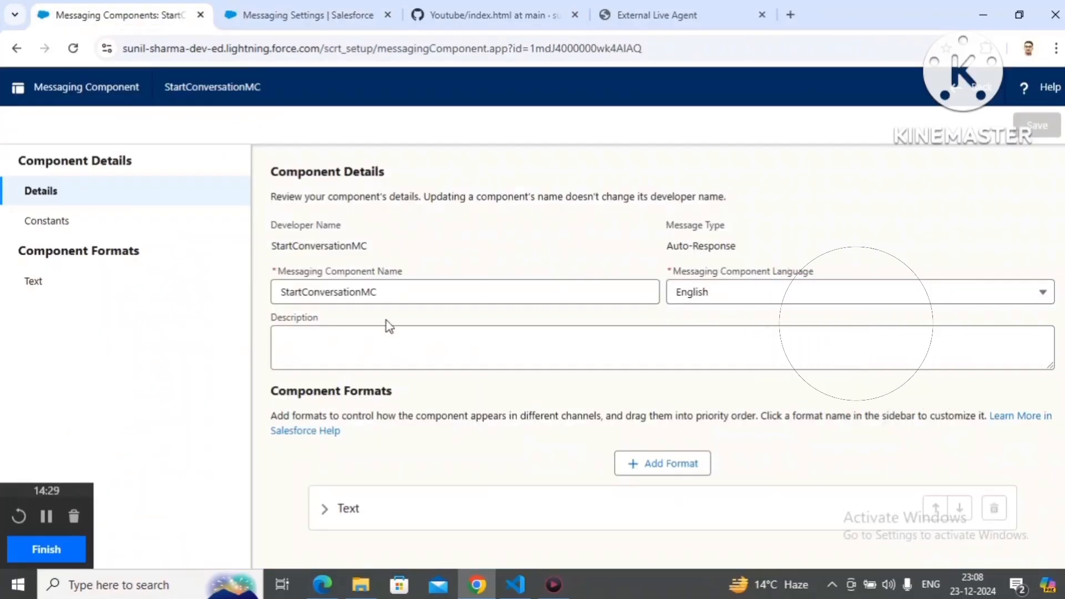
left_click(389, 295)
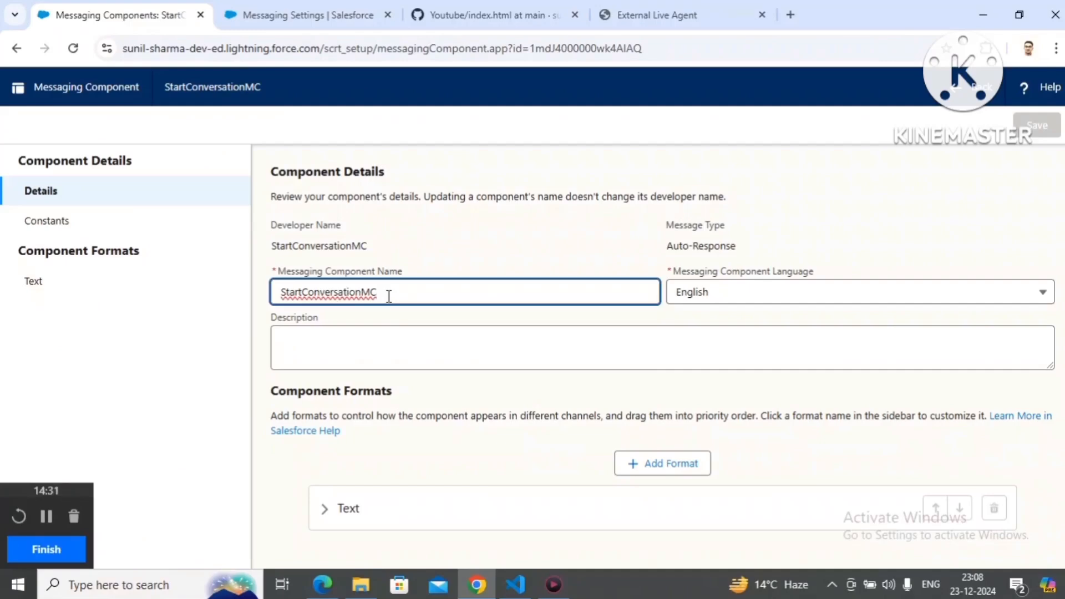
key("ctrl+a")
key("ctrl+c")
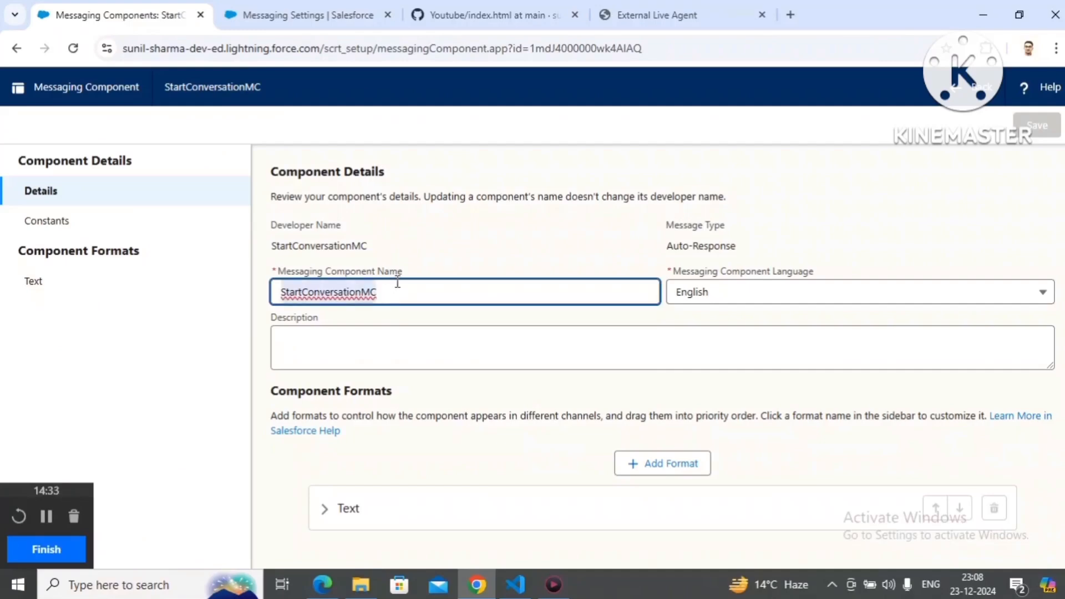
left_click(300, 15)
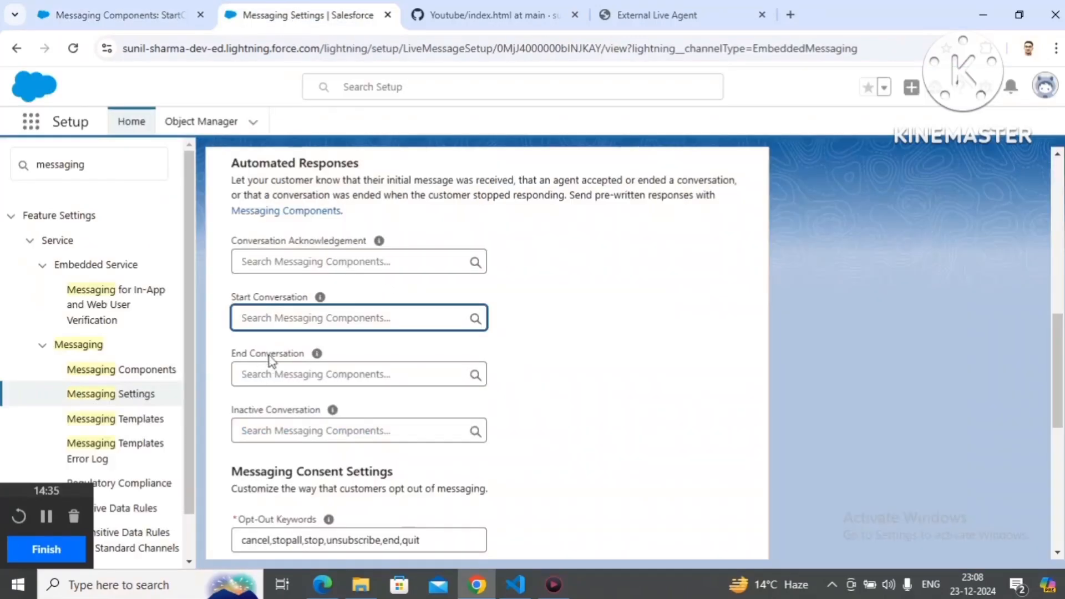
key("ctrl+v")
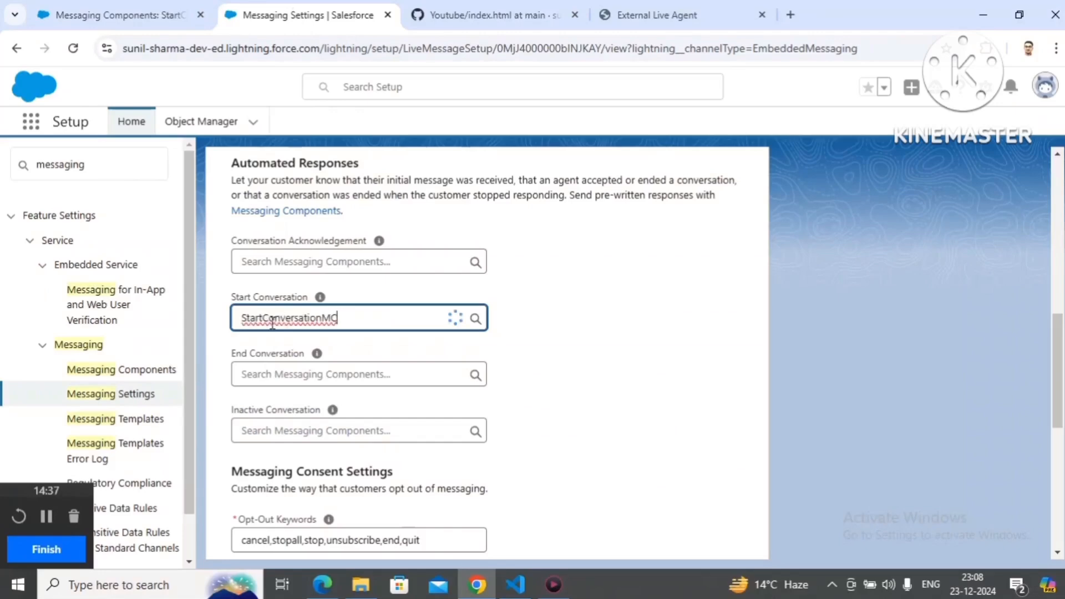
left_click(278, 358)
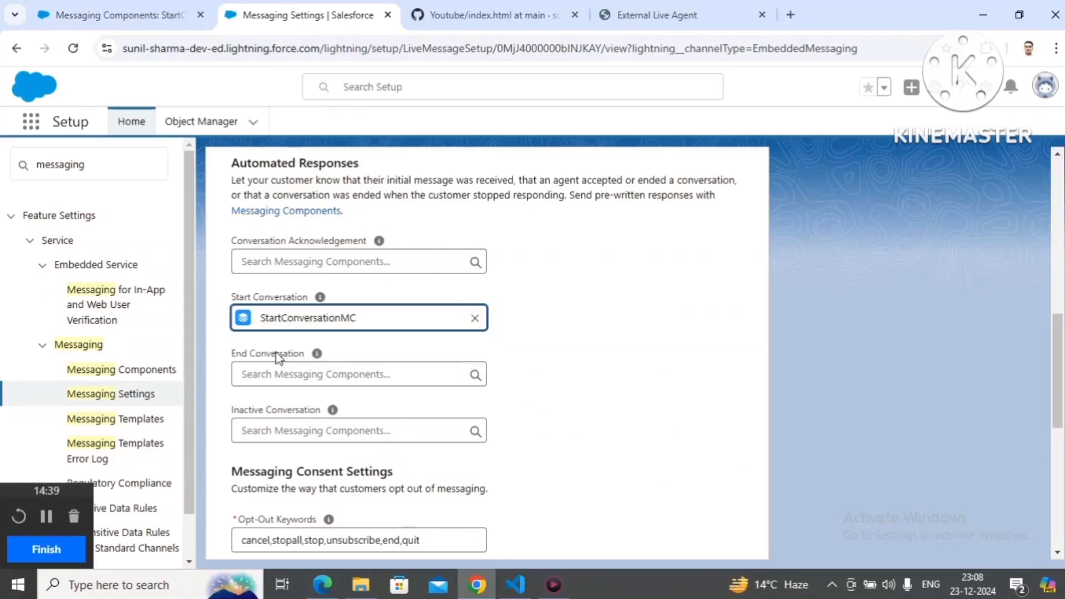
left_click_drag(1059, 339, 1043, 483)
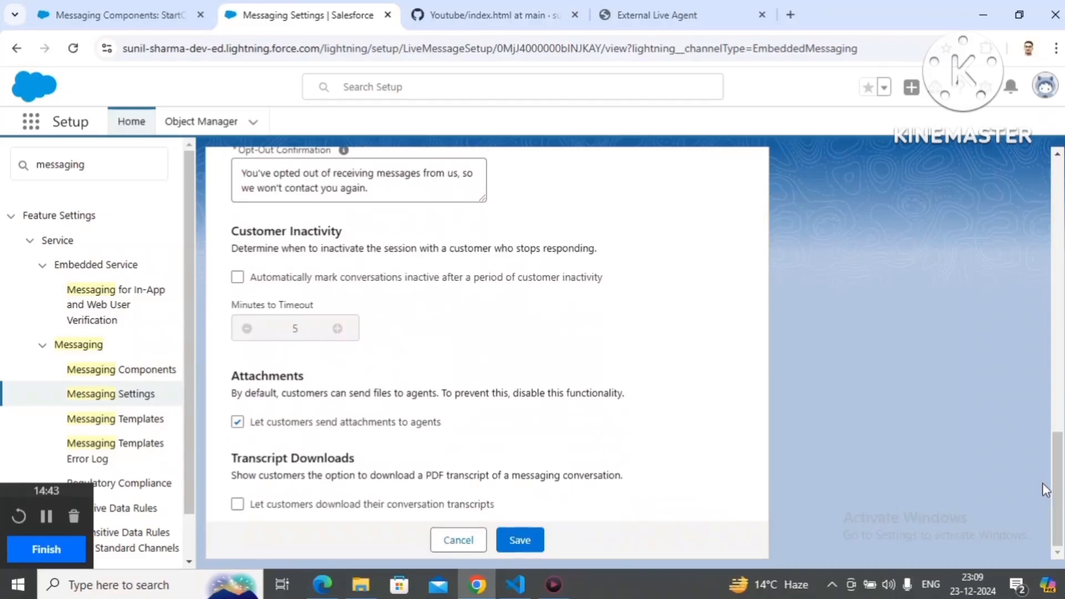
left_click(521, 541)
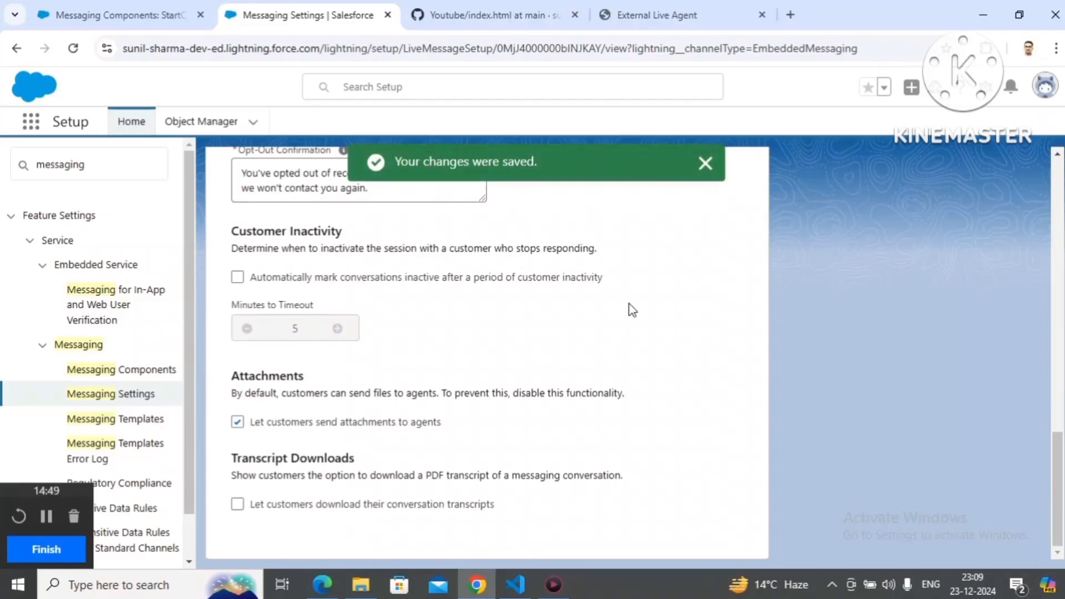
left_click(705, 163)
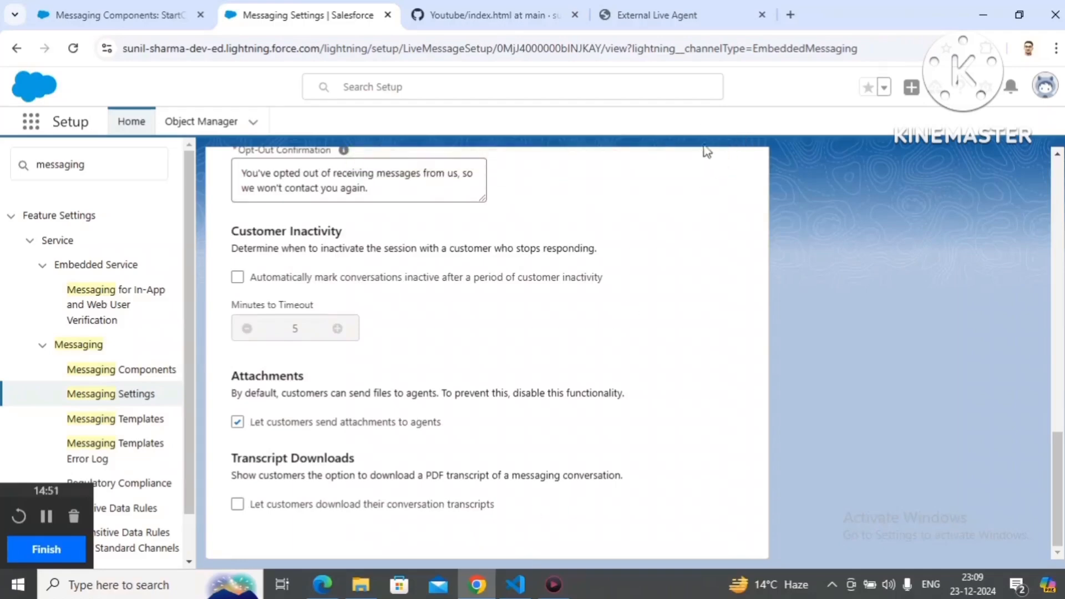
Step: Reload the External Live Agent page and start a messaging chat as a customer
left_click(657, 15)
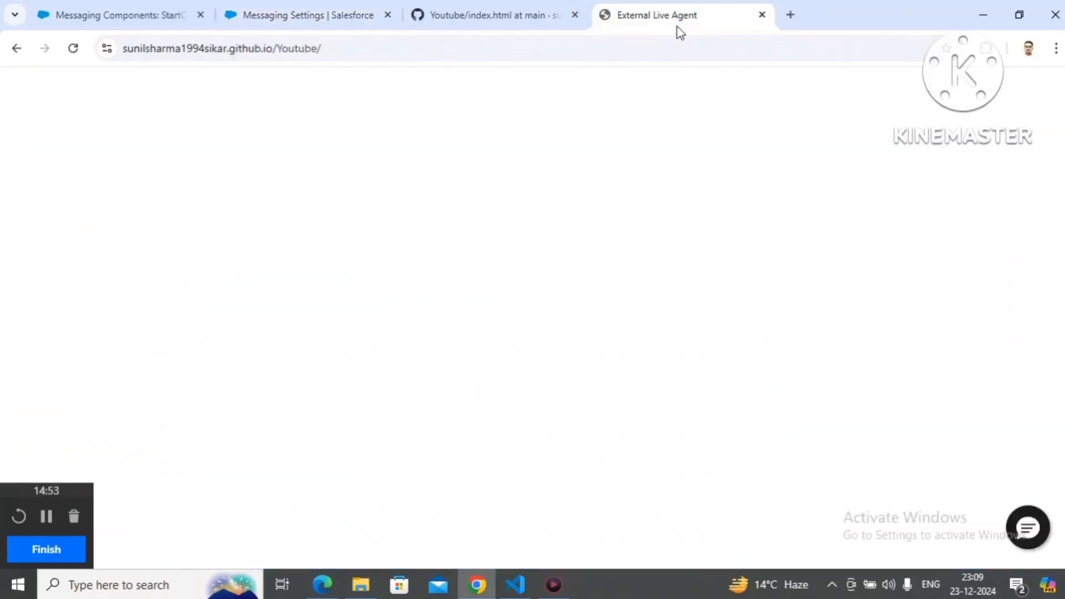
key("F5")
left_click(1029, 527)
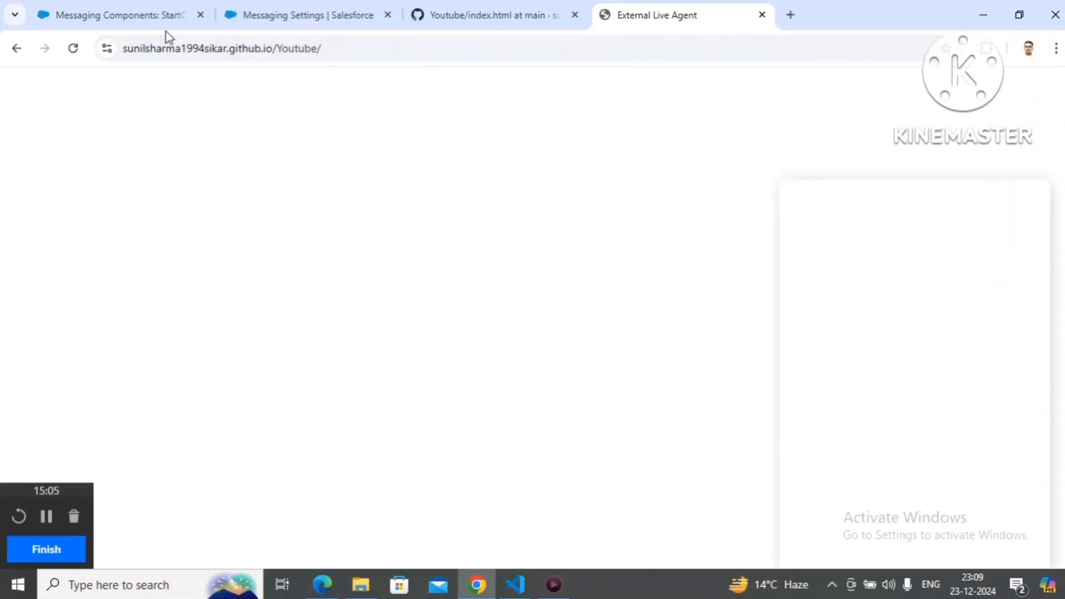
Step: Open the Service Console app in the Salesforce setup tab and set the Omni-Channel status to Available - Chat
left_click(307, 15)
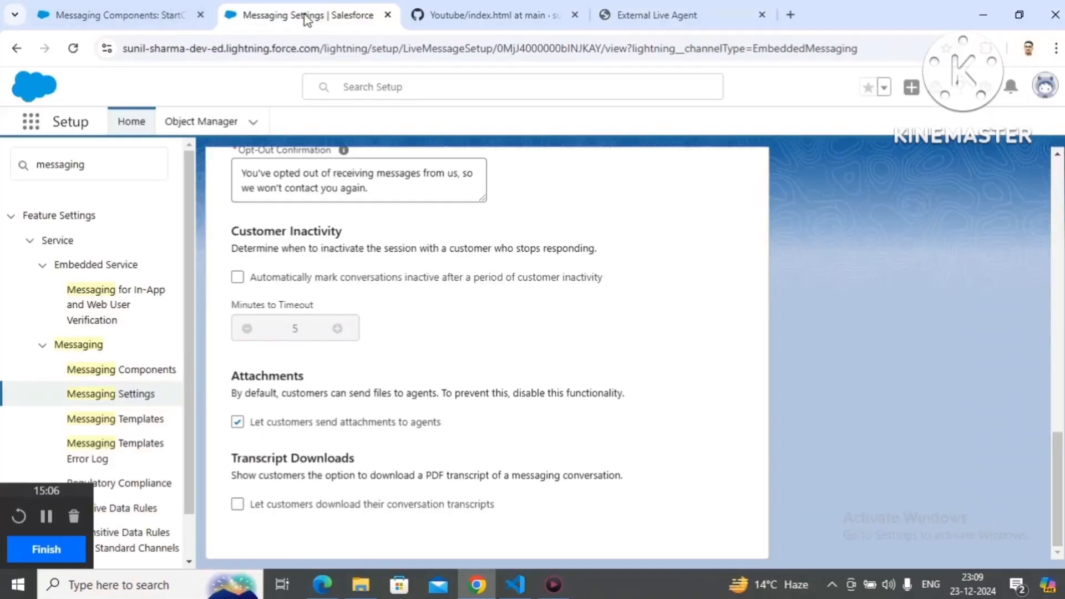
left_click(32, 121)
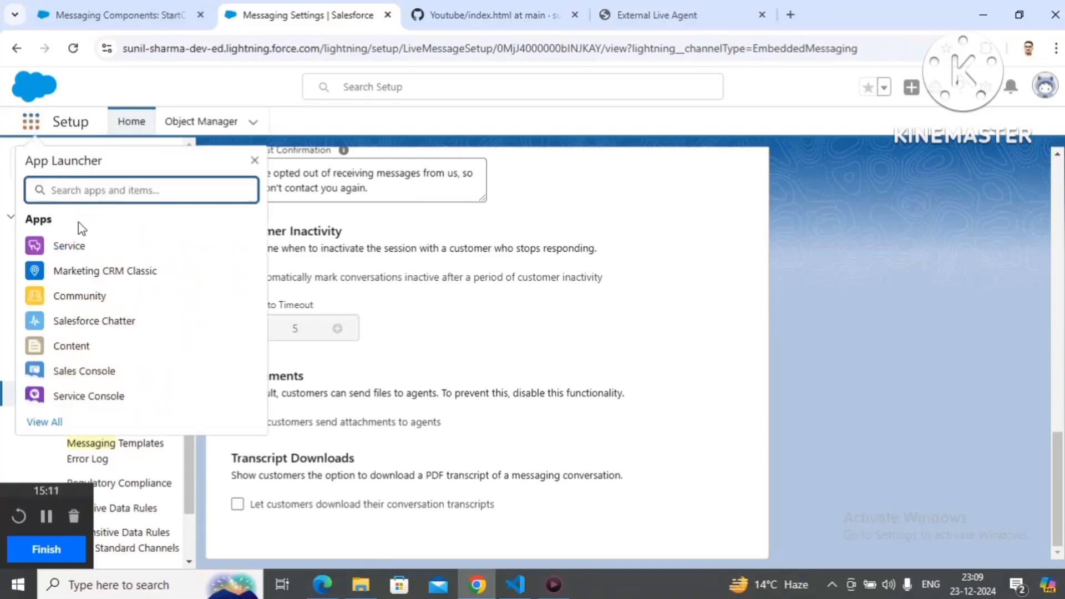
left_click(108, 405)
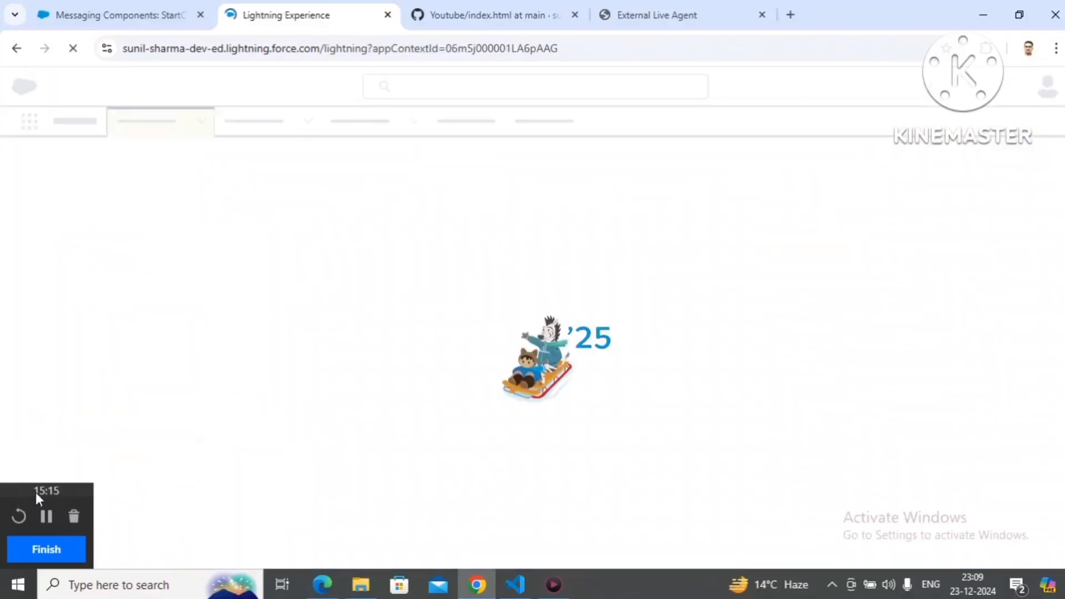
left_click_drag(38, 491, 959, 534)
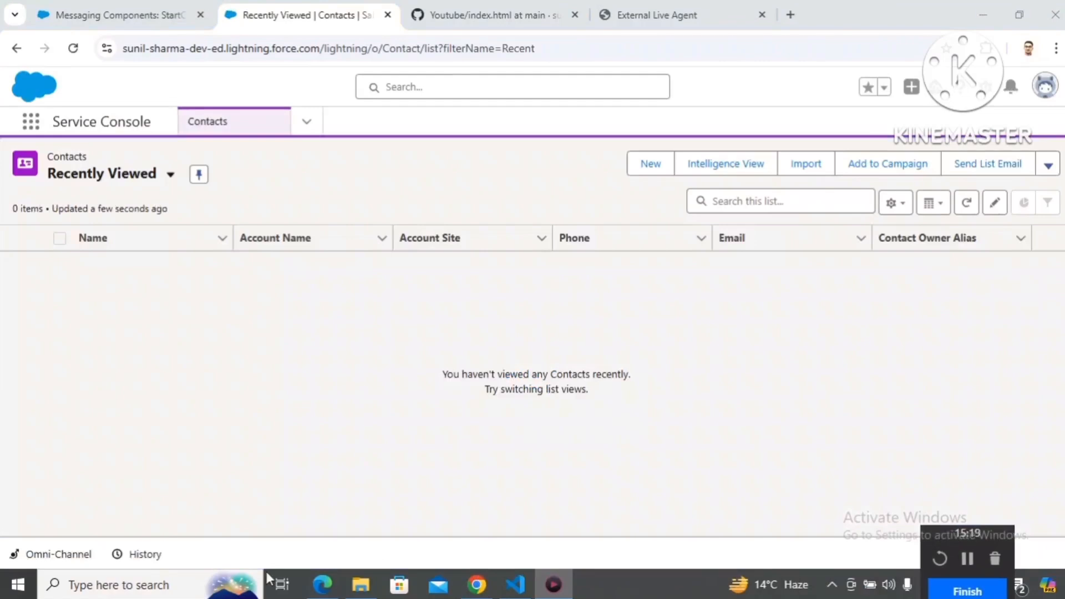
left_click(73, 554)
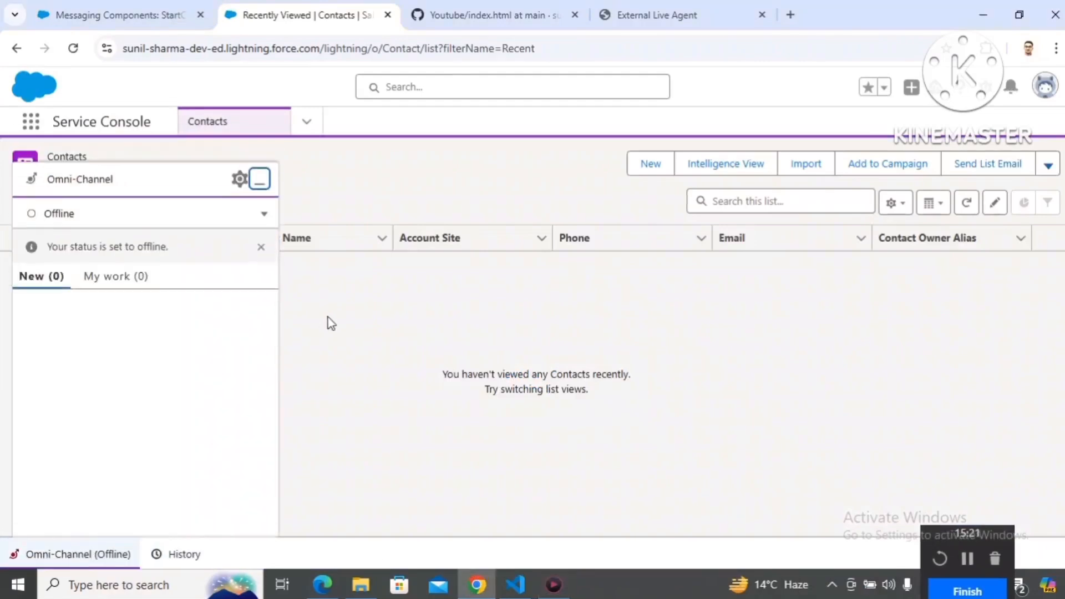
left_click(264, 214)
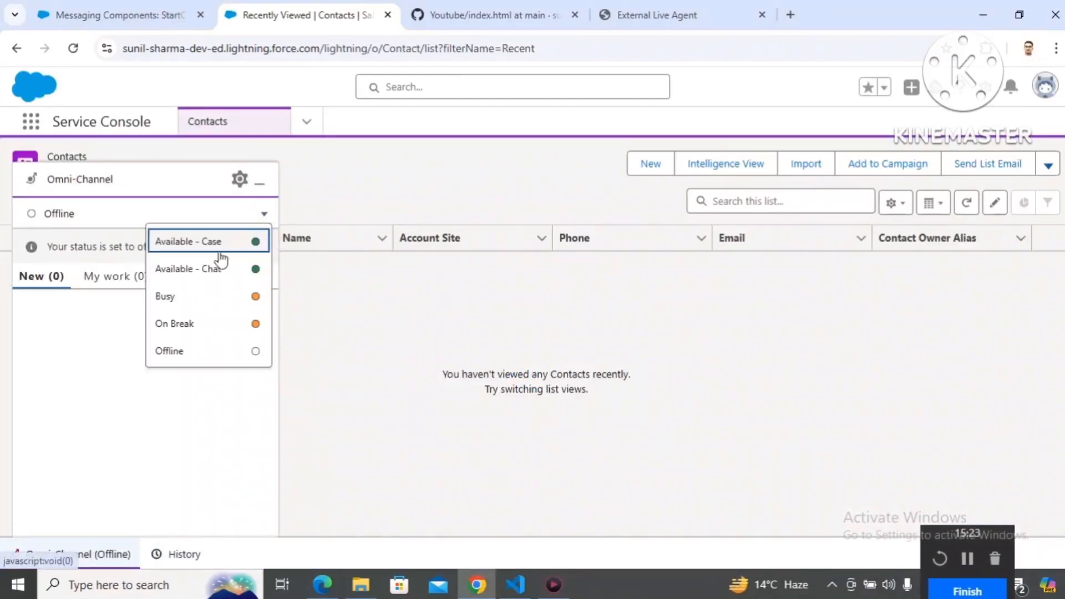
left_click(215, 268)
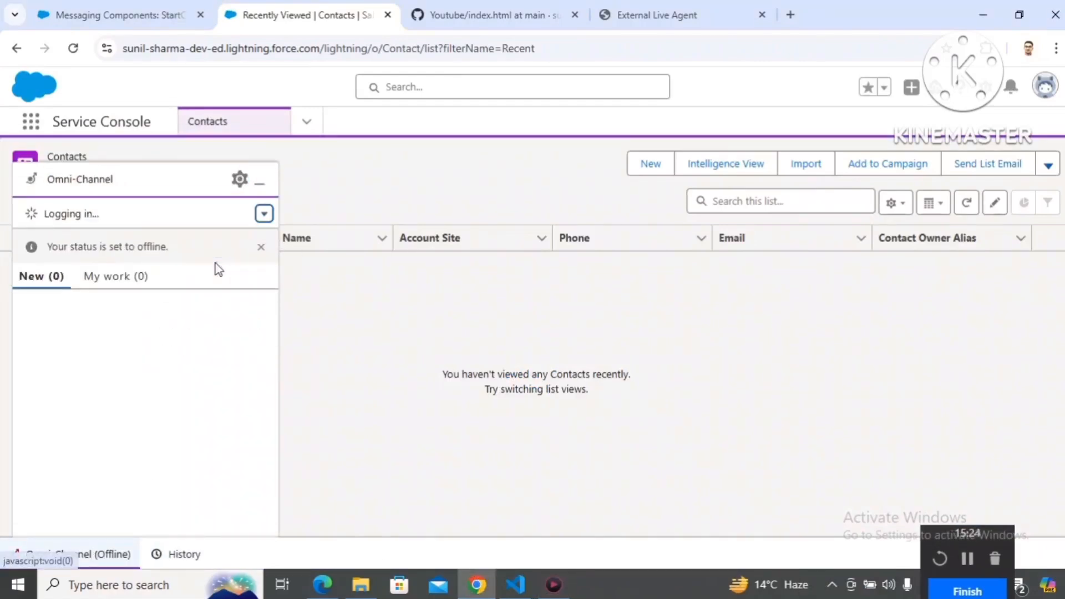
left_click(261, 248)
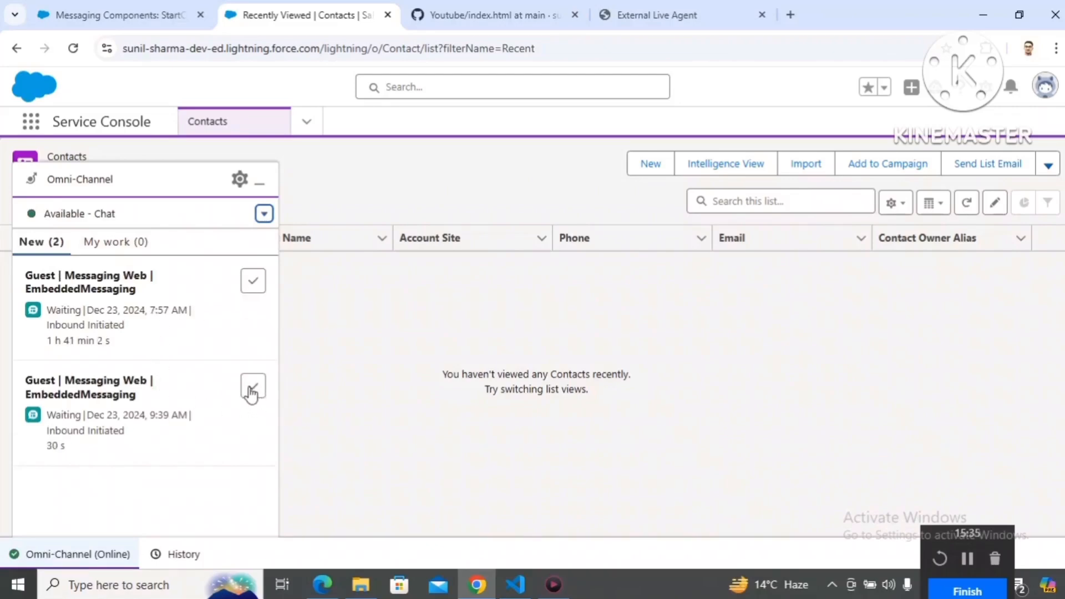
Step: Accept the newest Messaging Web request in Omni-Channel and show the session's Messaging conversation
left_click(253, 391)
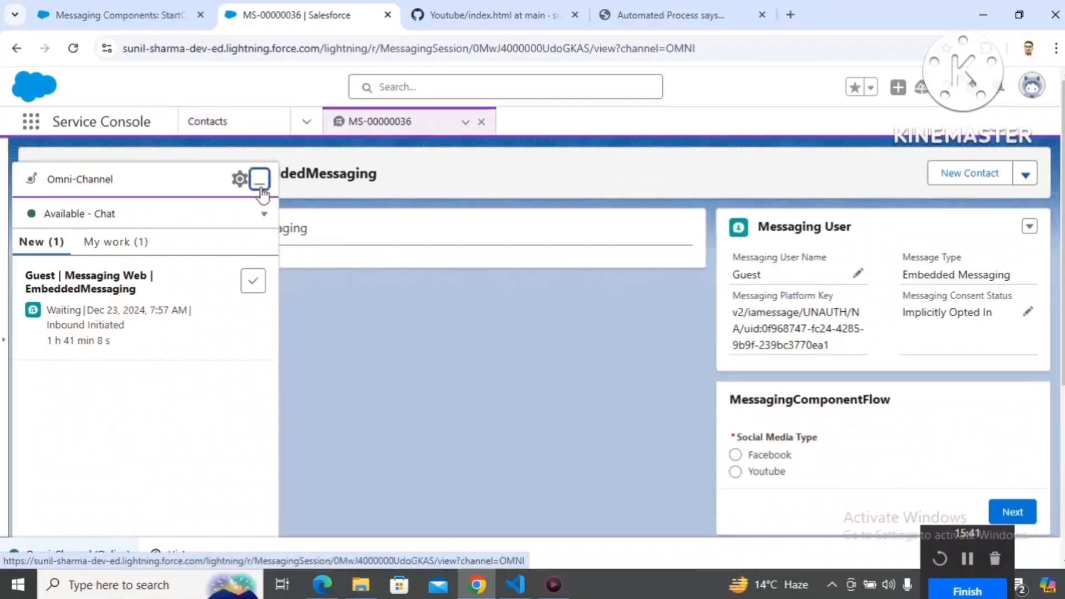
left_click(259, 182)
left_click(268, 232)
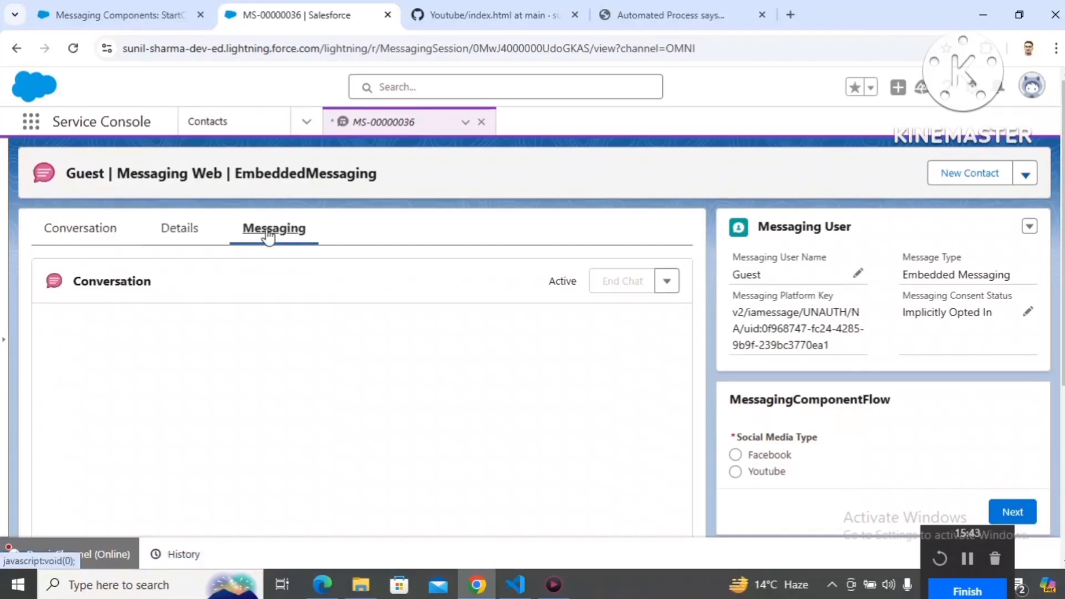
Step: Check the automated response shown in the customer's chat window on the External Live Agent page
left_click(670, 5)
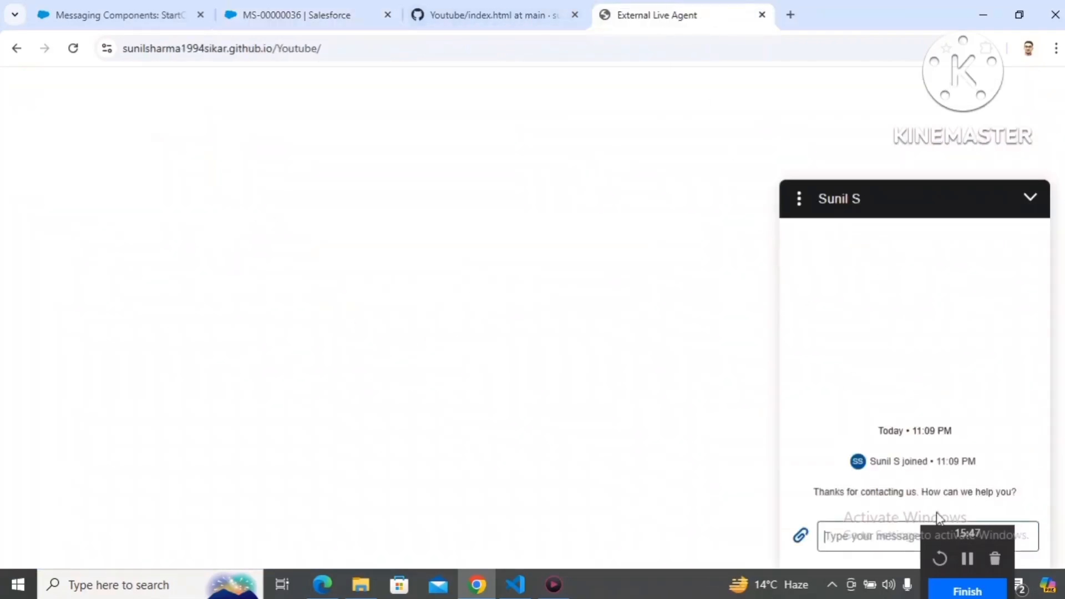
left_click_drag(953, 528, 82, 524)
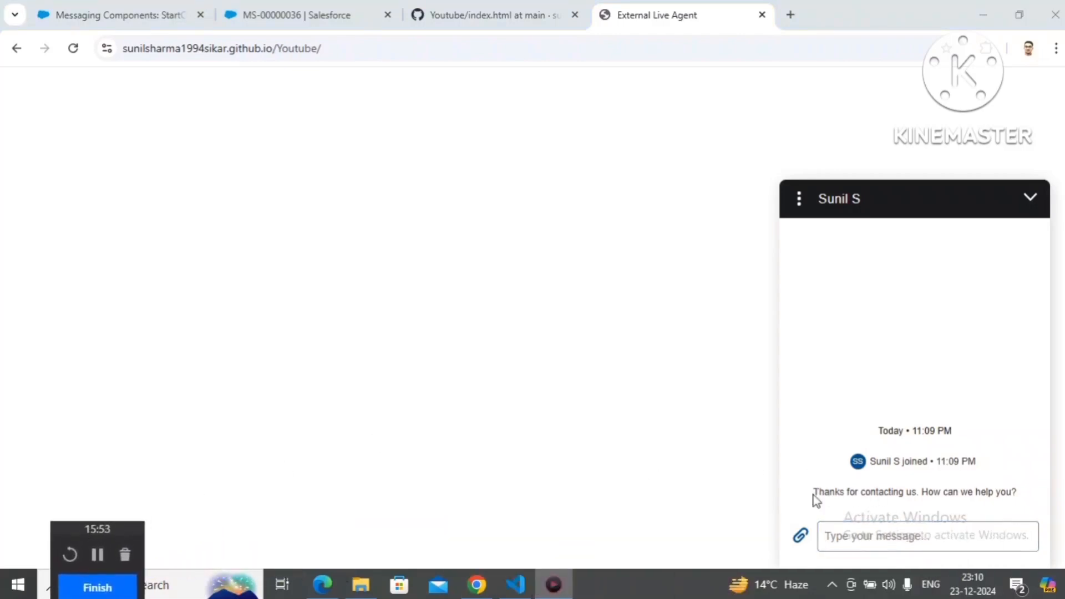
left_click_drag(813, 492, 1019, 494)
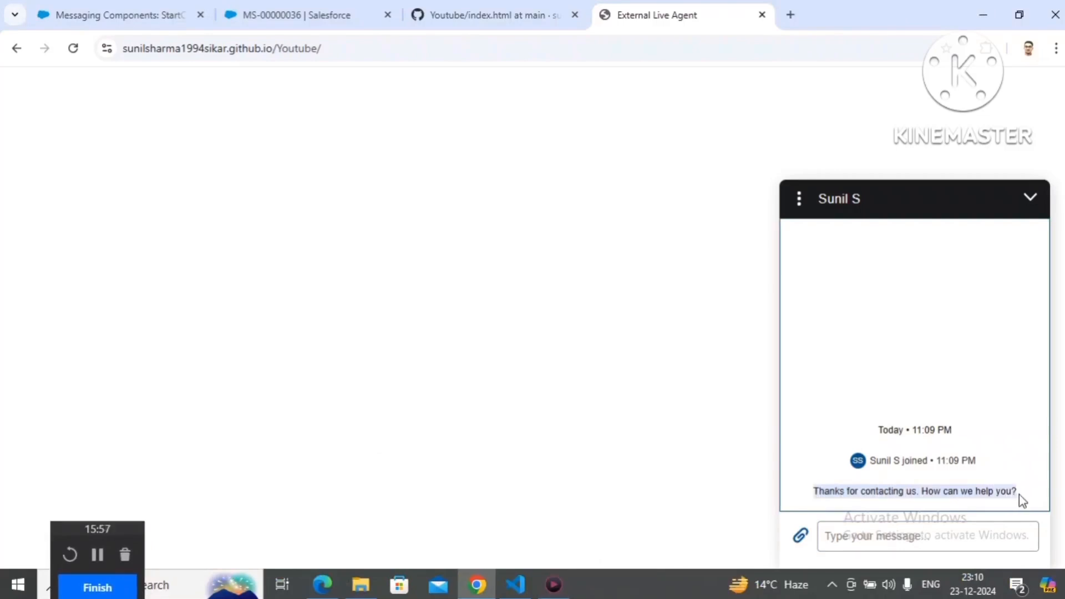
Step: Examine the StartConversationMC component's Text format and its Title constant to compare the message with the chat
left_click(140, 6)
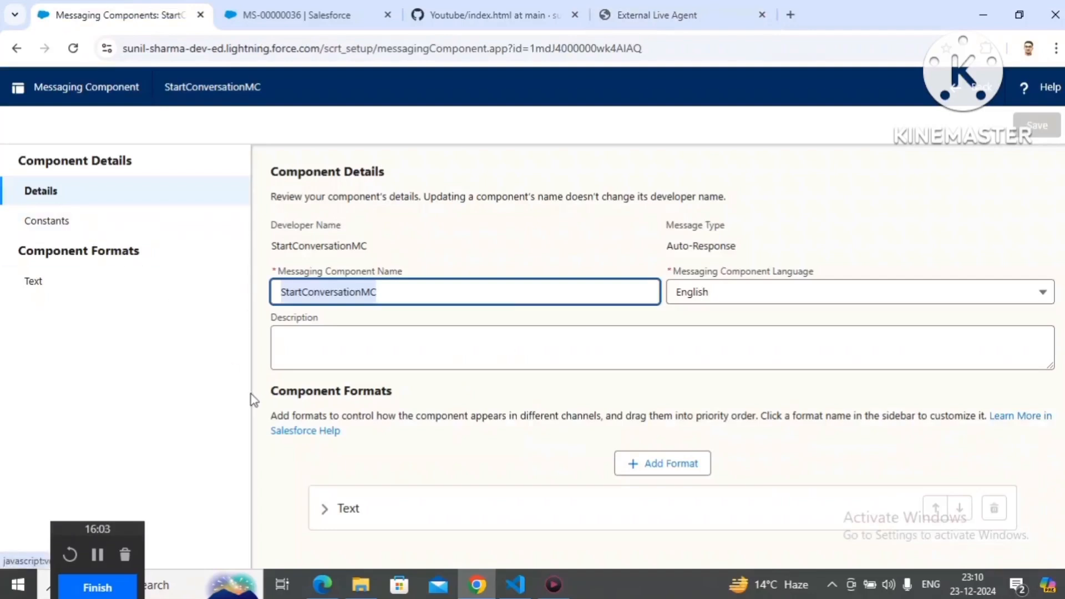
left_click(330, 521)
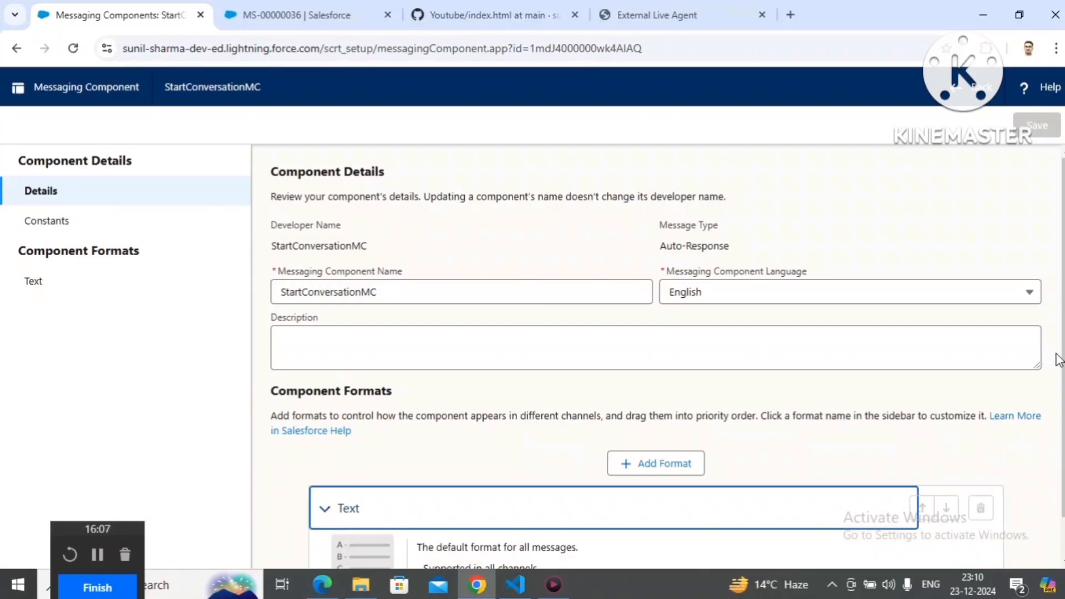
scroll(1062, 361, "down", 1)
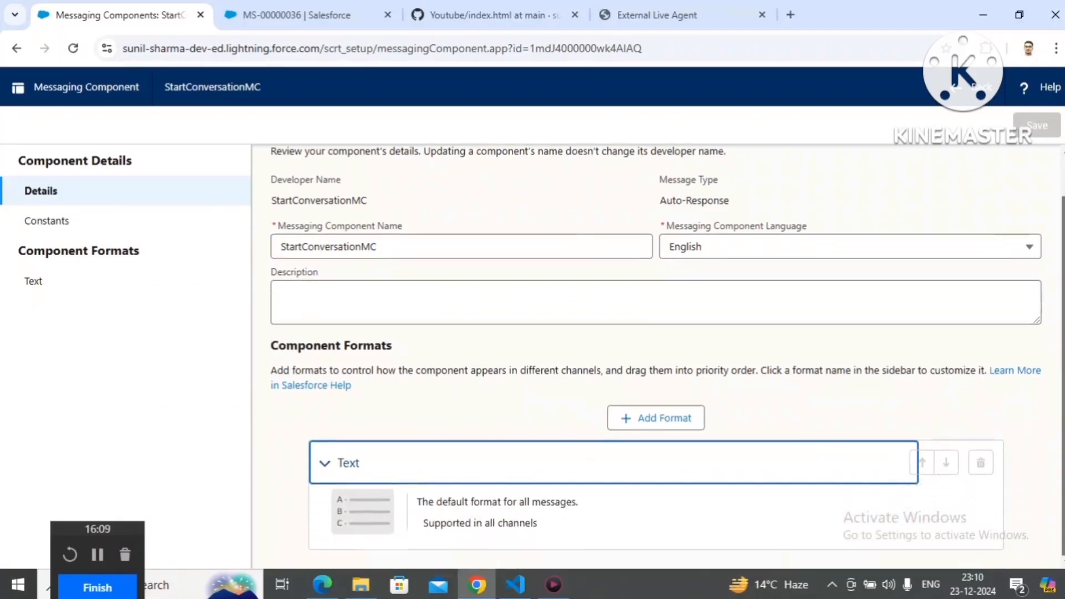
left_click(69, 227)
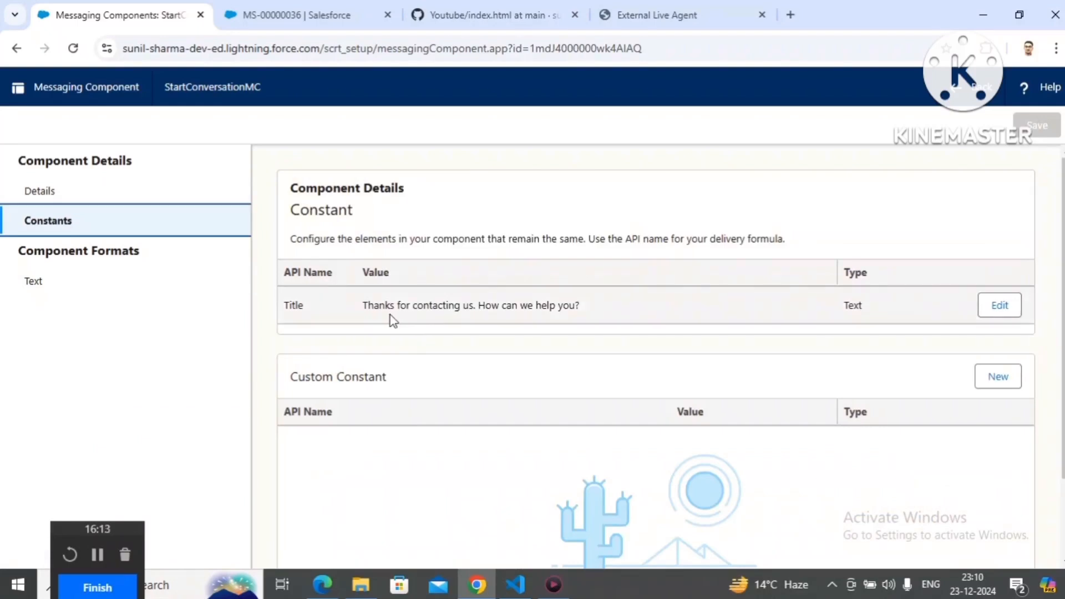
left_click_drag(365, 305, 590, 313)
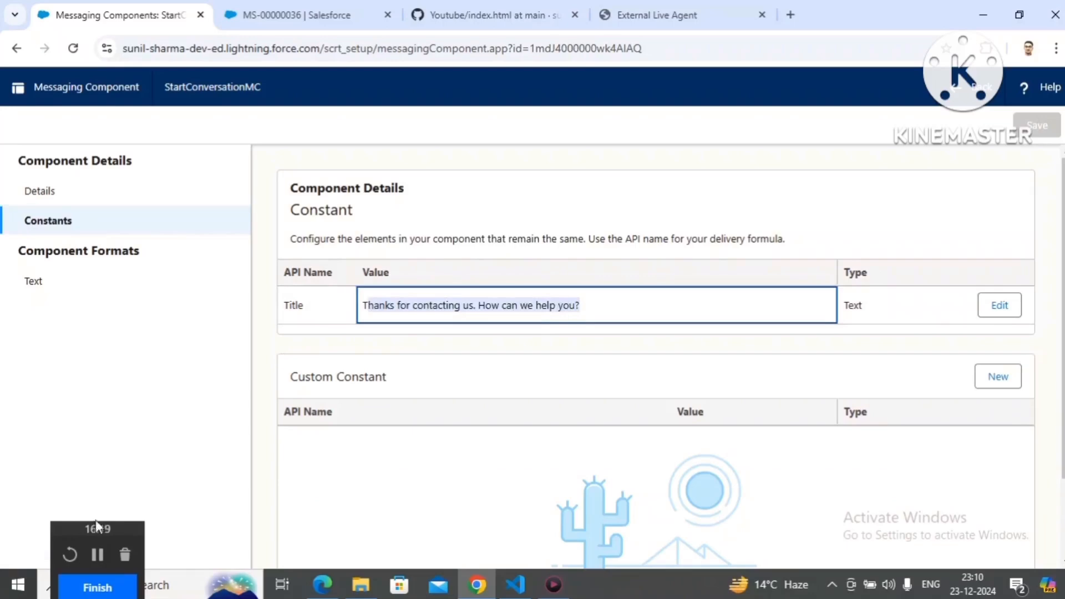
left_click_drag(96, 525, 944, 521)
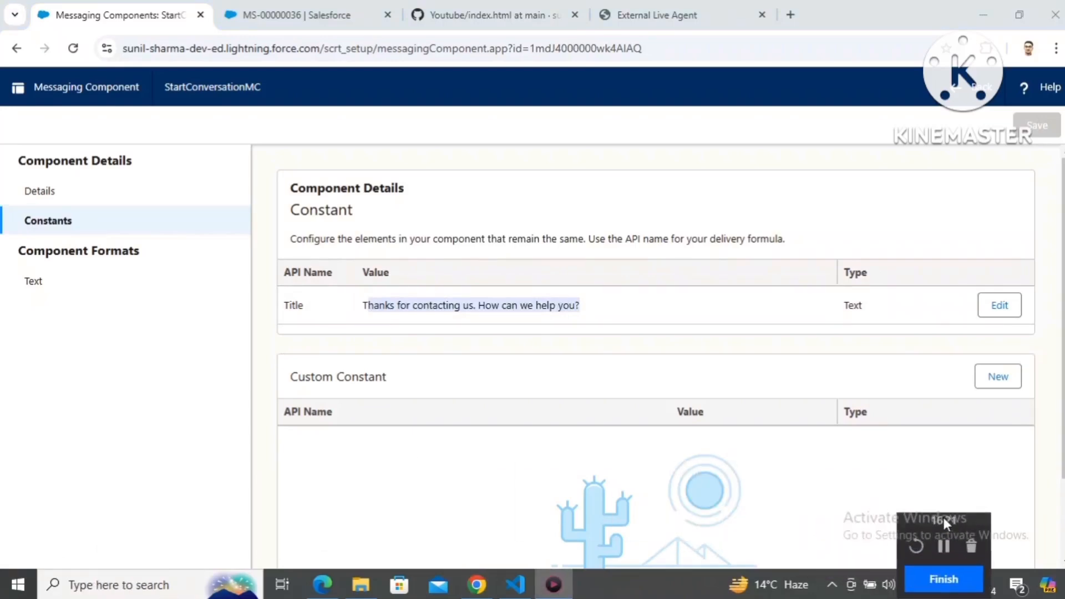
left_click(330, 579)
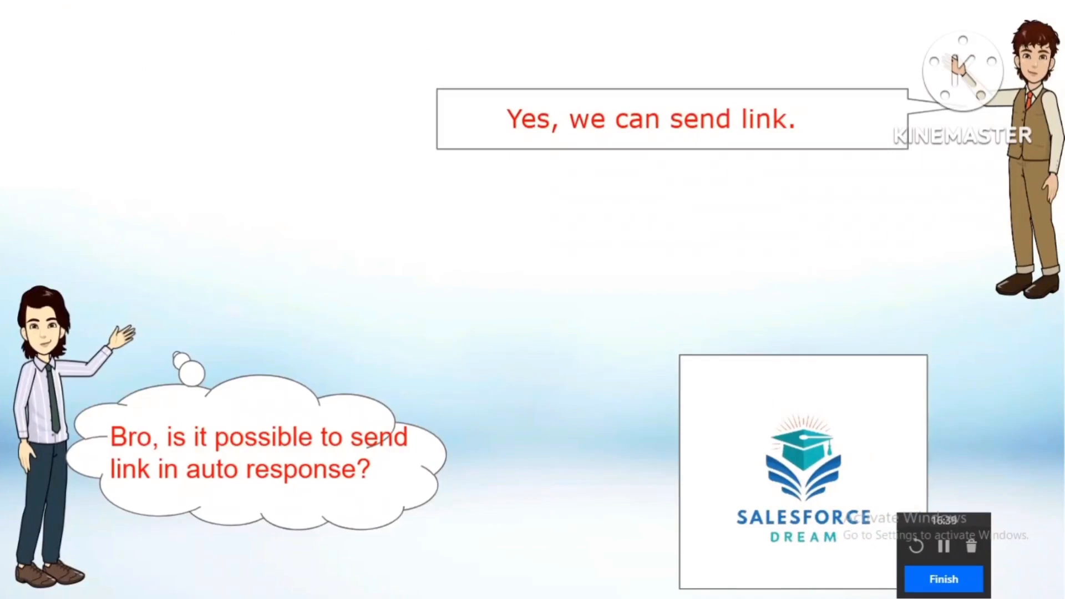
key("alt+Tab")
key("alt+Tab")
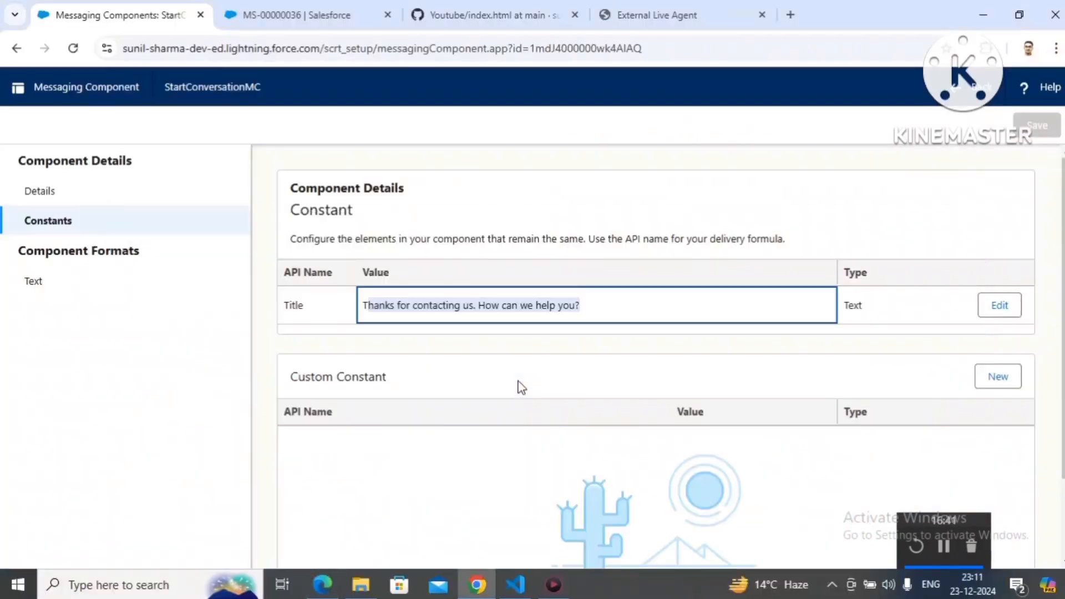
Step: Review the component's Text format and general details, and check the matching automated message in the customer's chat window
left_click(78, 285)
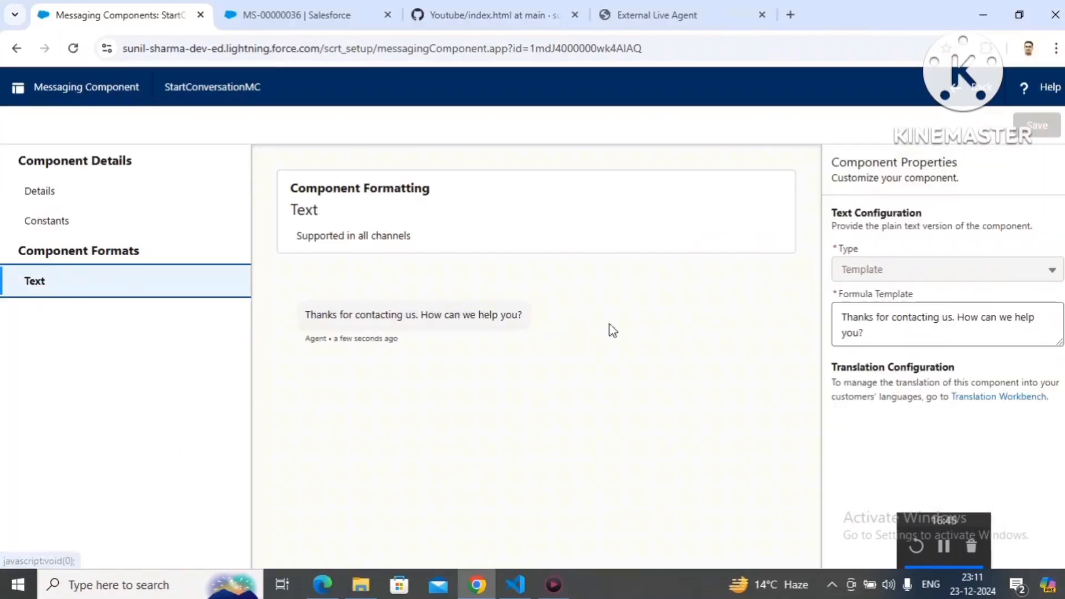
left_click_drag(966, 527, 124, 581)
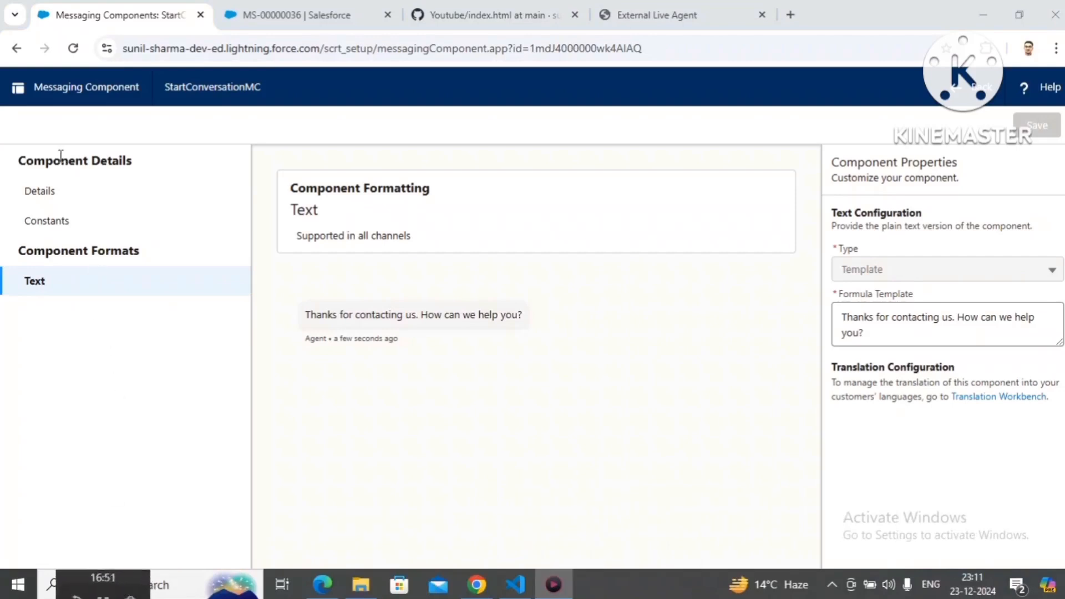
left_click(60, 195)
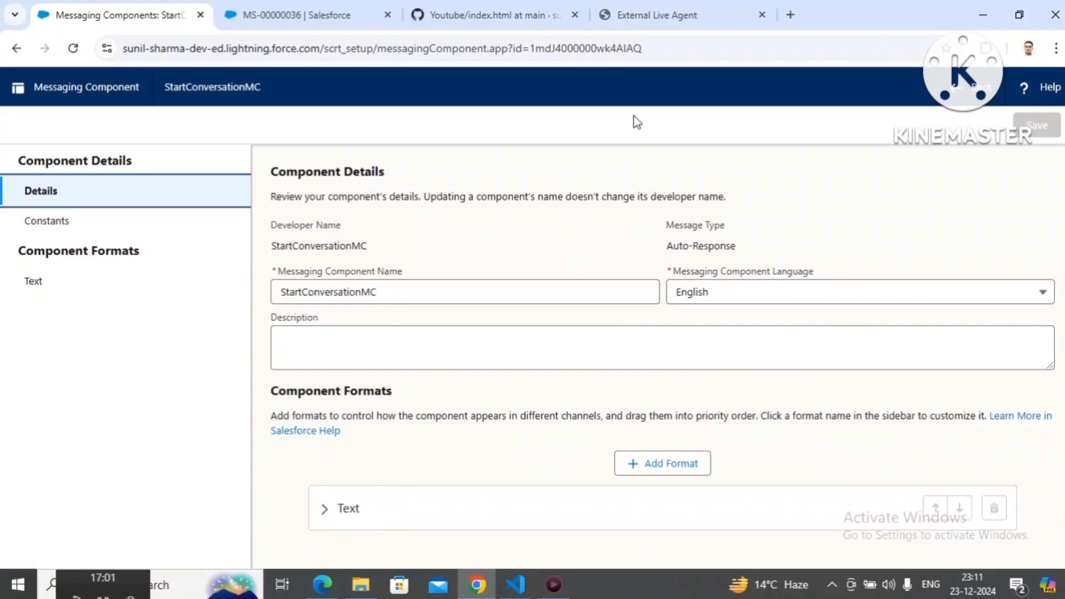
left_click(657, 11)
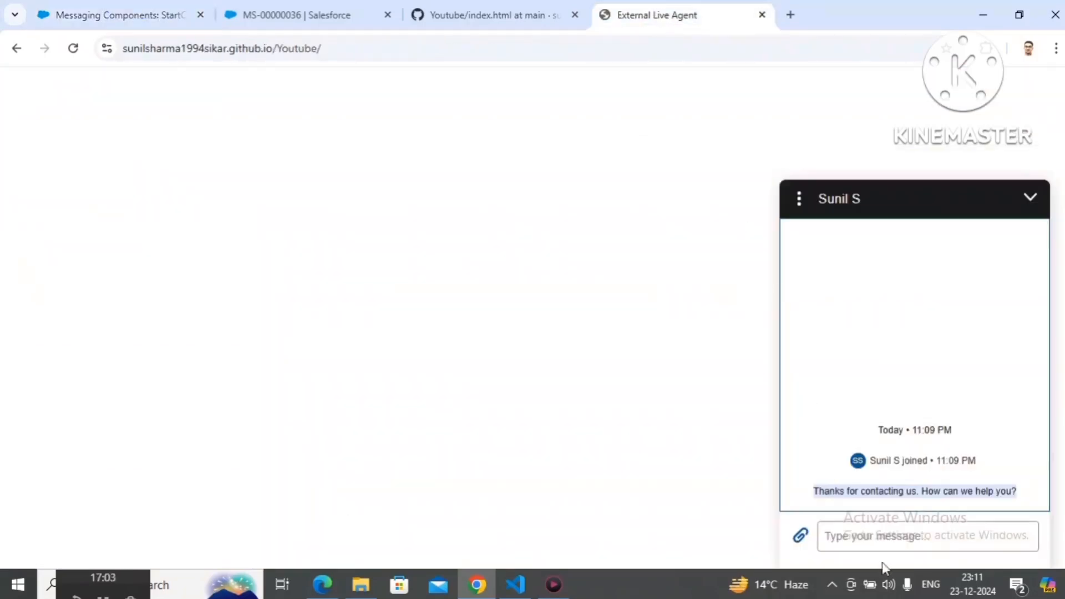
left_click(907, 507)
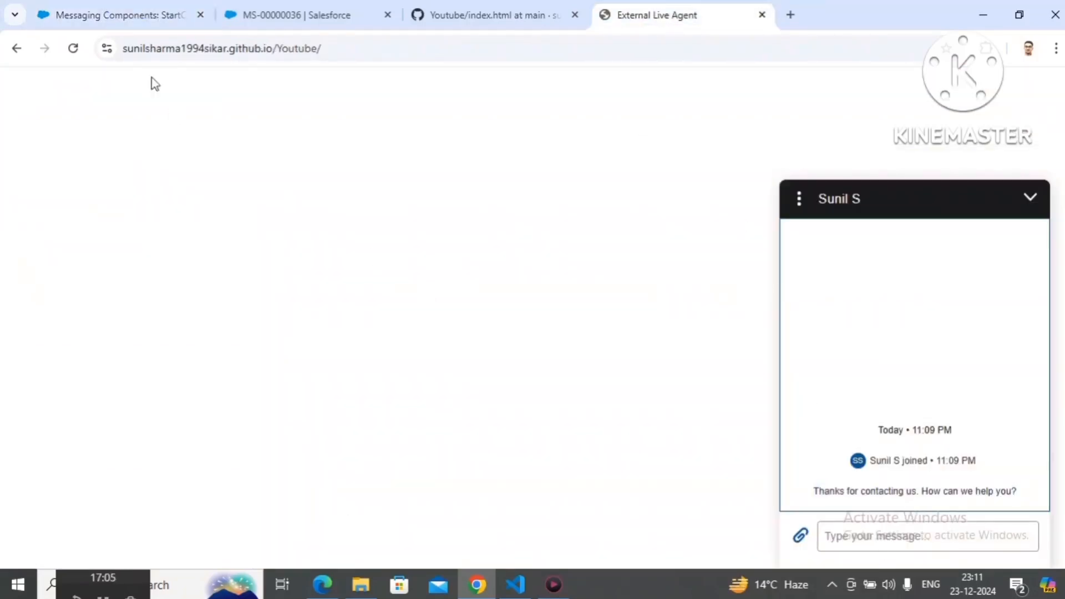
Step: Add the Web Page messaging format to the StartConversationMC component
left_click(143, 30)
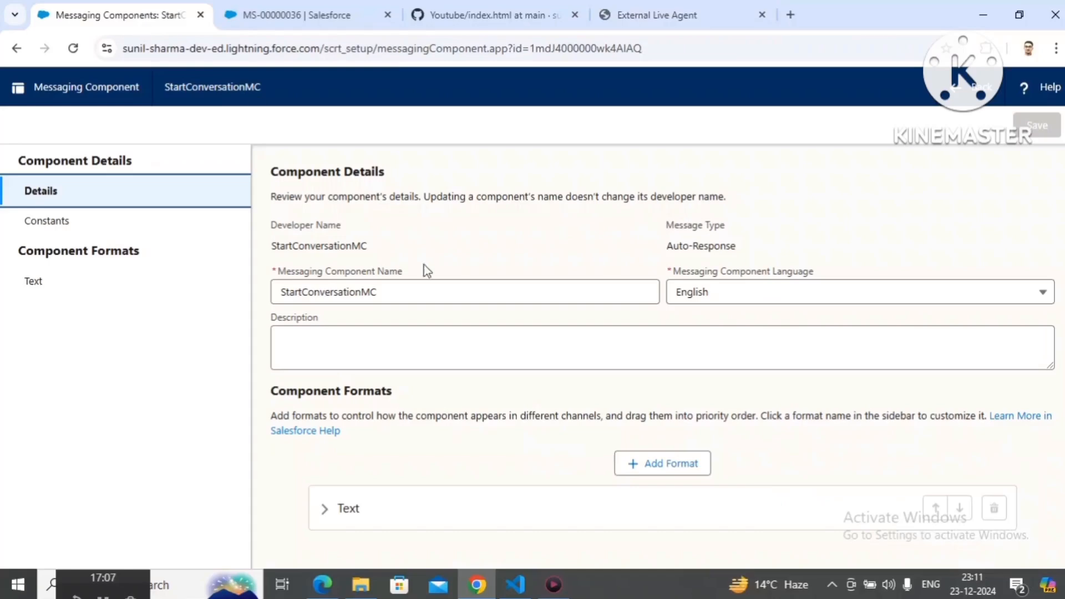
left_click(670, 469)
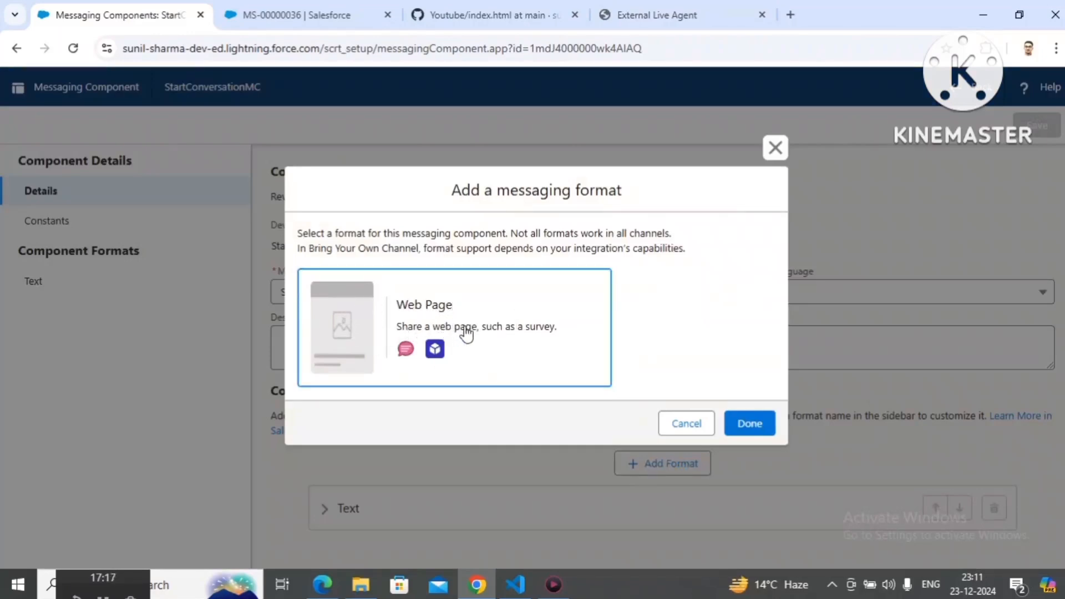
left_click(525, 336)
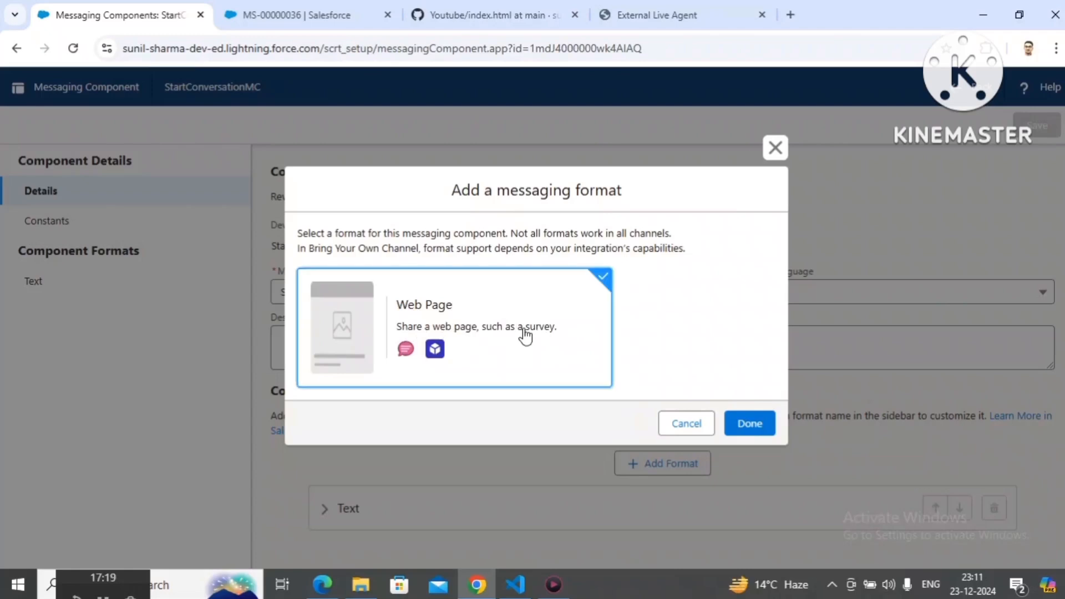
left_click(750, 423)
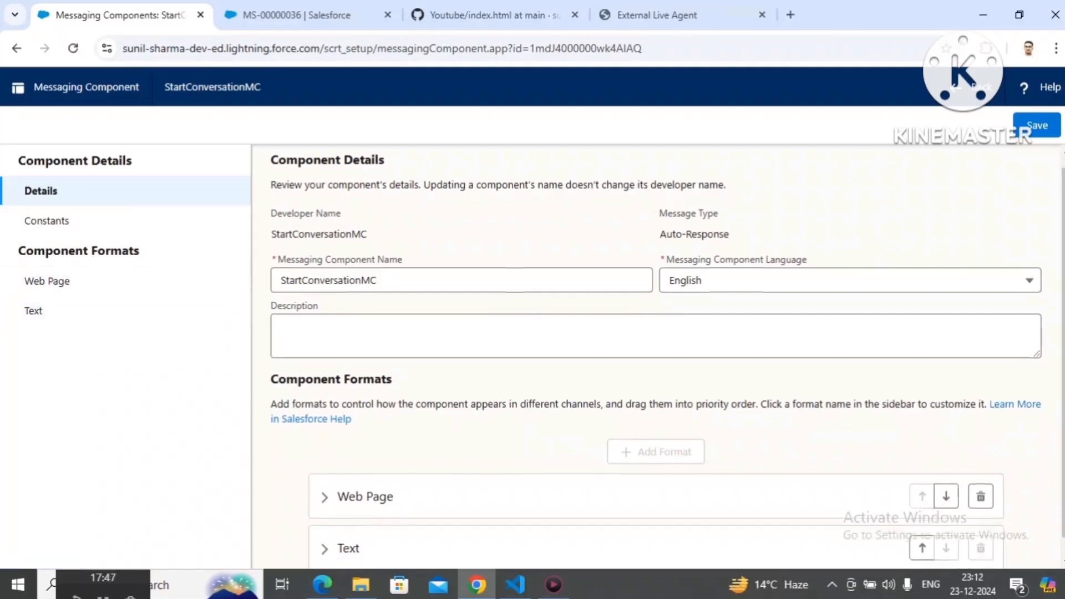
Step: Lower the Web Page format's priority below Text and return it to first place
scroll(948, 488, "down", 1)
left_click(946, 477)
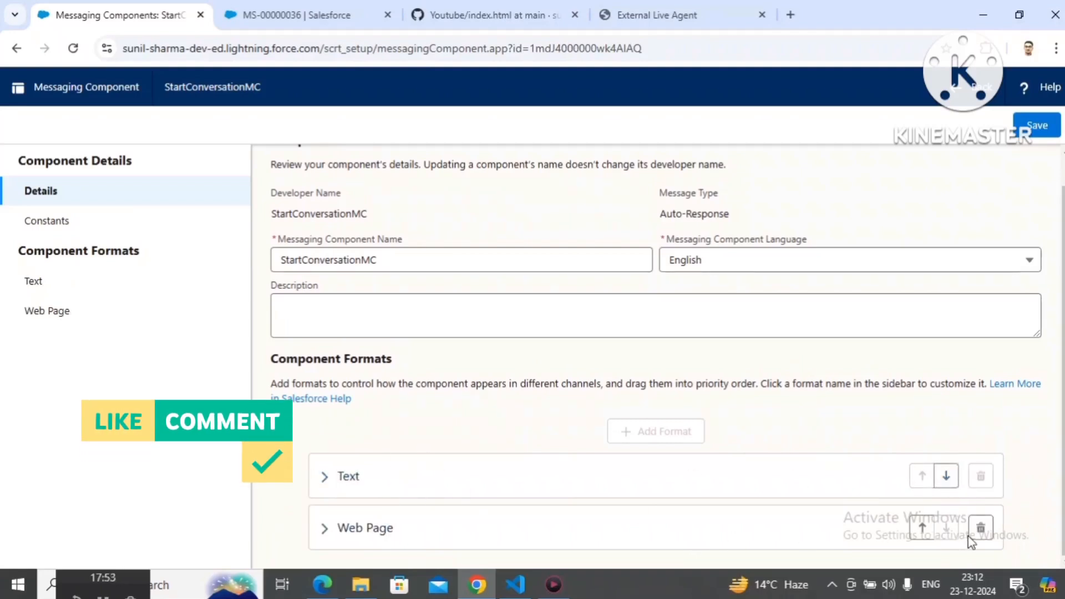
left_click(922, 527)
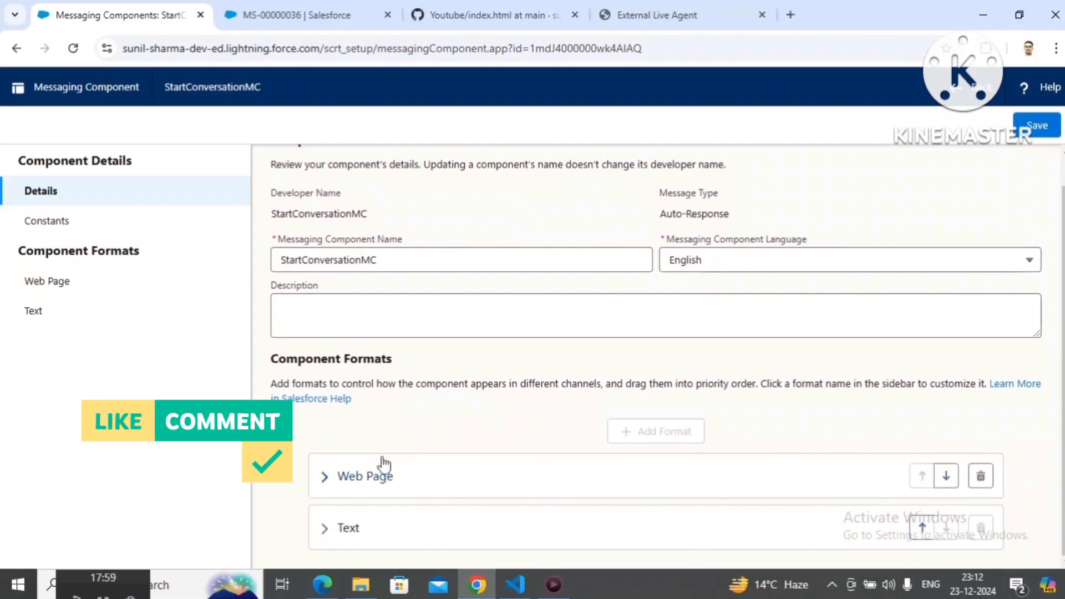
Step: Open the Web Page format and examine its message, URL, display and parameter settings, including the message type options
left_click(89, 292)
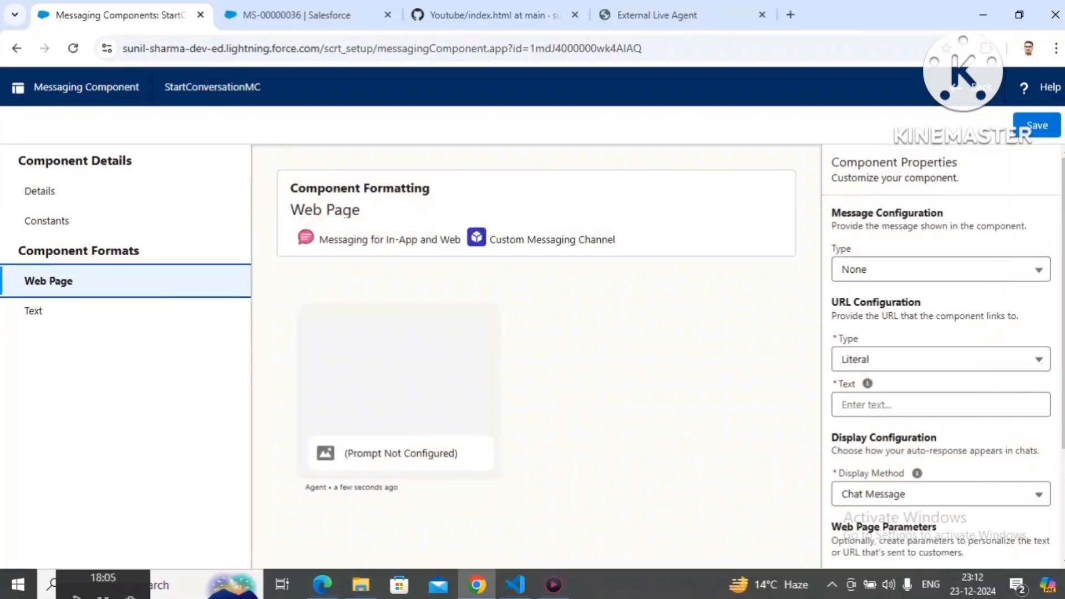
scroll(1060, 450, "down", 3)
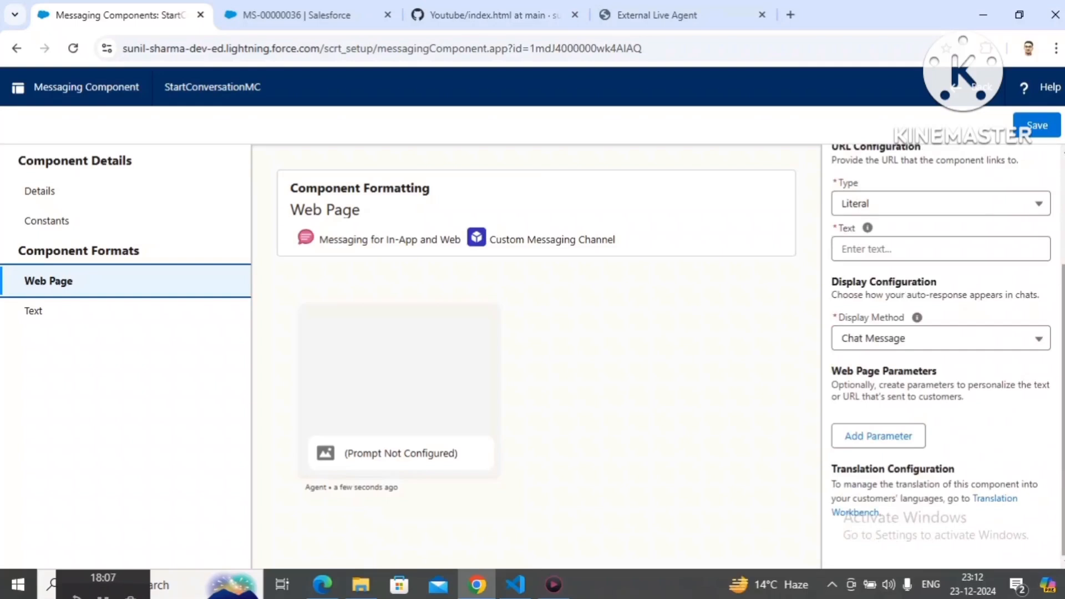
scroll(968, 289, "up", 3)
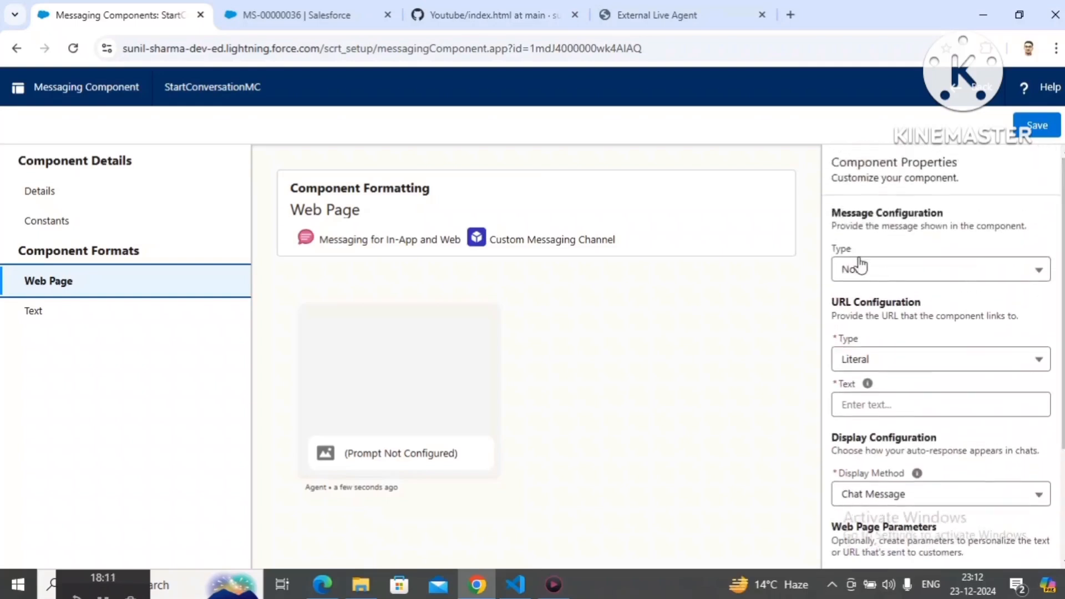
left_click(875, 272)
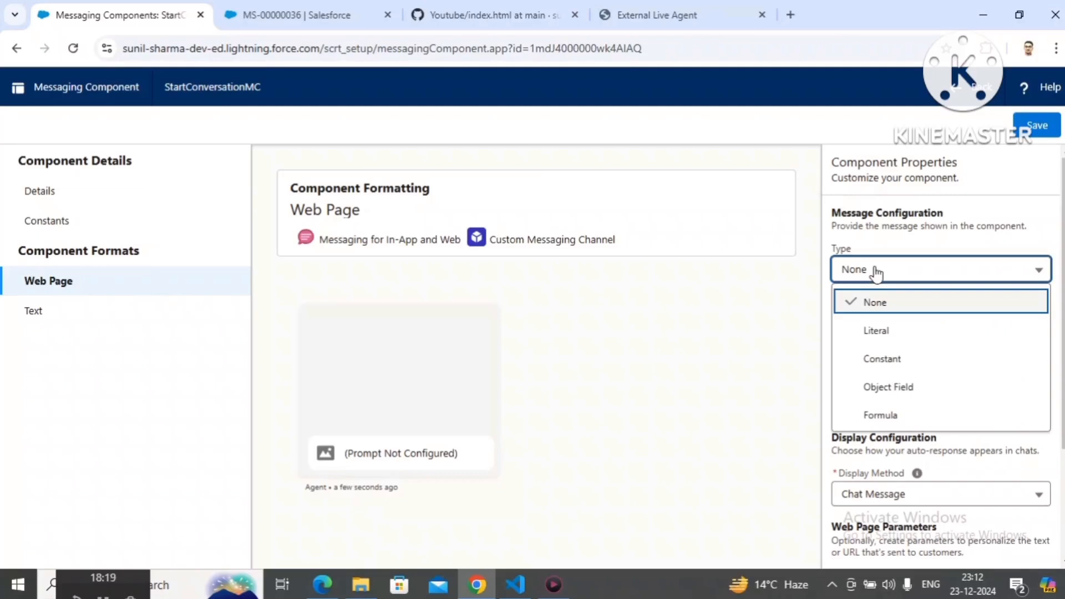
left_click(875, 273)
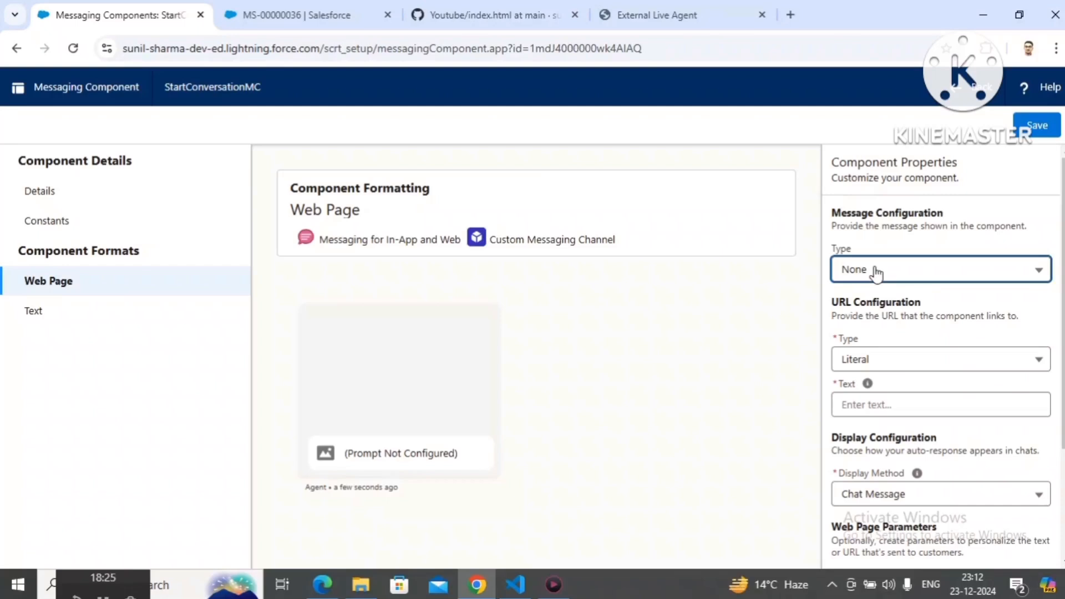
left_click(875, 272)
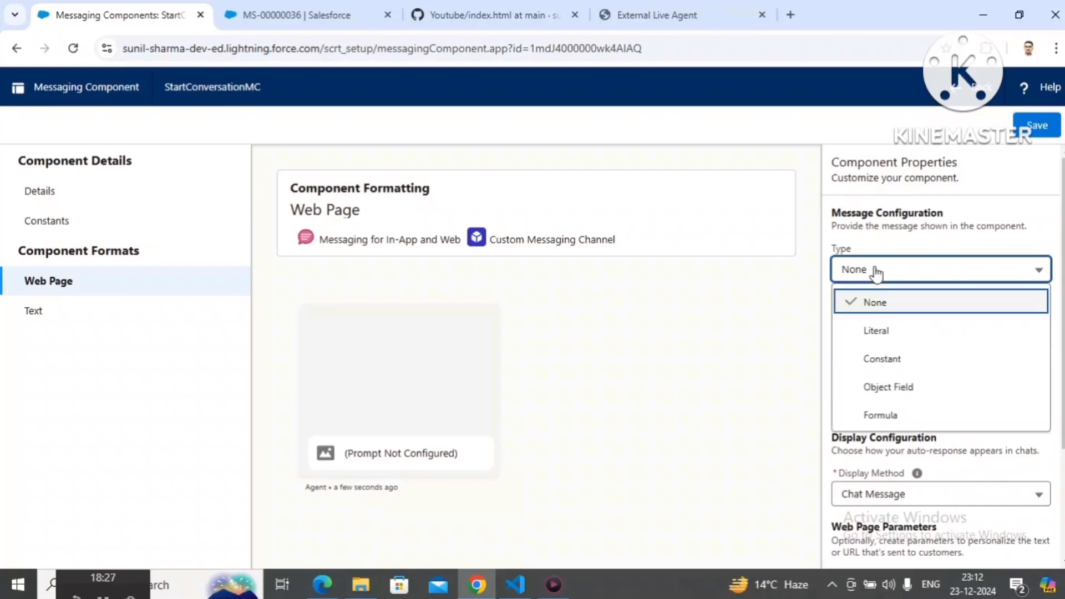
left_click(876, 330)
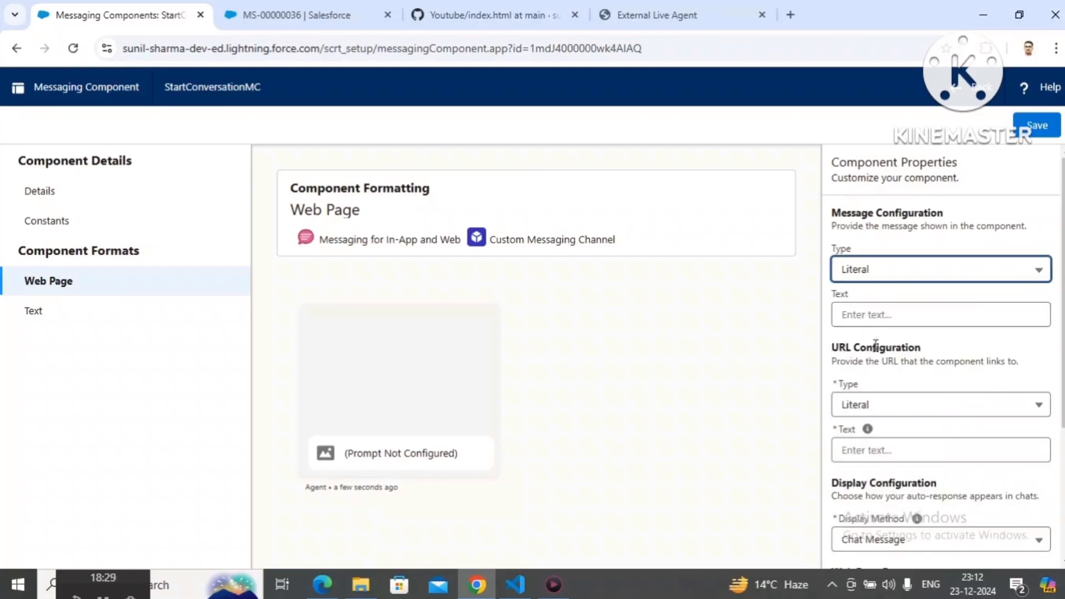
left_click(877, 321)
type("pl")
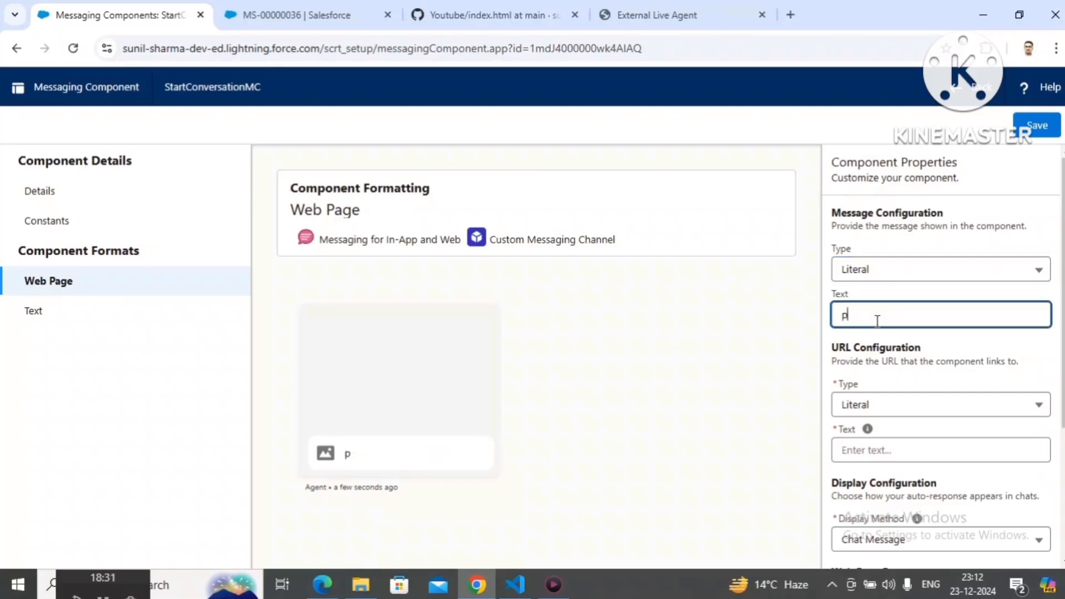
key("BackSpace")
key("BackSpace")
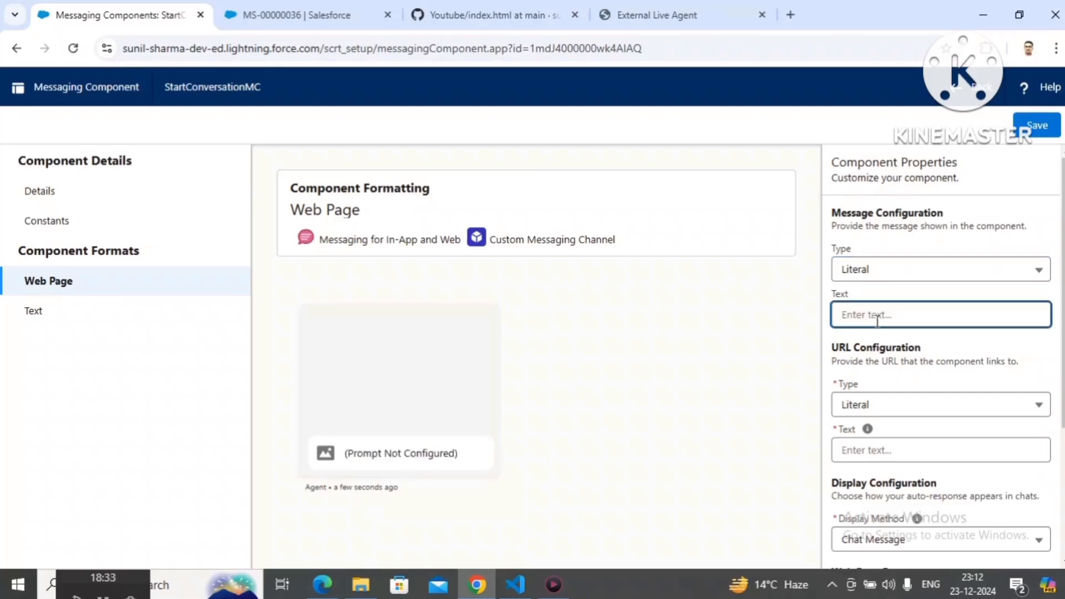
Step: Set the Web Page message configuration type to Constant and choose $Constants.Title as its constant
left_click(886, 283)
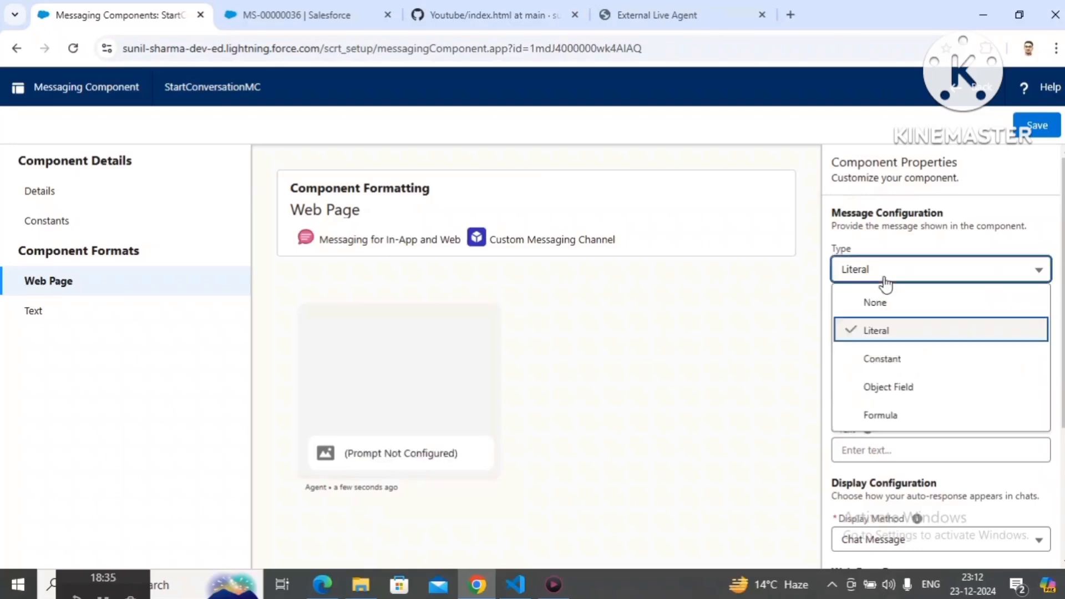
left_click(882, 359)
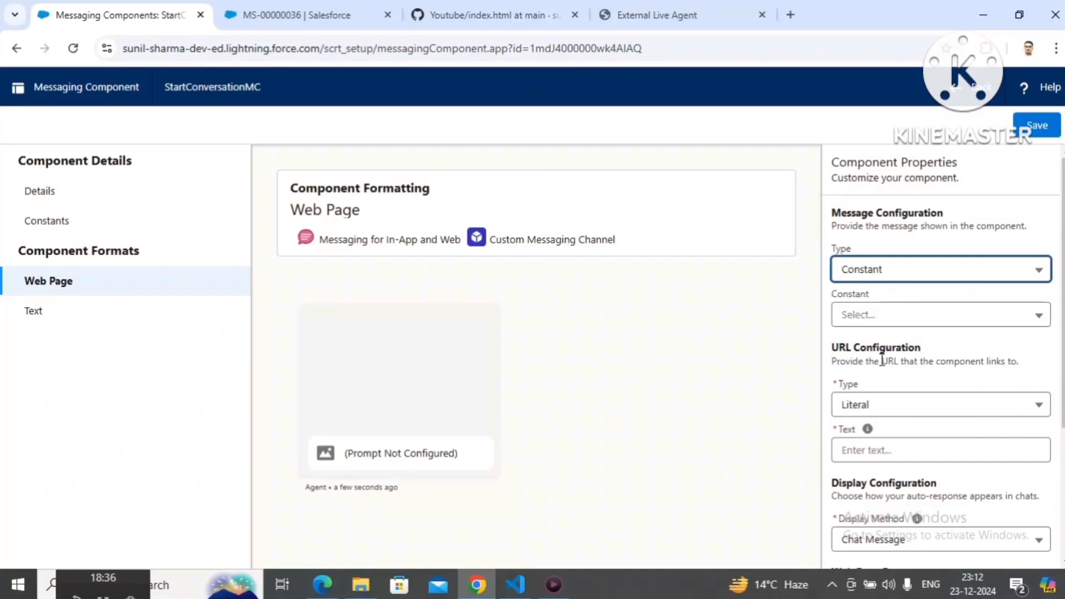
left_click(867, 320)
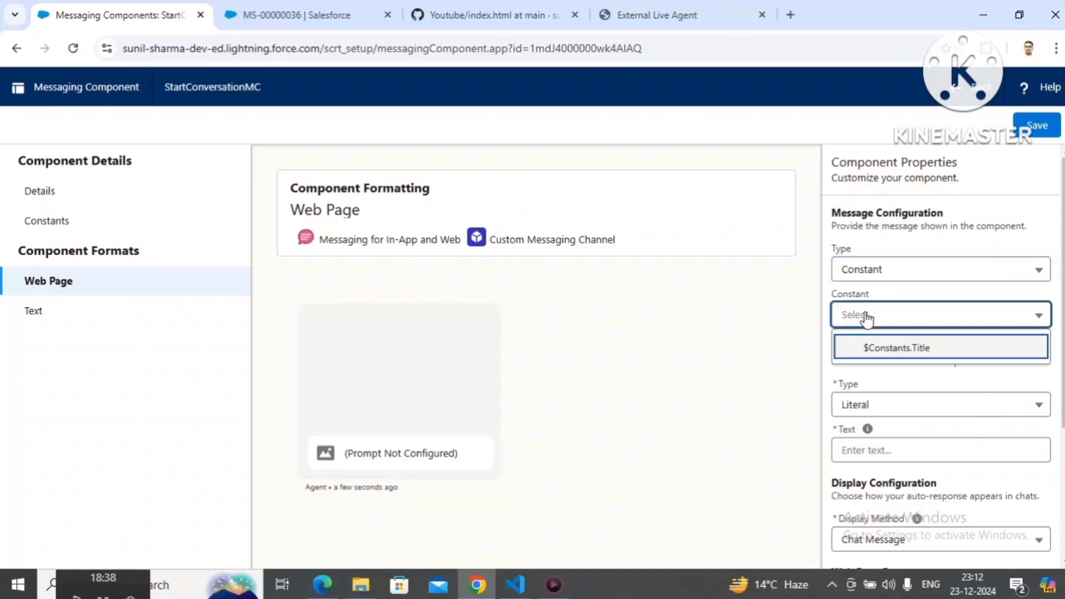
left_click(874, 350)
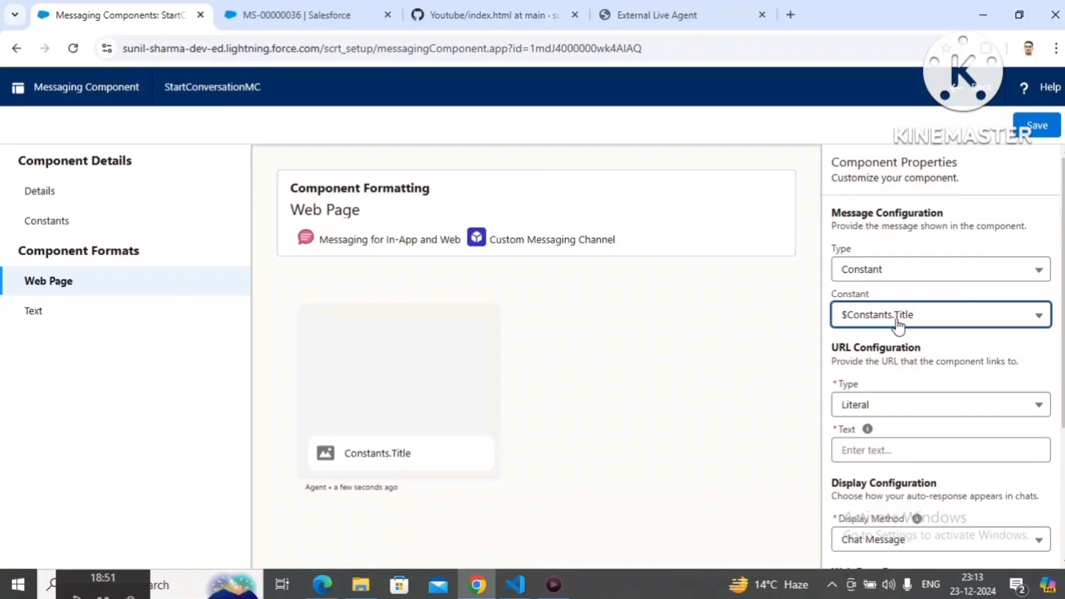
Step: Check the text value of the Title constant in the component's constants
left_click(46, 222)
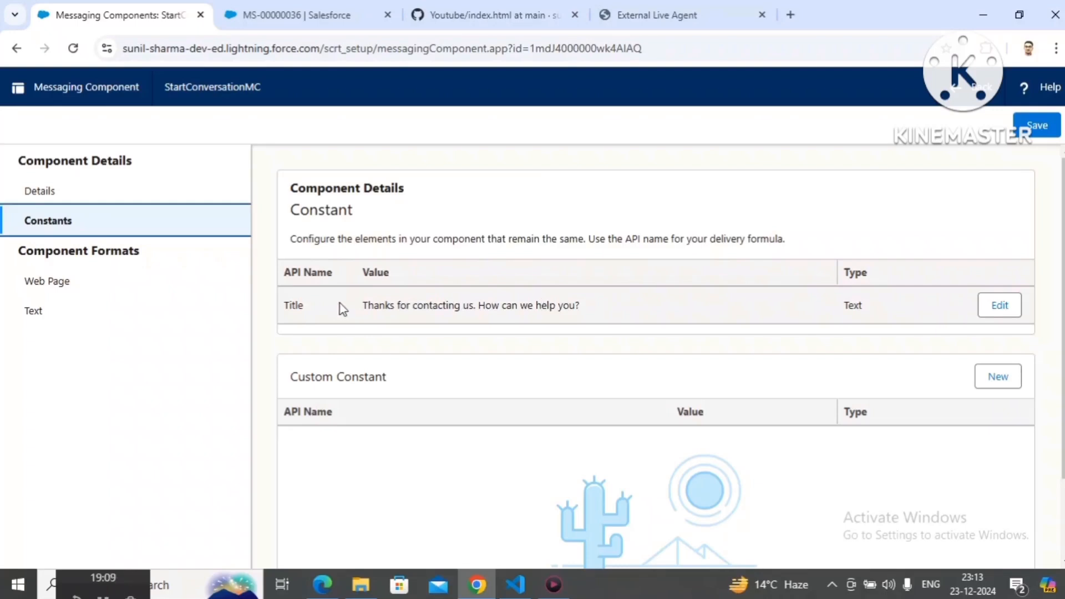
left_click_drag(362, 305, 580, 308)
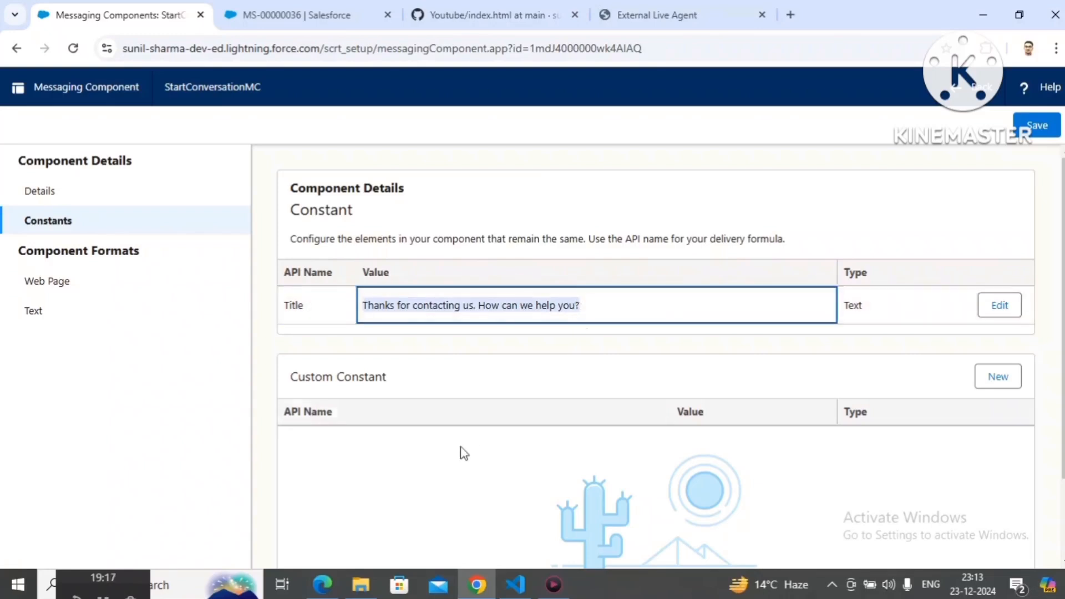
left_click(447, 463)
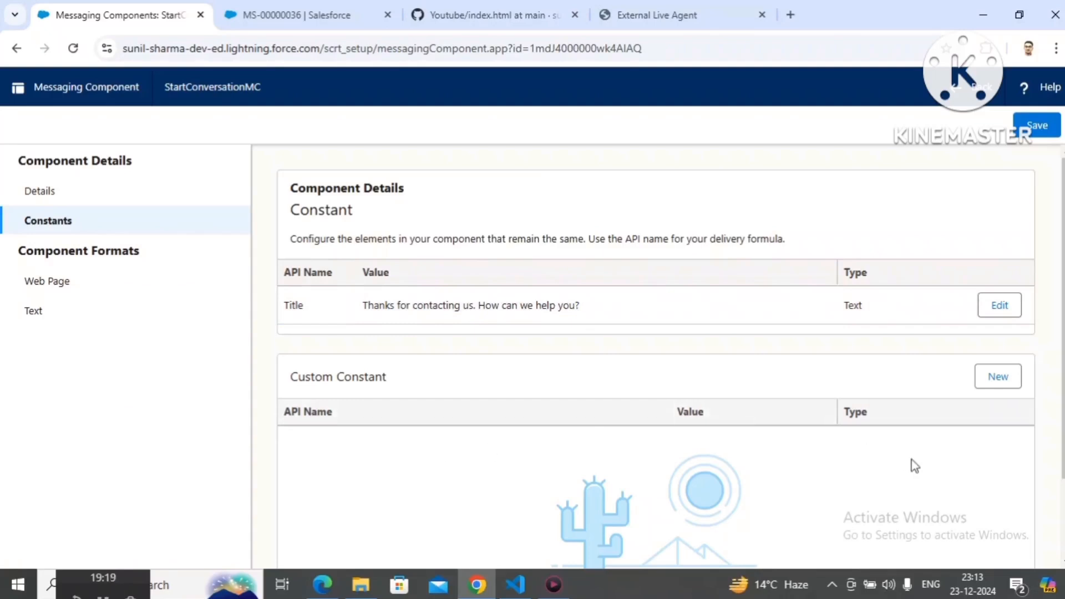
Step: Create a custom constant with the API name URLTitle and the type Text
left_click(993, 376)
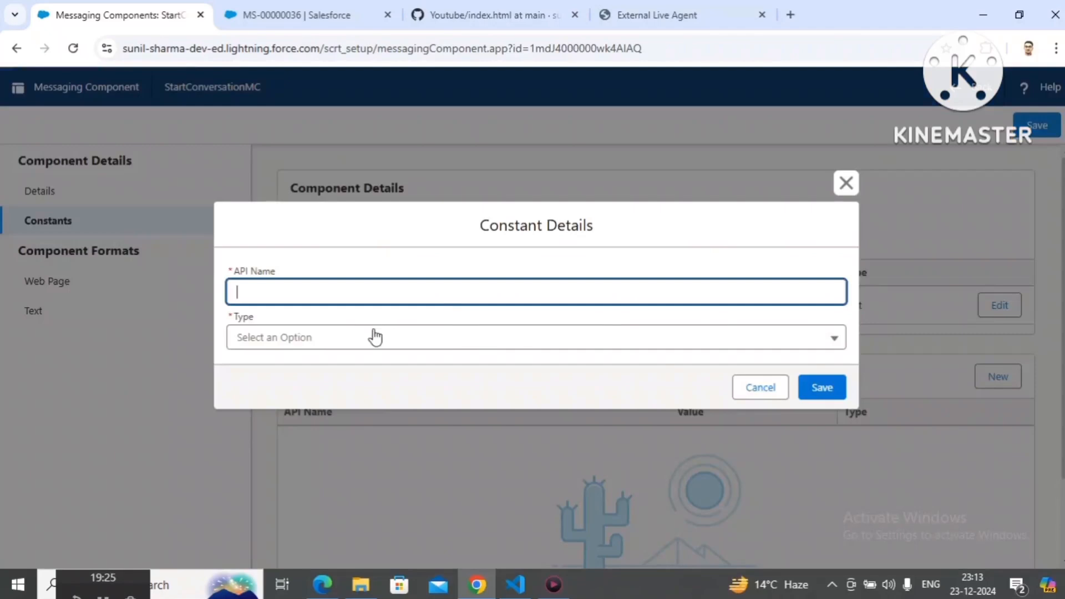
key("Tab")
left_click(350, 346)
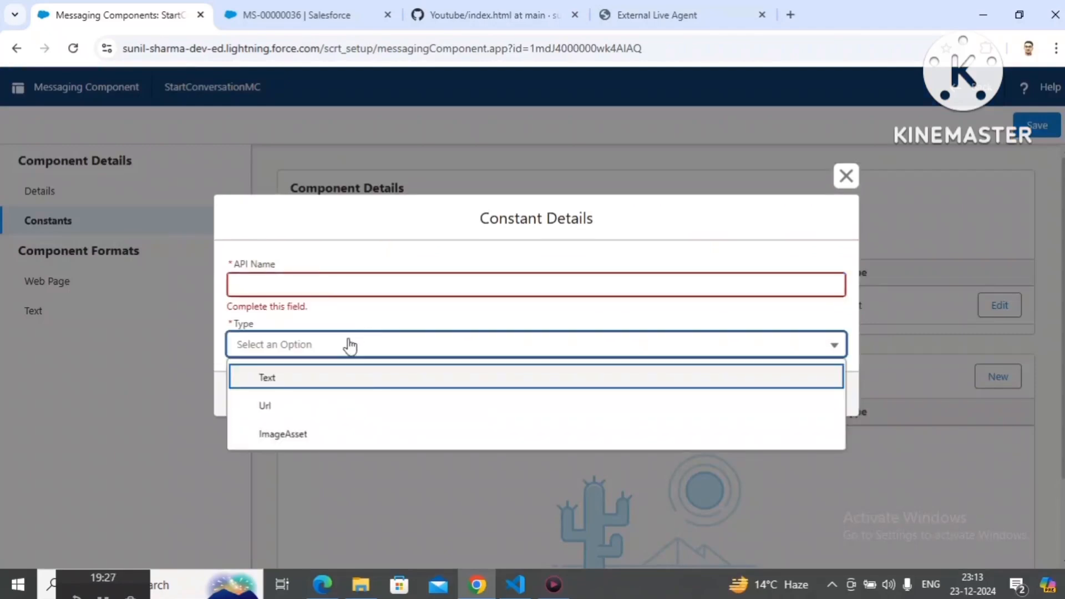
left_click(294, 385)
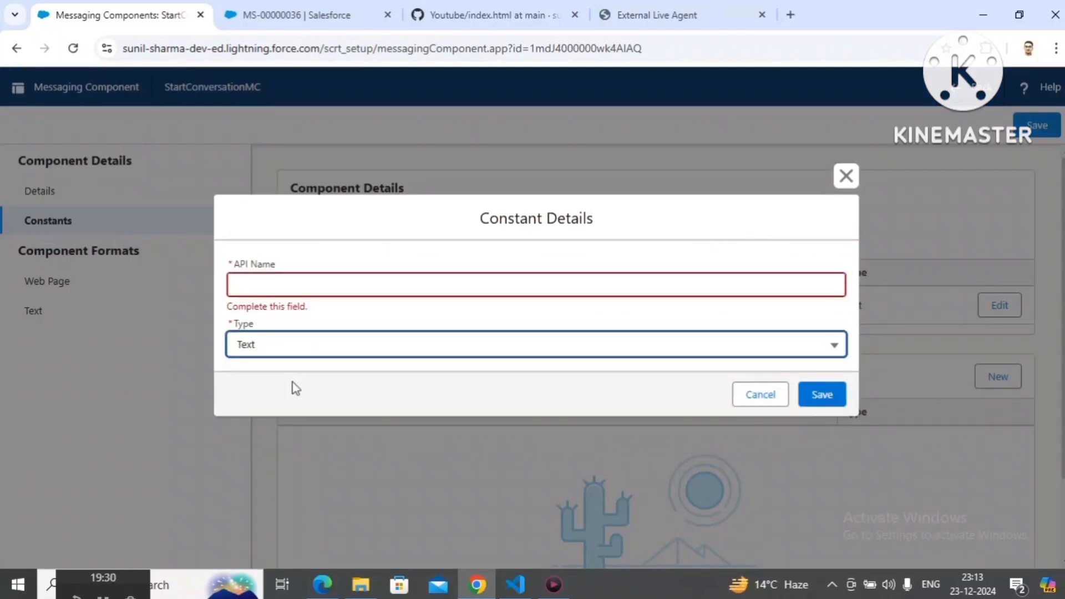
left_click(288, 293)
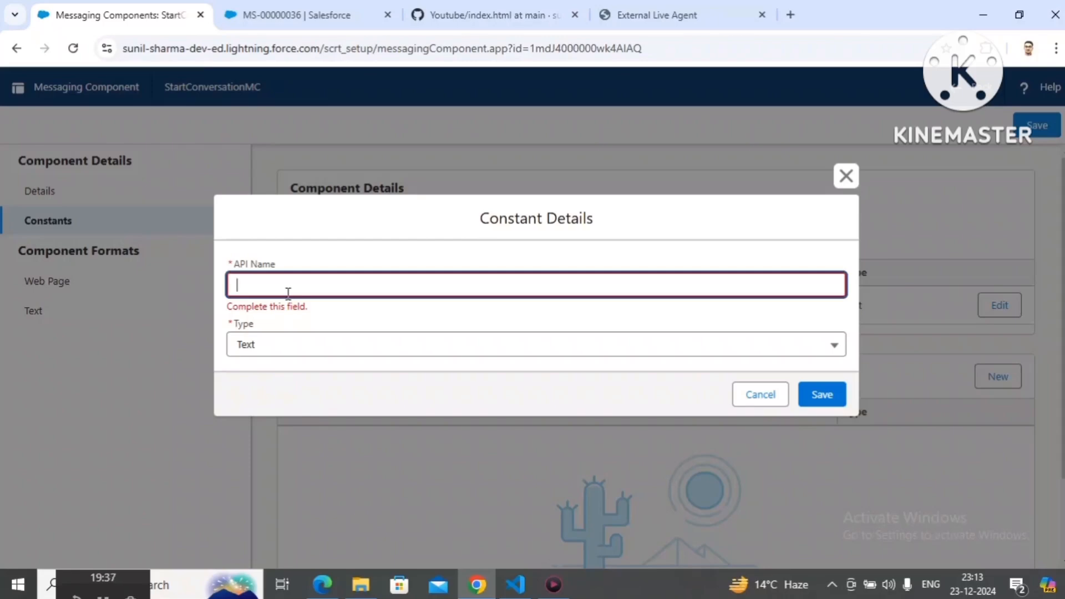
type("URLTitle")
left_click(318, 316)
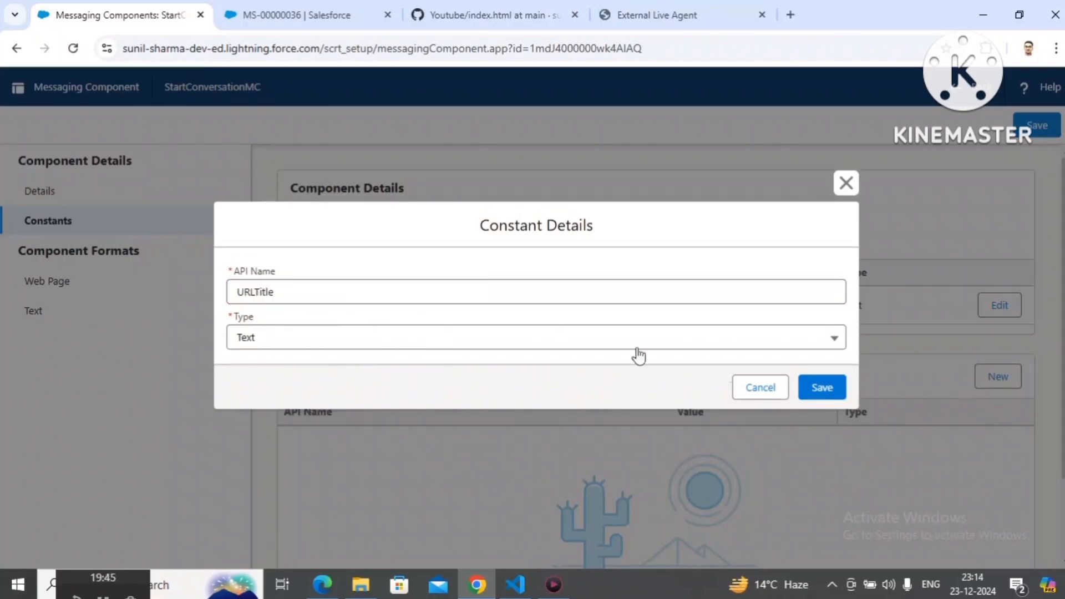
left_click(823, 390)
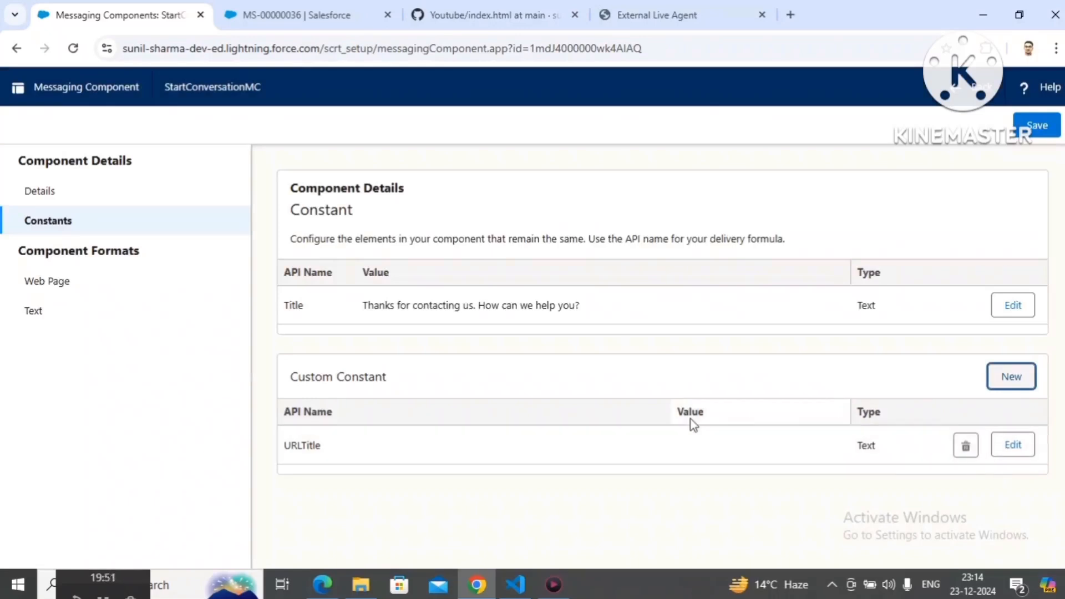
Step: Set the URLTitle custom constant's value to Google and save it
left_click(1023, 448)
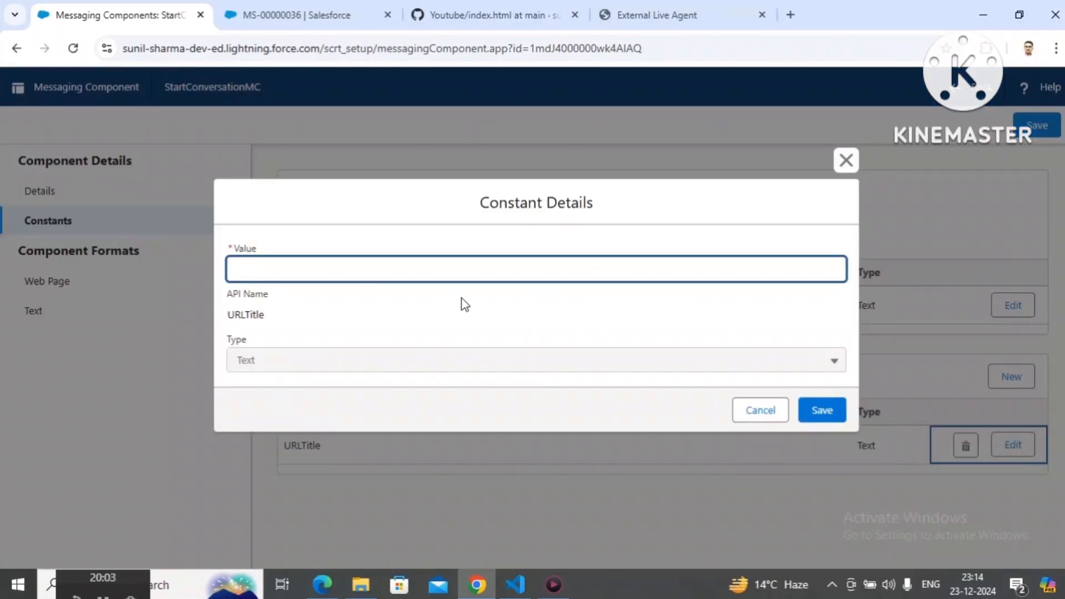
type("Google")
left_click(825, 414)
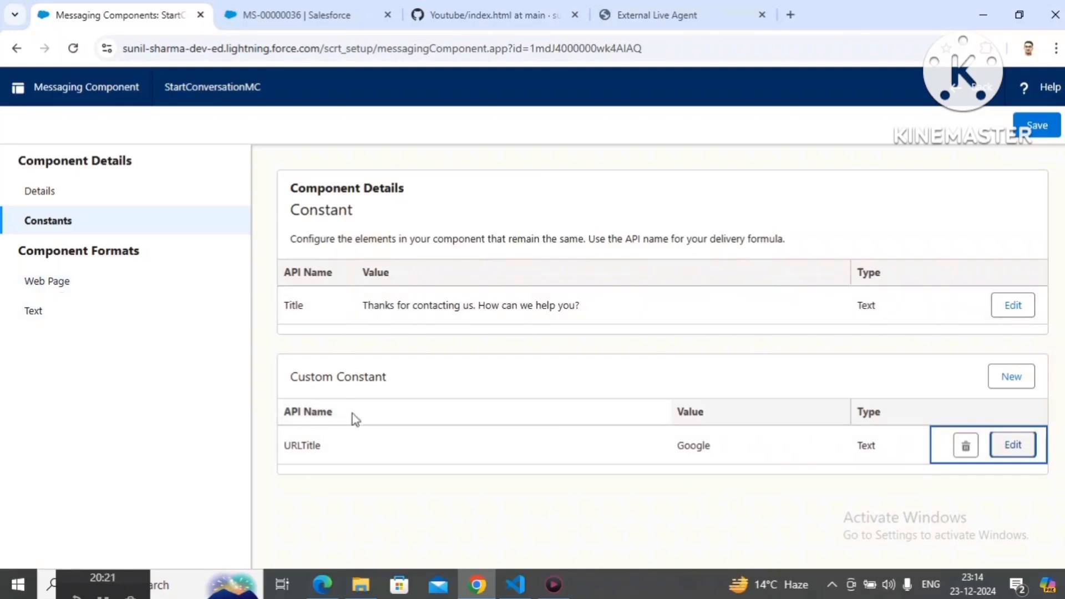
Step: Choose $Constants.URLTitle as the message constant in the Web Page format
left_click(71, 278)
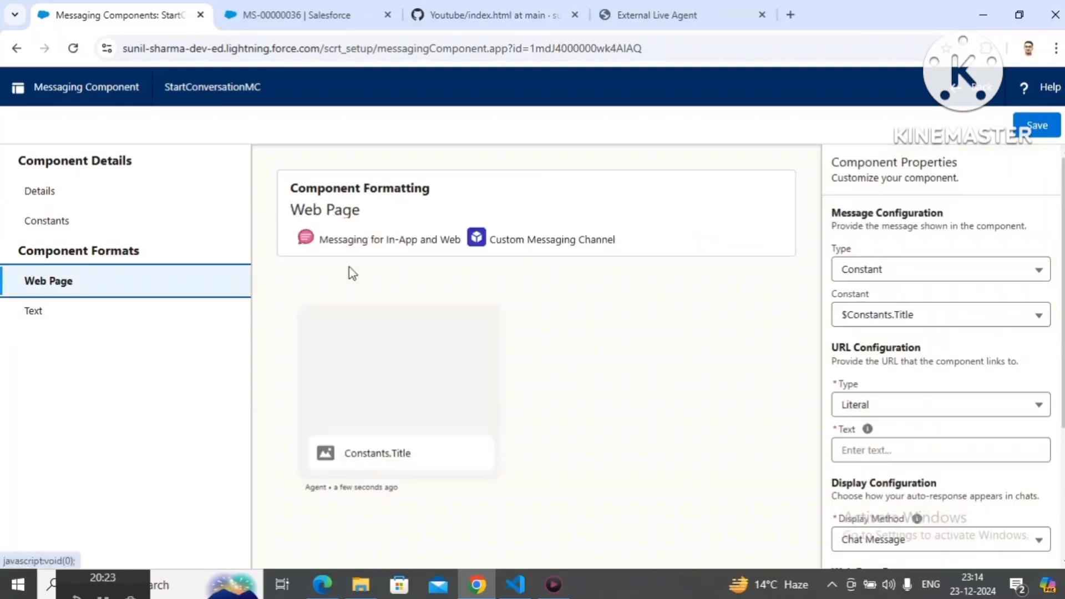
left_click(910, 315)
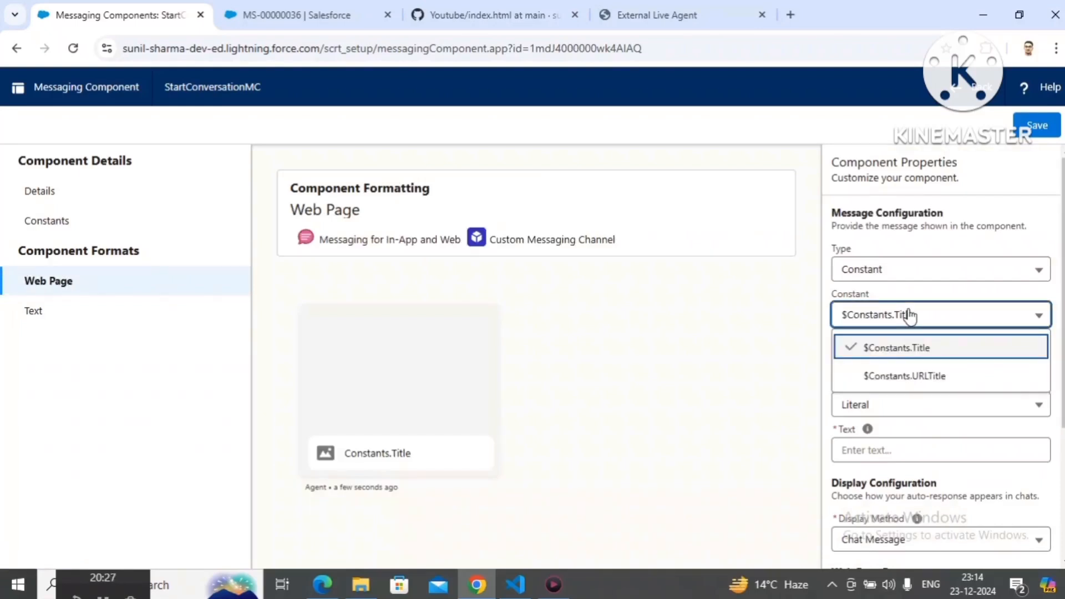
left_click(905, 378)
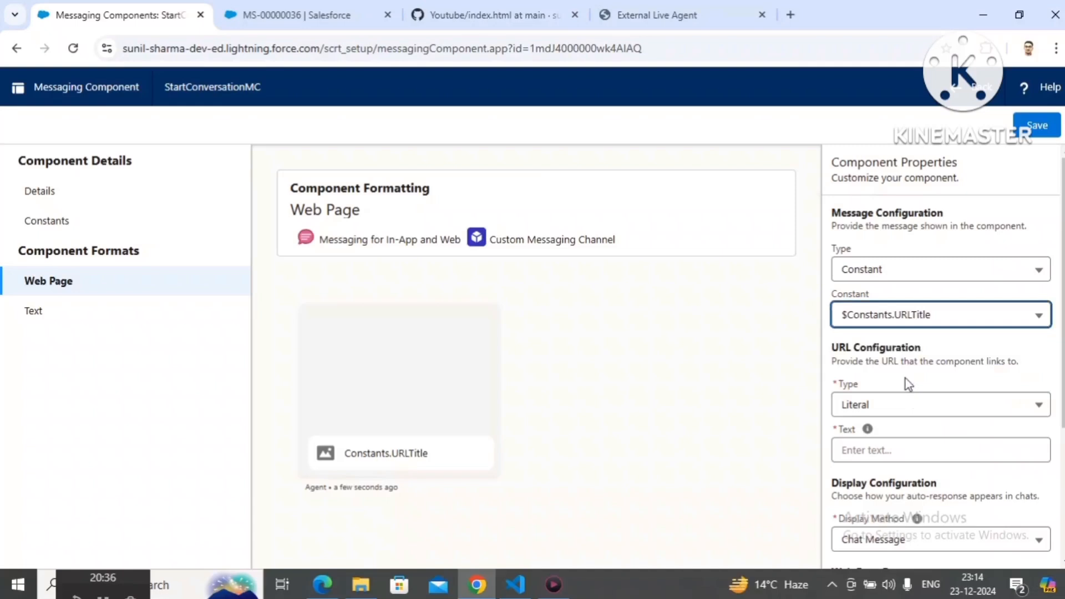
Step: Try a Literal message with the text Please, then clear it and switch the message type back to Constant
left_click(920, 281)
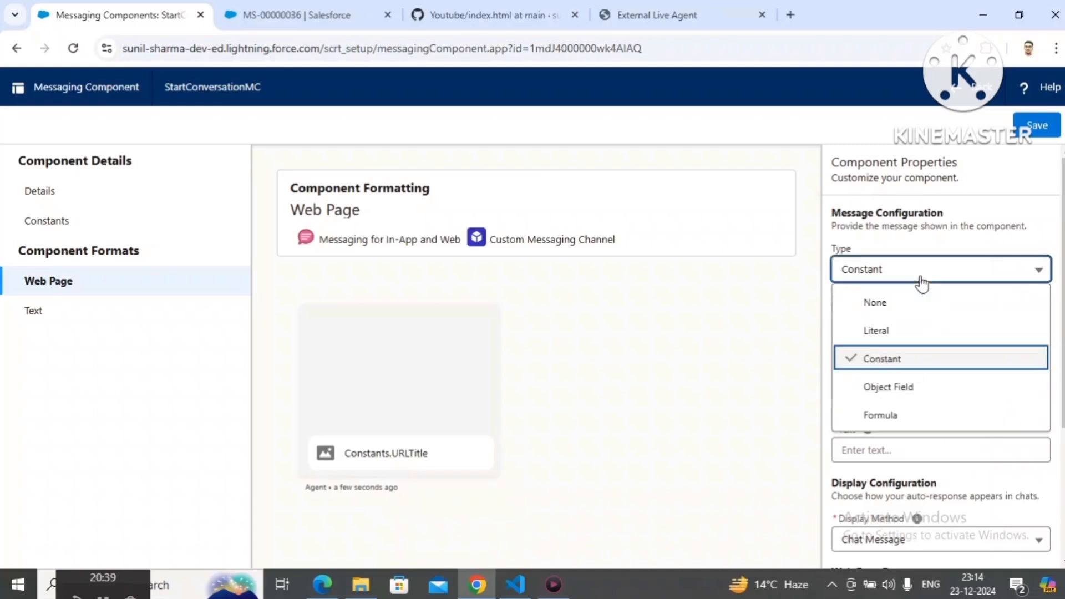
left_click(890, 333)
left_click(897, 314)
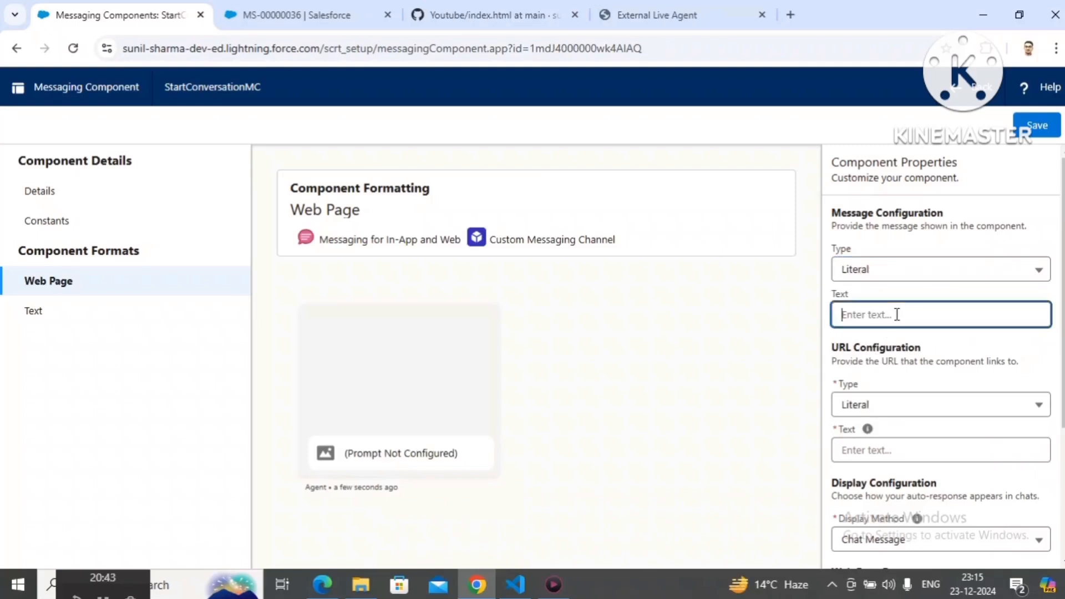
type("Please")
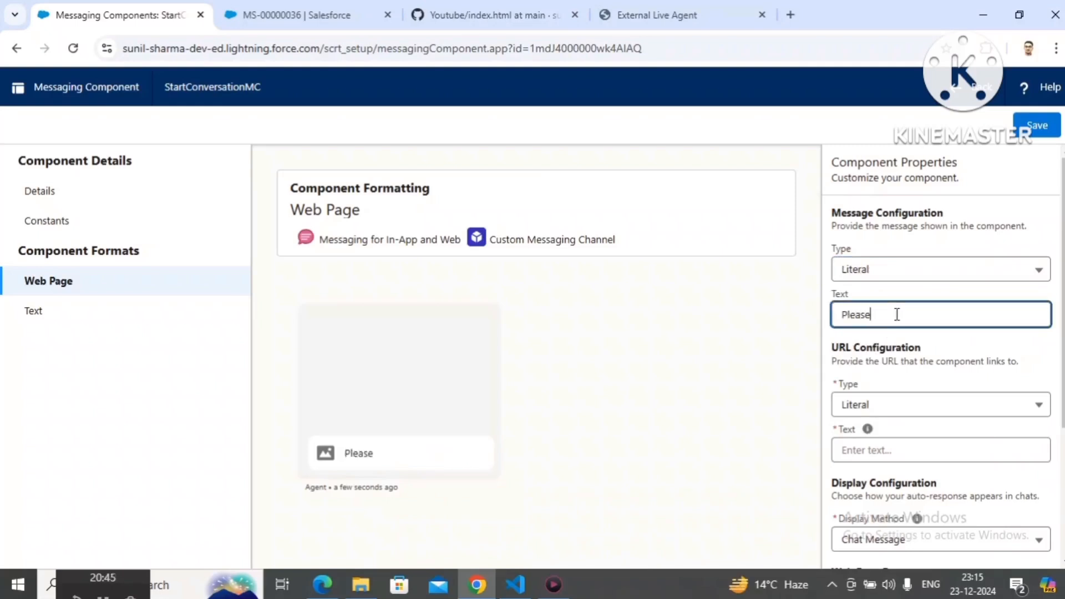
type(" ende")
key("BackSpace")
key("BackSpace")
key("BackSpace")
key("BackSpace")
key("BackSpace")
key("BackSpace")
key("BackSpace")
key("BackSpace")
key("BackSpace")
key("BackSpace")
key("BackSpace")
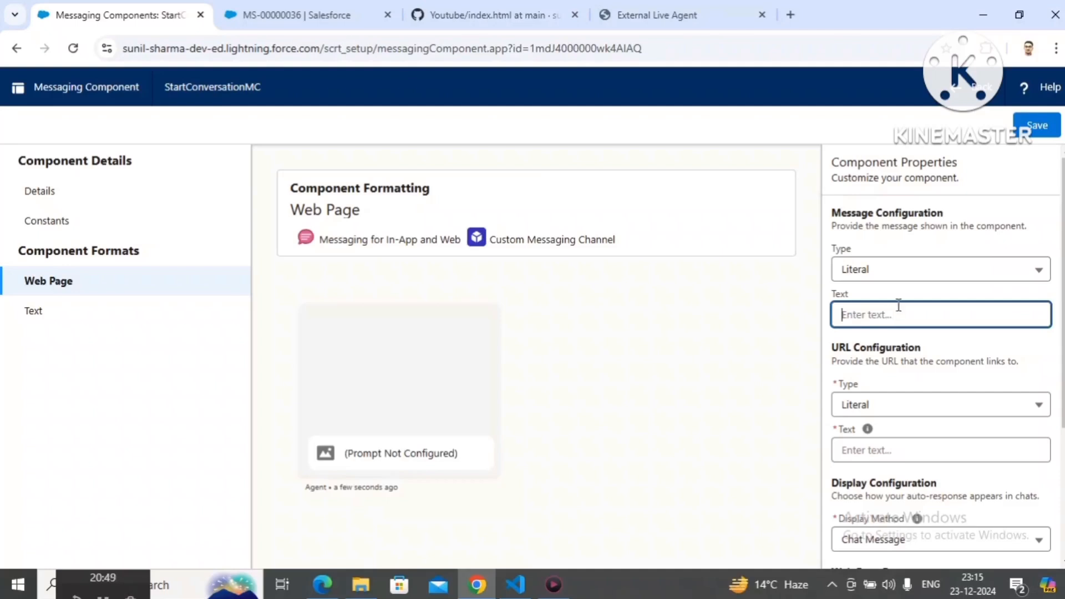
left_click(893, 273)
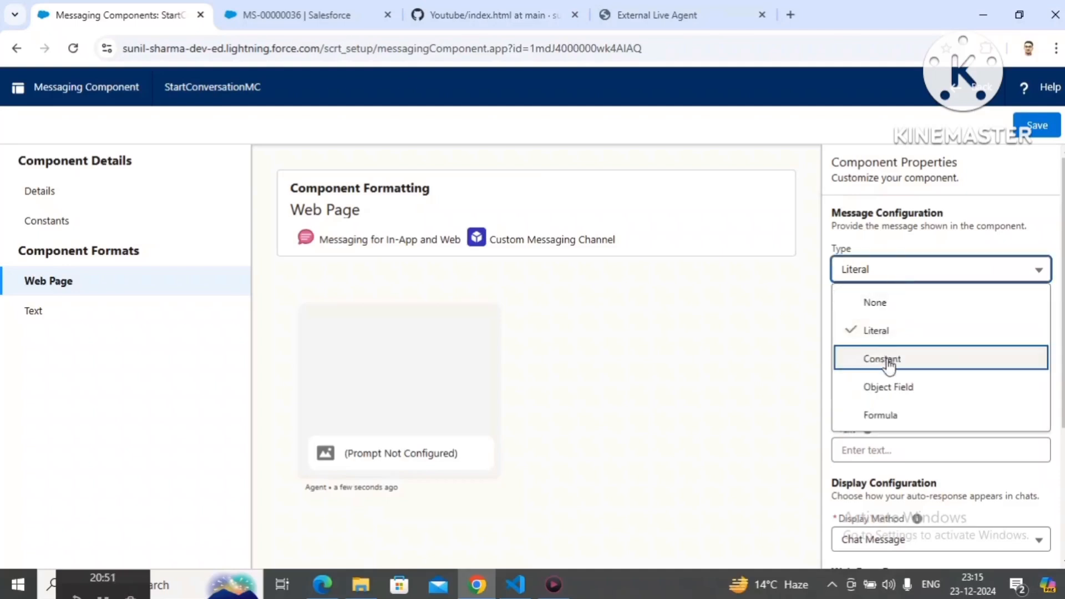
left_click(887, 359)
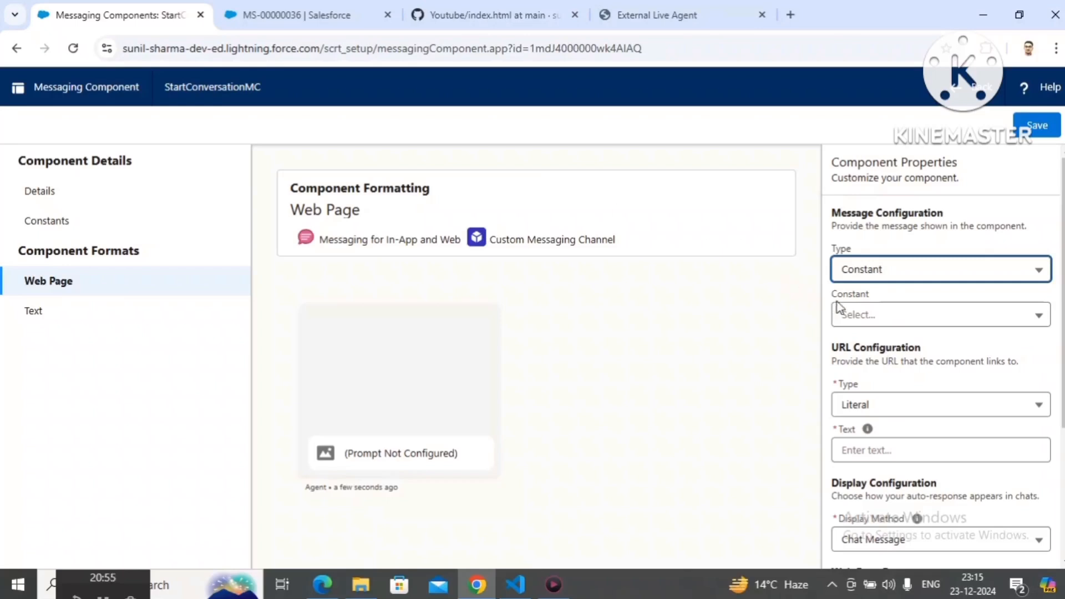
left_click(852, 314)
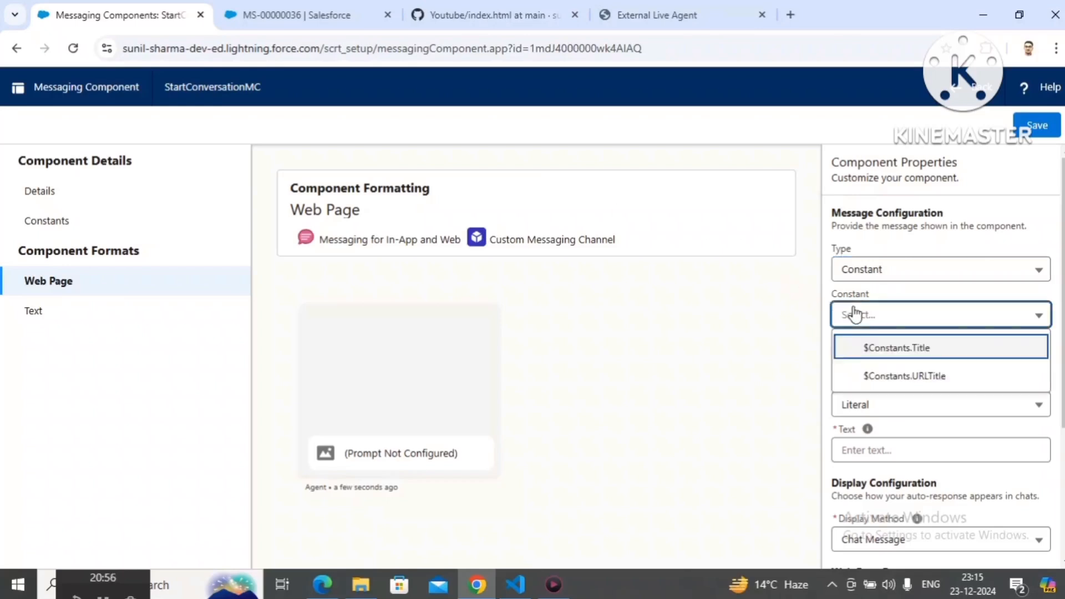
Step: Try the Object Field type with the $Parameters.MessagingSession parameter and the Formula type for the message configuration
left_click(894, 279)
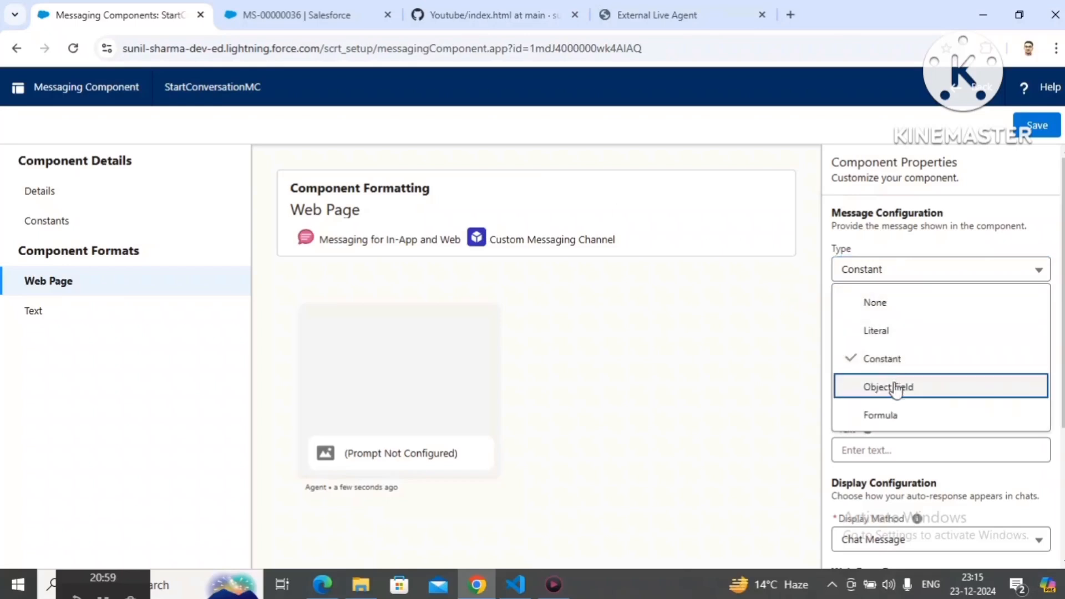
left_click(896, 388)
left_click(935, 321)
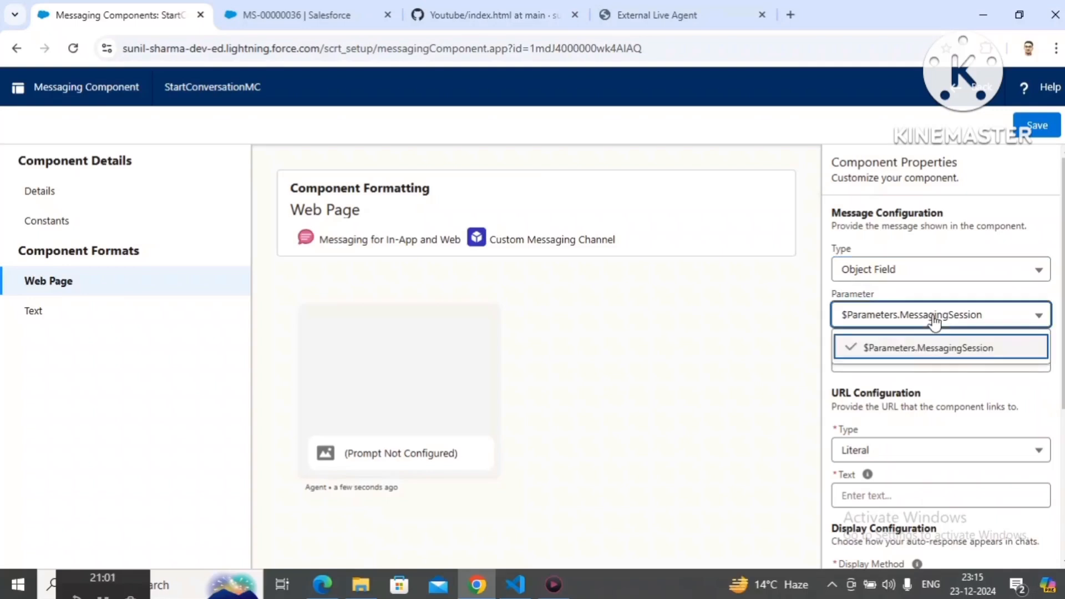
left_click(935, 321)
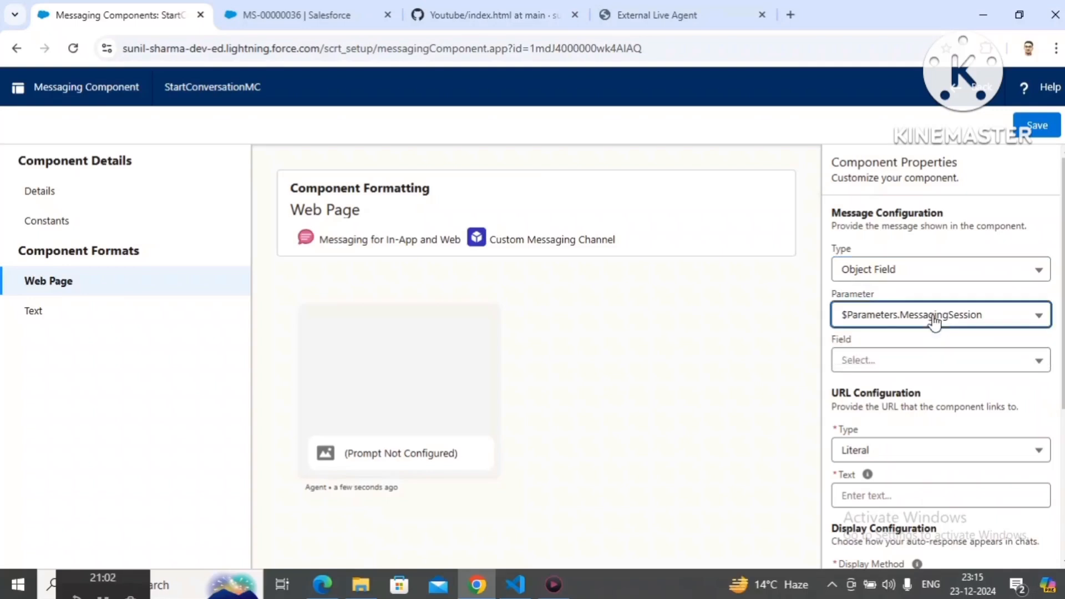
left_click(900, 366)
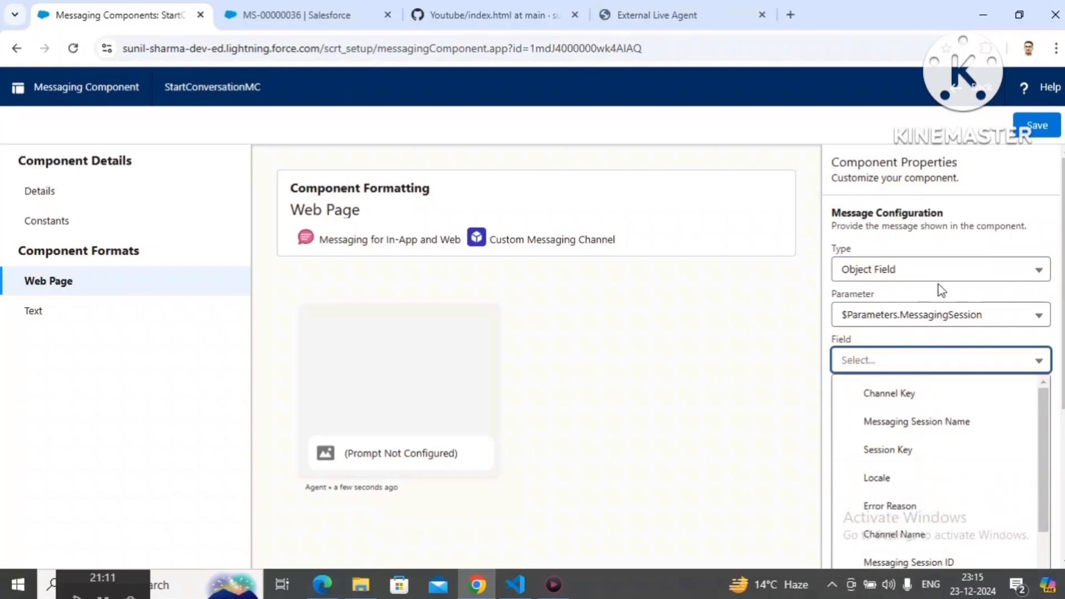
left_click(924, 274)
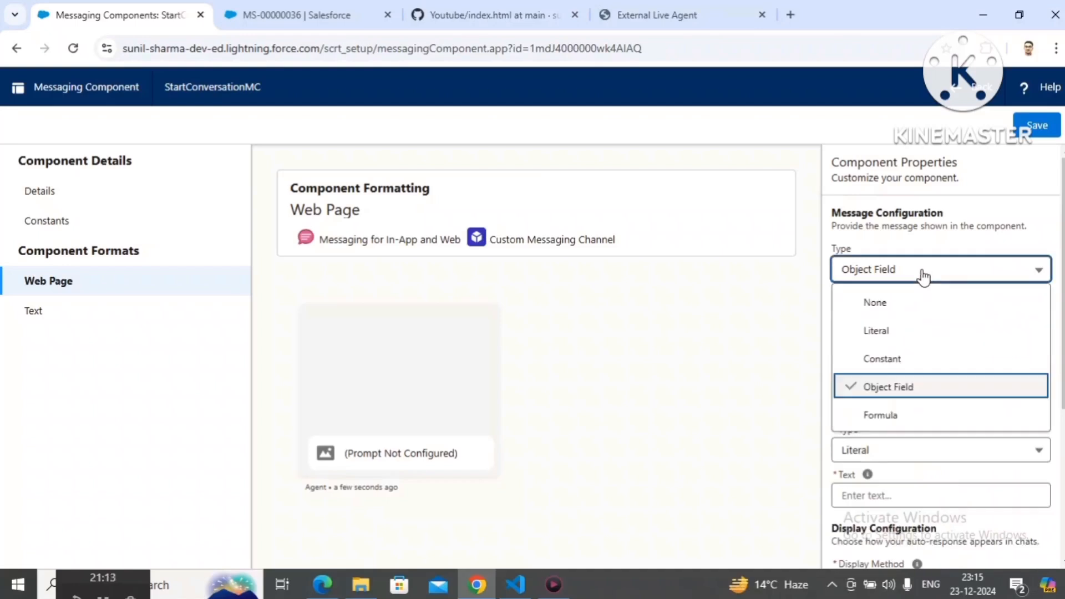
left_click(903, 421)
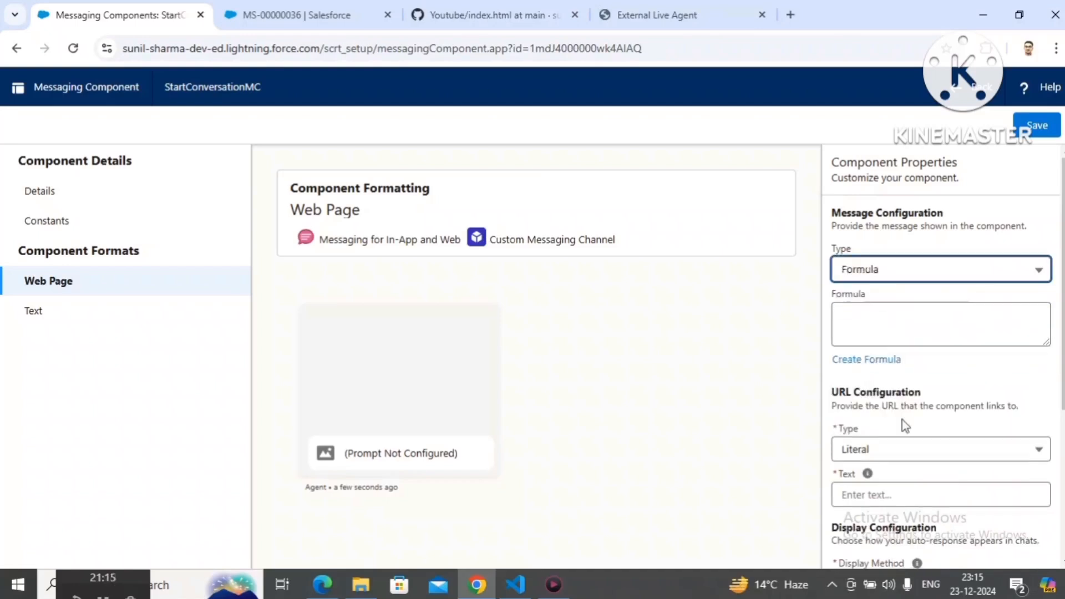
Step: Set the message configuration type to Constant and choose $Constants.URLTitle as its constant
left_click(885, 274)
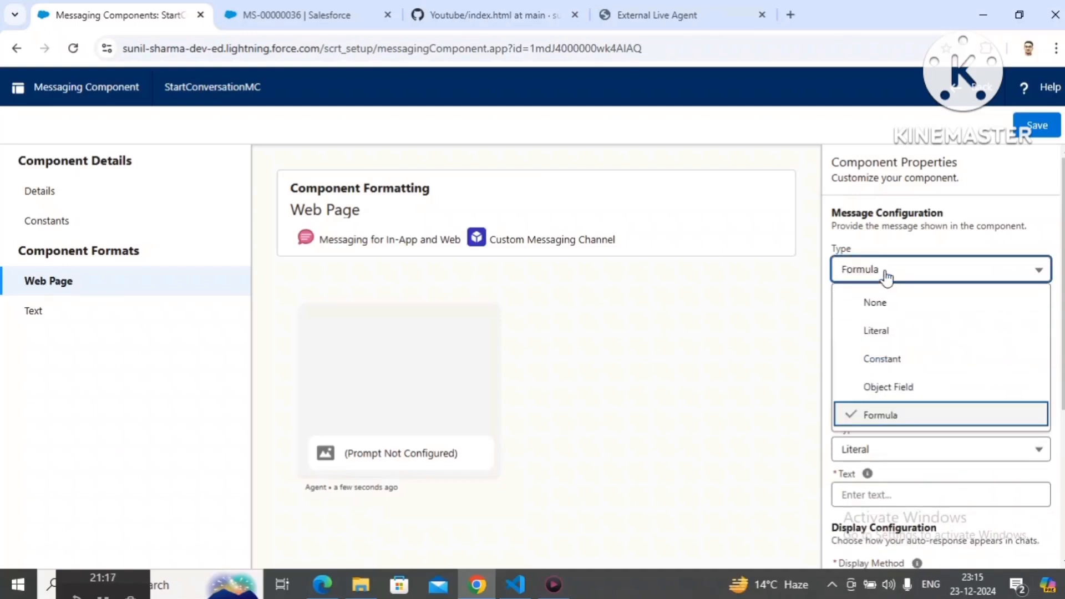
left_click(886, 359)
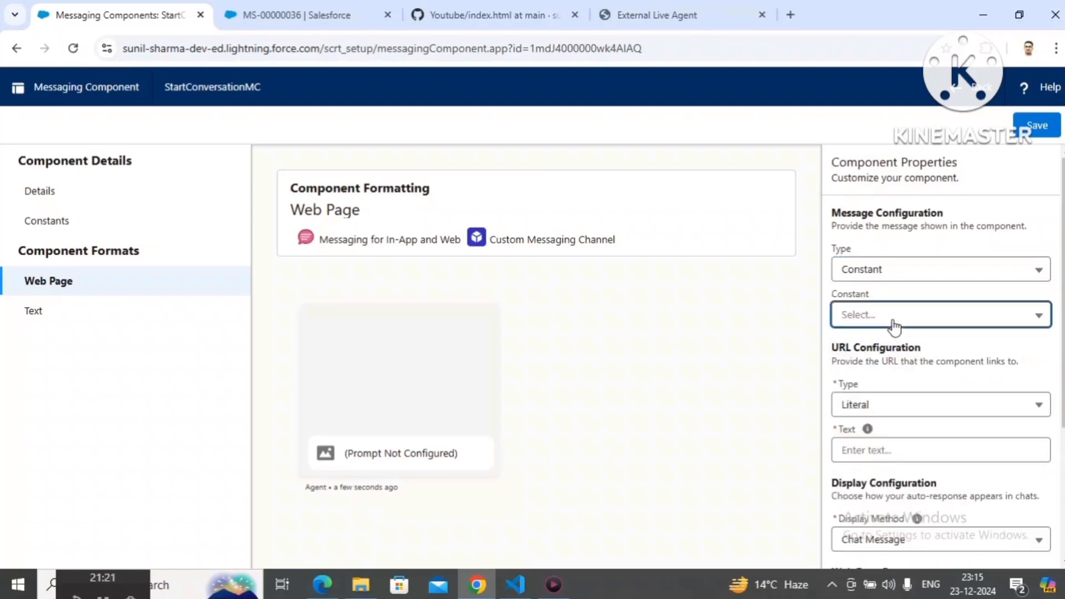
left_click(894, 324)
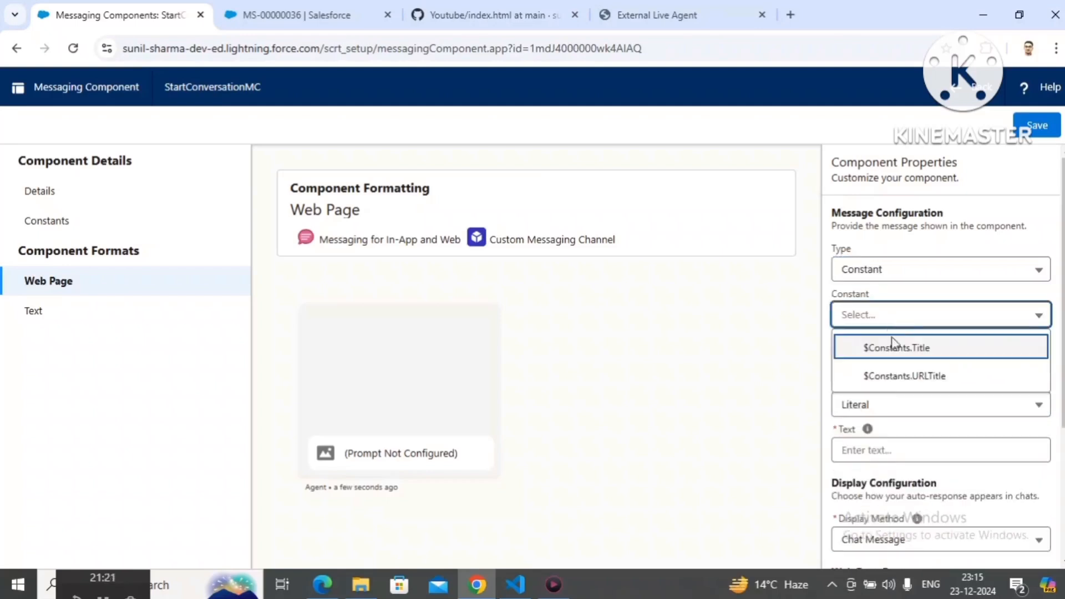
left_click(891, 376)
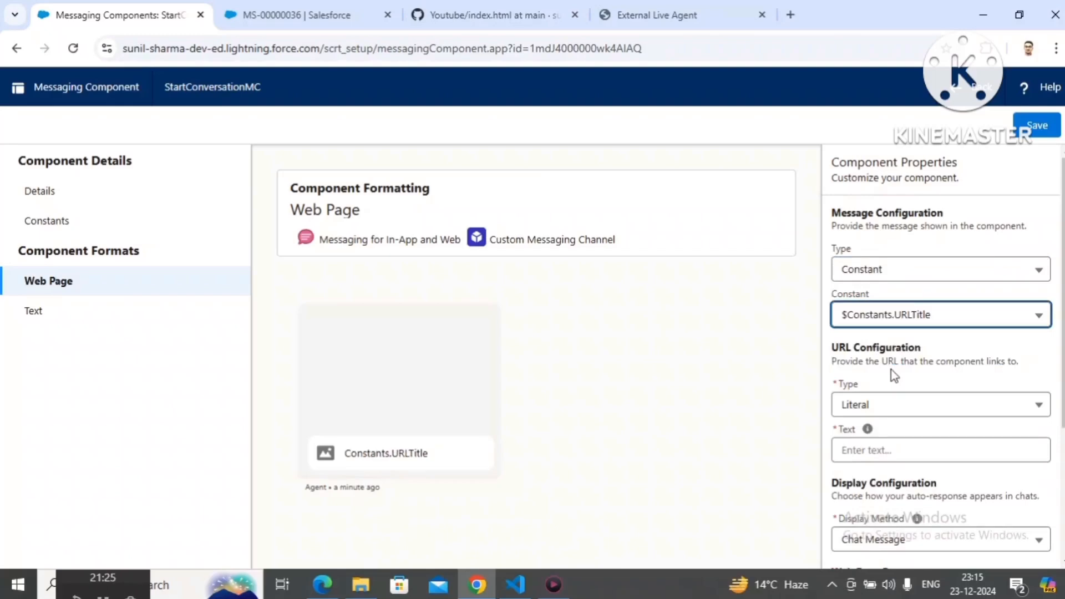
Step: Review the types available for the URL configuration
left_click(869, 410)
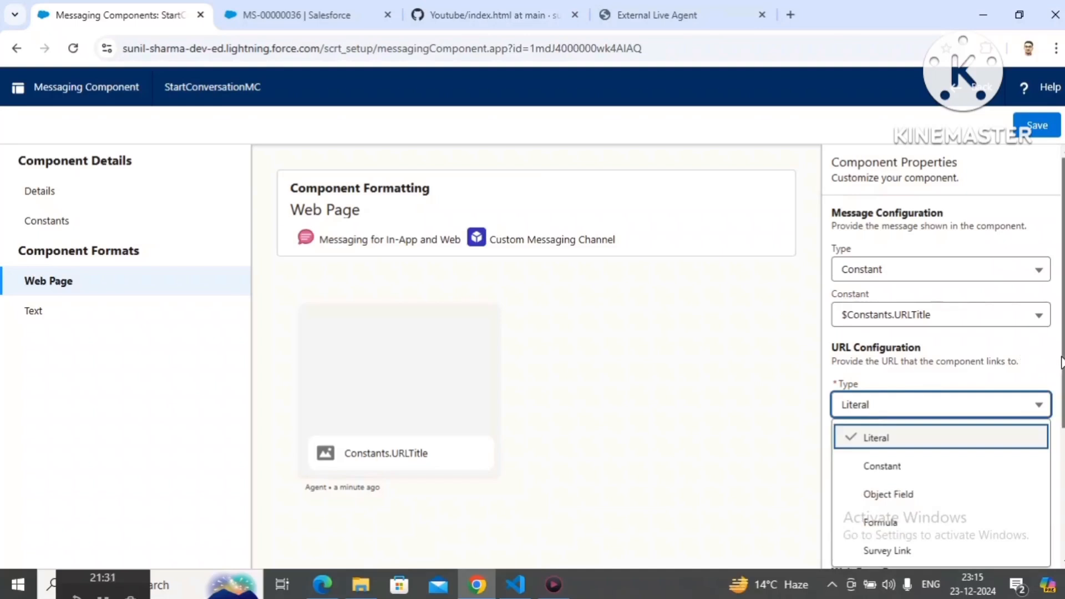
scroll(1060, 361, "down", 1)
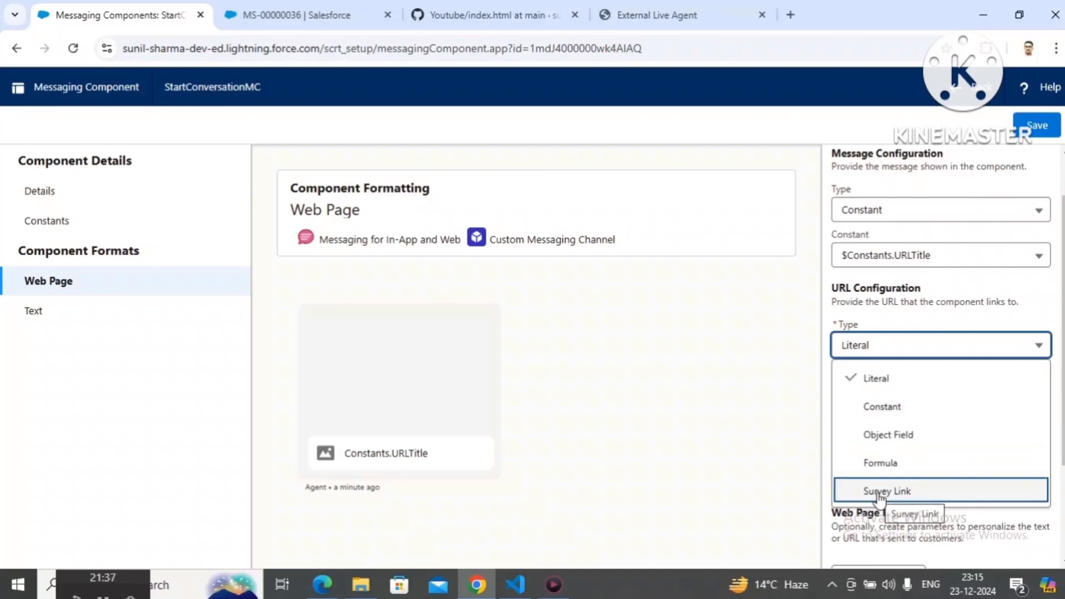
left_click(904, 297)
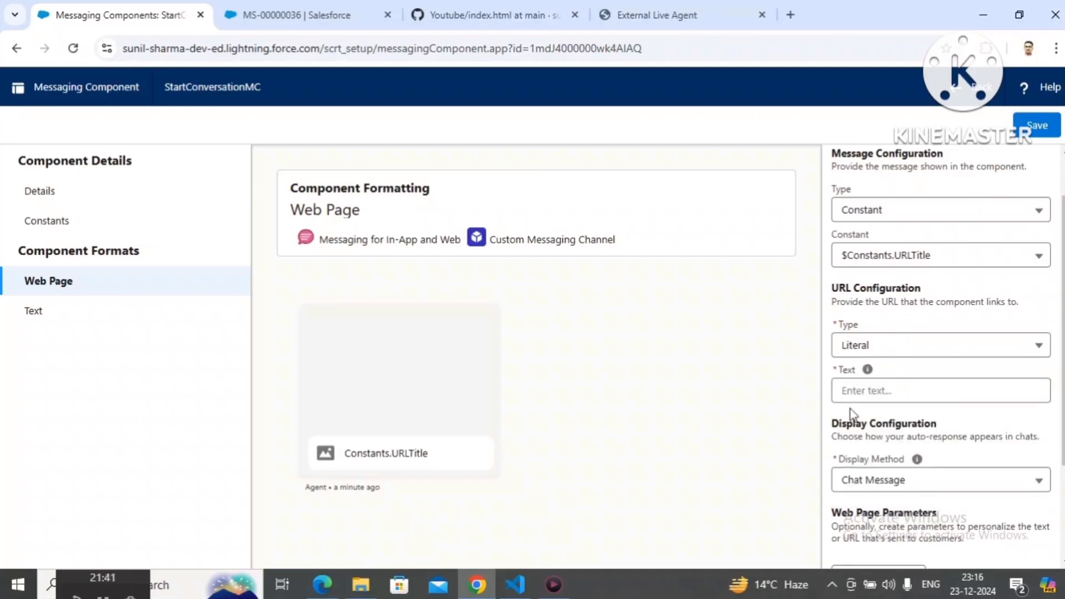
Step: Open google.com in a new browser tab and copy its full web address
left_click(785, 21)
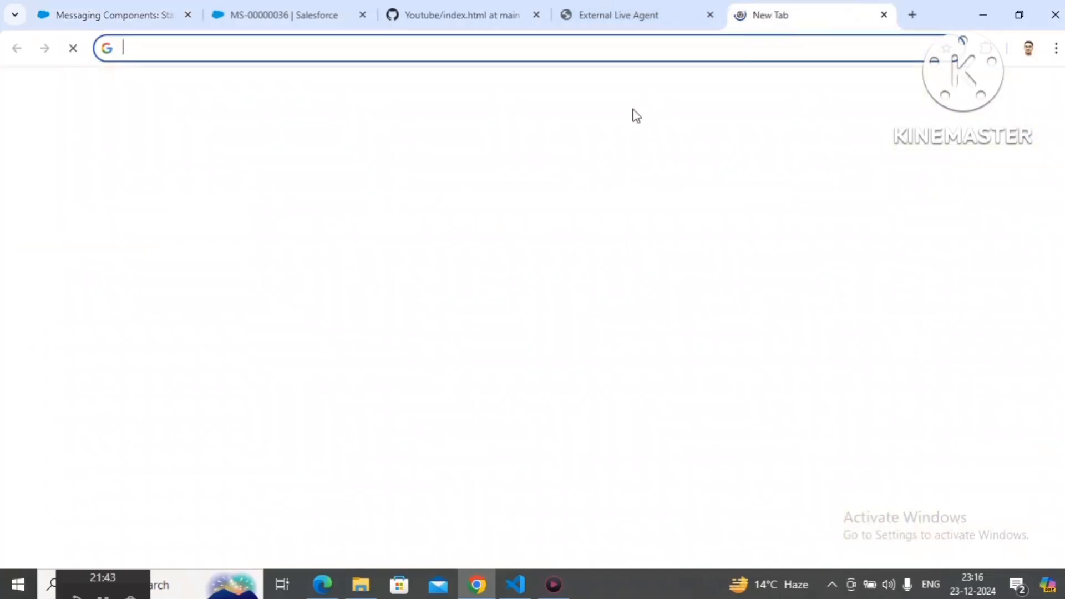
type("goo")
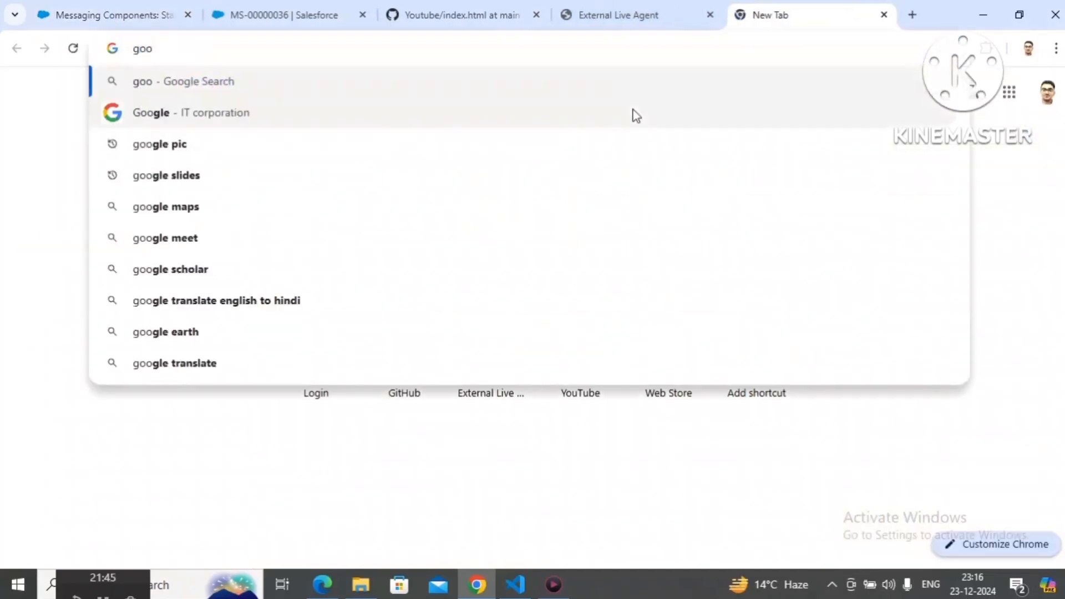
type("gl")
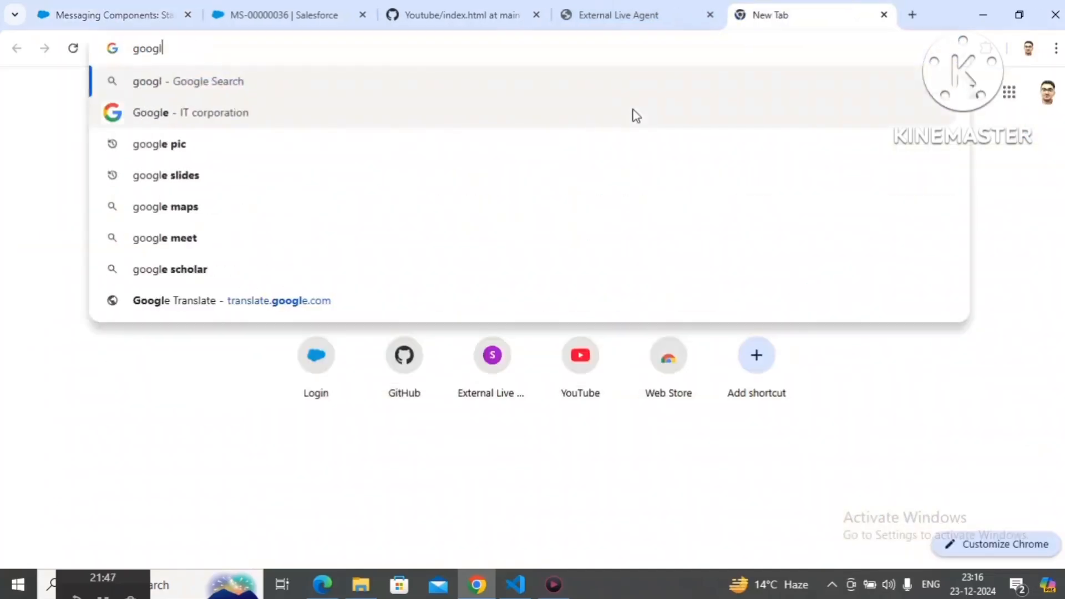
type("e.vo")
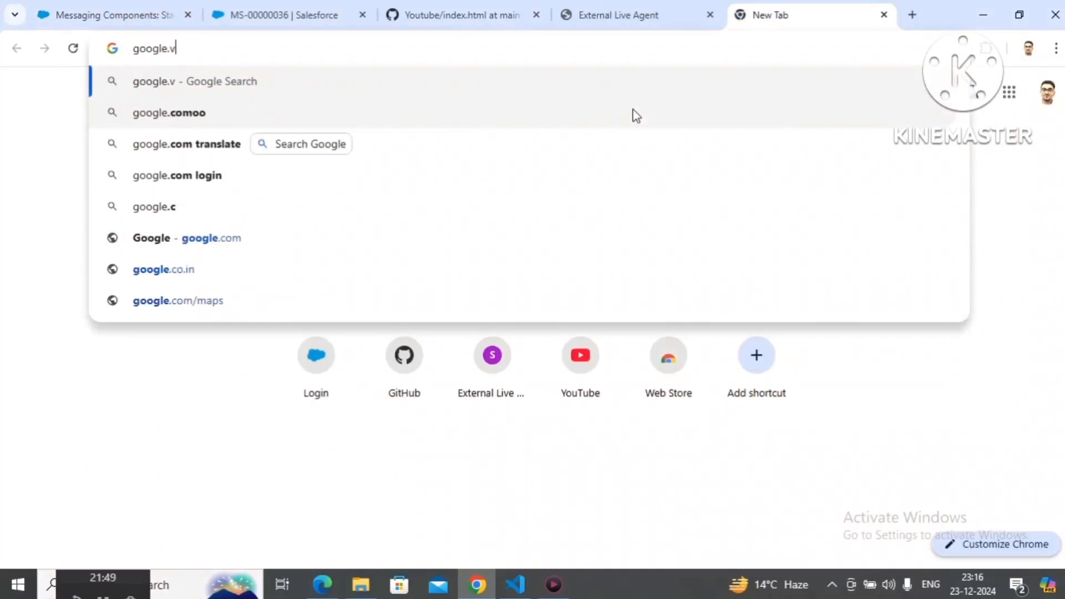
key("BackSpace")
key("BackSpace")
type("com")
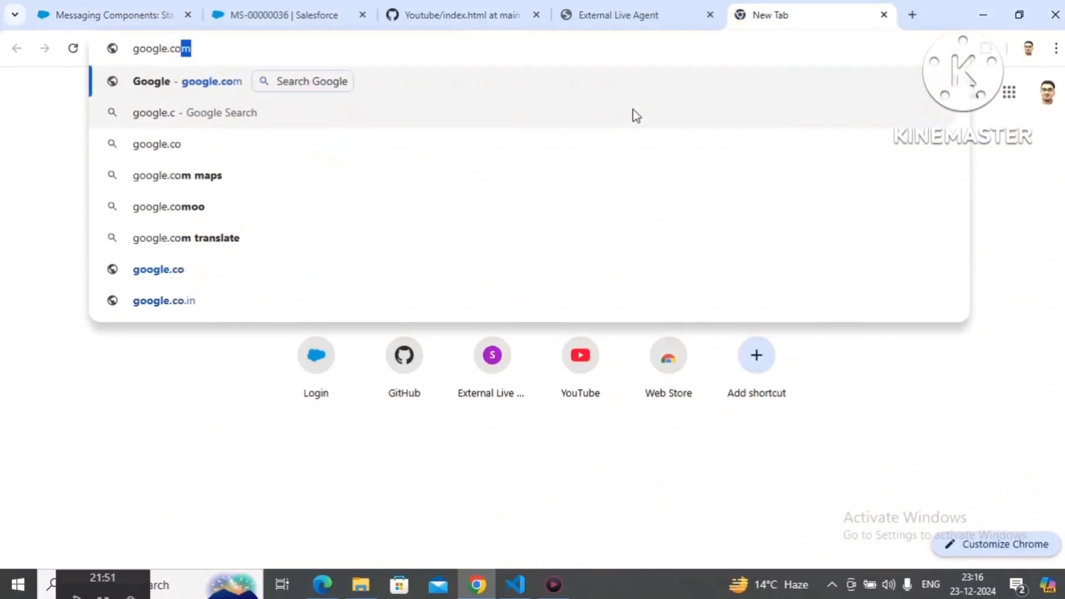
key("Return")
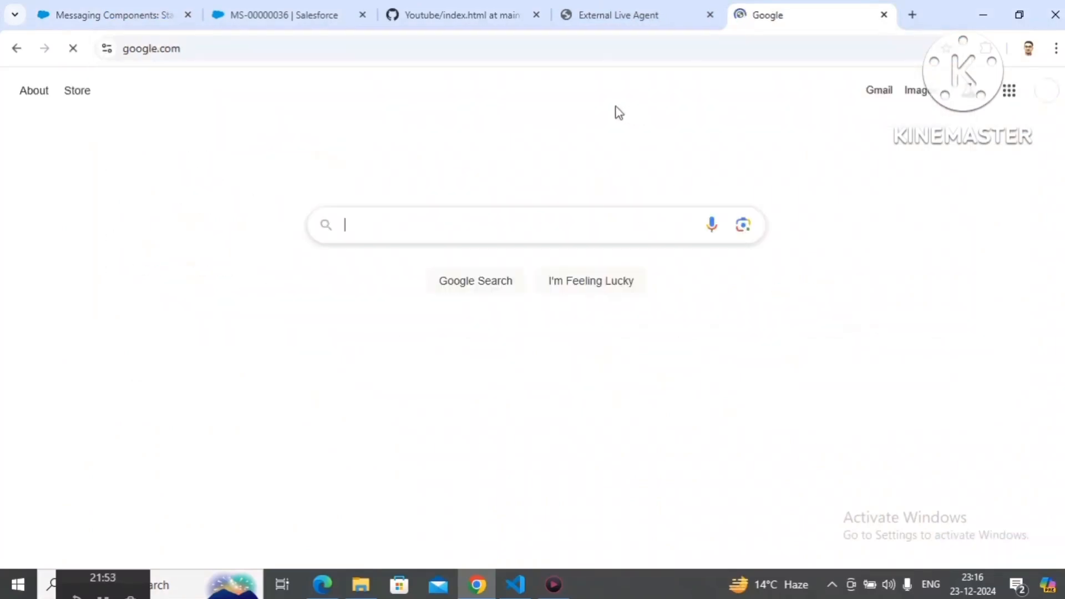
left_click(583, 54)
key("ctrl+c")
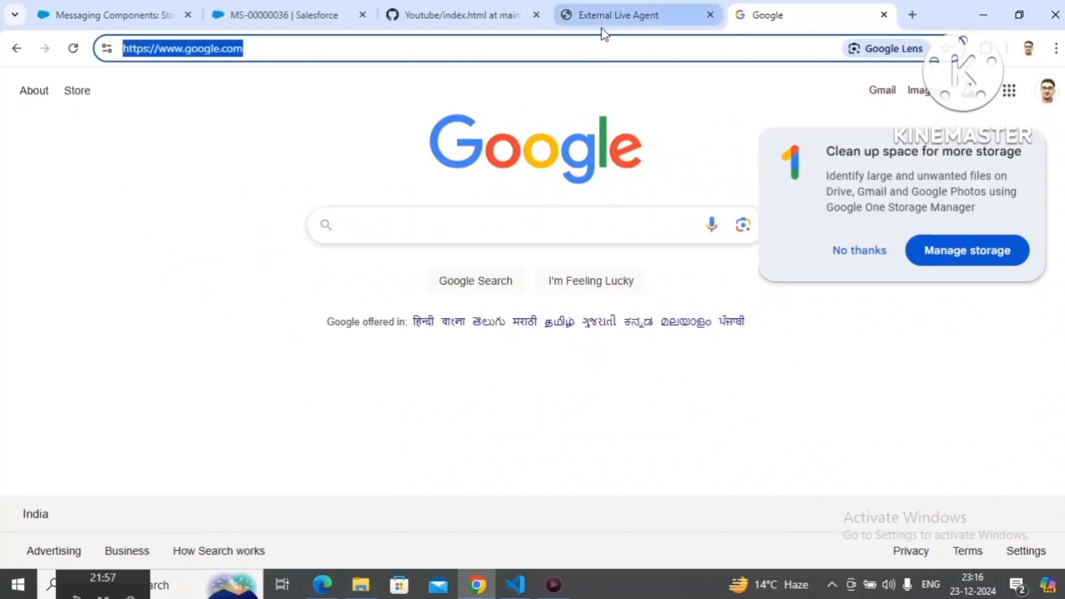
left_click(164, 9)
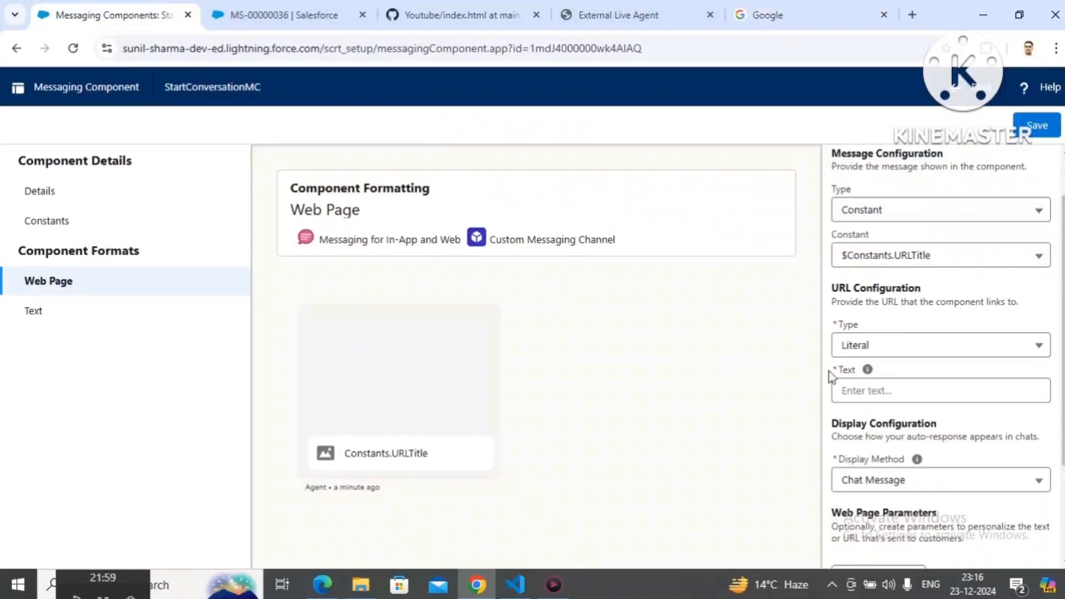
left_click(883, 391)
key("ctrl+v")
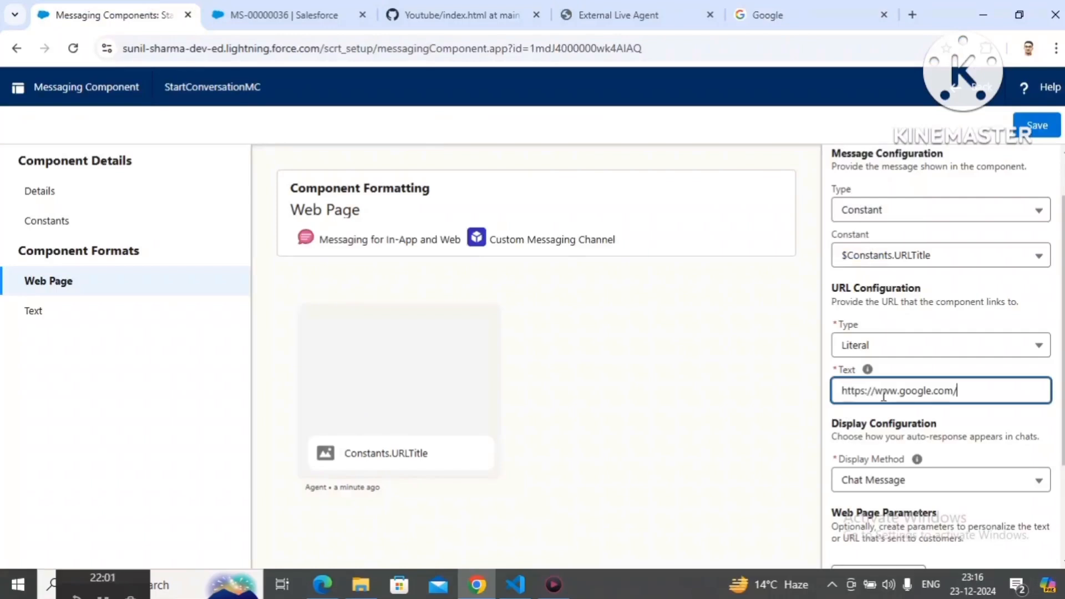
key("BackSpace")
left_click(937, 430)
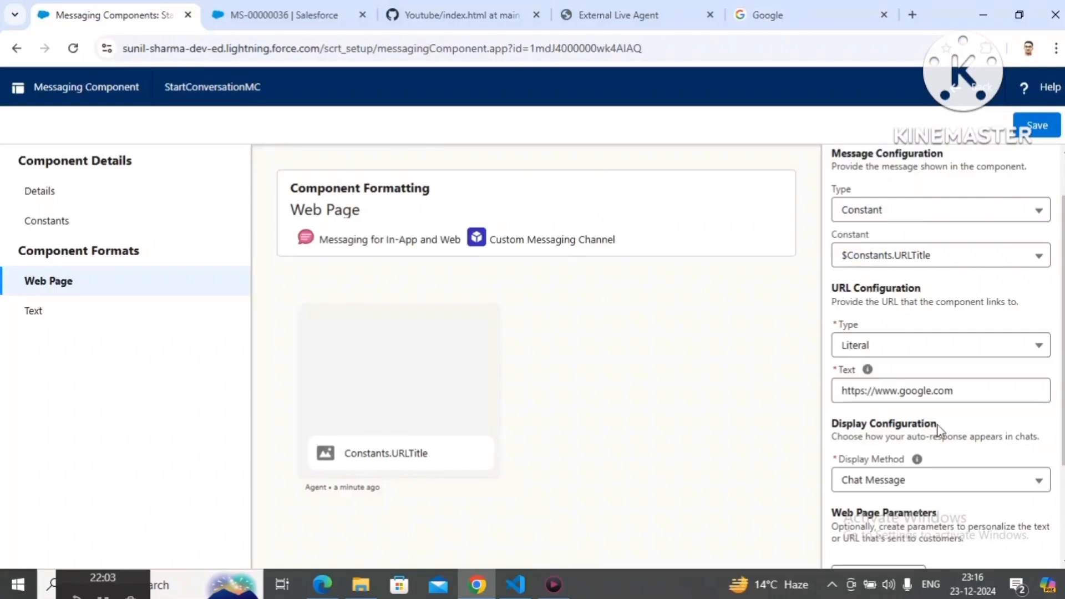
left_click(918, 478)
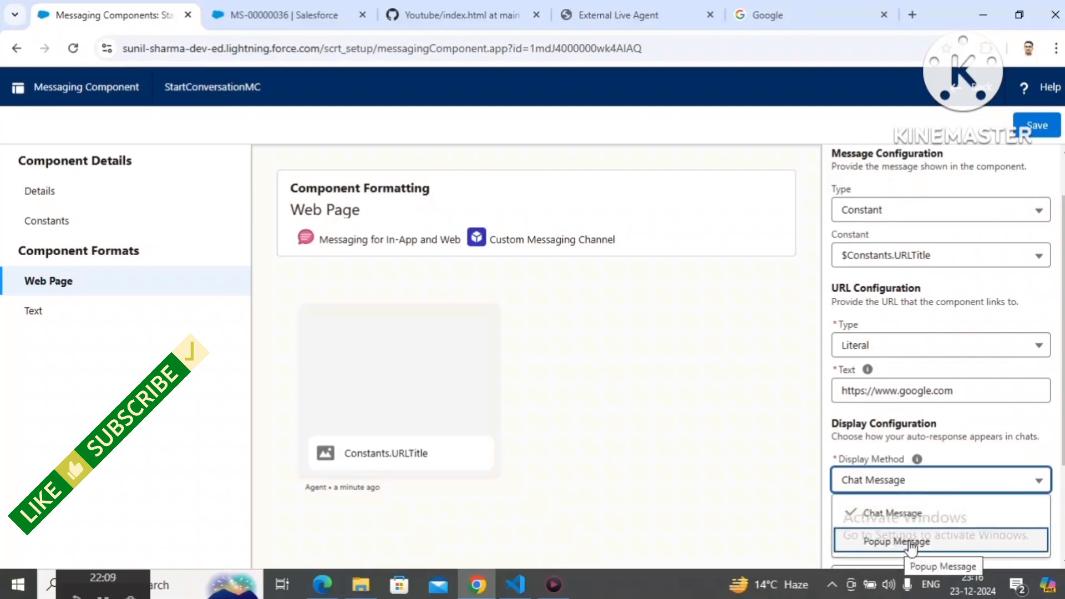
left_click(914, 521)
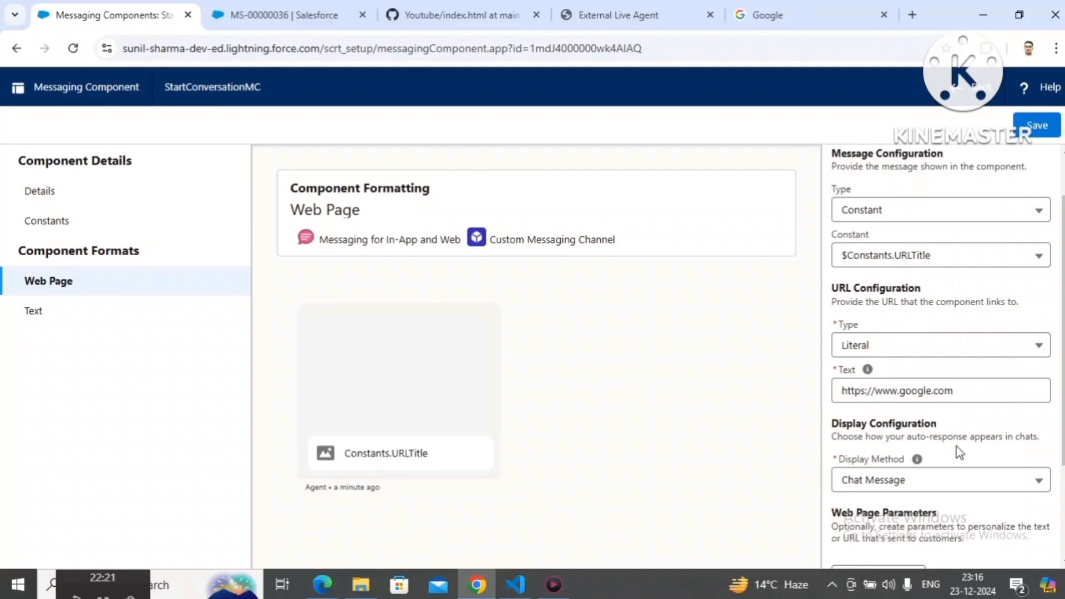
Step: Review the Display Method options and their help text, and look at the customer chat window they apply to
left_click(937, 479)
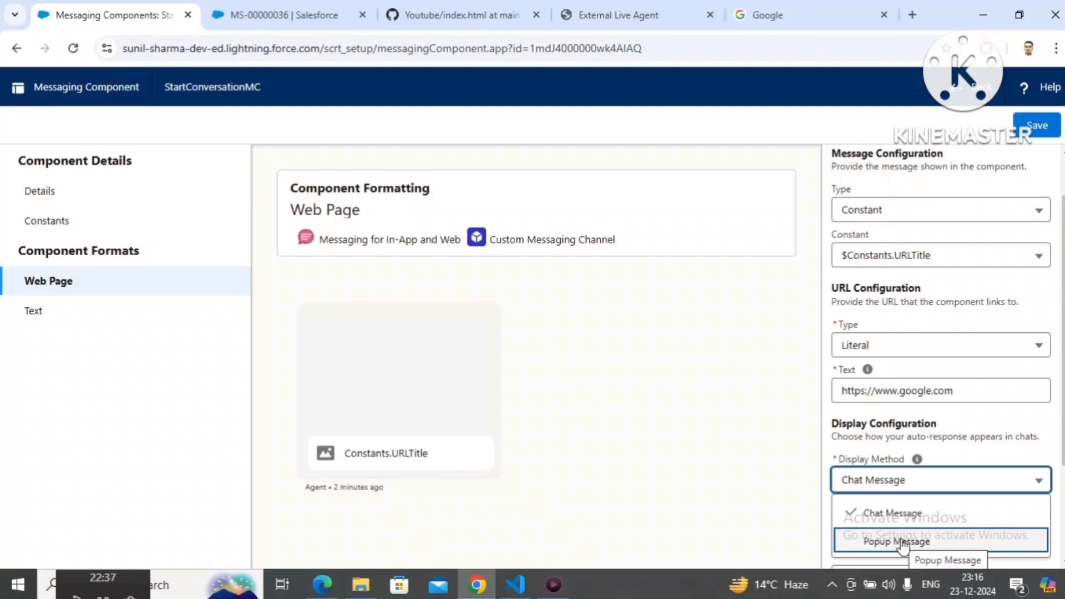
left_click(604, 22)
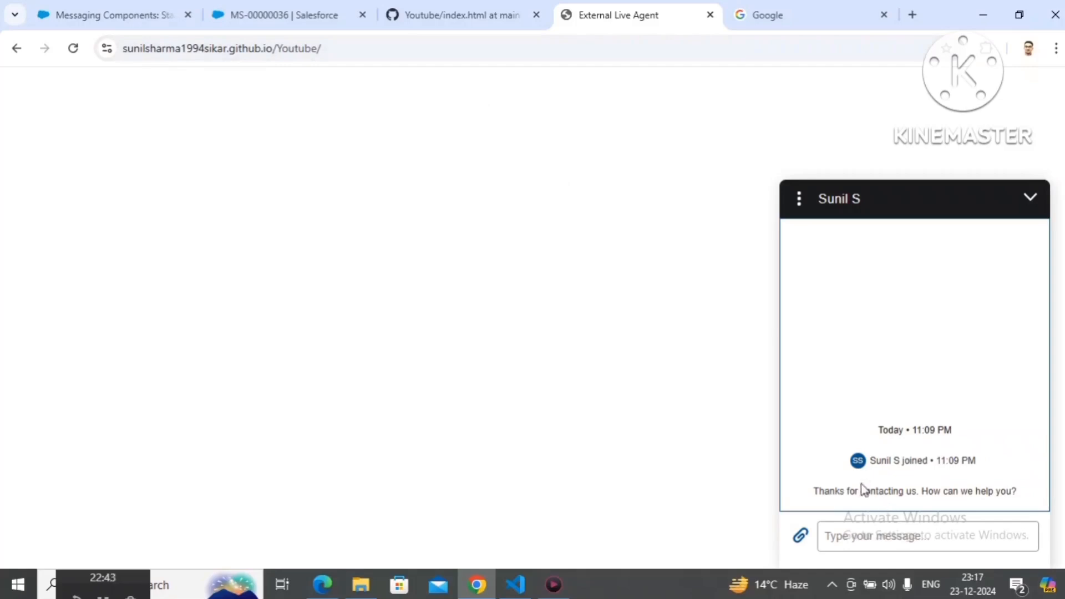
left_click(115, 7)
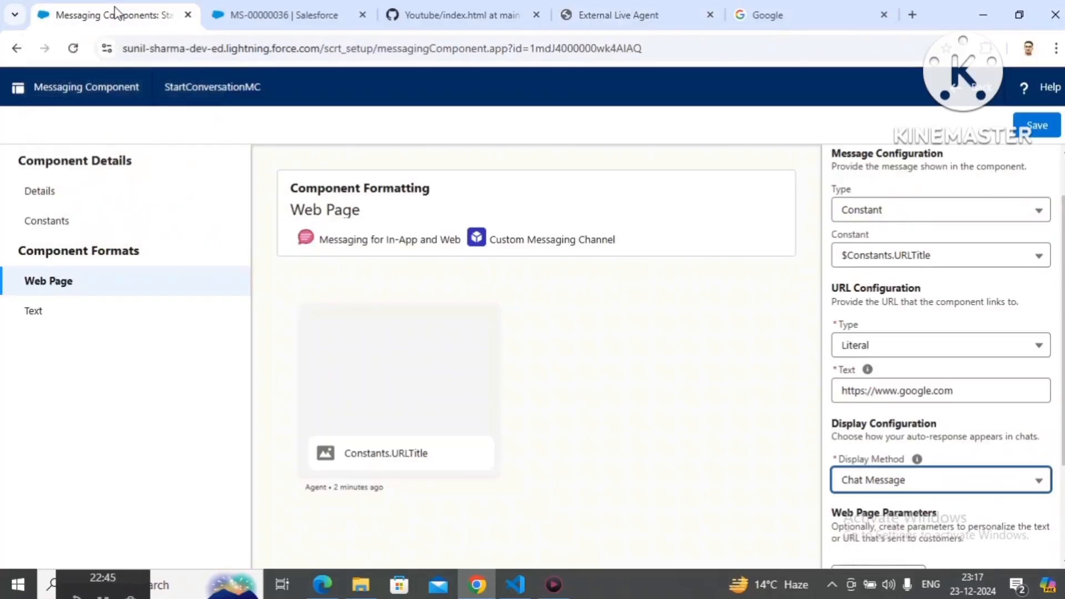
left_click(941, 478)
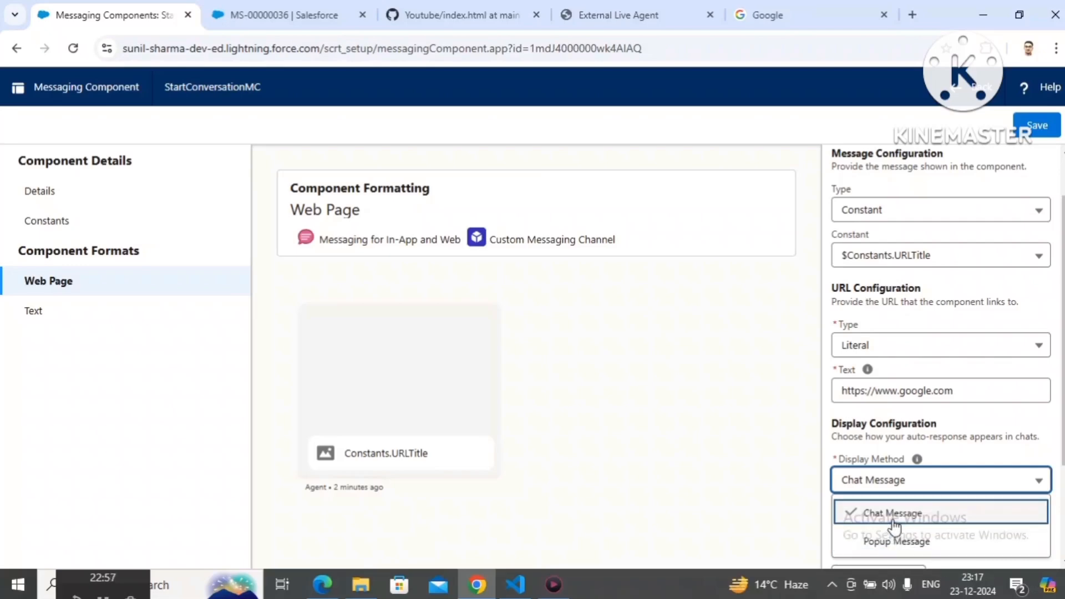
mouse_move(918, 462)
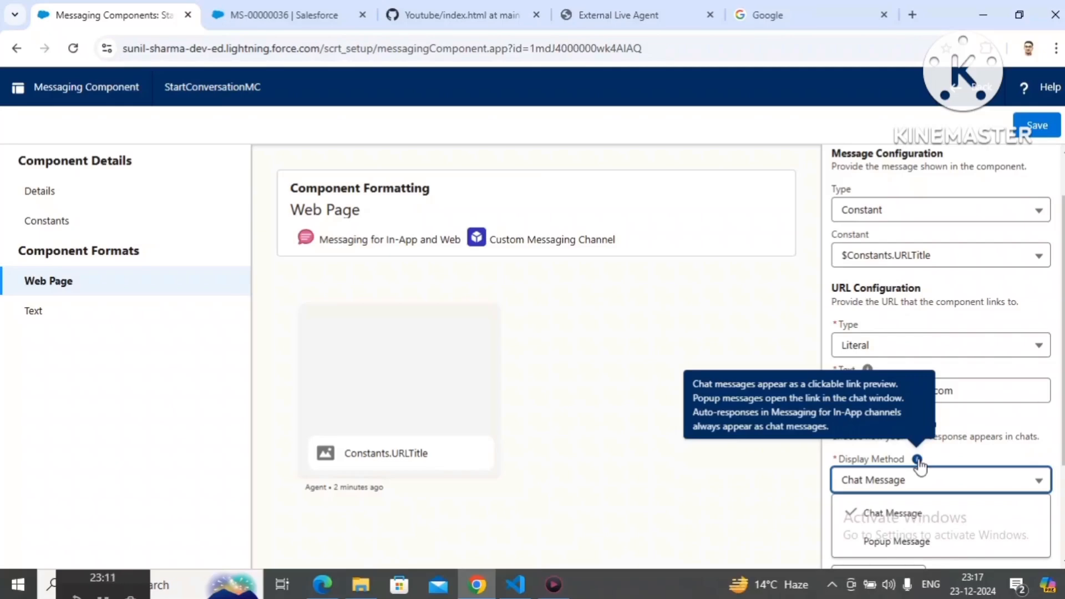
left_click(971, 461)
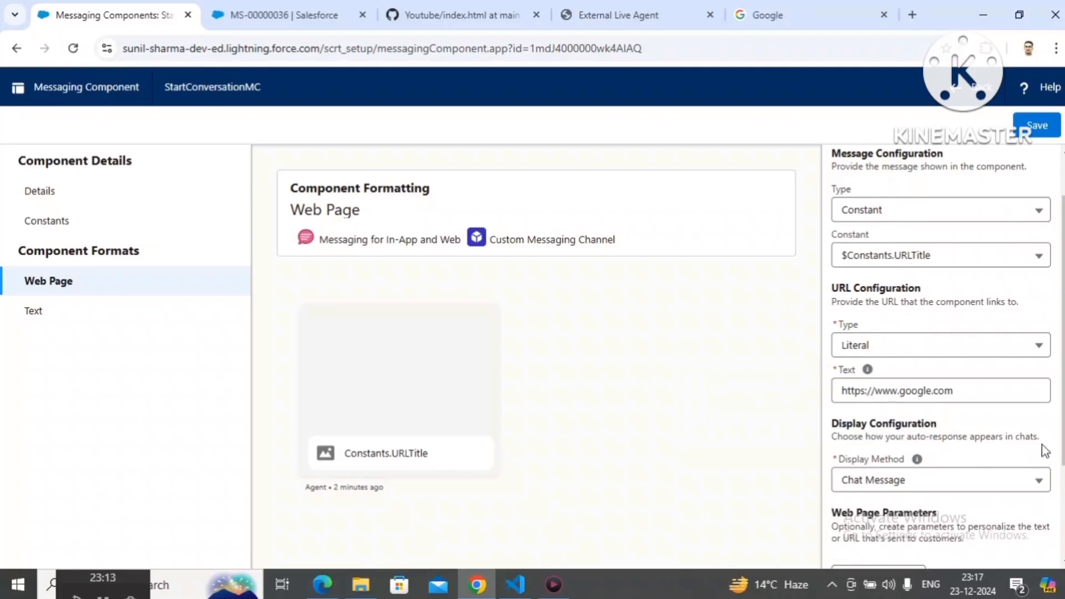
Step: Go through the remaining Web Page format settings and save the StartConversationMC component
scroll(1059, 449, "down", 2)
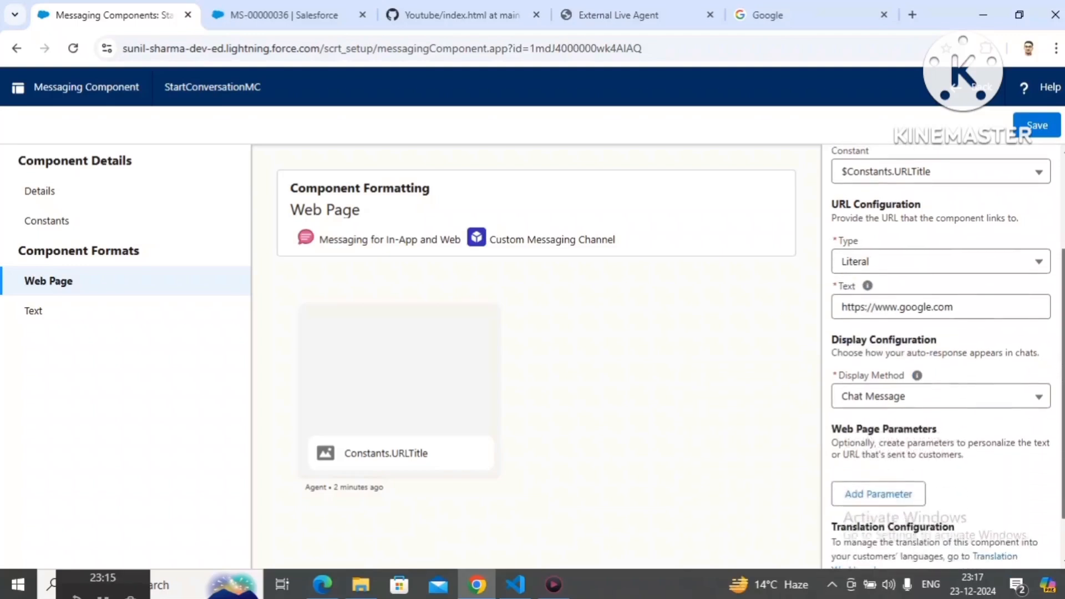
scroll(940, 356, "down", 1)
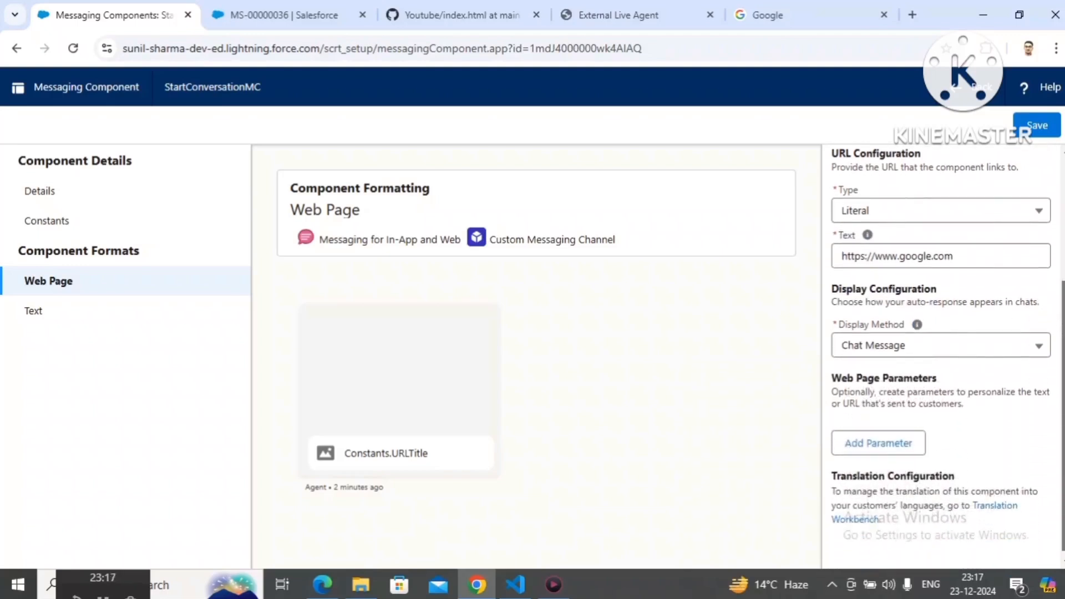
left_click_drag(1063, 450, 1063, 454)
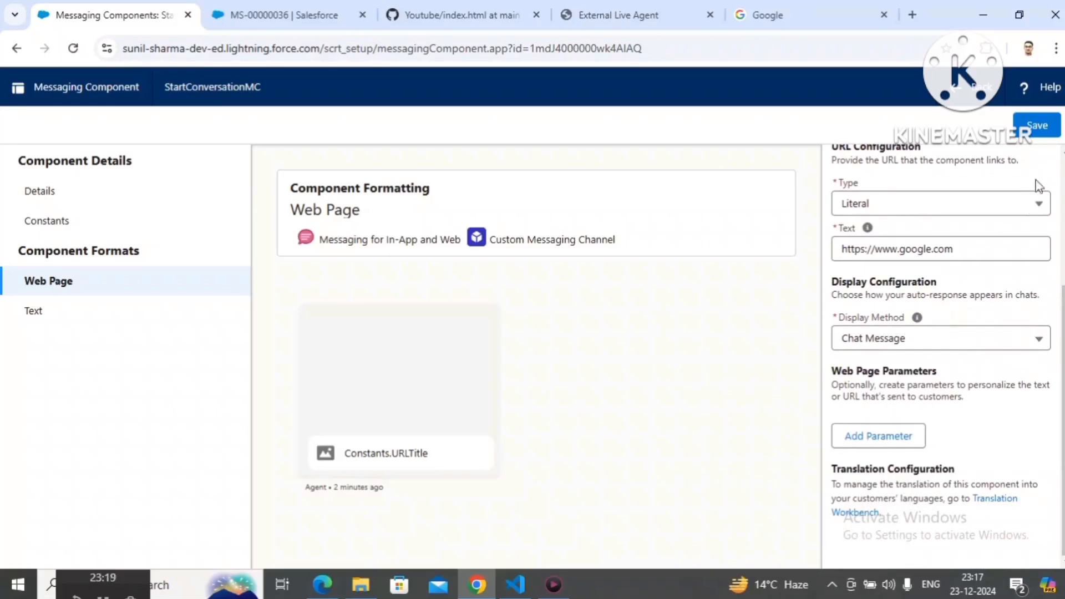
left_click(1039, 129)
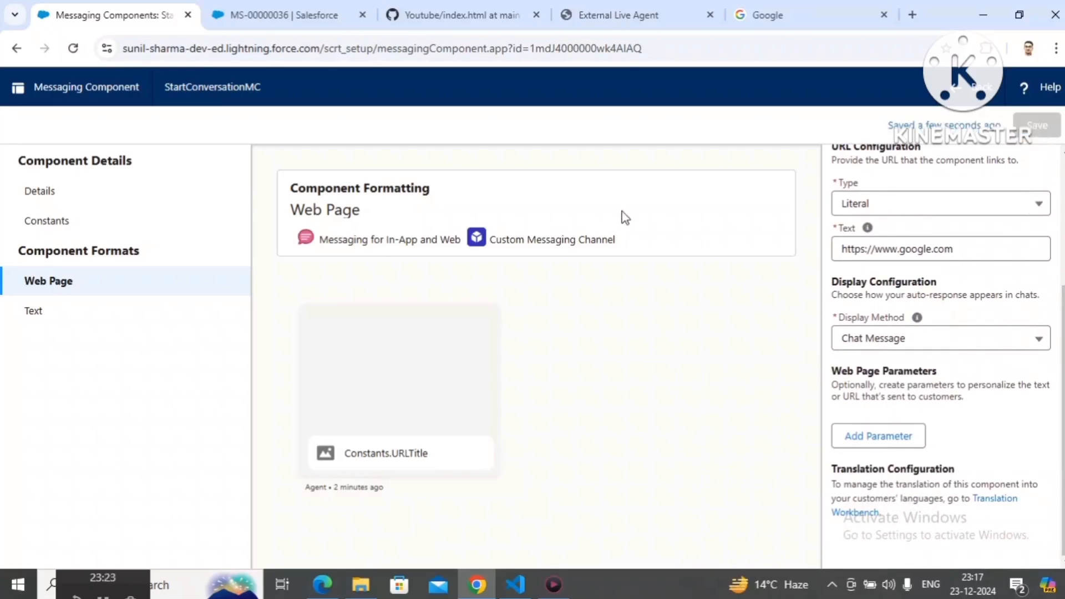
Step: End the active guest chat in the Service Console and close its messaging session
left_click(273, 26)
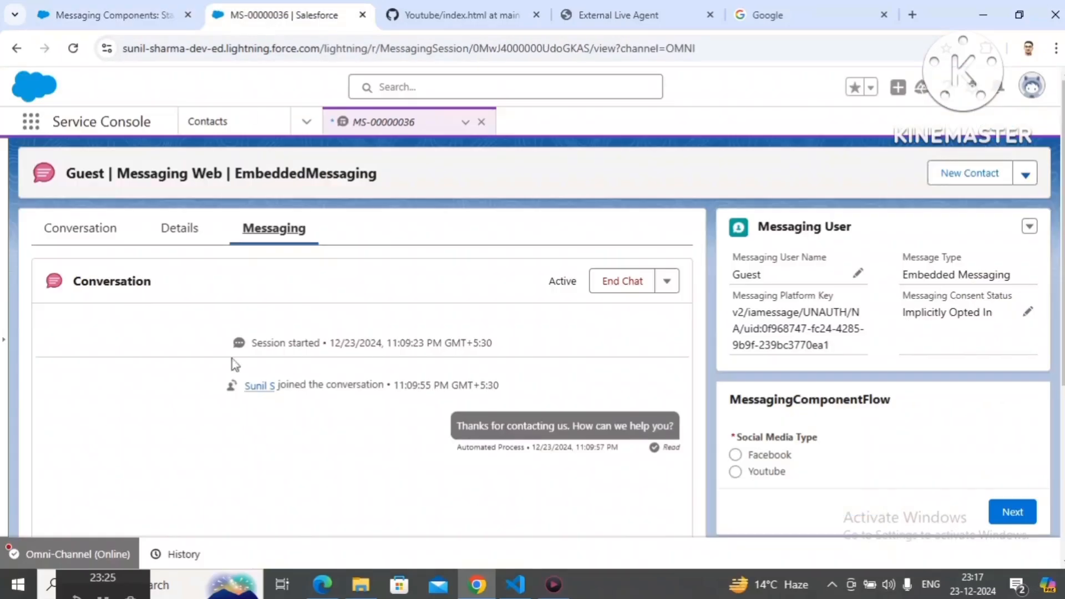
left_click(629, 285)
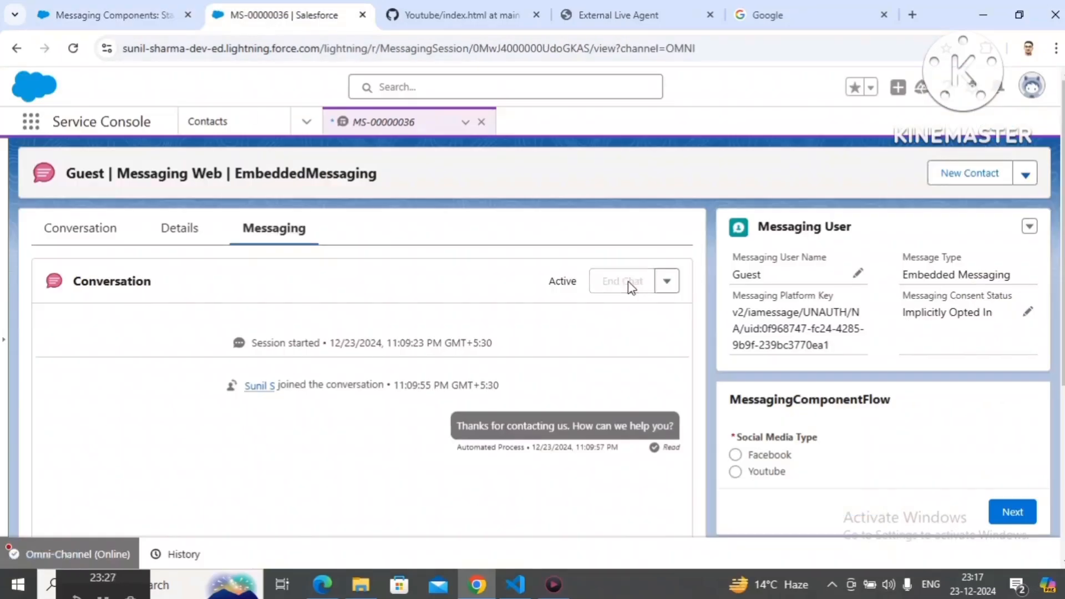
left_click(482, 122)
Step: Accept the old guest request waiting in Omni-Channel and close its messaging session to clear the queue
left_click(76, 548)
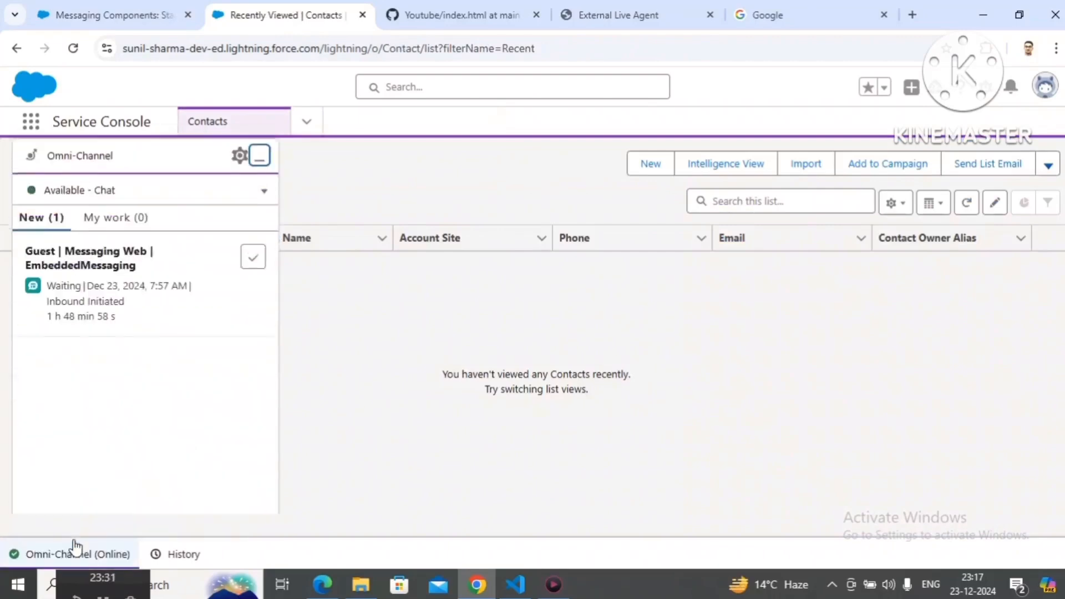
left_click(248, 286)
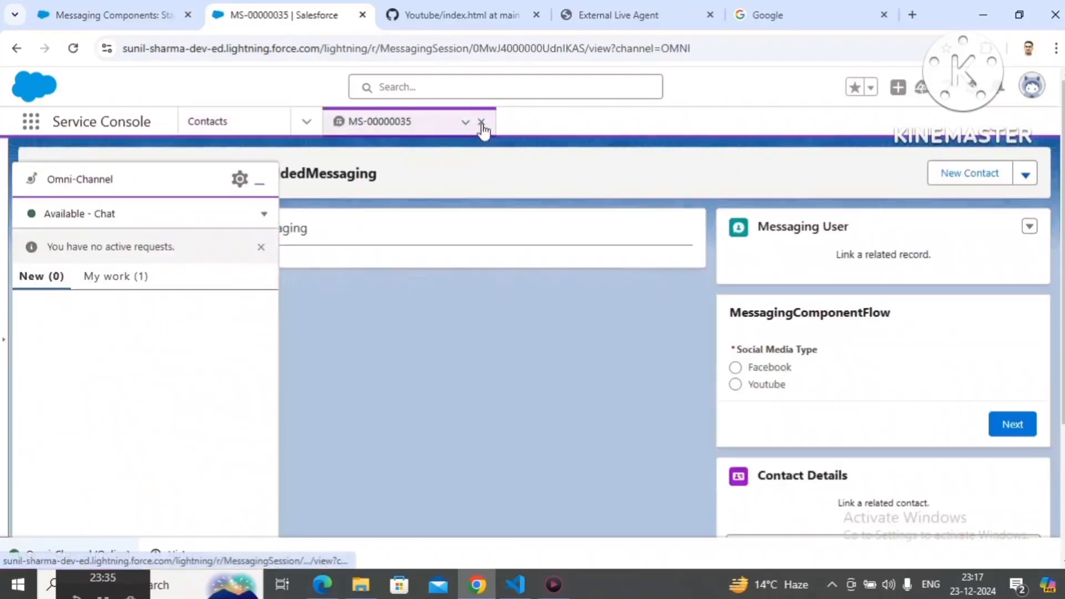
left_click(481, 122)
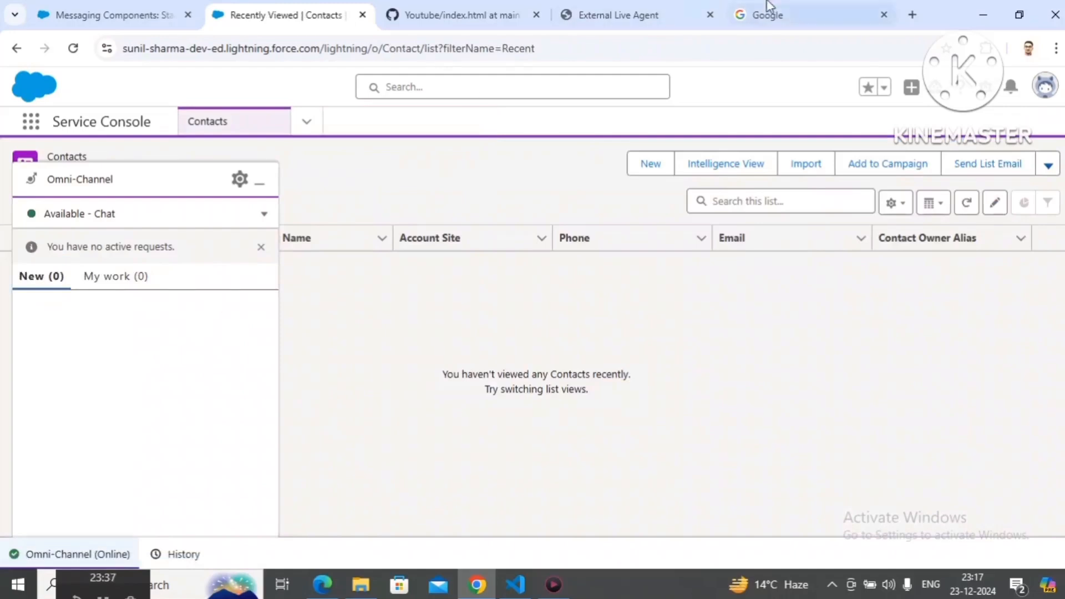
Step: End the customer-side conversation on the External Live Agent page and close the chat window
left_click(665, 6)
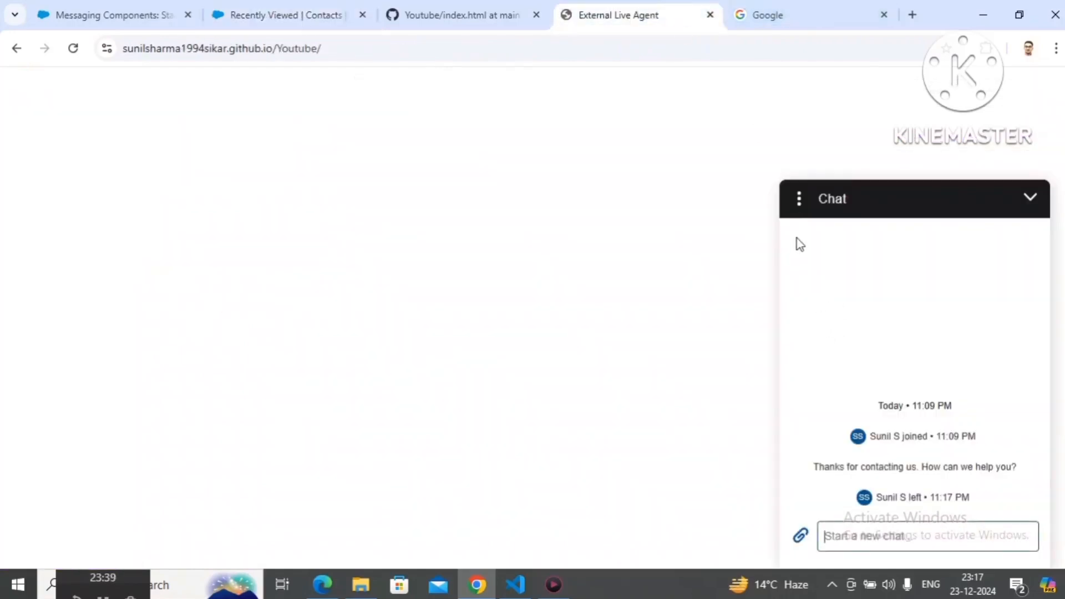
left_click(797, 220)
left_click(800, 201)
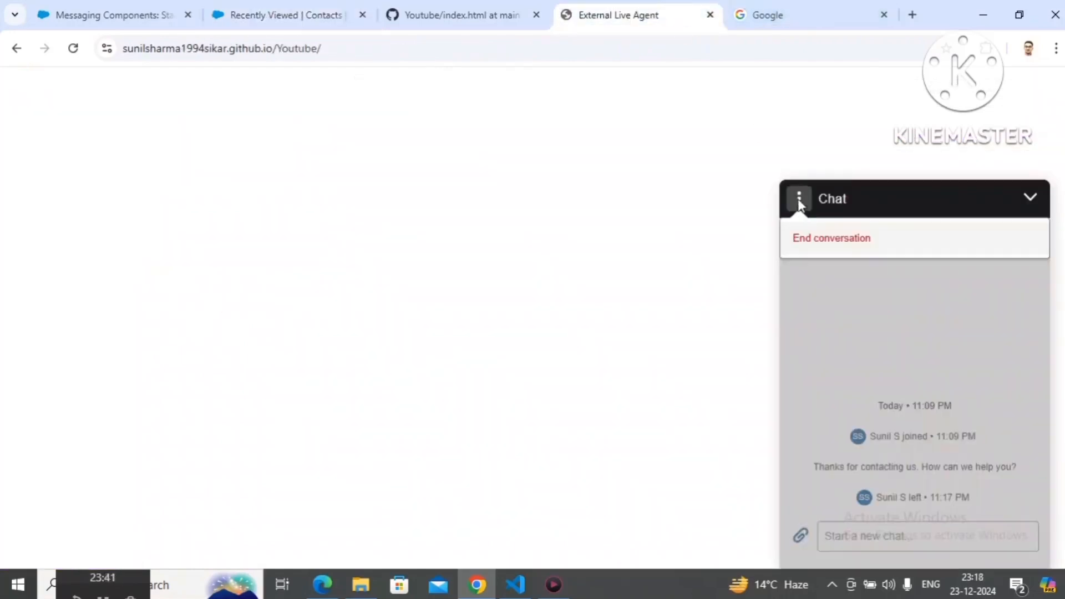
left_click(826, 253)
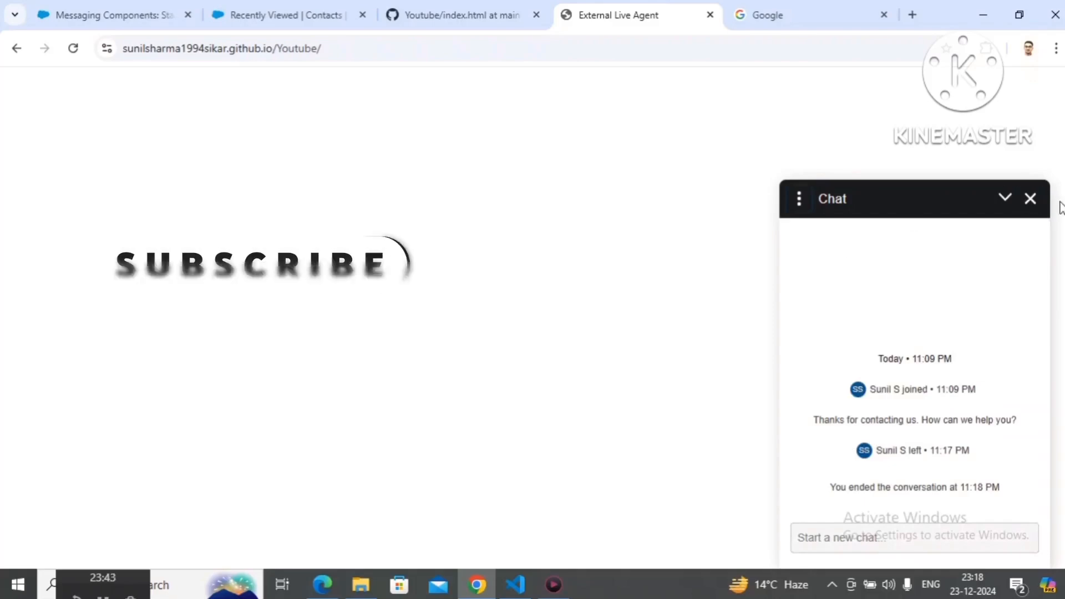
left_click(1029, 199)
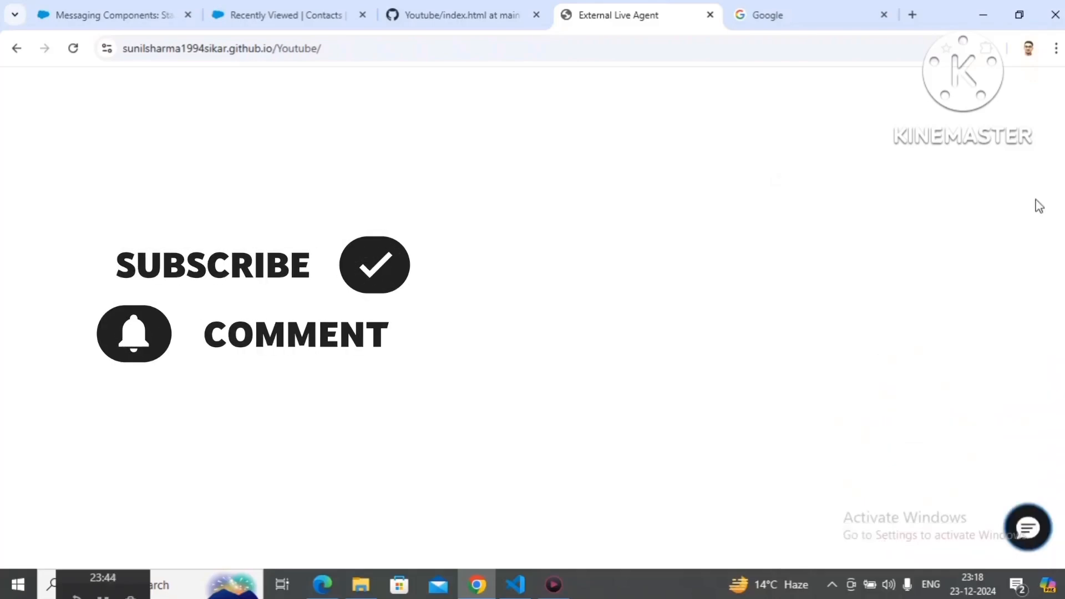
Step: Start a new customer chat on the External Live Agent page and accept the incoming request in Omni-Channel
left_click(1013, 530)
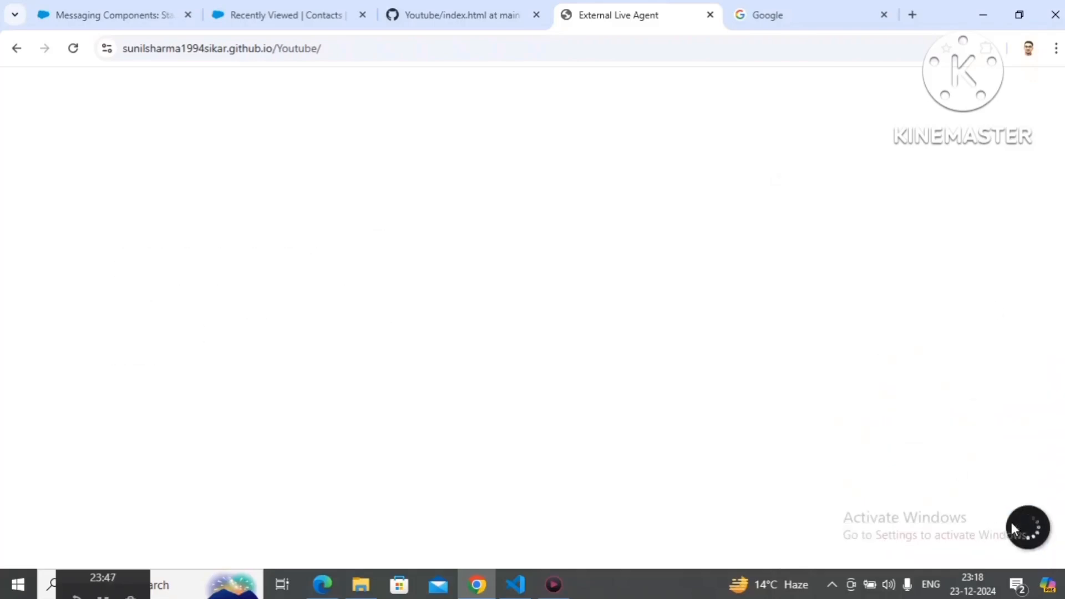
left_click(257, 23)
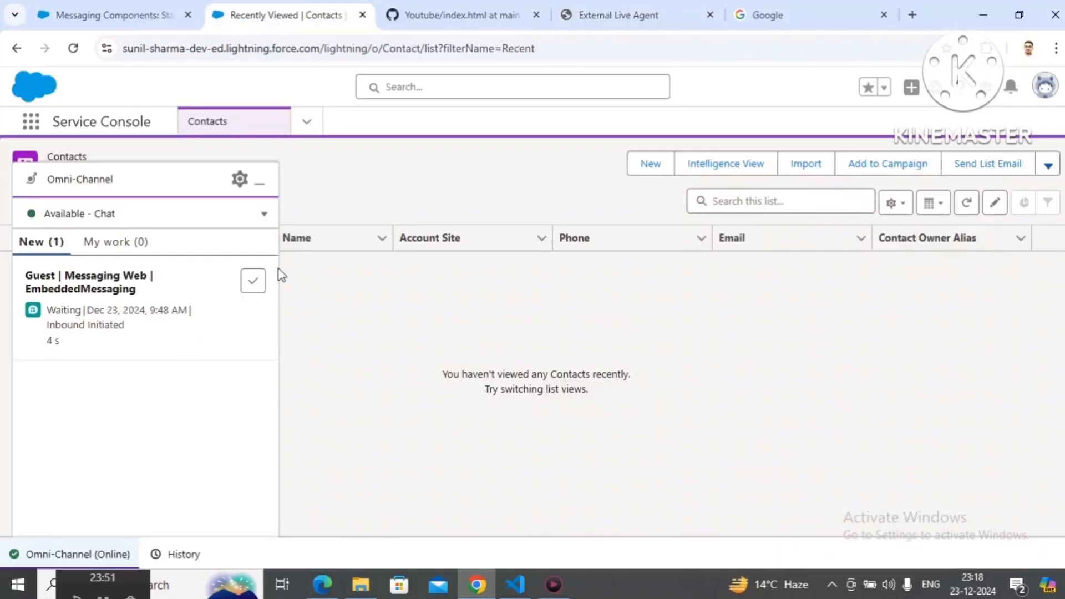
left_click(256, 282)
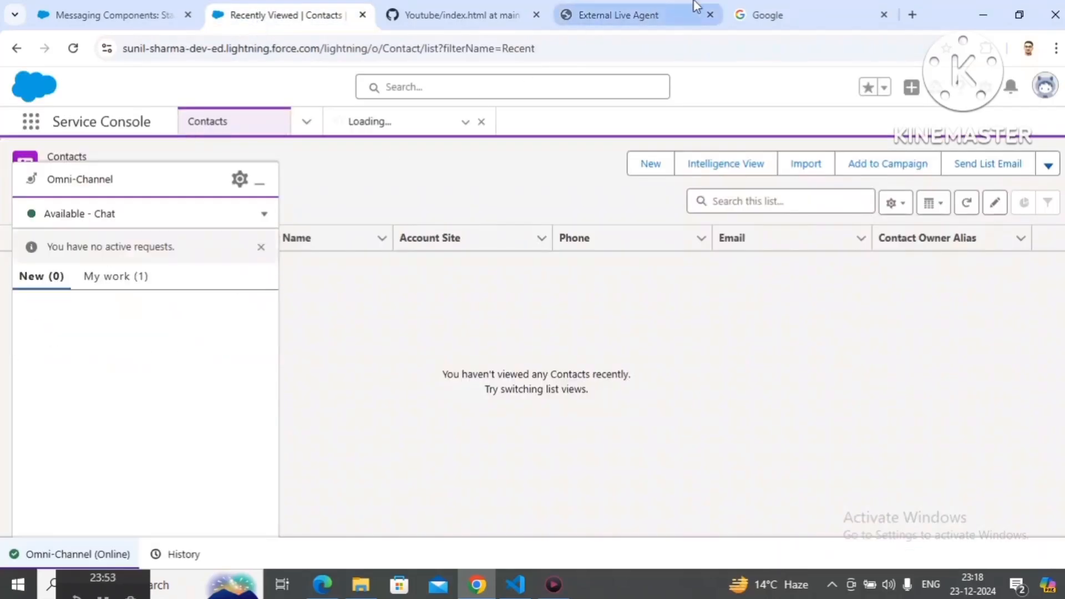
Step: Test the auto-response's Google link in the customer chat, view the page it opens, and close that page
left_click(669, 12)
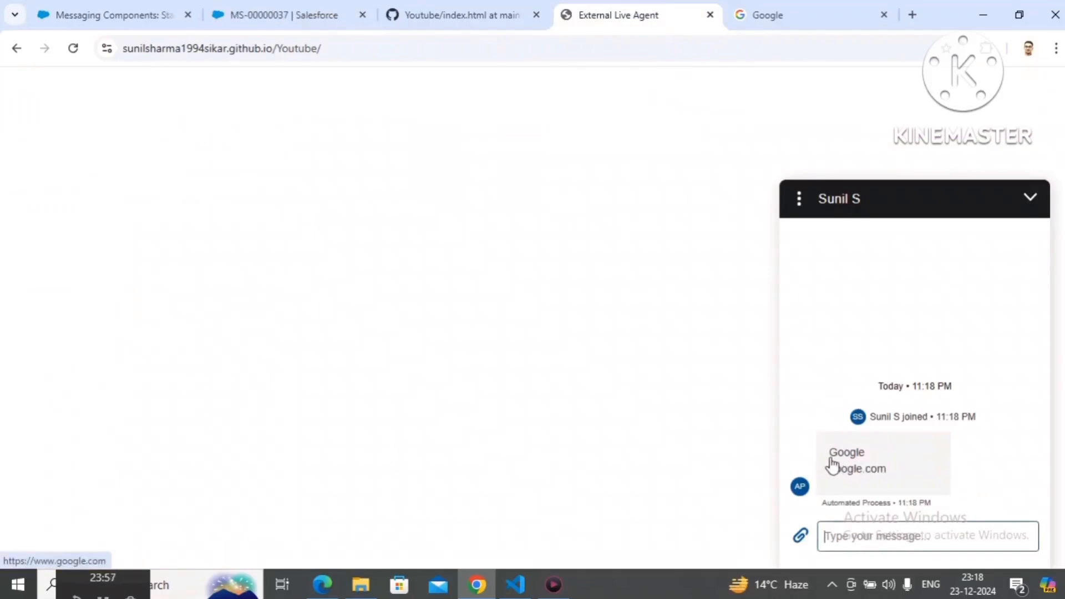
left_click(859, 468)
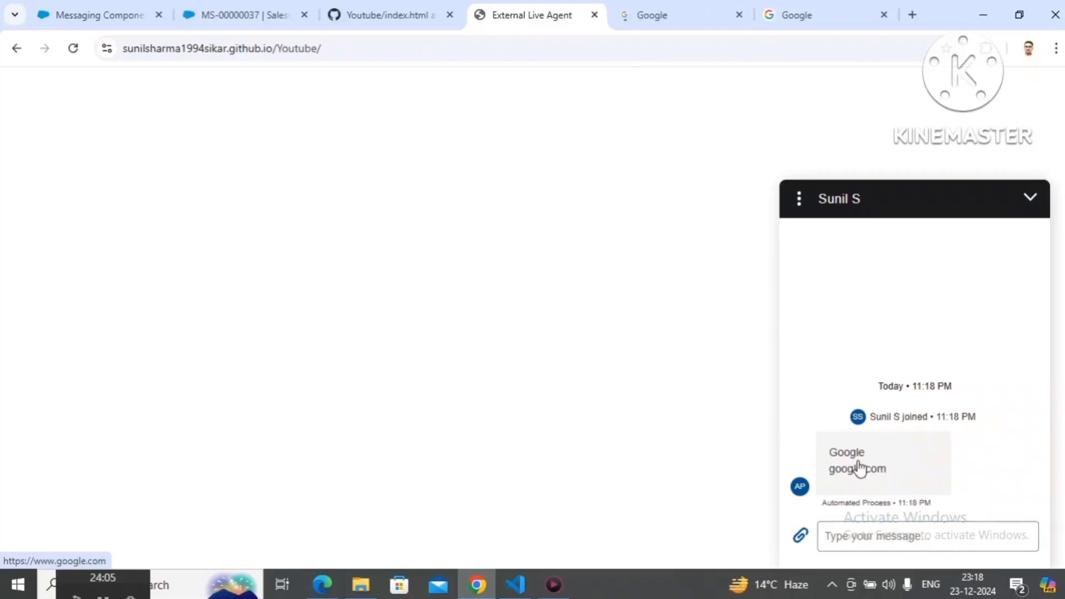
left_click(655, 5)
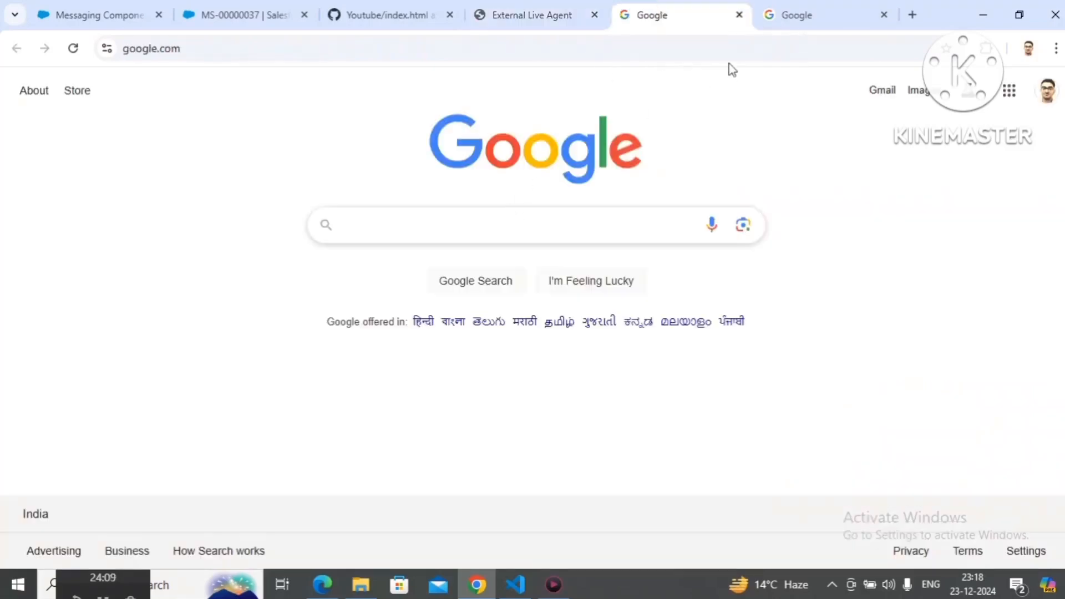
left_click(739, 16)
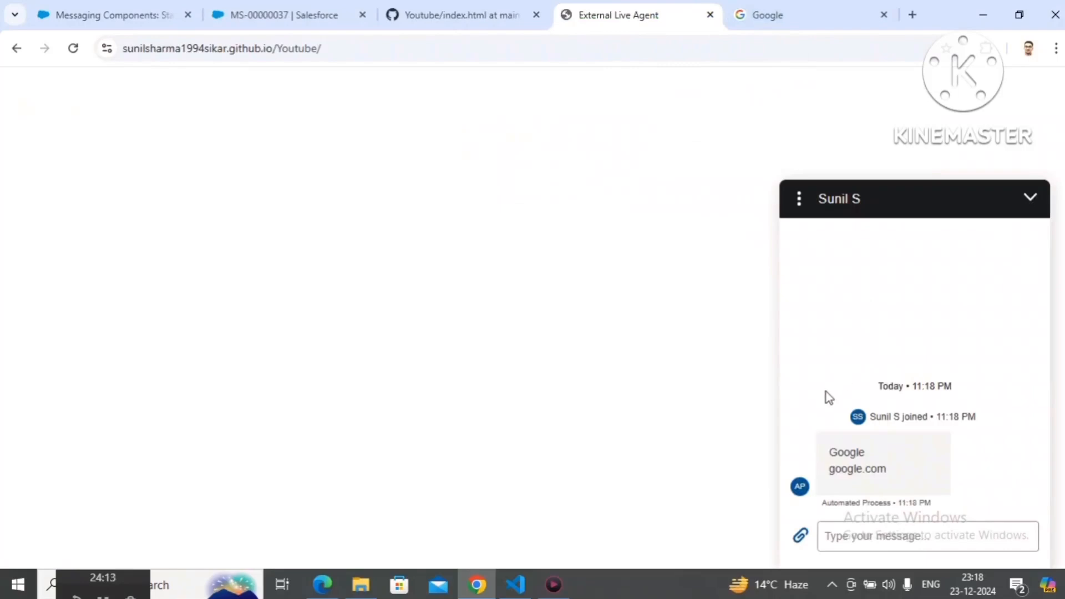
Step: Set the Web Page format's display method to Popup Message and save the StartConversationMC component
left_click(119, 8)
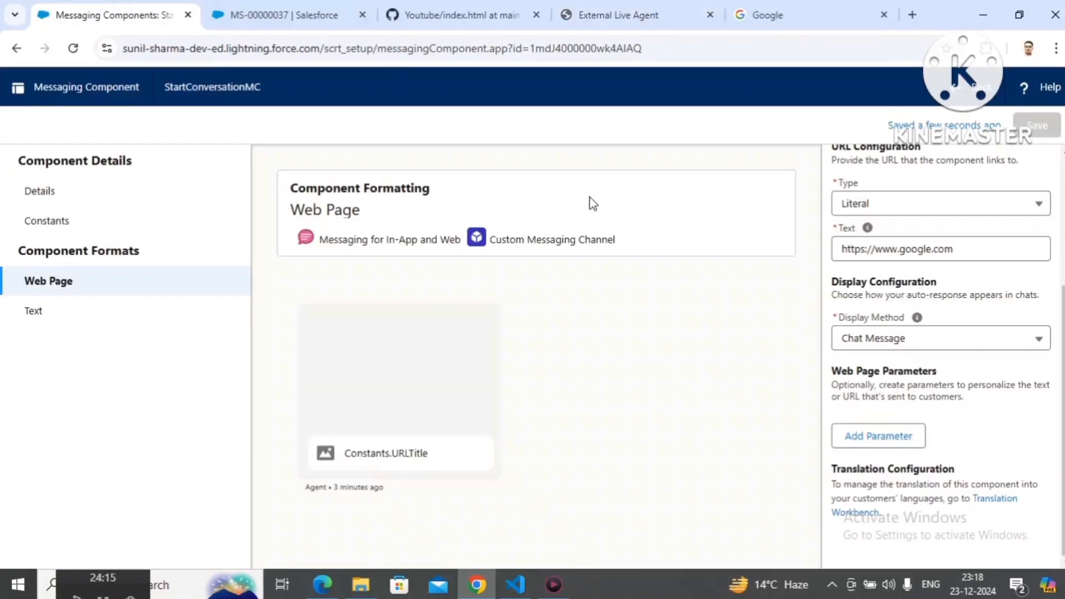
left_click(903, 348)
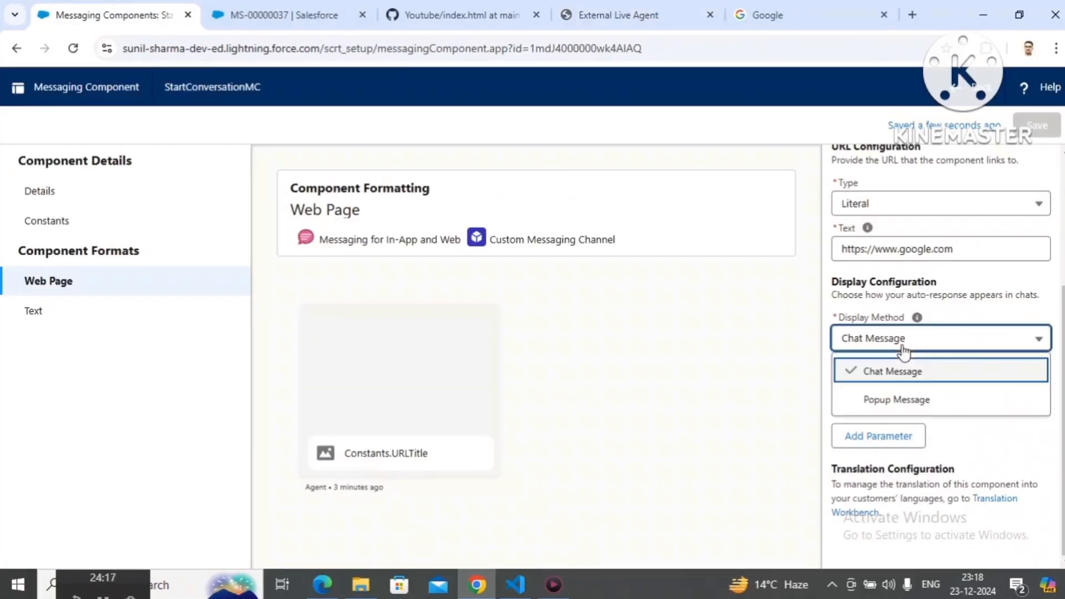
left_click(892, 402)
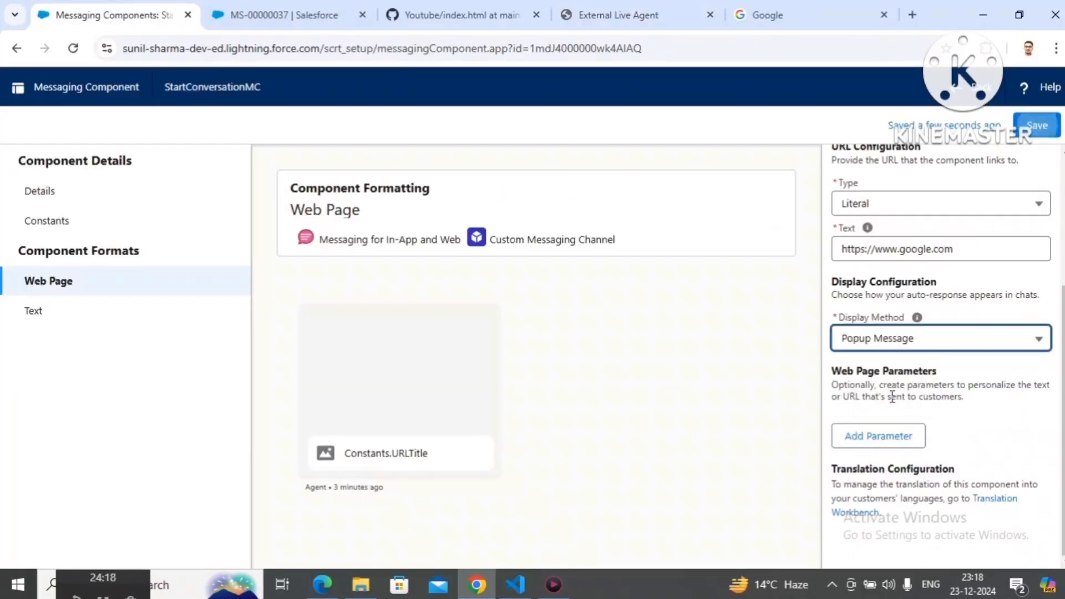
left_click(1047, 126)
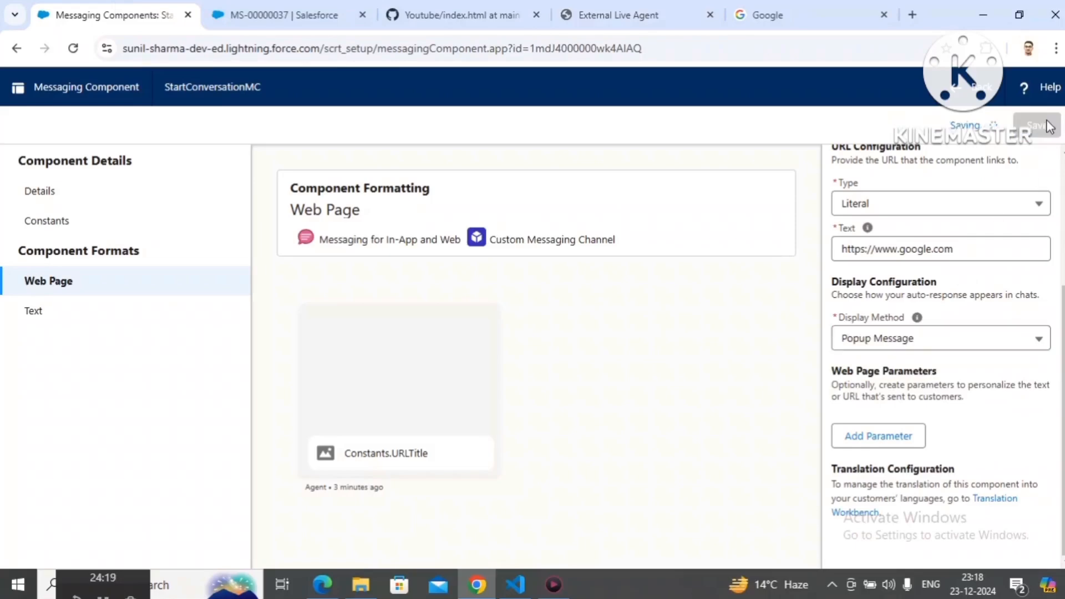
Step: Close the agent's current messaging session, then end the customer-side conversation and close its chat window
left_click(279, 15)
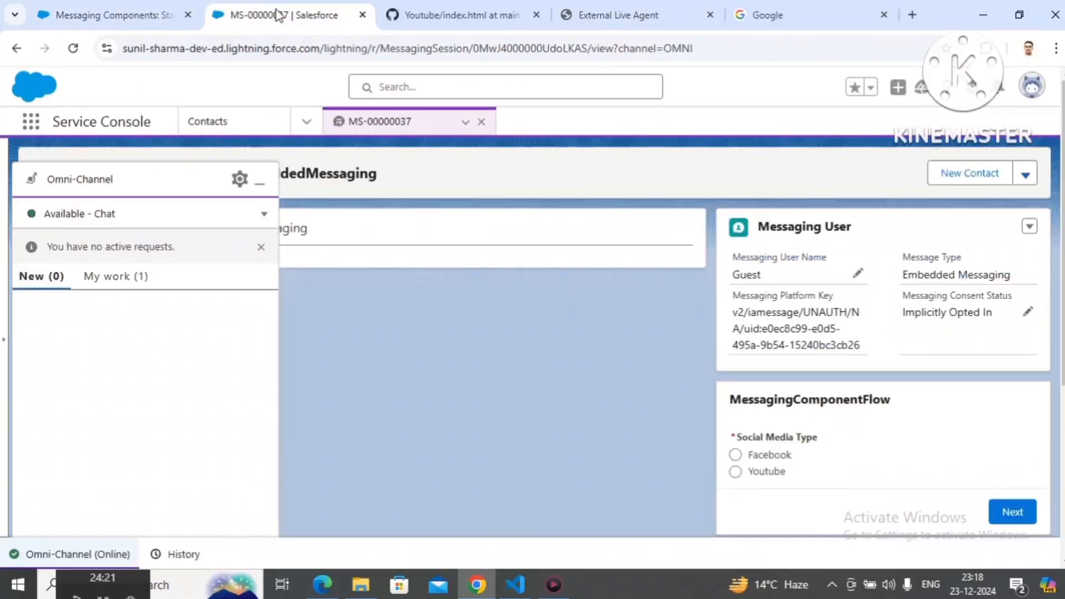
left_click(481, 122)
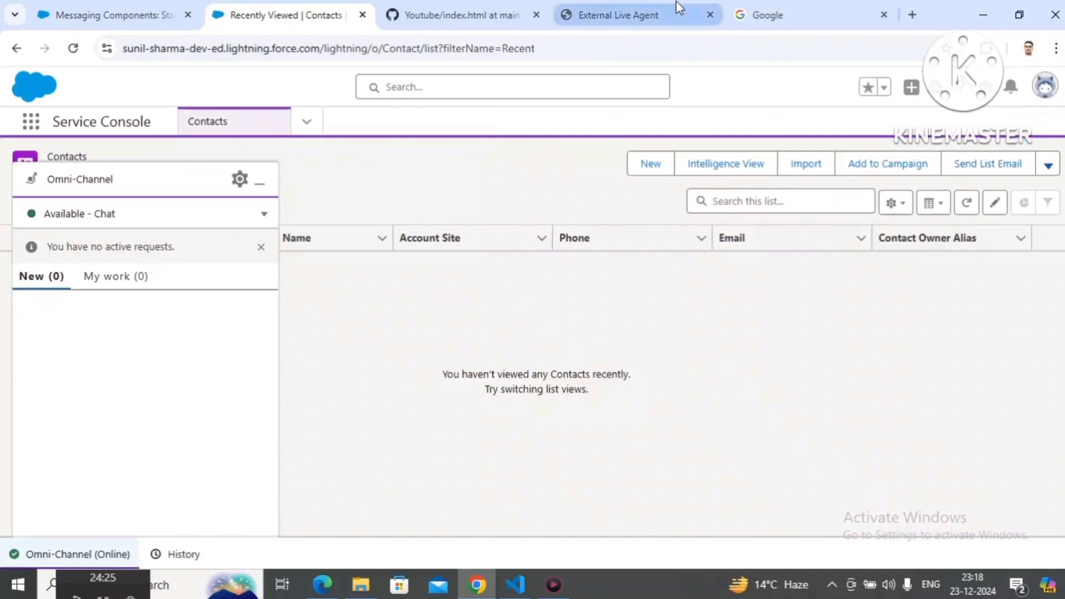
left_click(677, 14)
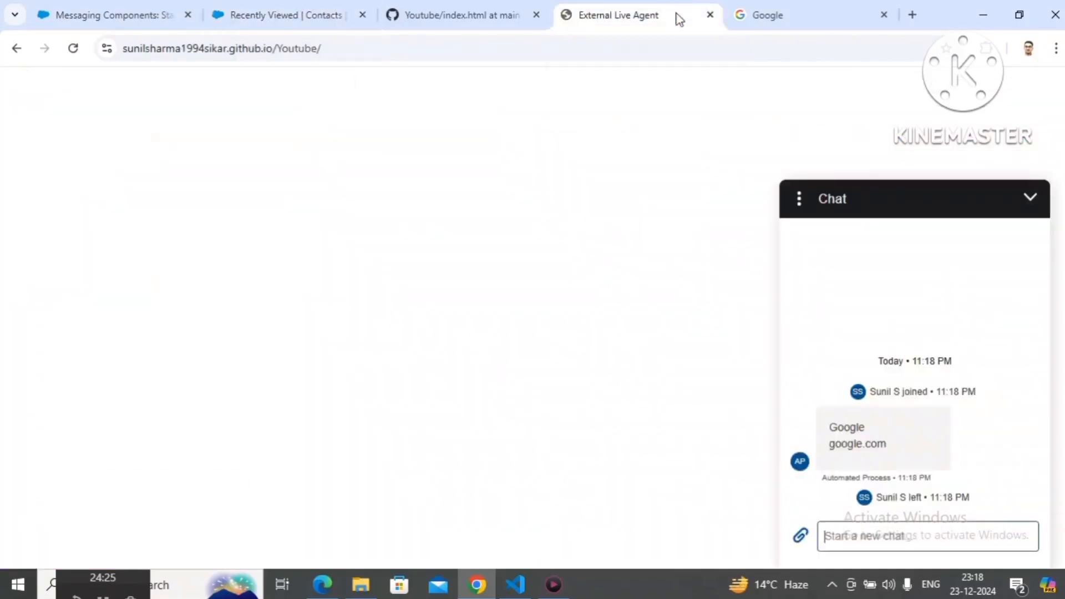
left_click(801, 198)
left_click(826, 242)
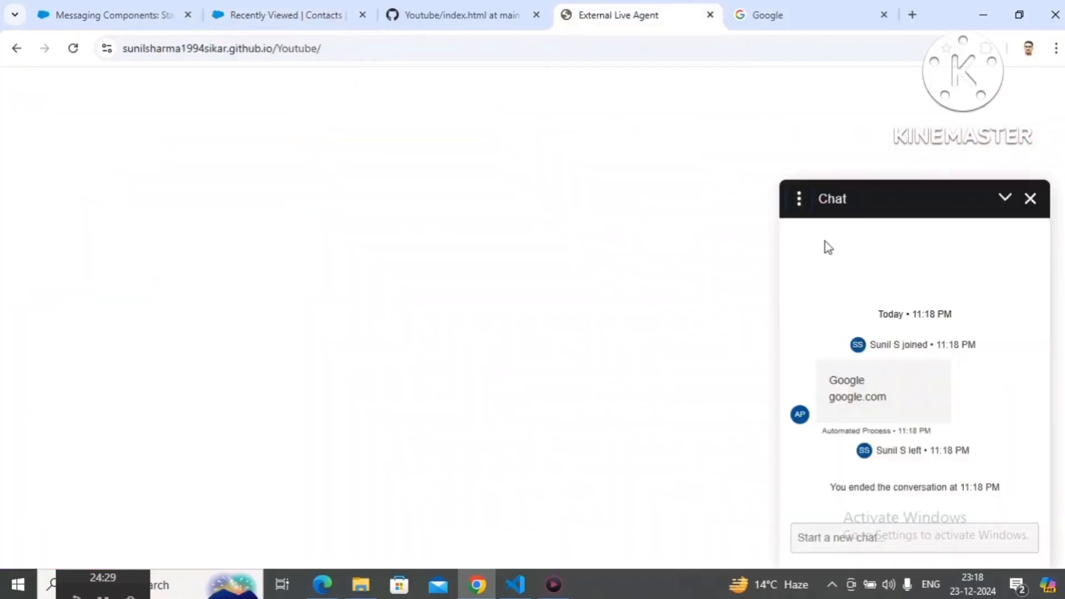
left_click(1029, 198)
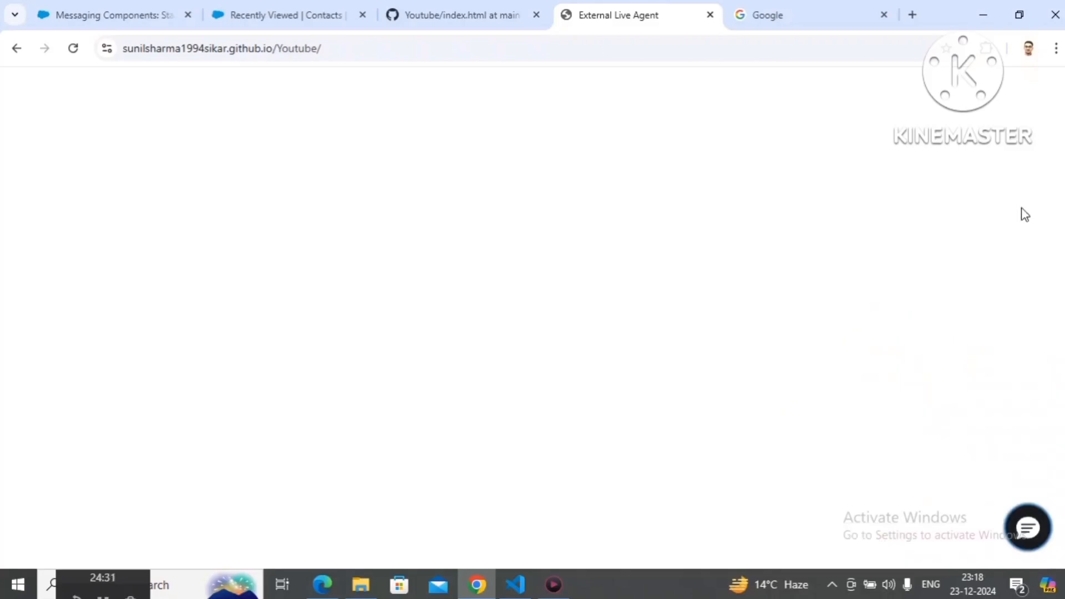
Step: Start another customer chat on the External Live Agent page, accept the request in Omni-Channel, and return to the customer page
left_click(1019, 520)
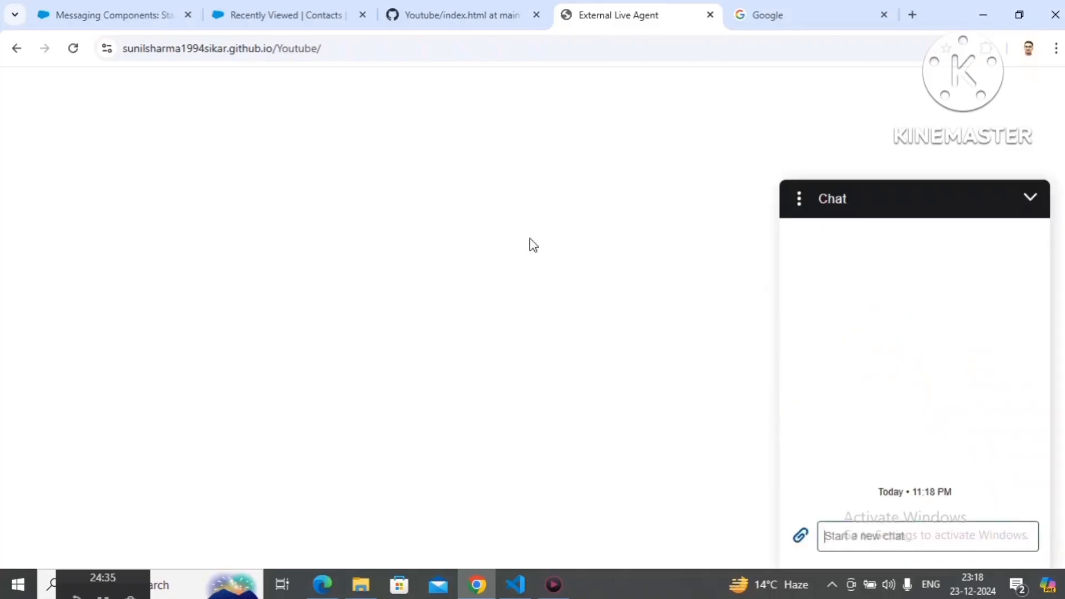
left_click(288, 14)
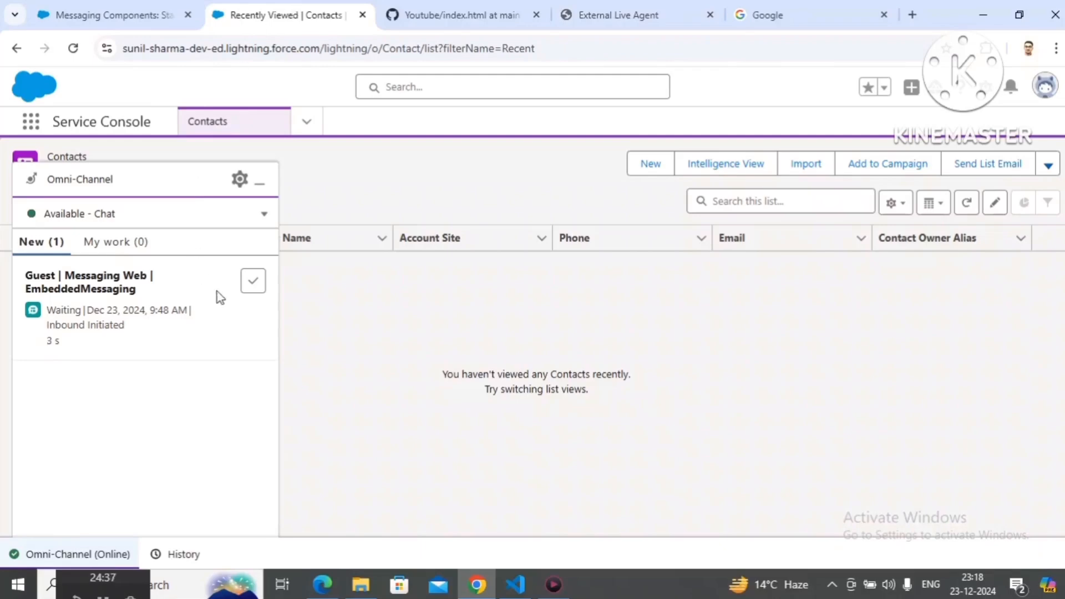
left_click(254, 284)
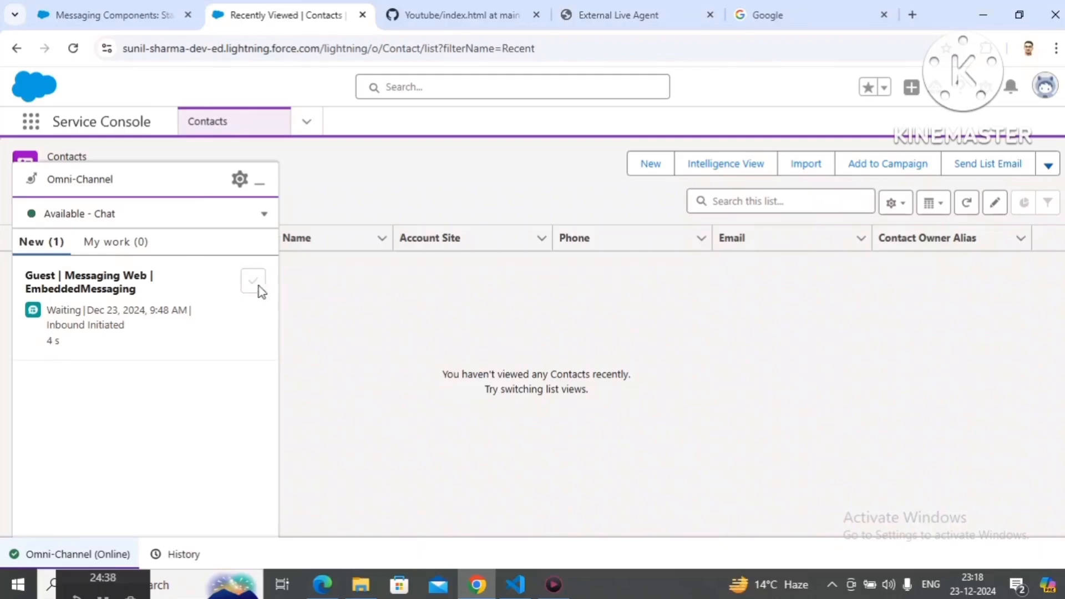
left_click(663, 16)
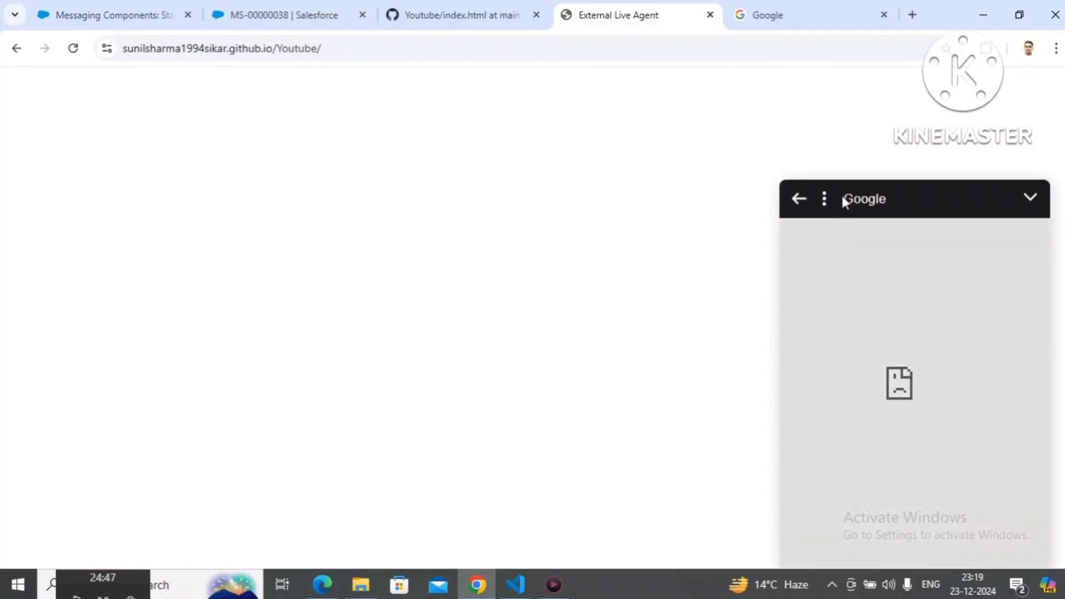
Step: Test the Google popup page in the customer chat by minimizing and reopening it, then leave the page to return to the conversation
left_click_drag(842, 198, 888, 201)
left_click(1029, 198)
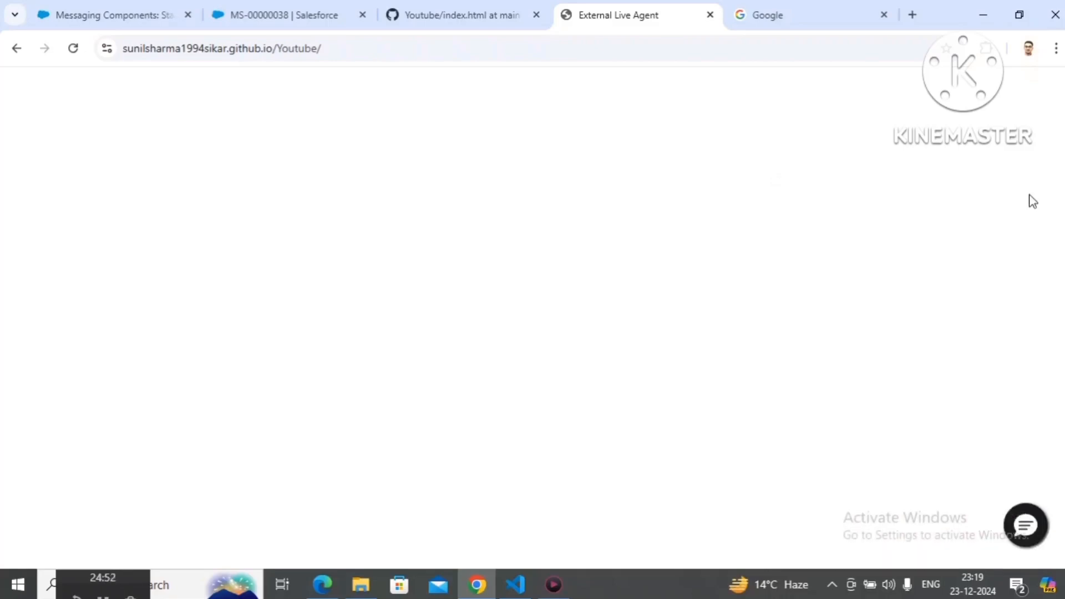
left_click(1031, 543)
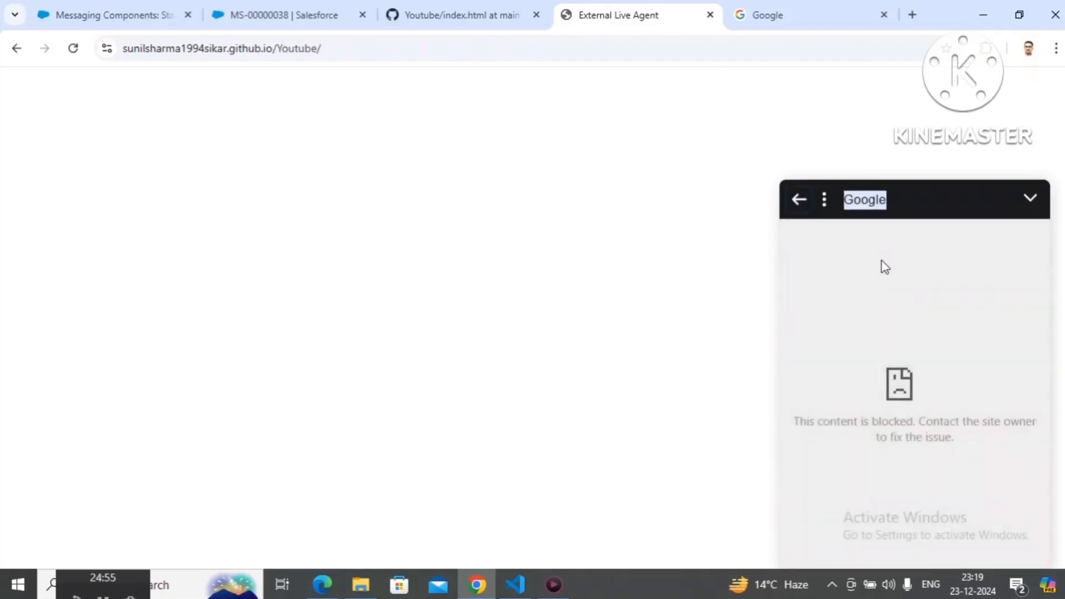
left_click(825, 200)
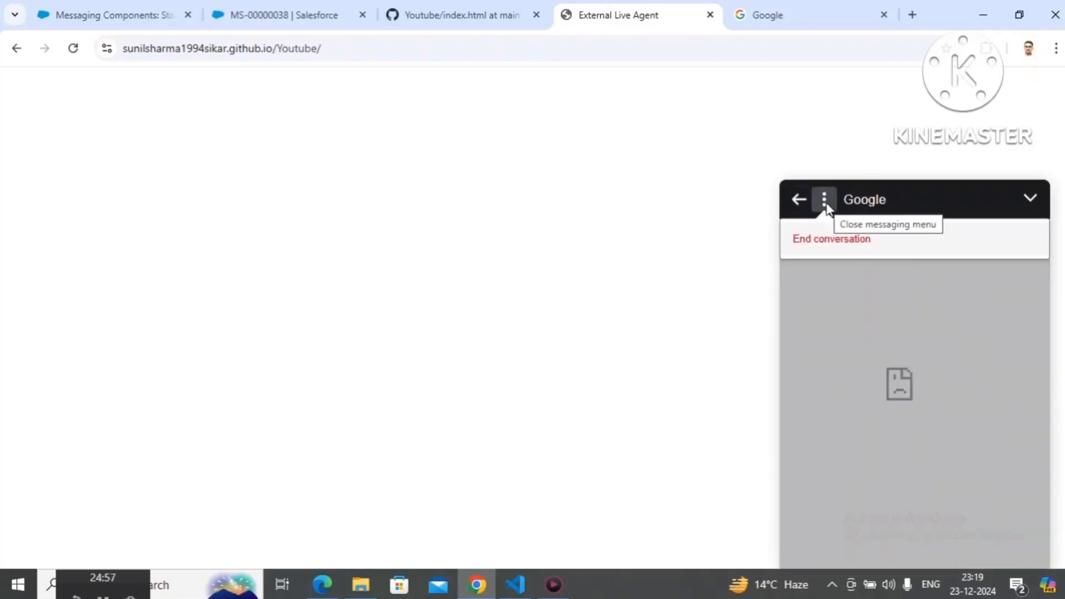
left_click(805, 201)
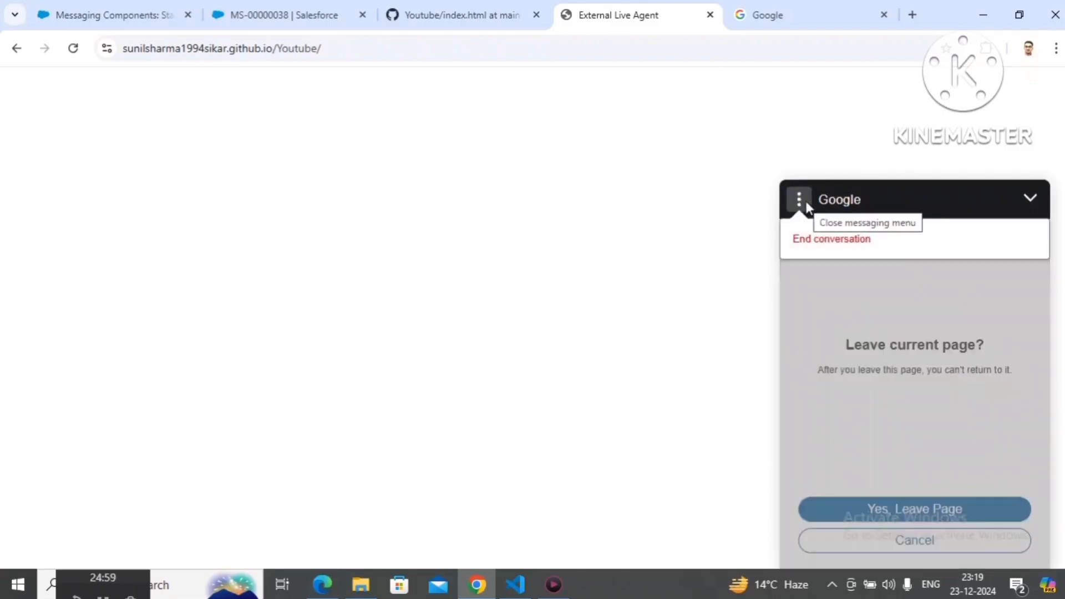
left_click(923, 404)
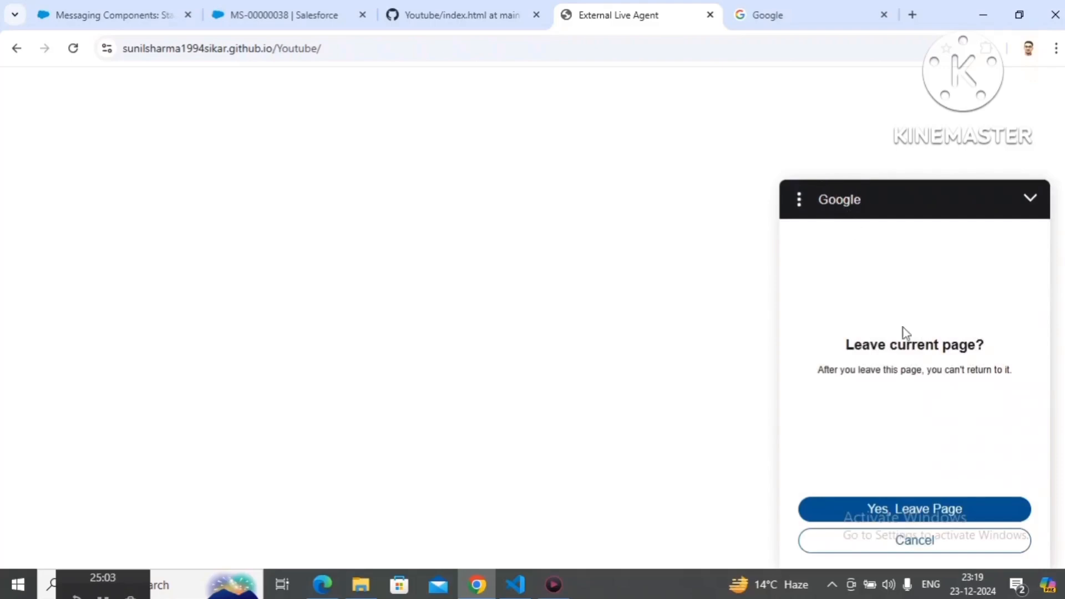
left_click(930, 513)
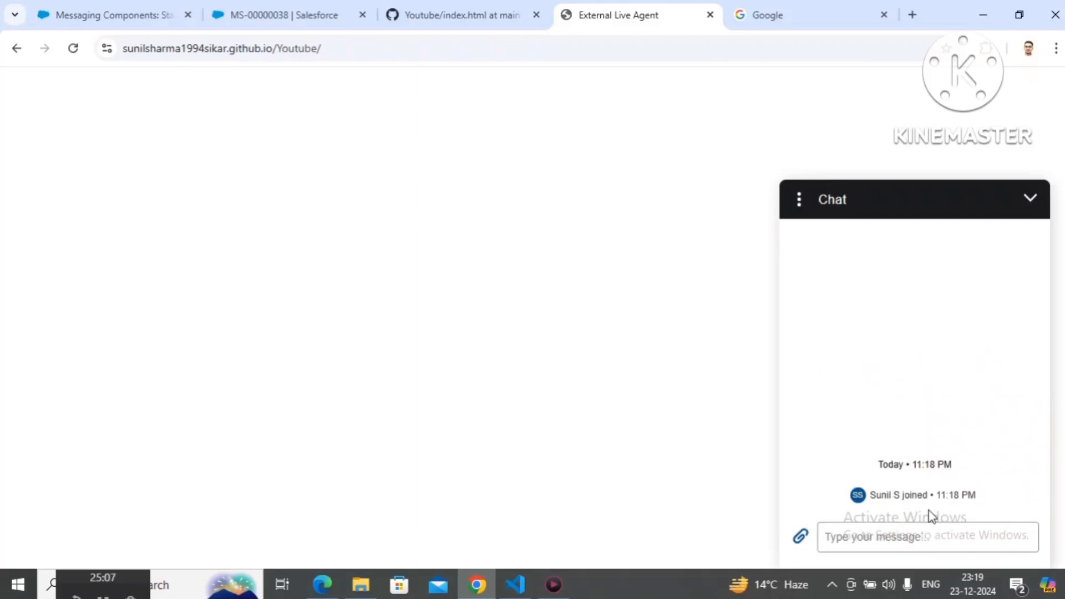
Step: Set the Web Page format's display method to Chat Message and save the StartConversationMC component
left_click(96, 4)
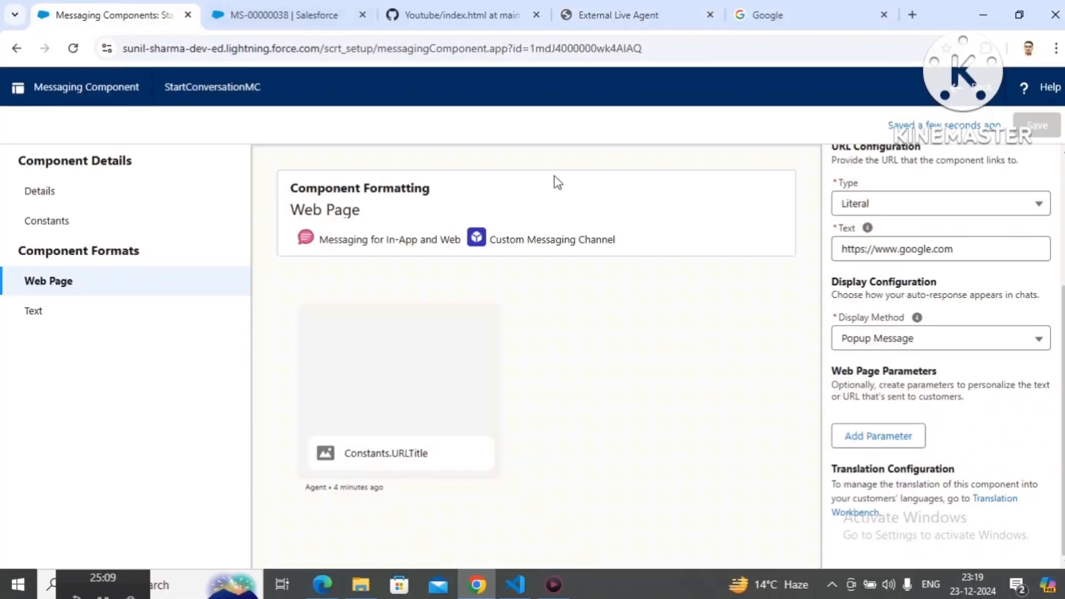
left_click(910, 343)
left_click(889, 371)
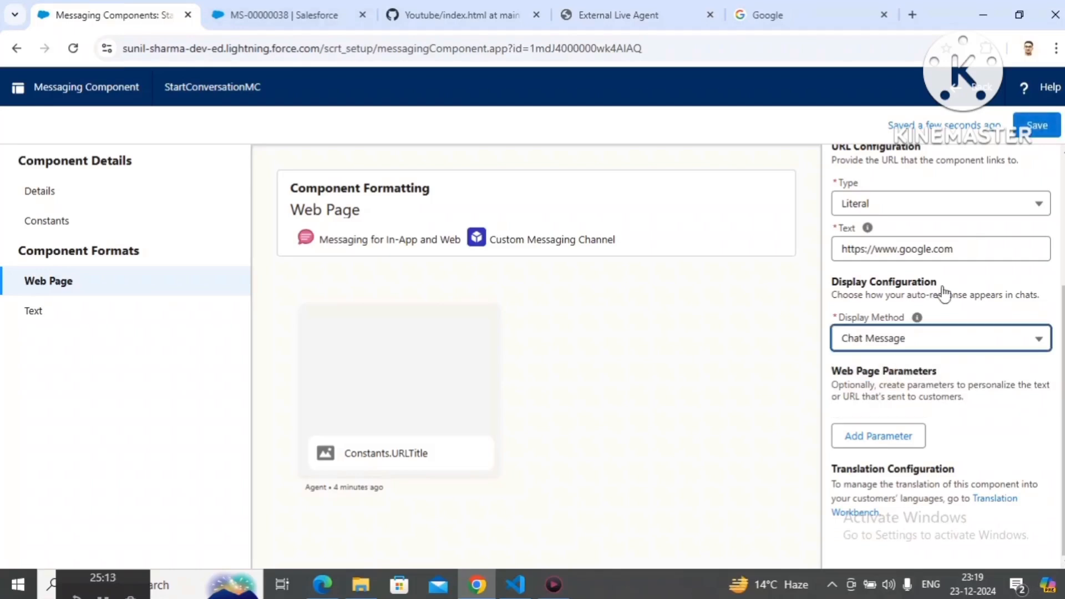
left_click(1033, 131)
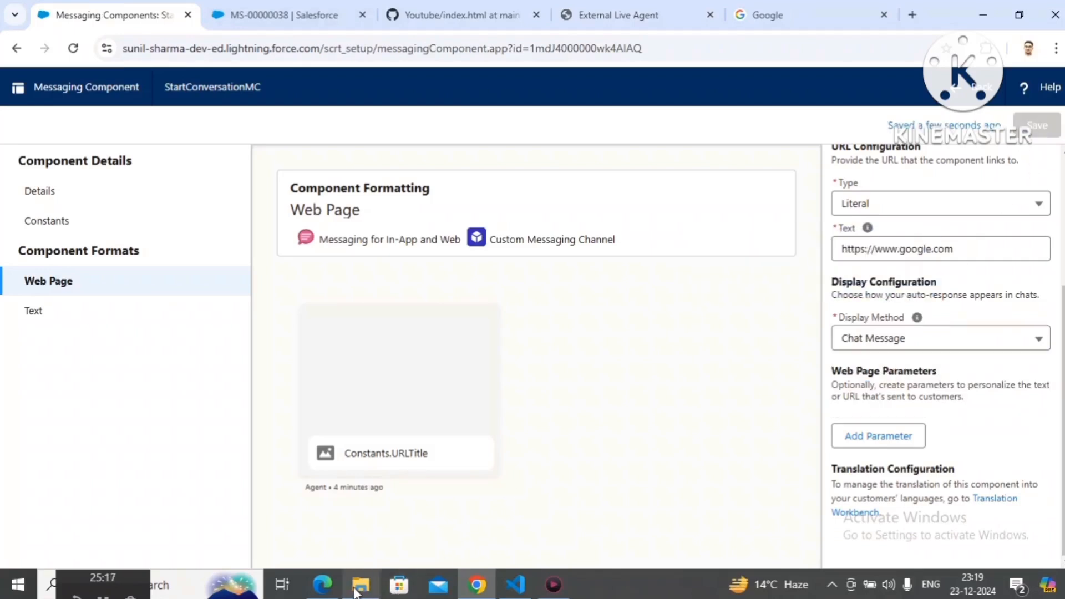
mouse_move(336, 590)
left_click(340, 548)
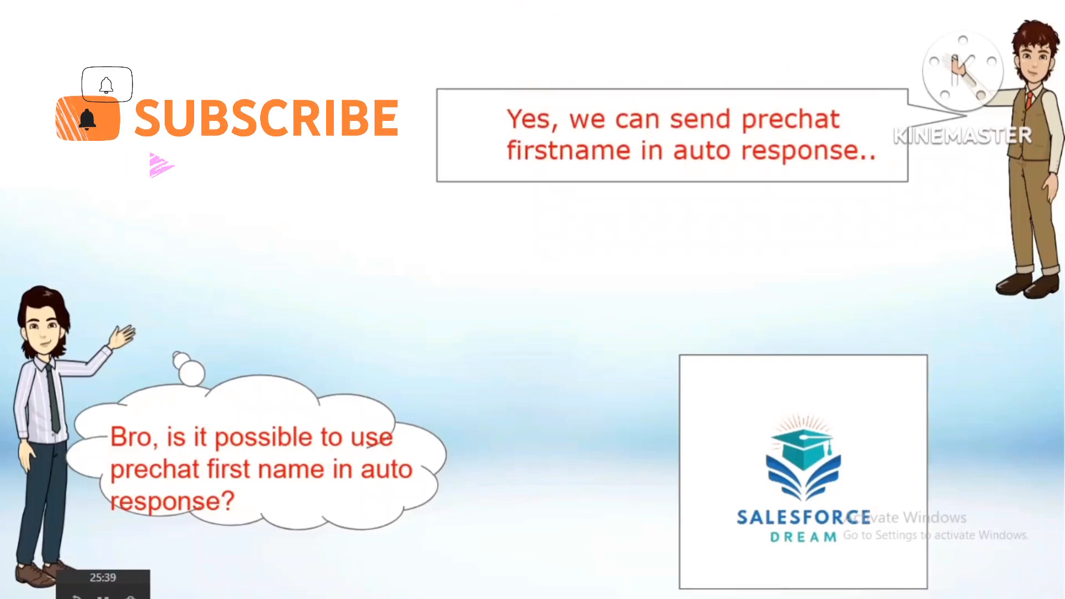
key("alt+Tab")
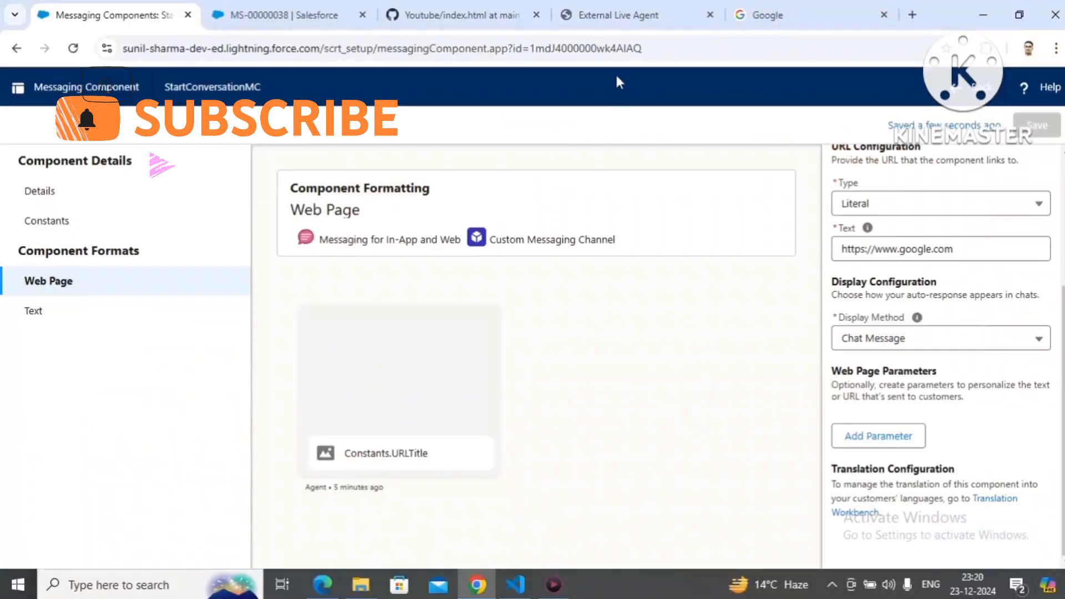
Step: End the customer-side conversation on the External Live Agent page and close its chat window
left_click(626, 17)
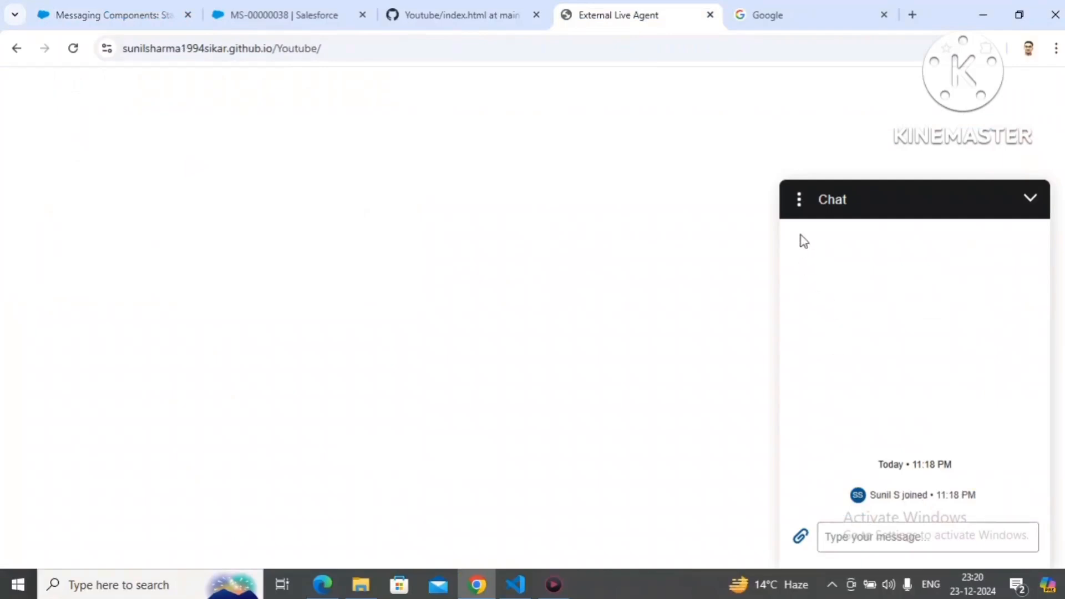
left_click(799, 203)
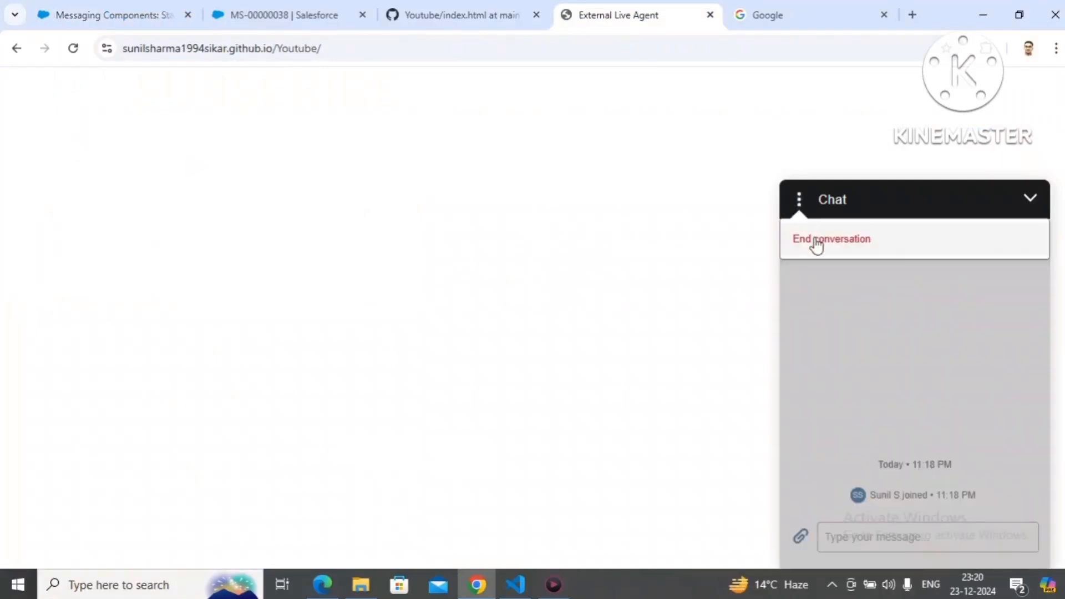
left_click(816, 242)
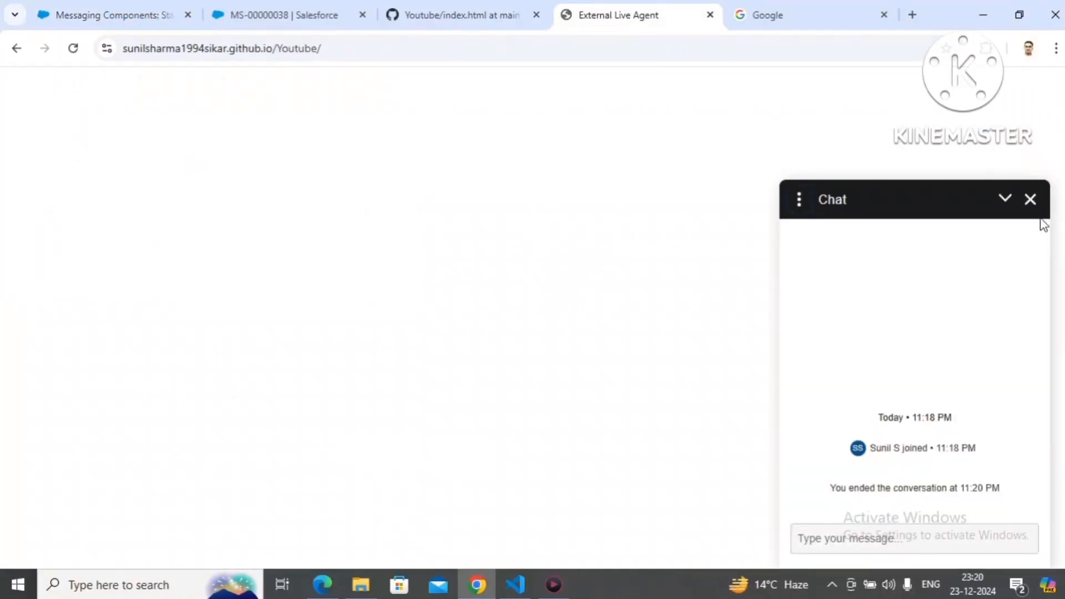
left_click(1031, 199)
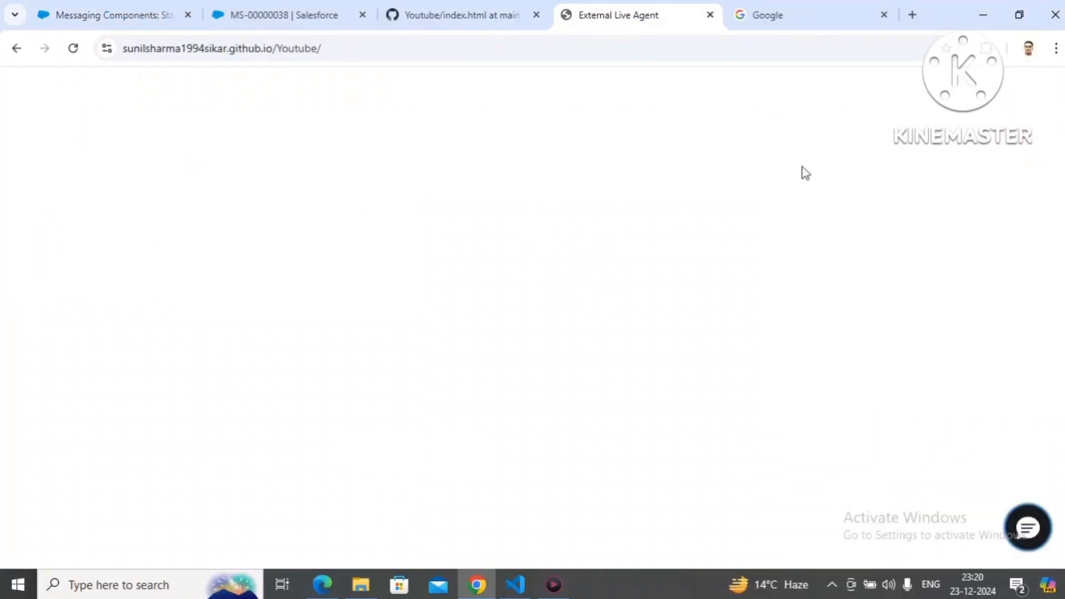
Step: Open Salesforce Setup from the Service Console and go to the Object Manager
left_click(276, 21)
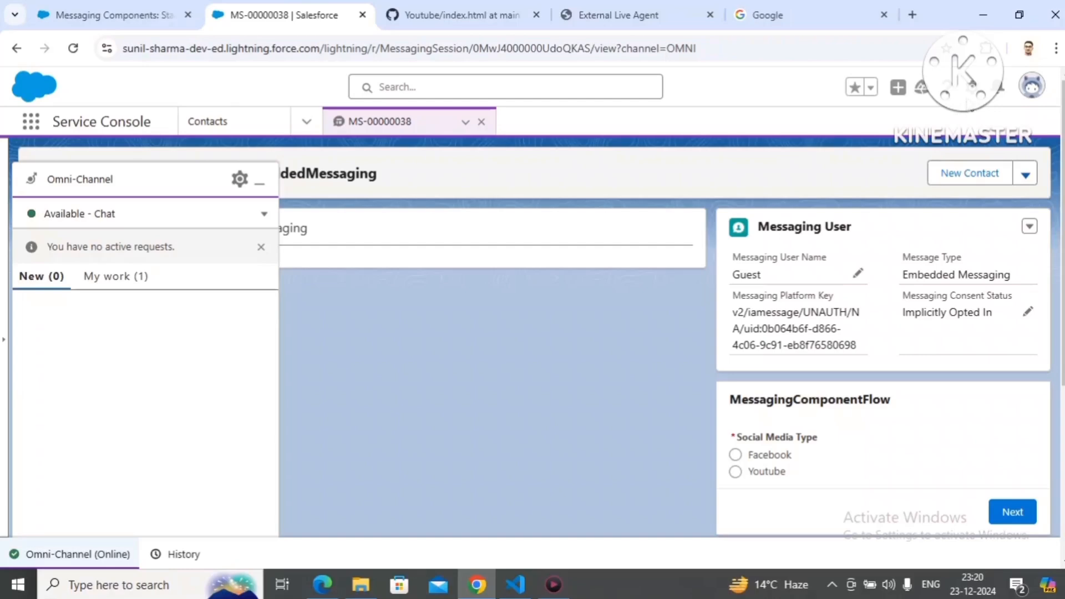
left_click(974, 88)
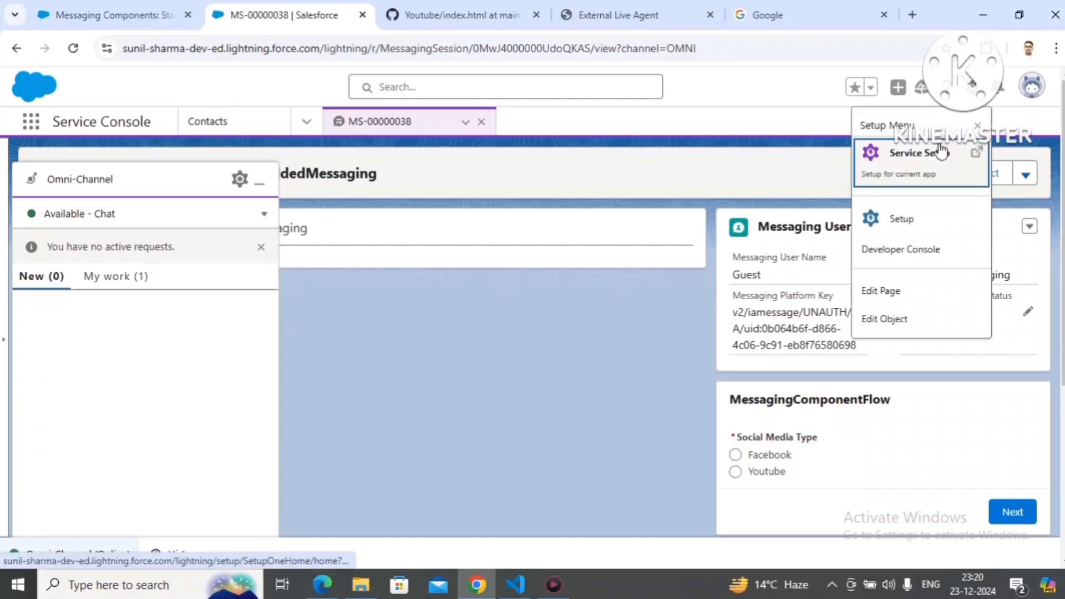
left_click(902, 218)
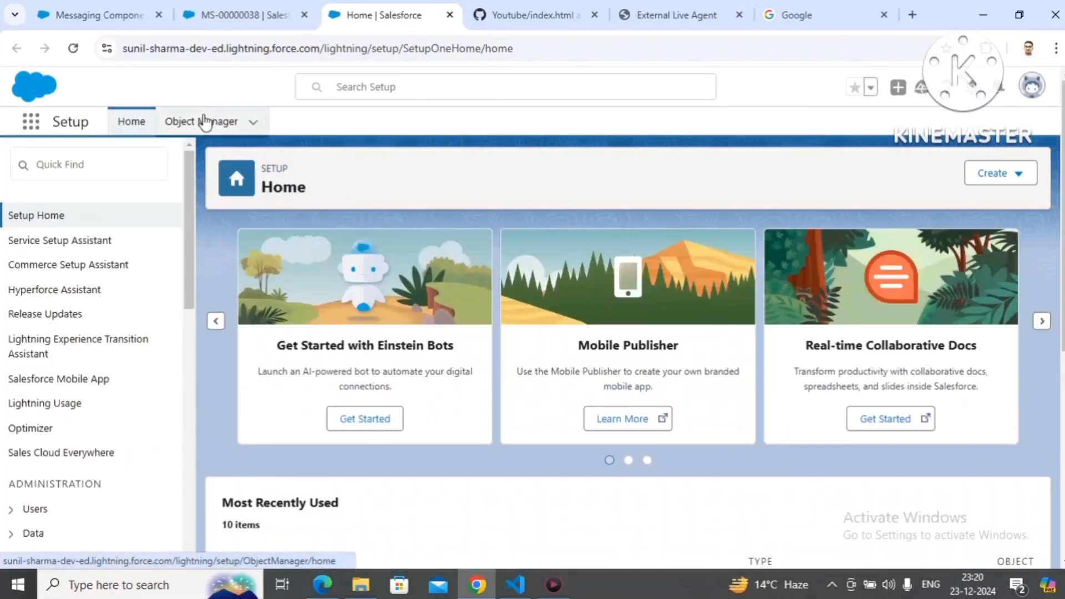
left_click(209, 120)
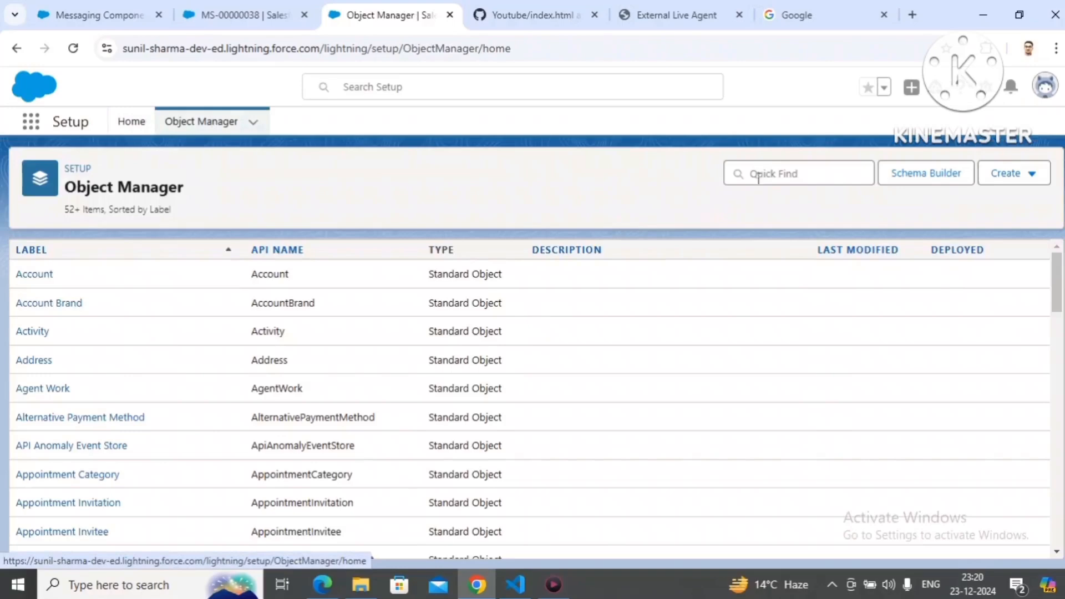
Step: Search the Object Manager for "messaging user" and open the Messaging User object
left_click(759, 175)
type("end")
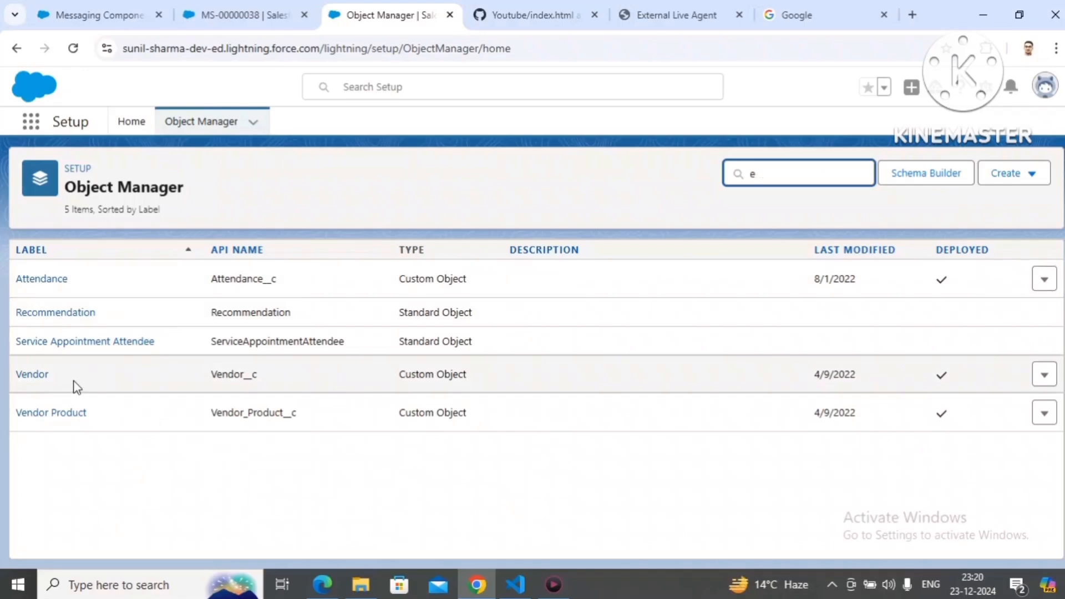
key("BackSpace")
type("messa")
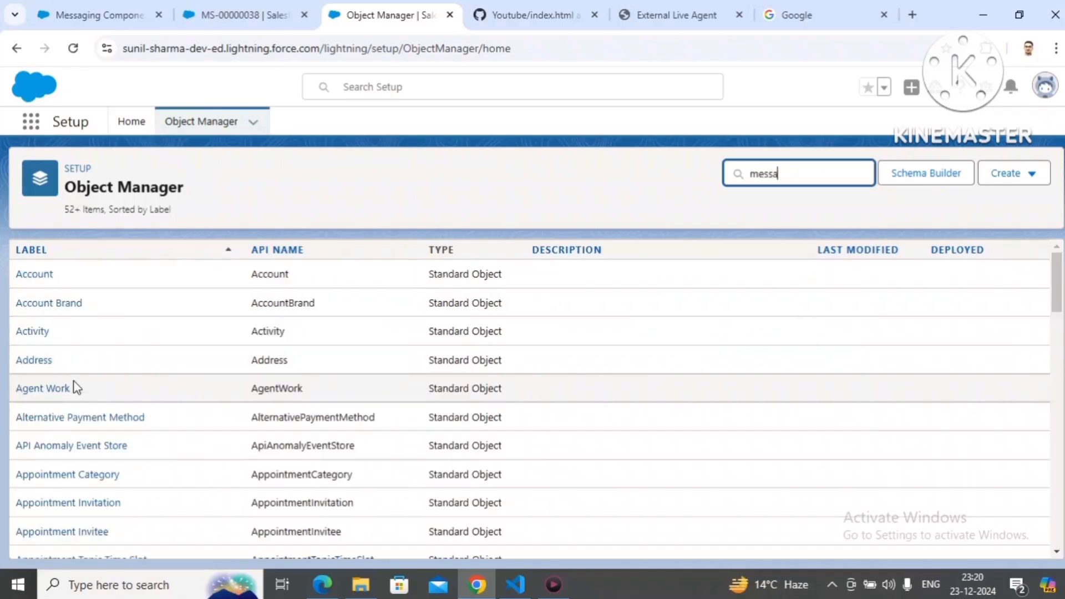
type("ging user")
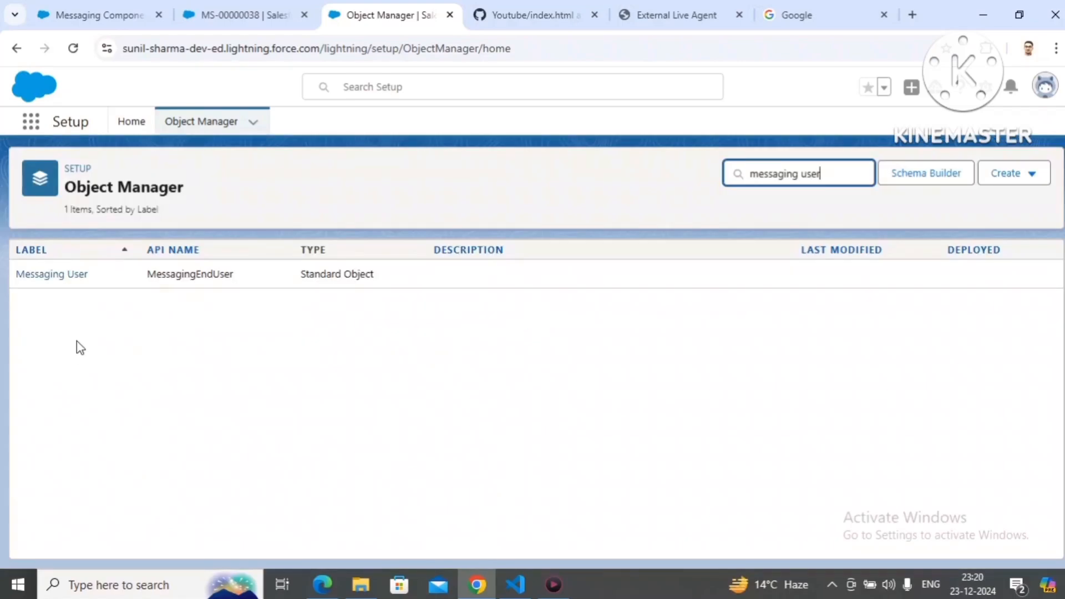
left_click(70, 277)
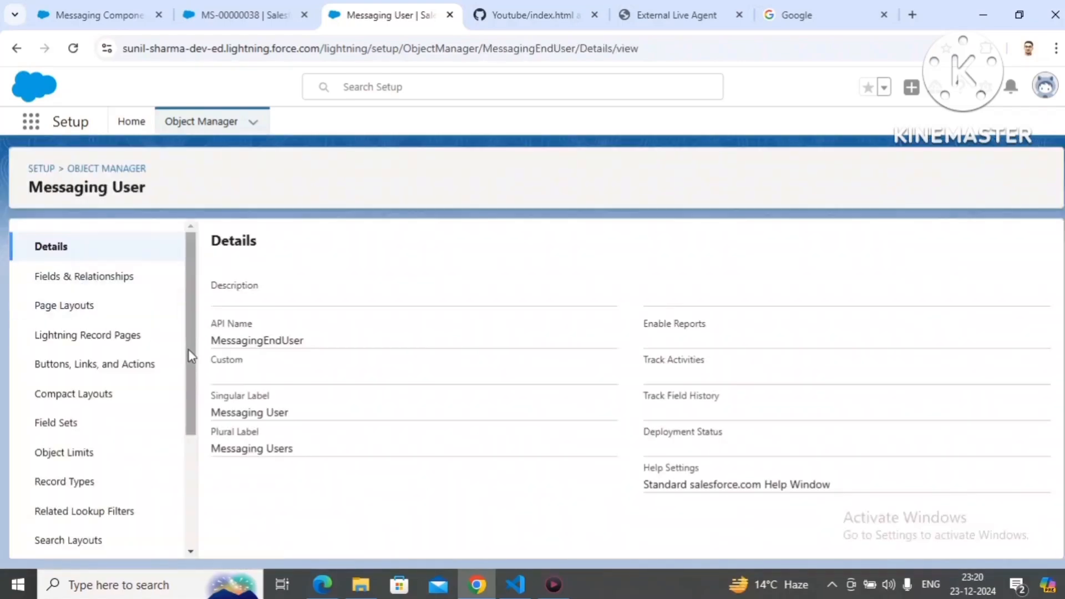
Step: Examine the Messaging User object's fields and relationships, checking the Customer Name field's API name and data type
left_click(121, 283)
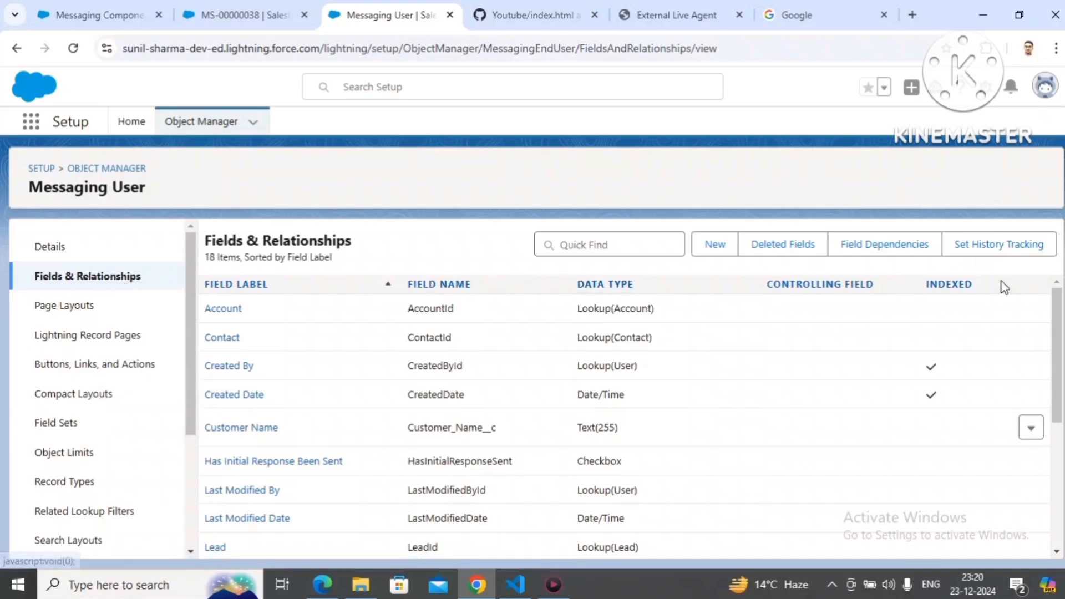
left_click_drag(1059, 313, 1063, 431)
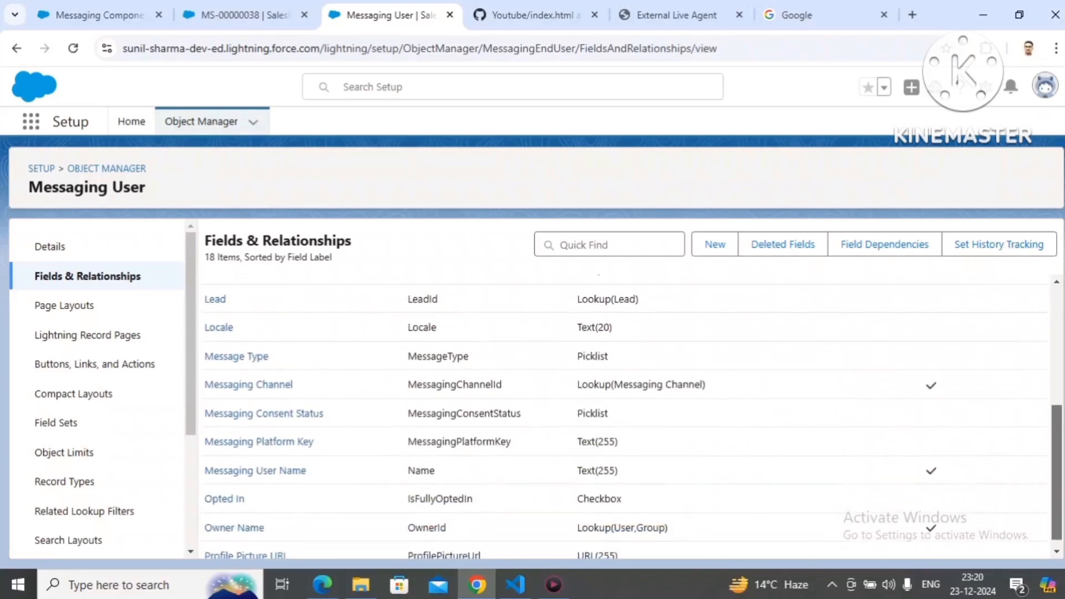
scroll(632, 416, "up", 3)
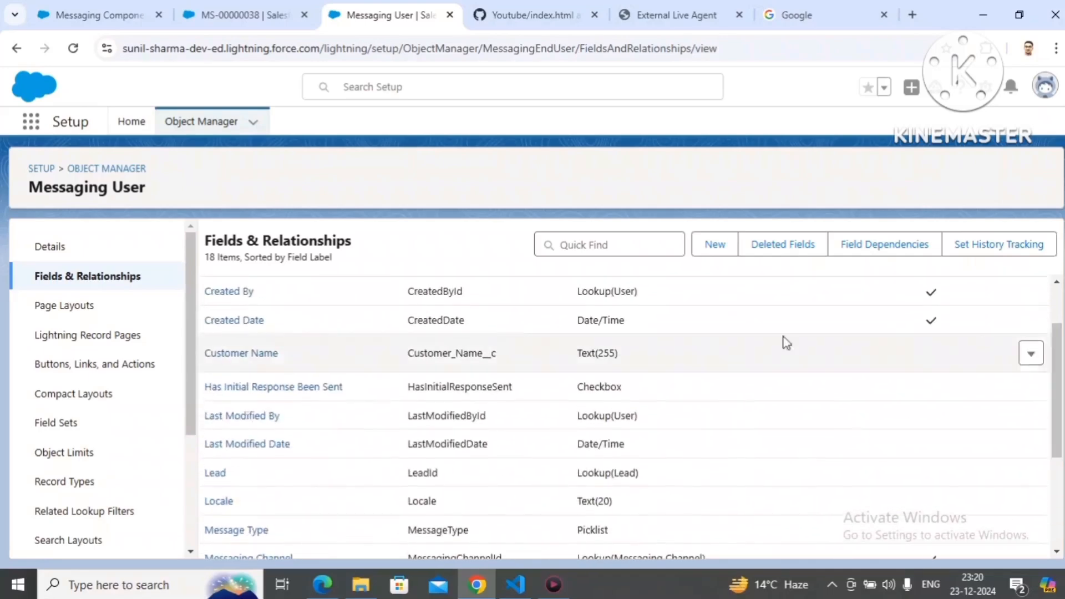
double_click(437, 348)
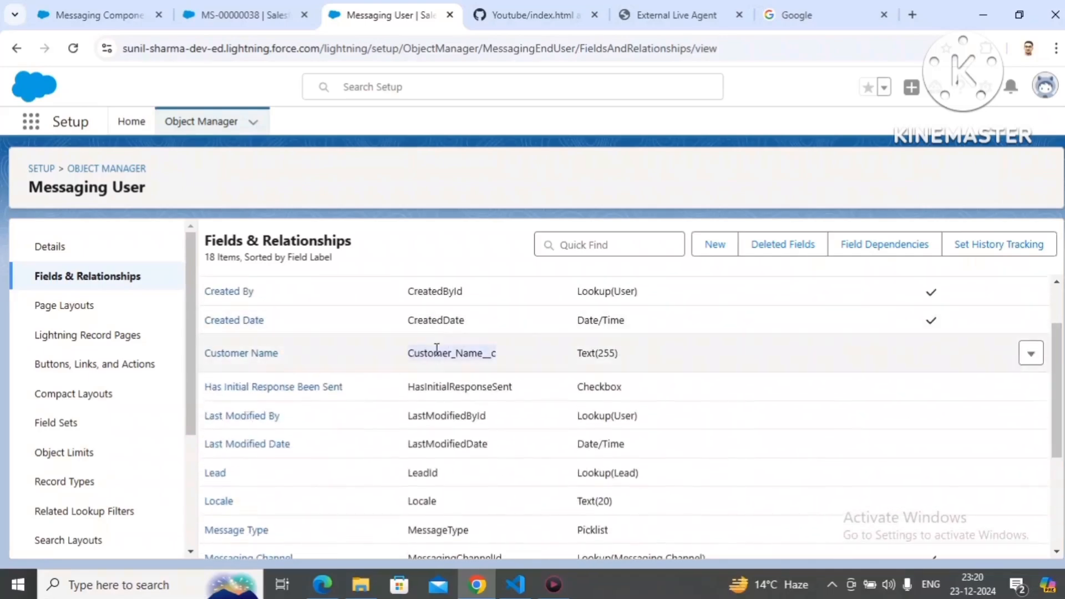
double_click(580, 355)
Step: From Setup Home, find Embedded Service Deployments by searching for "deploy" and open the Youtube Demo deployment
left_click(216, 134)
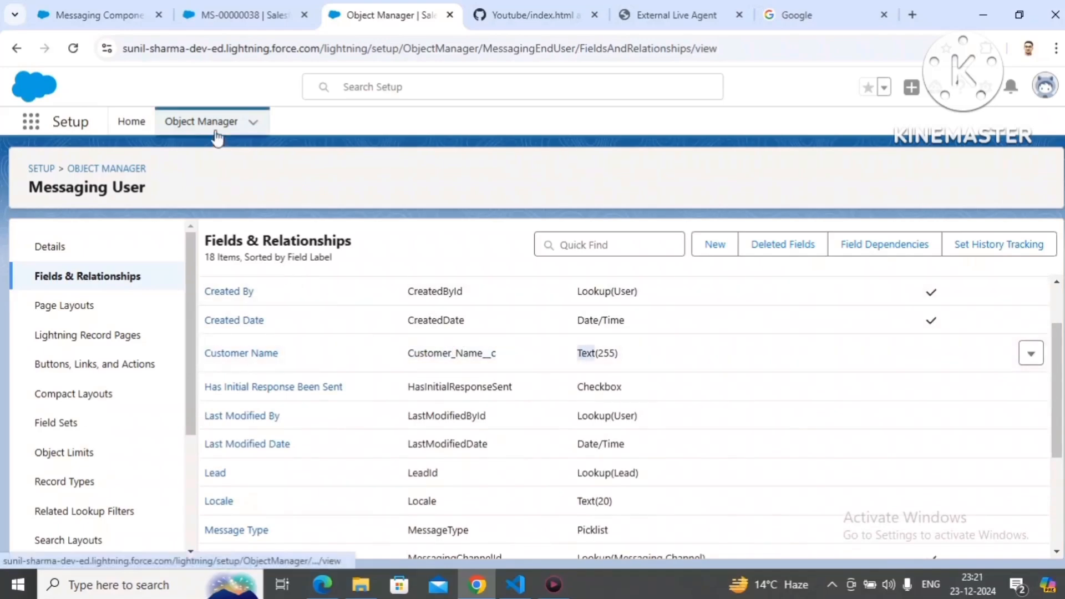
left_click(132, 122)
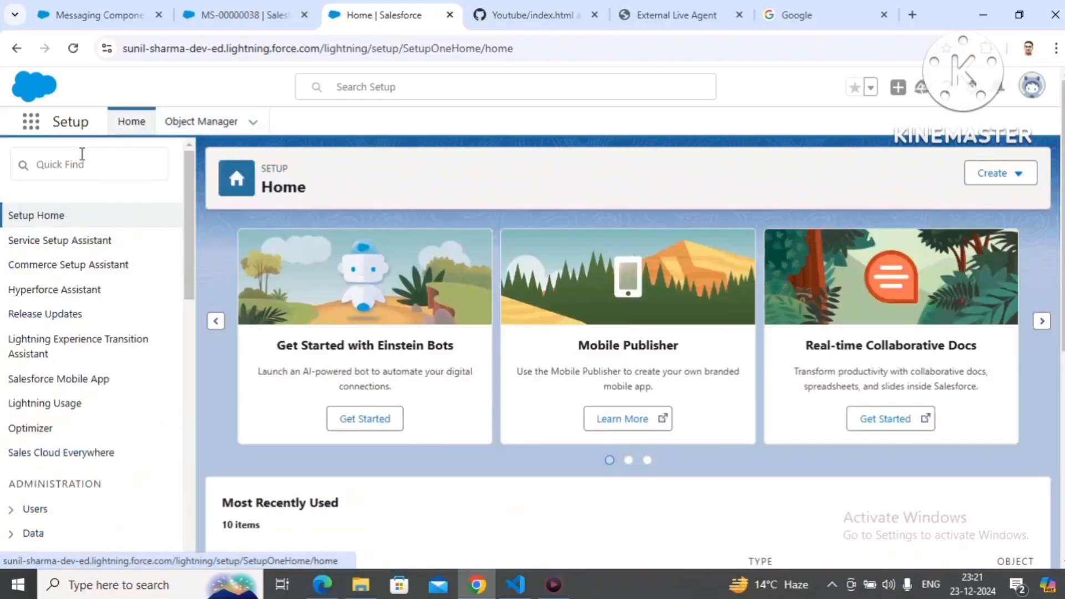
left_click(81, 161)
type("de")
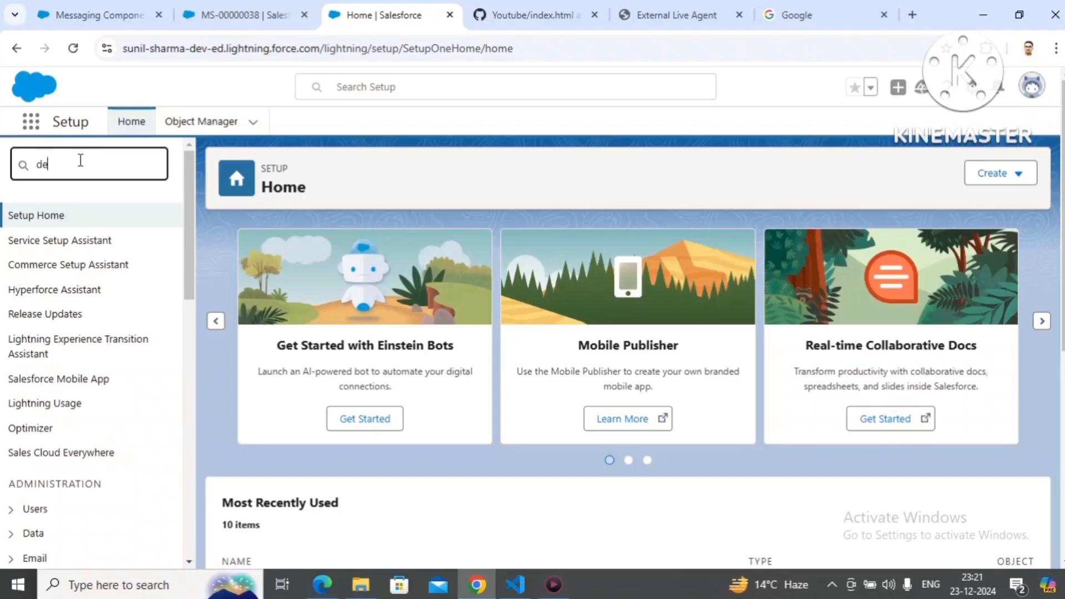
type("ploy")
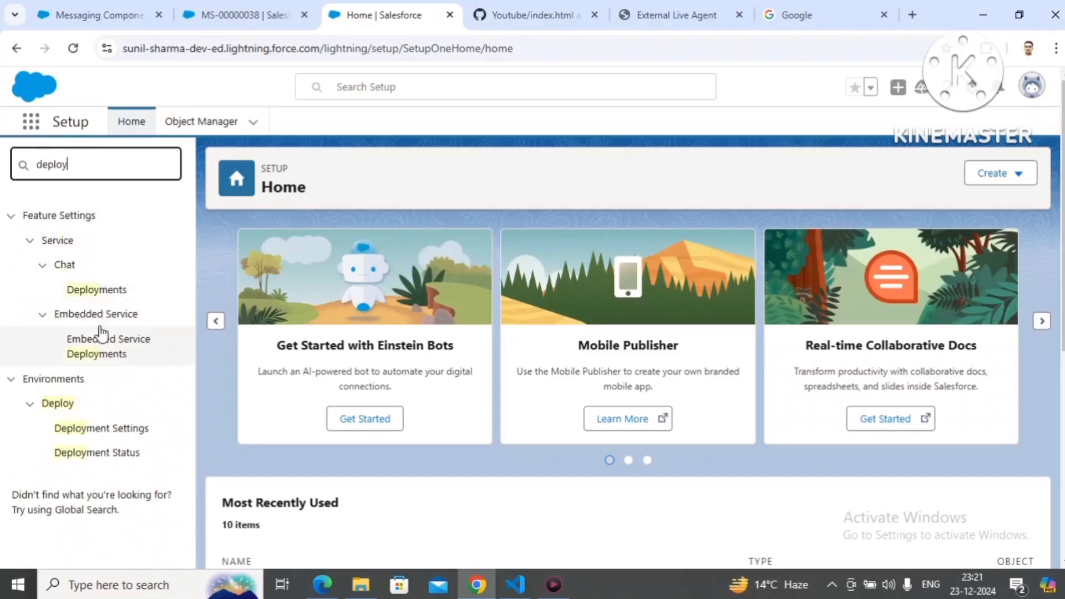
left_click(99, 347)
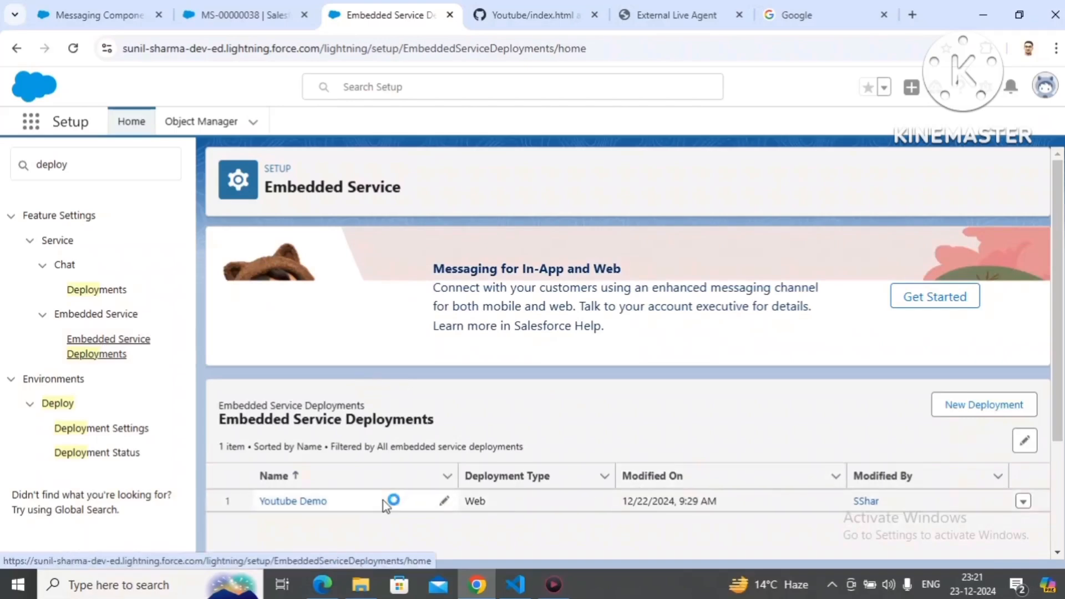
left_click(318, 502)
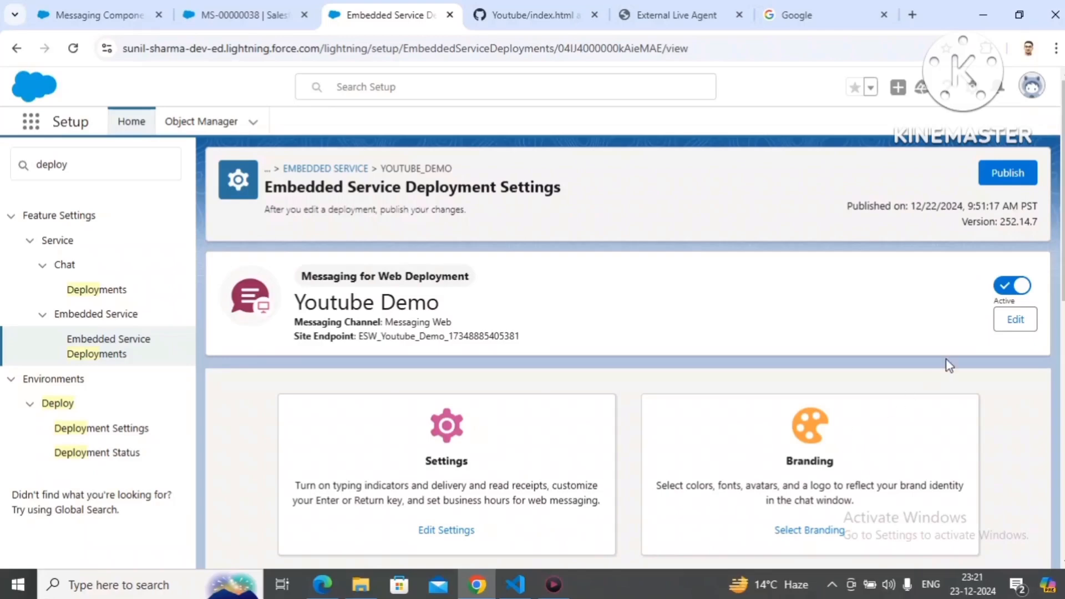
Step: Open the Youtube Demo deployment's pre-chat form settings and activate the pre-chat feature
scroll(628, 351, "down", 4)
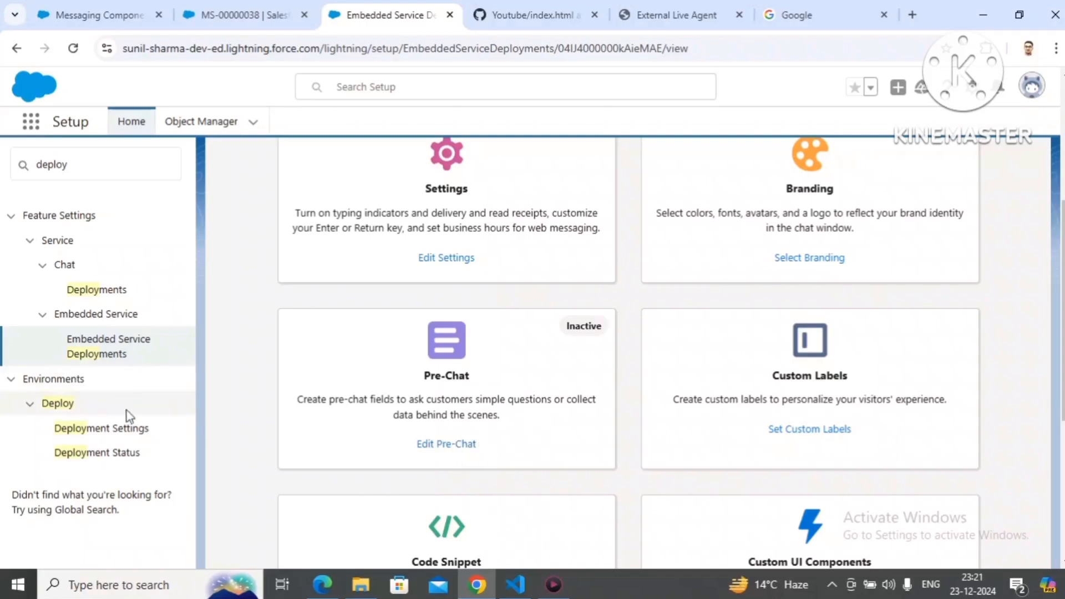
left_click(451, 450)
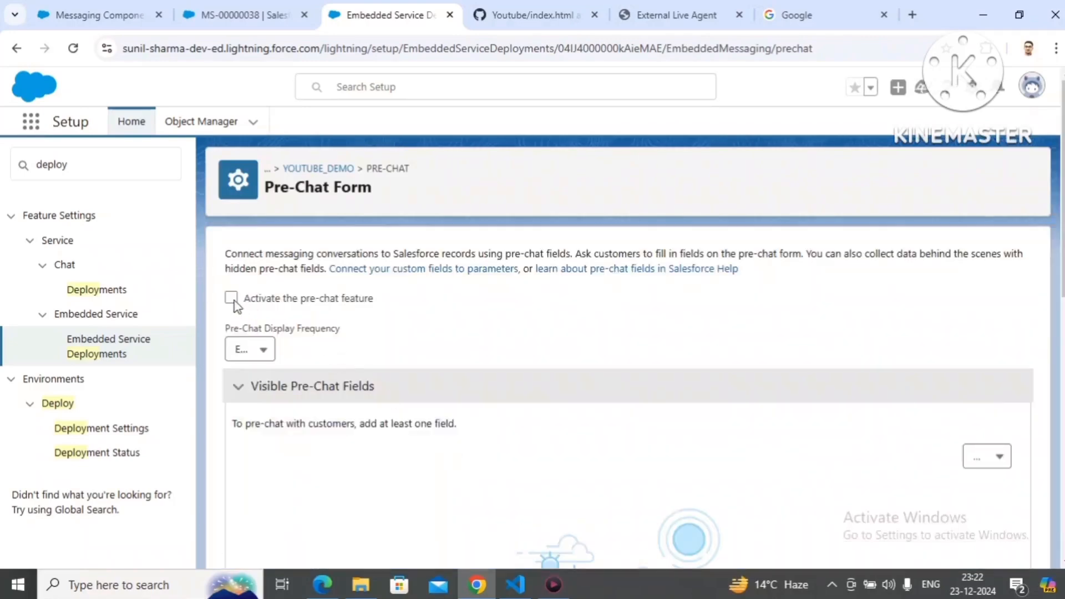
left_click(232, 300)
Step: Add First Name as a visible pre-chat field and save the pre-chat form
scroll(1053, 353, "down", 3)
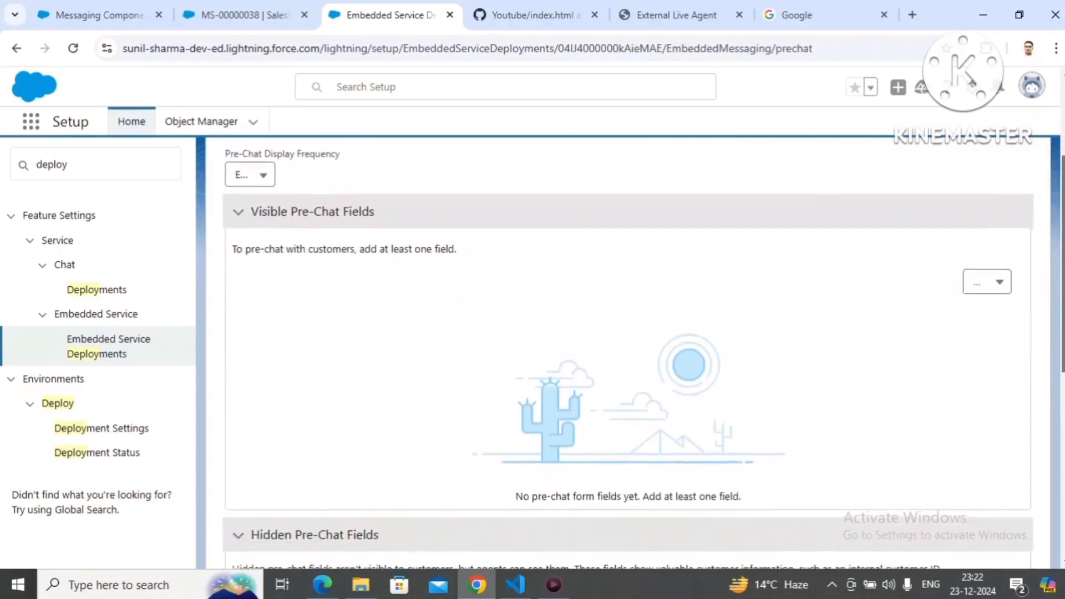
left_click(987, 281)
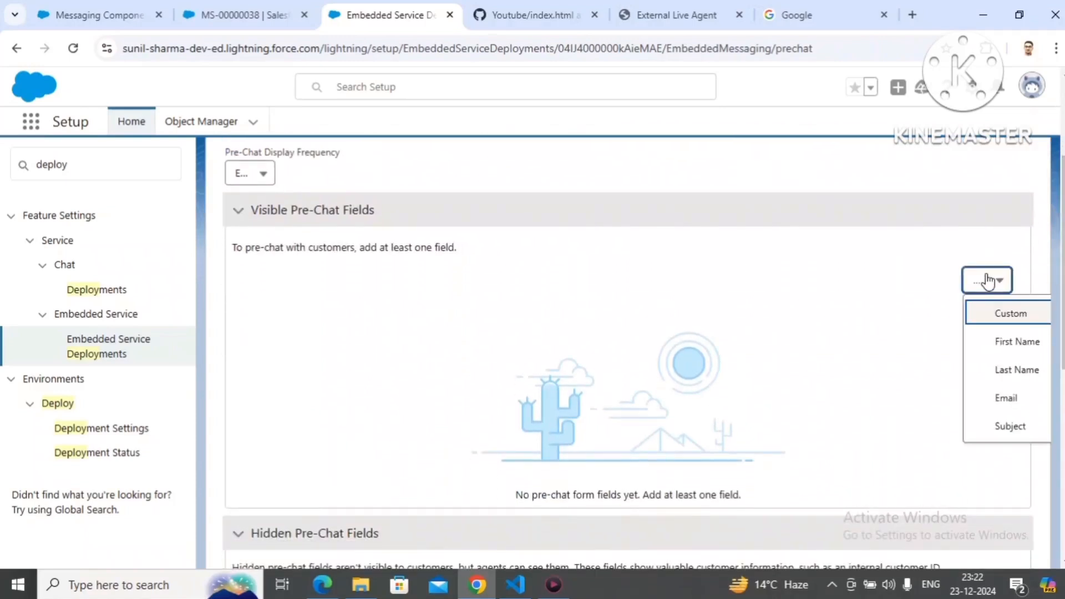
left_click(993, 339)
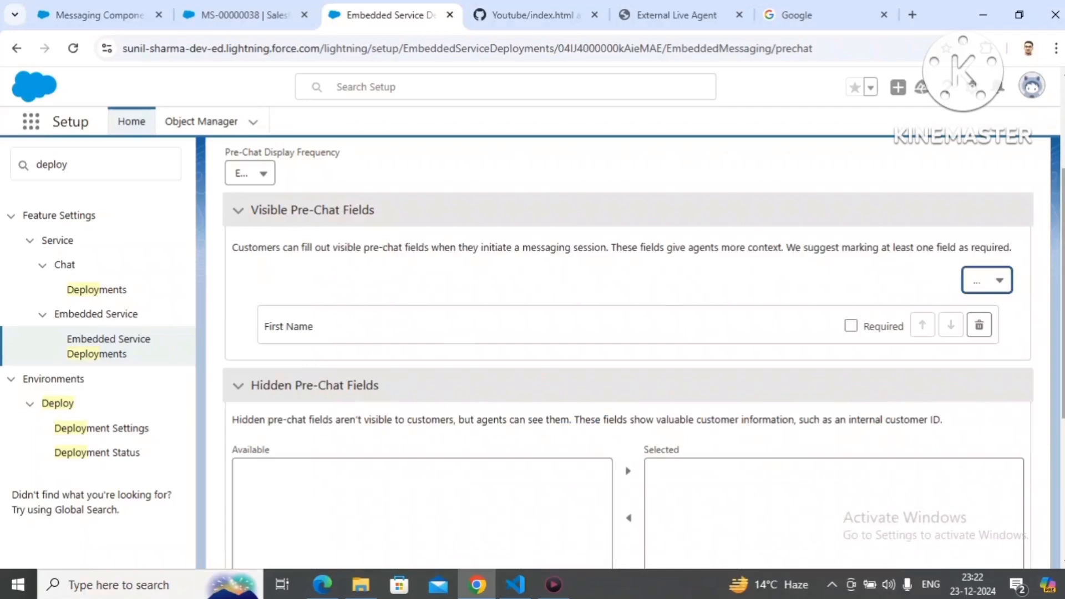
scroll(627, 333, "down", 3)
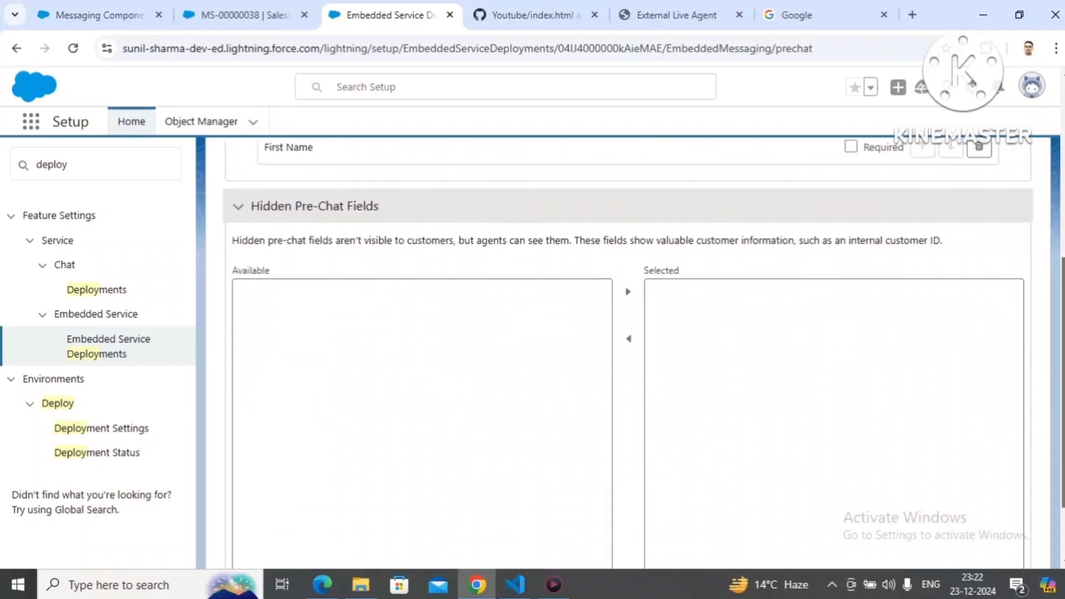
scroll(627, 333, "down", 2)
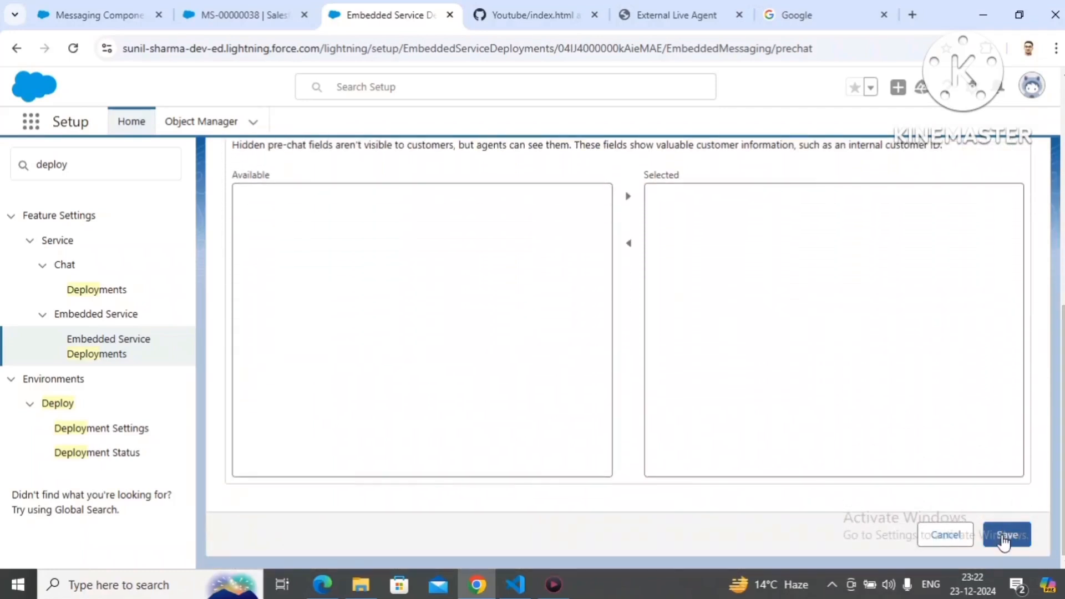
left_click(1002, 536)
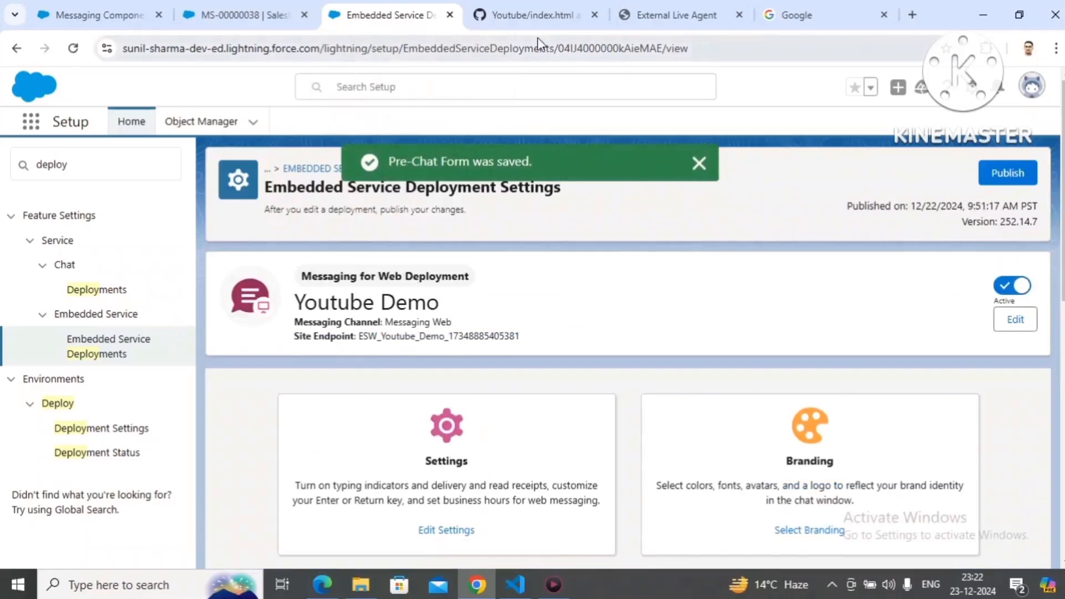
Step: Duplicate the deployment's browser tab and open Messaging Settings in the copy by searching Setup for "messaging"
right_click(351, 11)
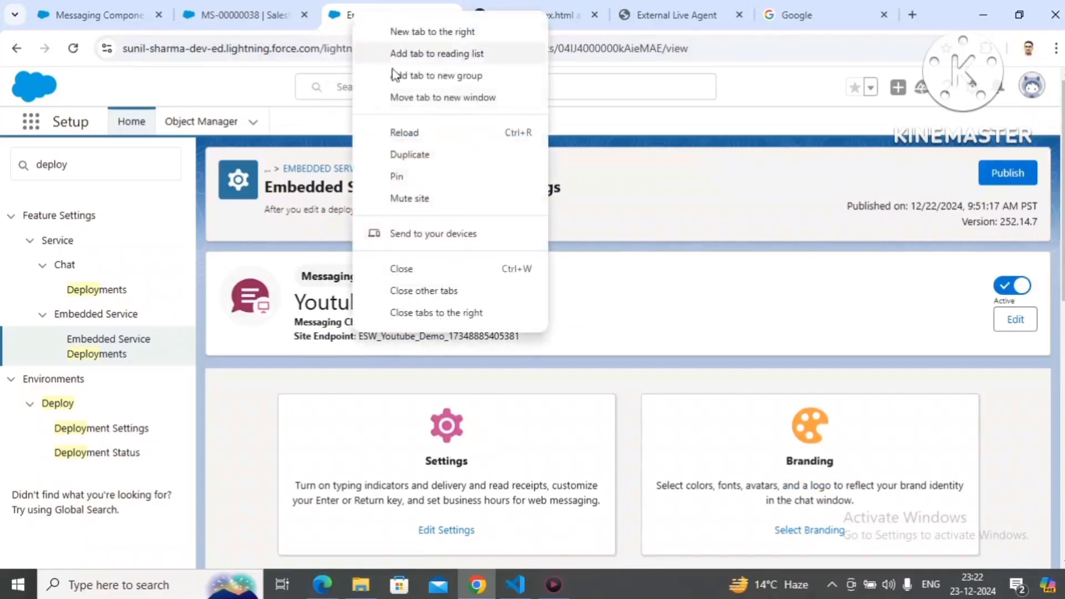
left_click(410, 154)
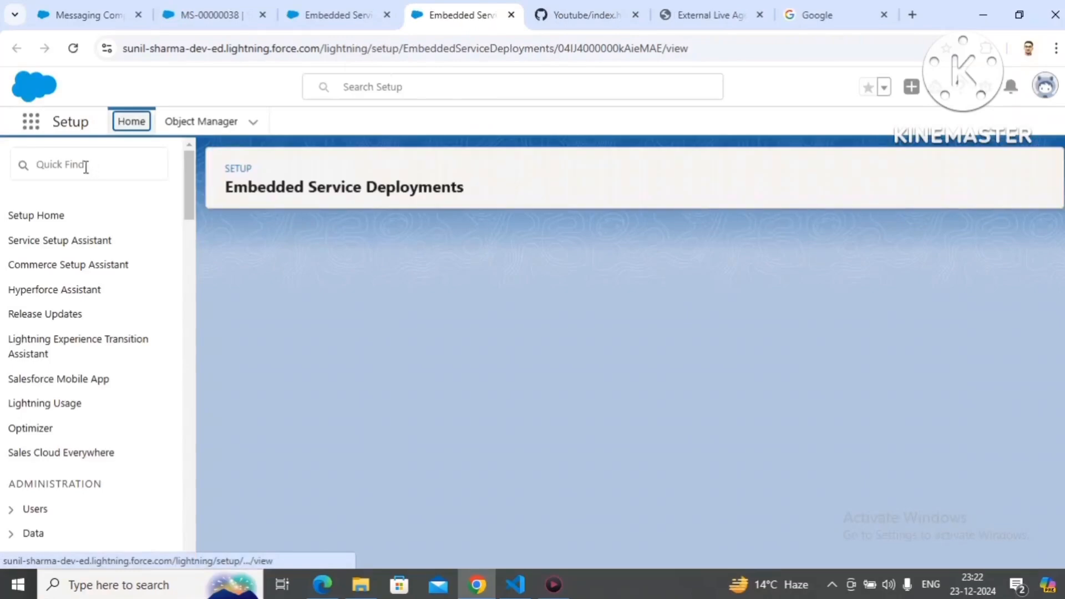
left_click(86, 167)
type("messaging")
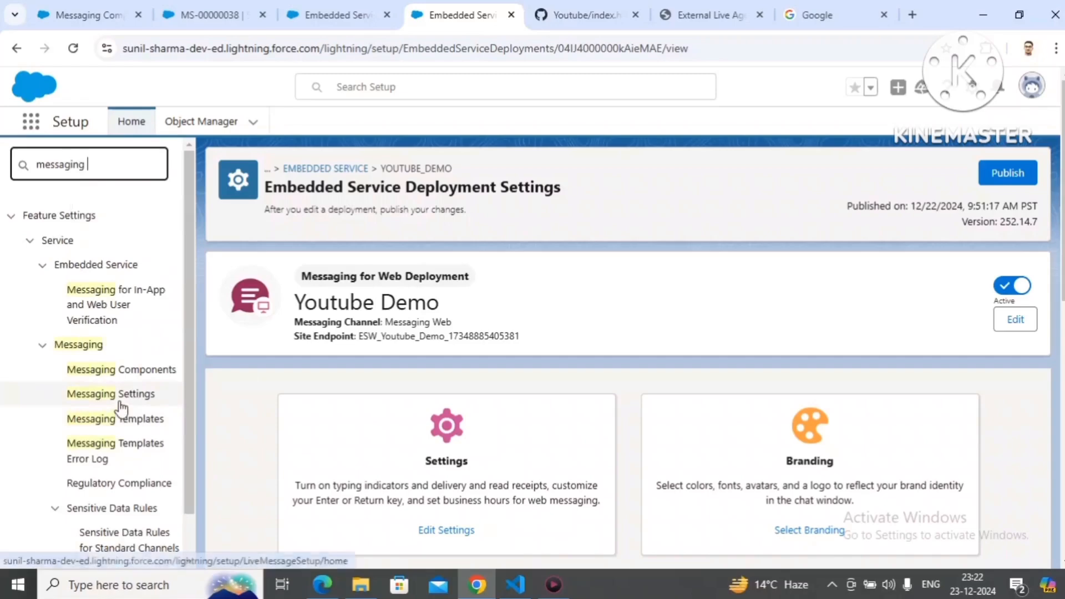
left_click(120, 403)
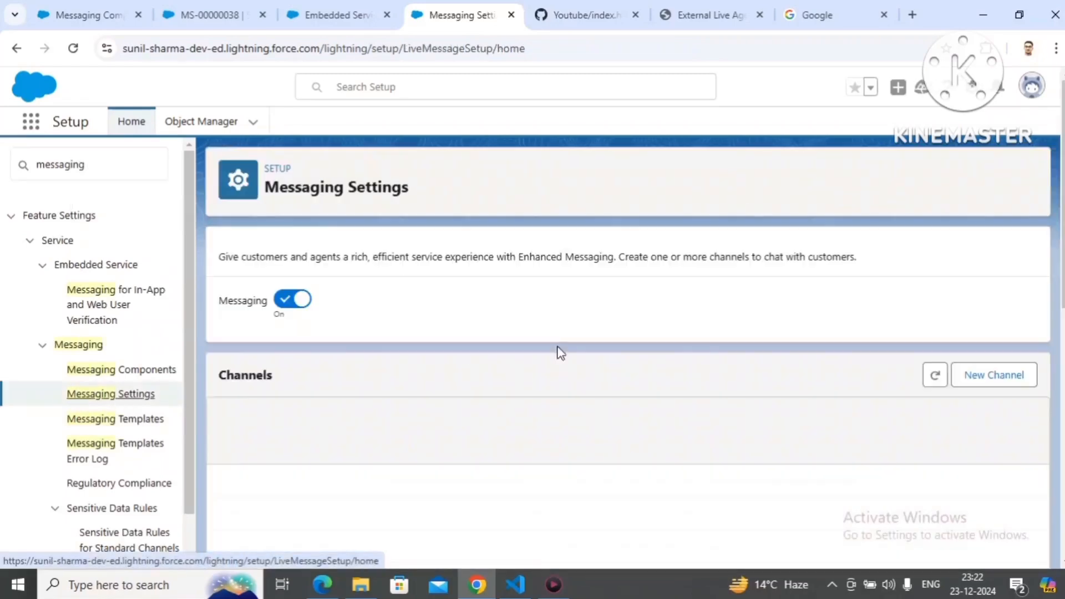
Step: Open the Messaging Web channel and examine its Parameter Mappings section
scroll(534, 280, "down", 3)
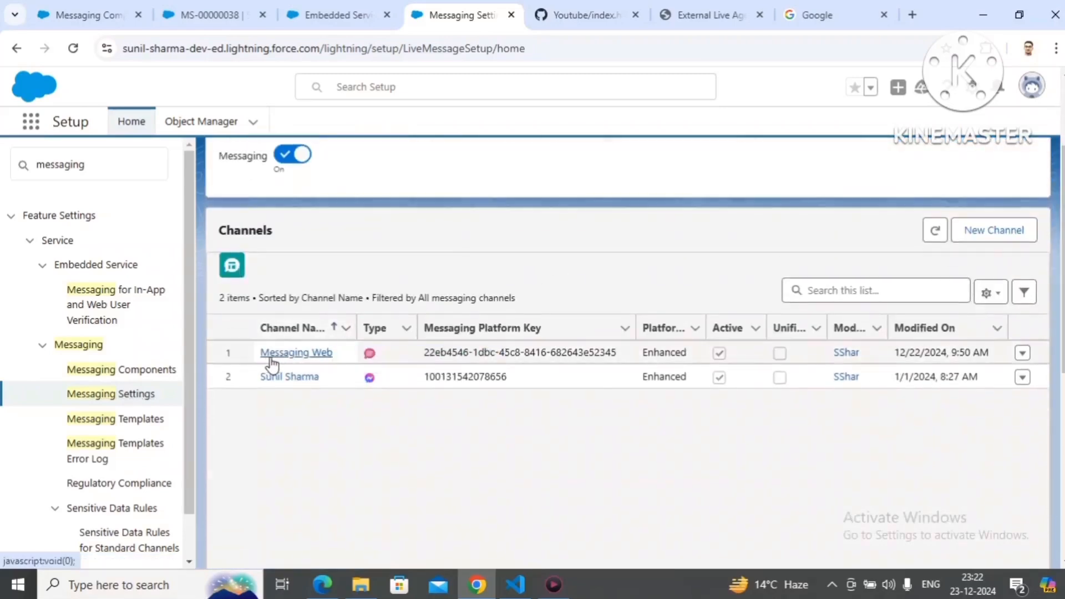
left_click(270, 355)
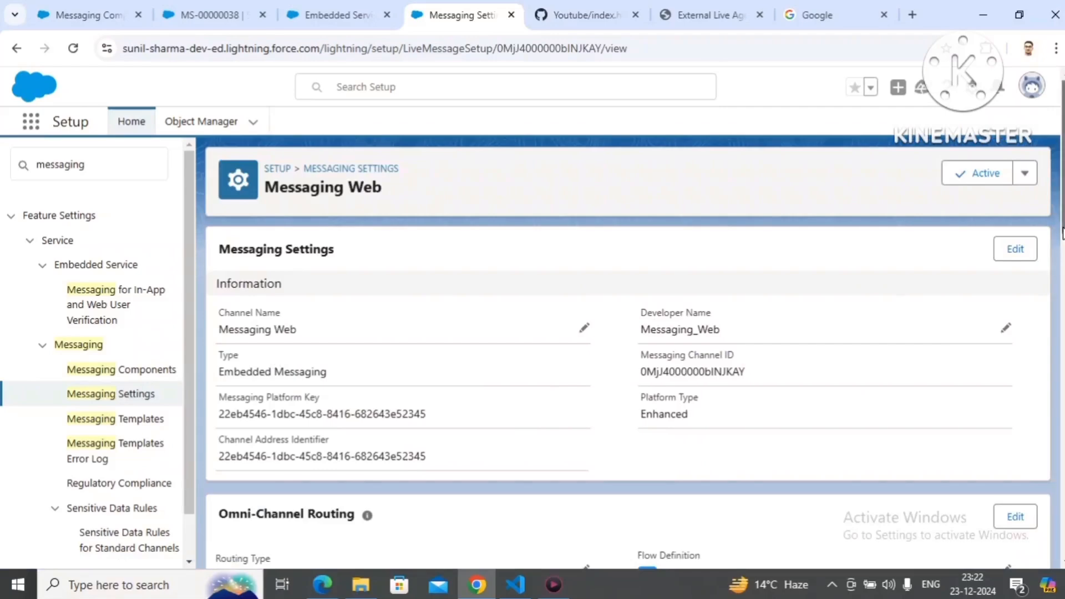
scroll(1062, 242, "down", 3)
scroll(628, 354, "down", 10)
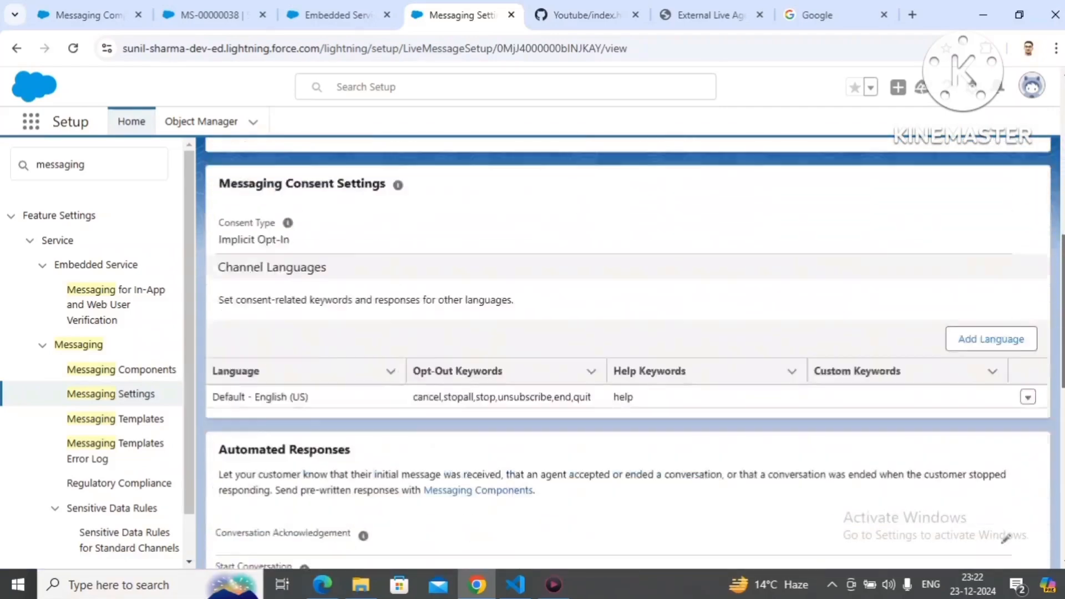
scroll(628, 355, "down", 7)
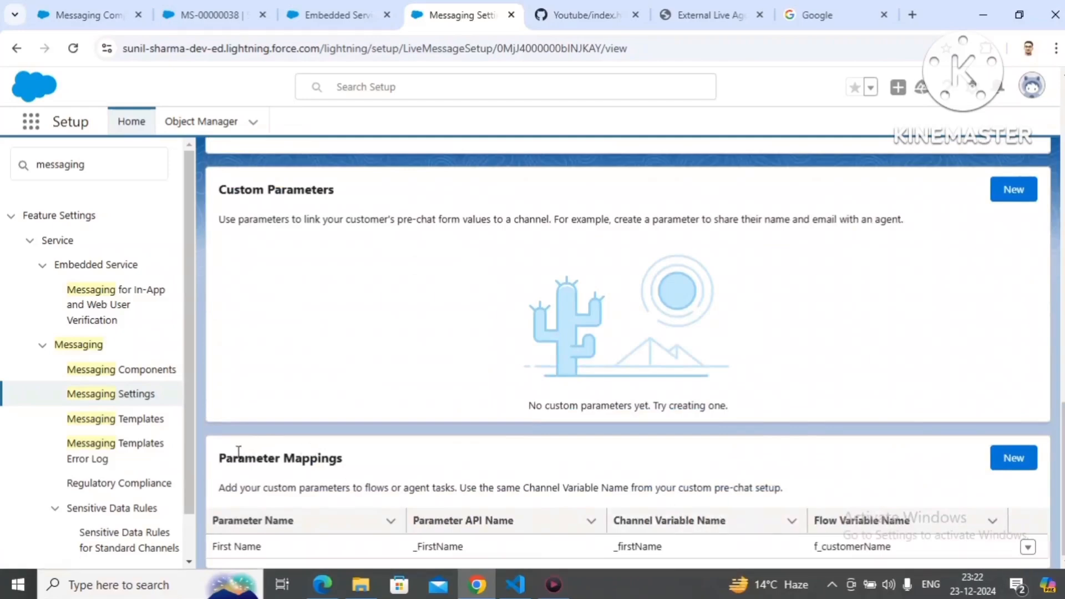
left_click_drag(238, 452, 341, 465)
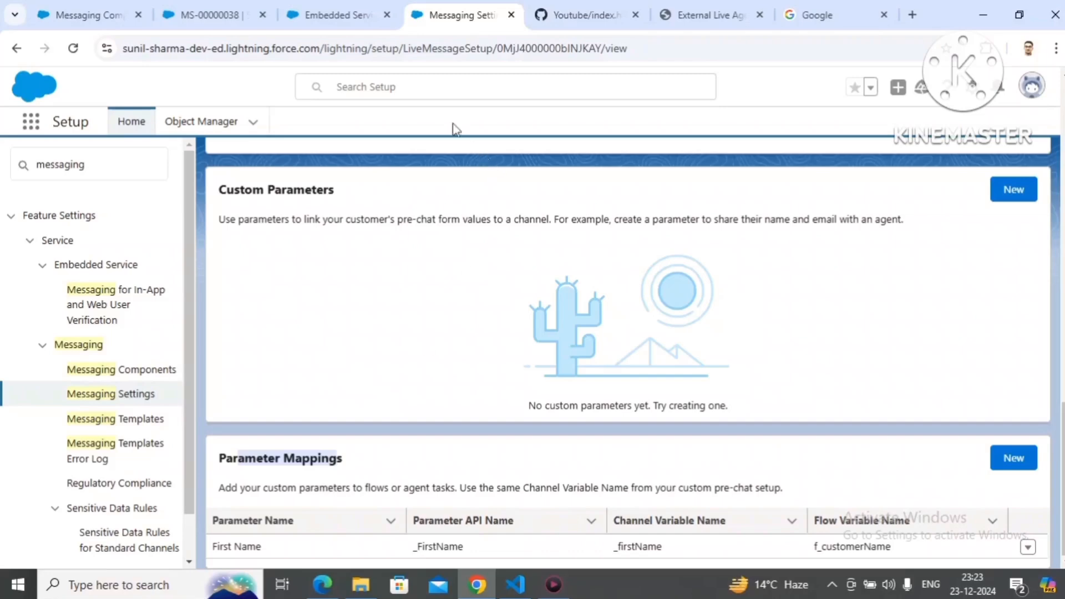
Step: Duplicate the Messaging Web channel's browser tab and open the Flows list in the copy by searching Setup for "flow"
right_click(448, 17)
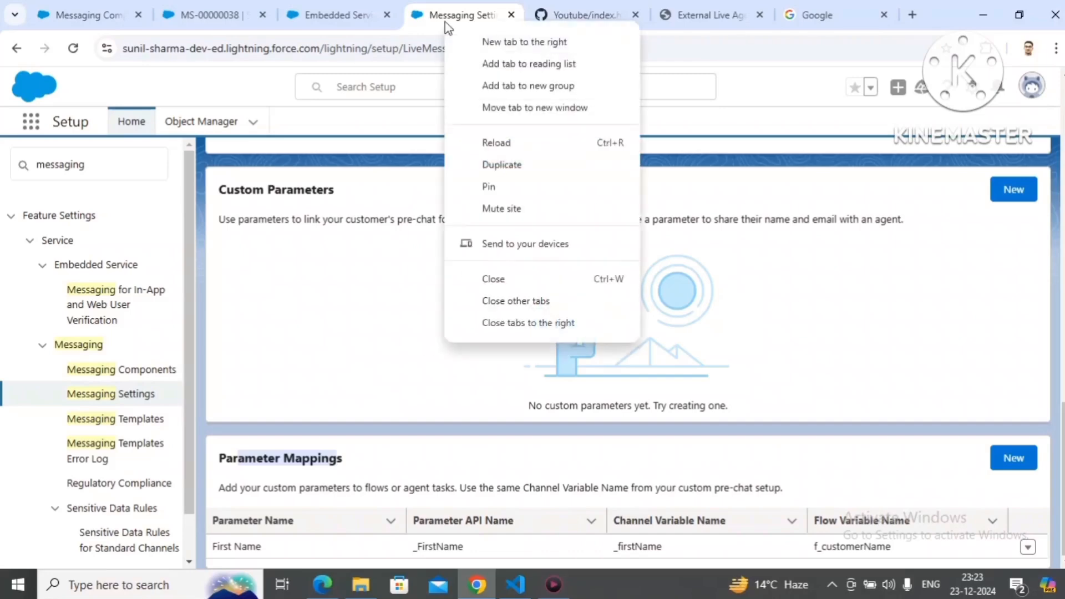
left_click(492, 166)
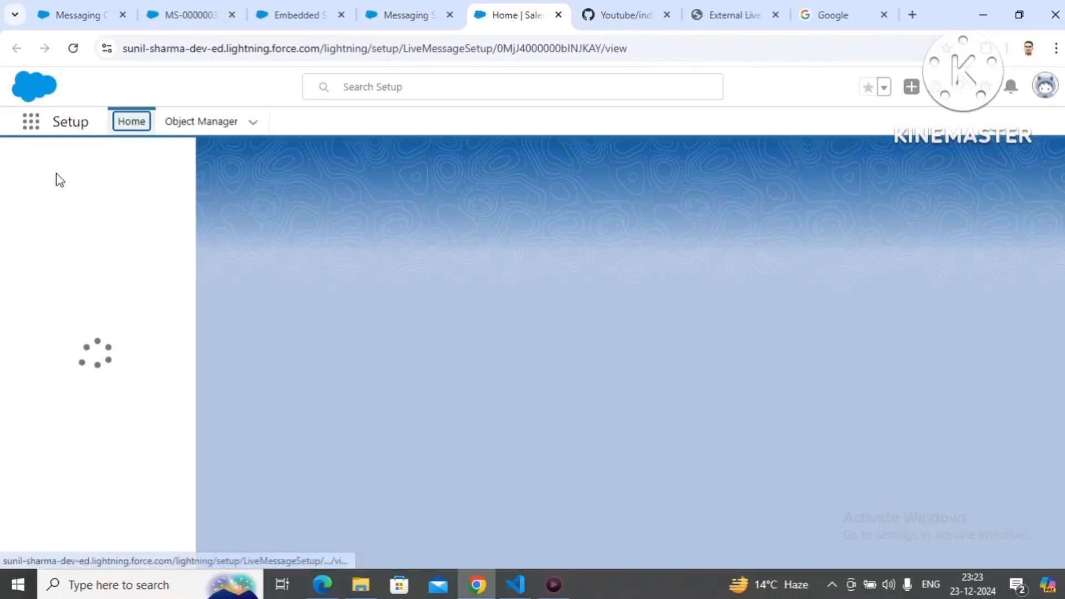
left_click(79, 165)
type("flow")
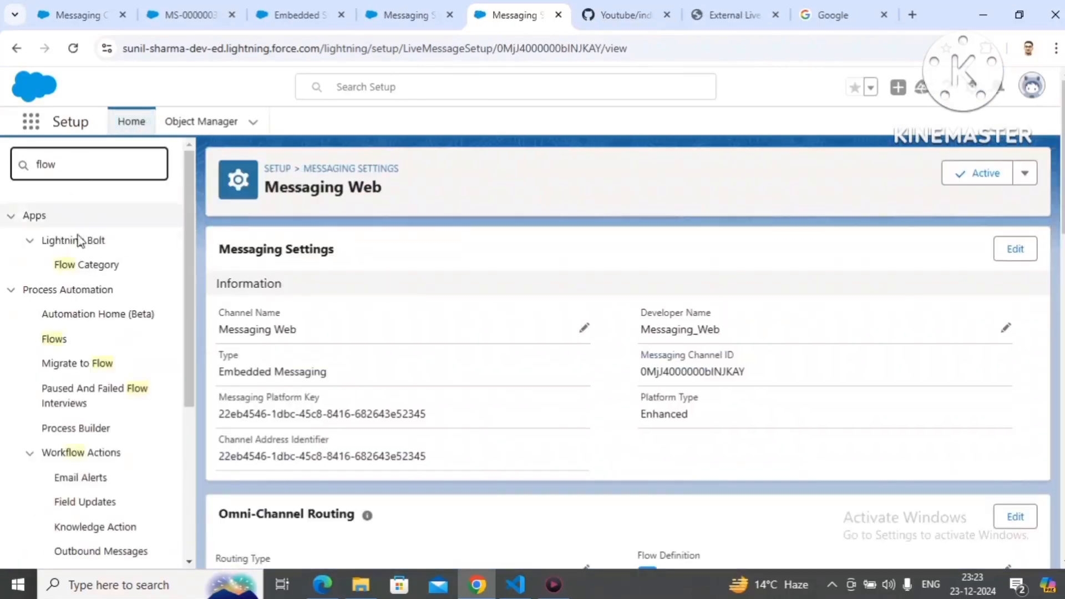
left_click(55, 340)
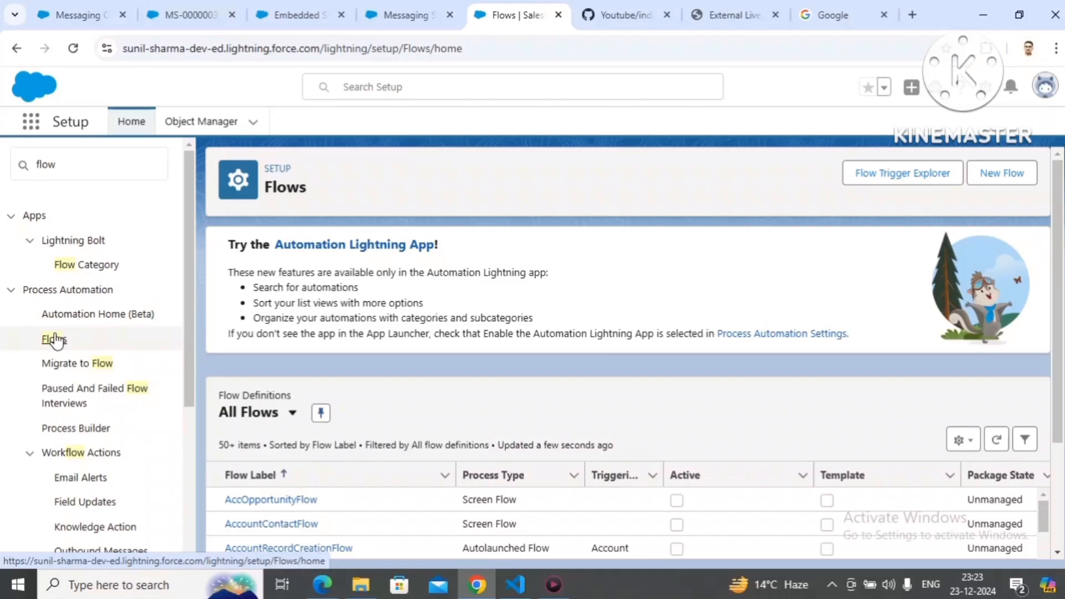
Step: Find the Route To YoutubeDemo omni-channel flow in the All Flows list and open it in Flow Builder
left_click_drag(1059, 311, 1059, 424)
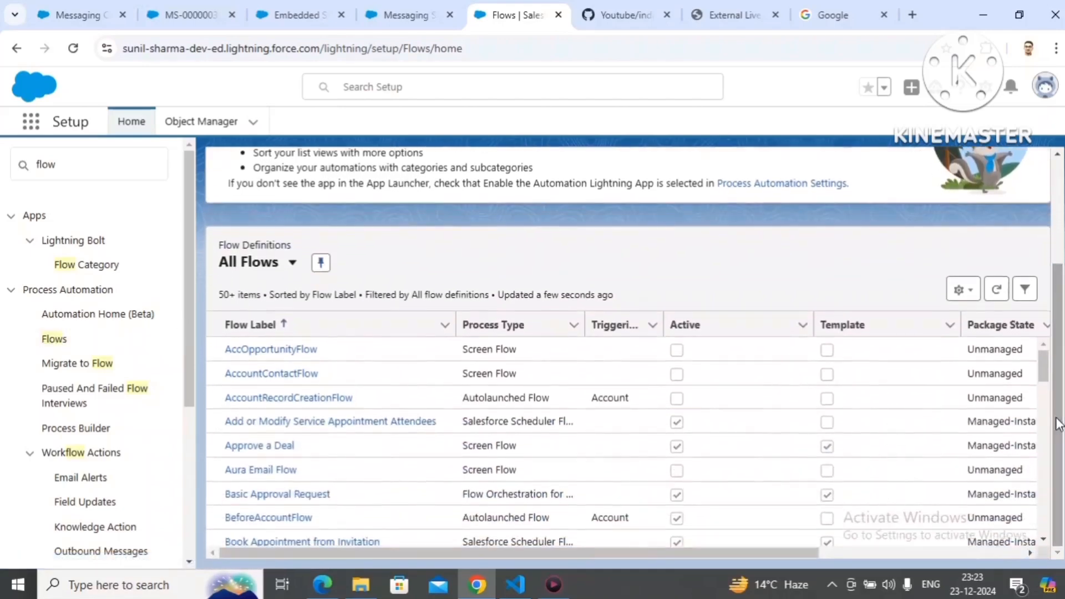
left_click_drag(1046, 380, 1056, 494)
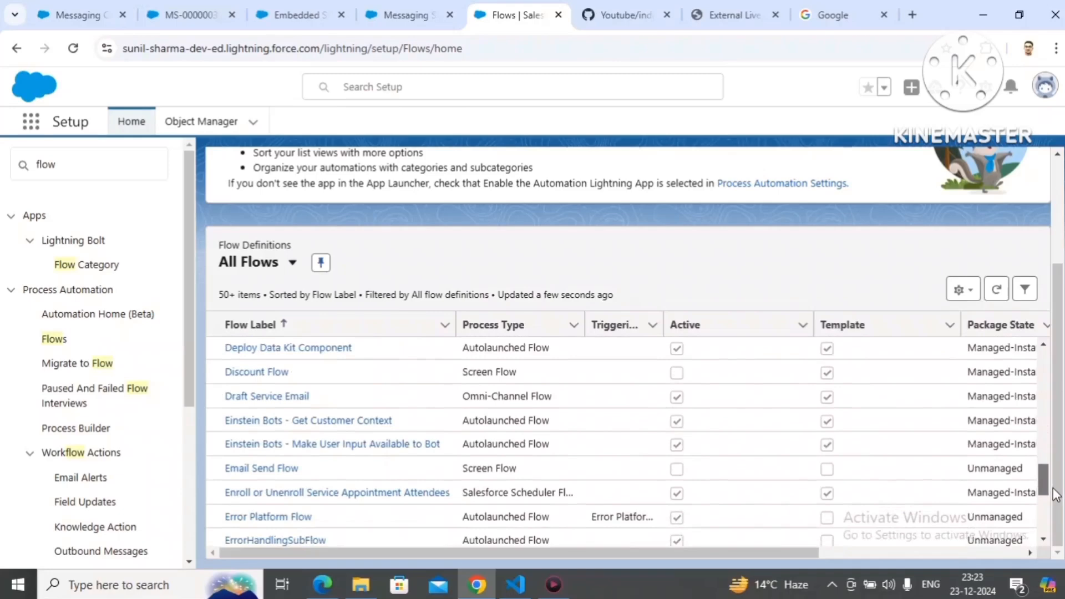
left_click_drag(1055, 495, 1044, 539)
scroll(1044, 536, "down", 3)
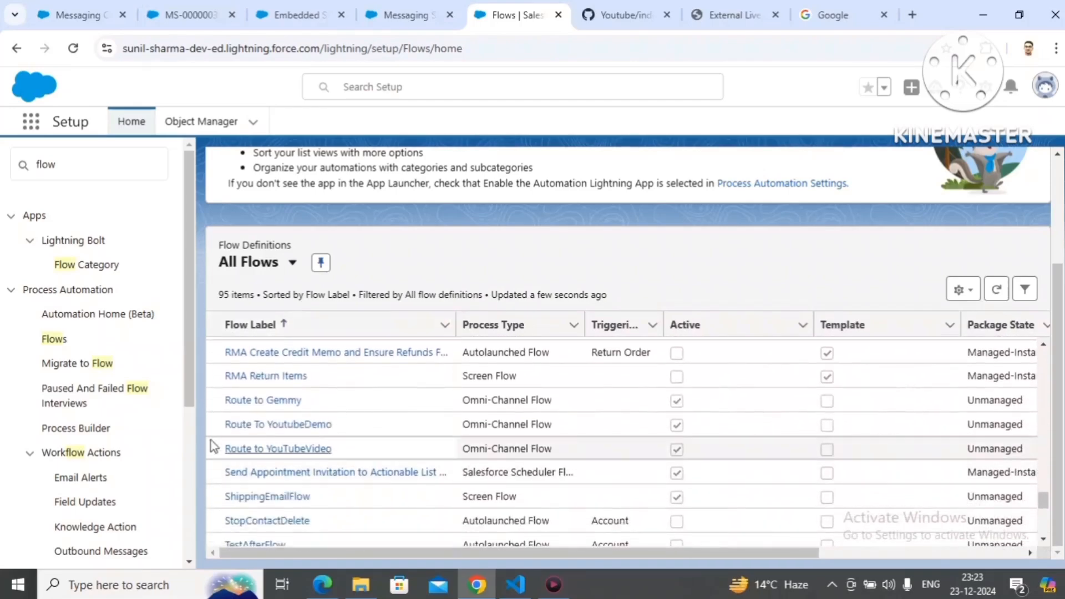
left_click(253, 430)
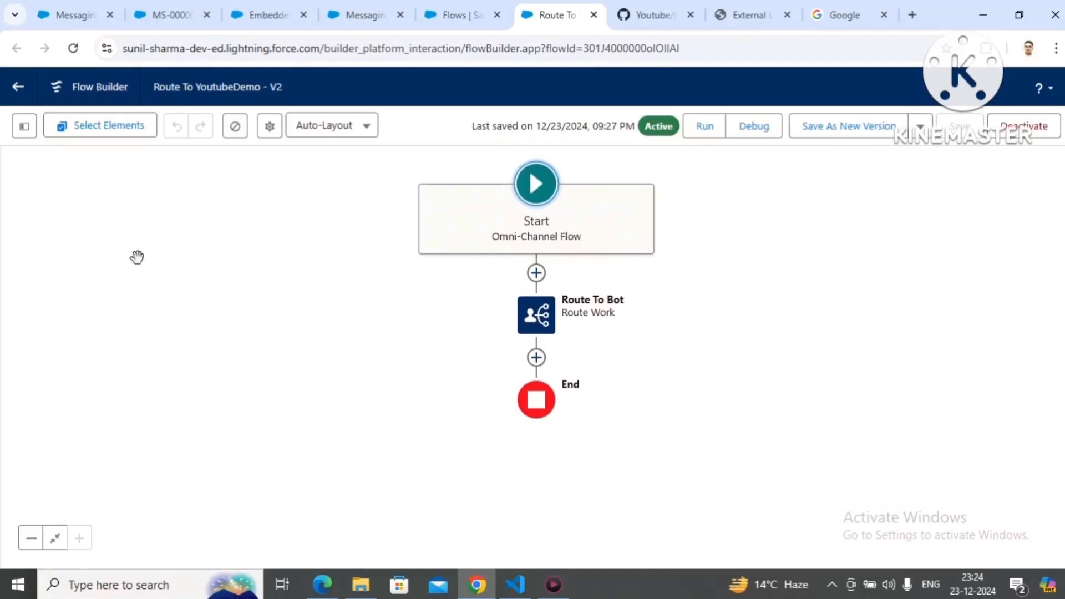
Step: Begin a new flow resource of type Variable with the API name f_FirstName
left_click(23, 131)
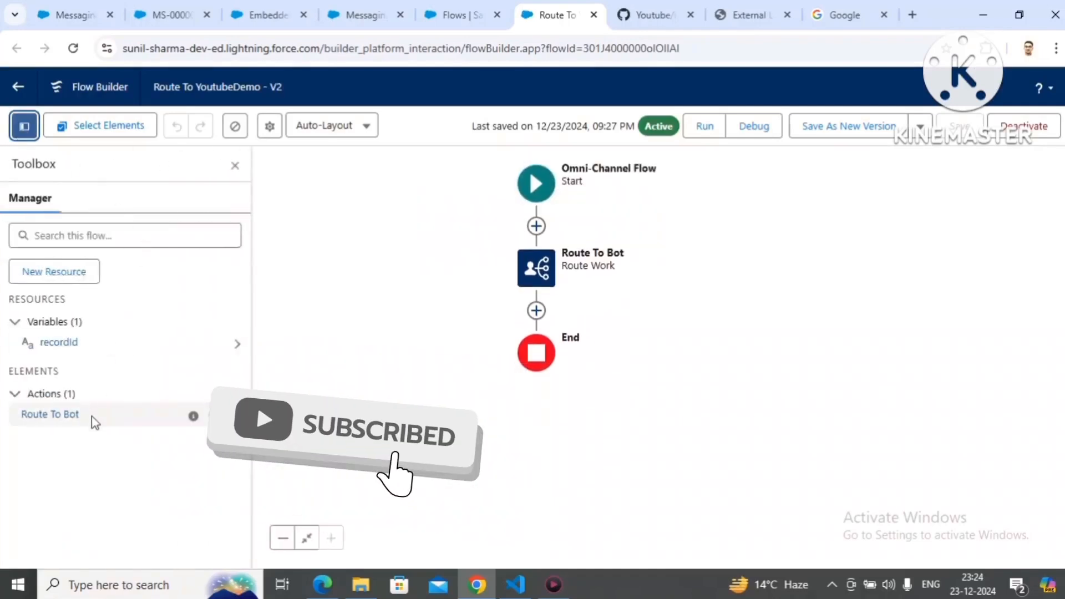
left_click(77, 281)
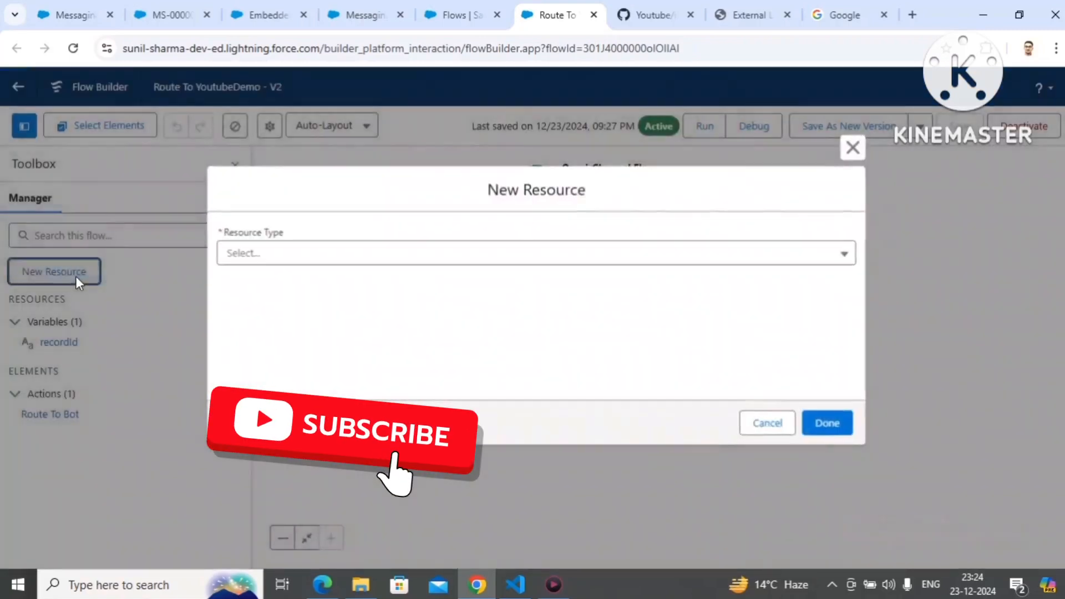
left_click(312, 264)
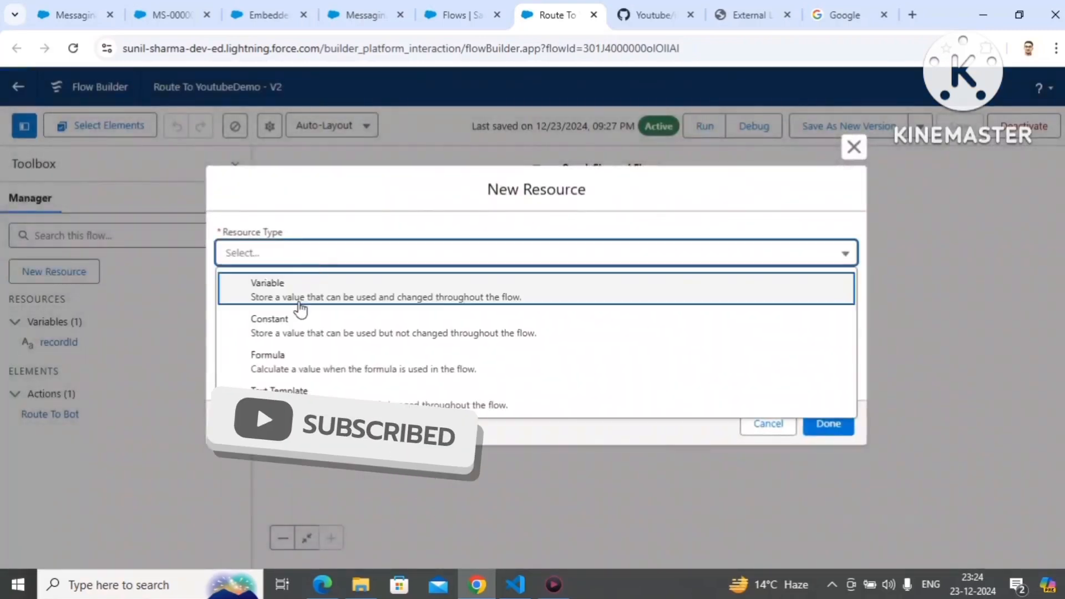
left_click(300, 290)
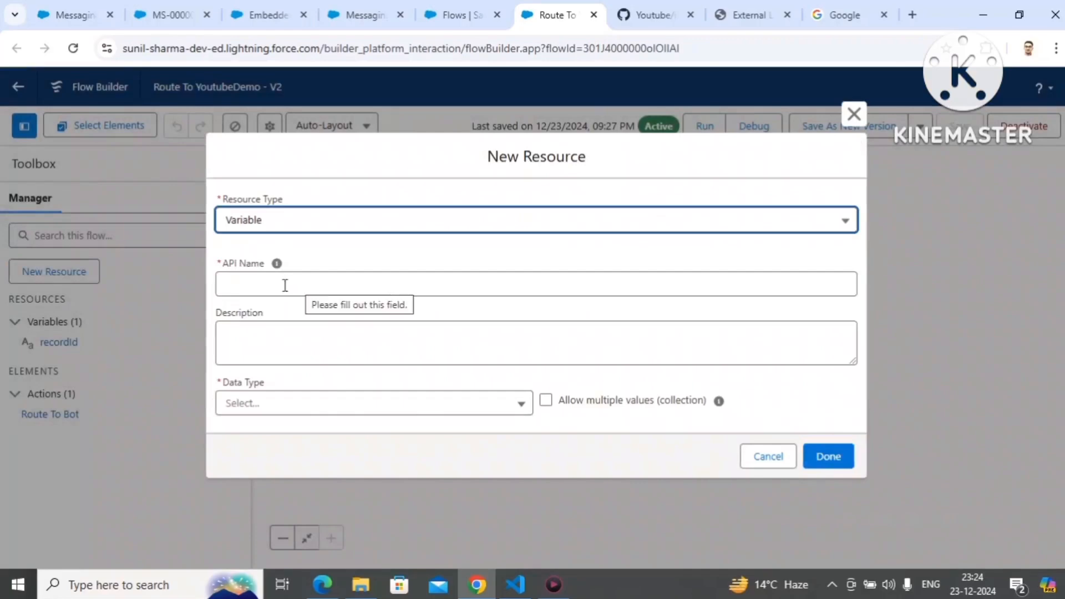
left_click(273, 285)
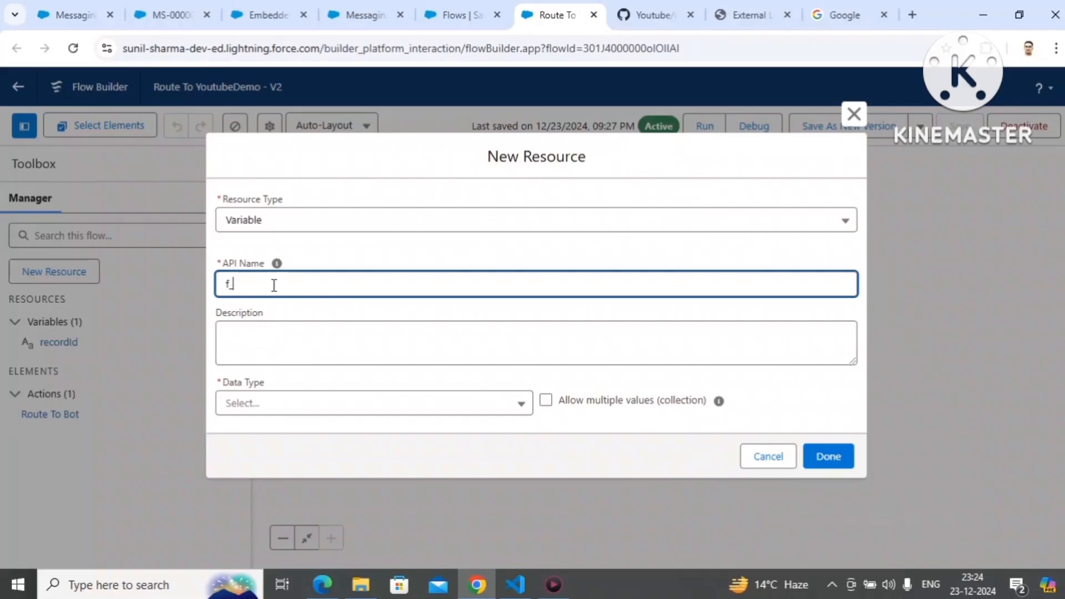
type("f_FirstName")
Step: Give the f_FirstName variable the Text data type, make it available for input and create it
left_click(265, 420)
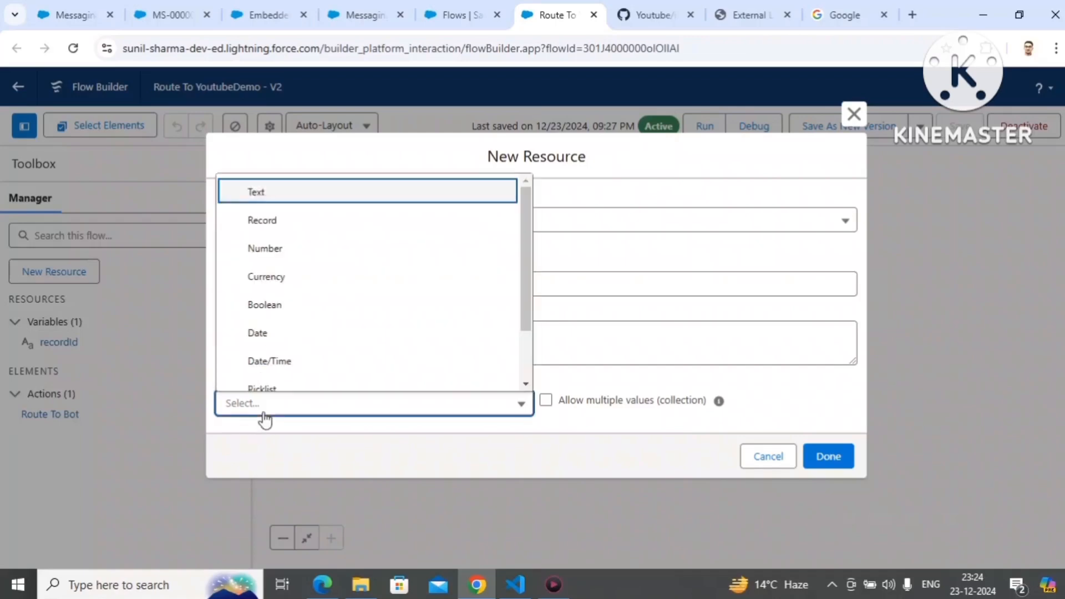
left_click(312, 197)
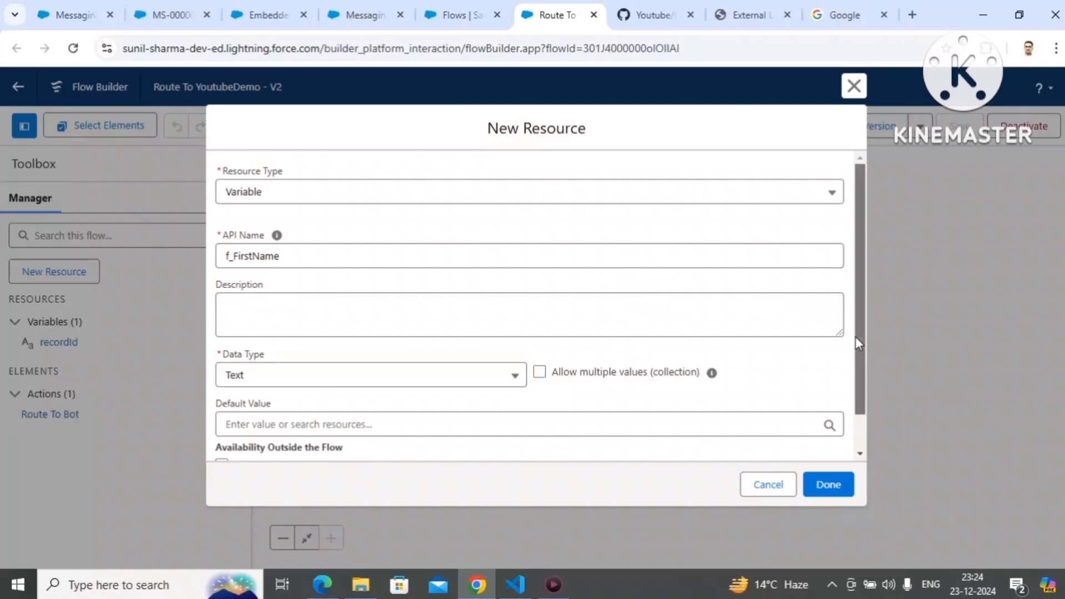
scroll(855, 336, "down", 1)
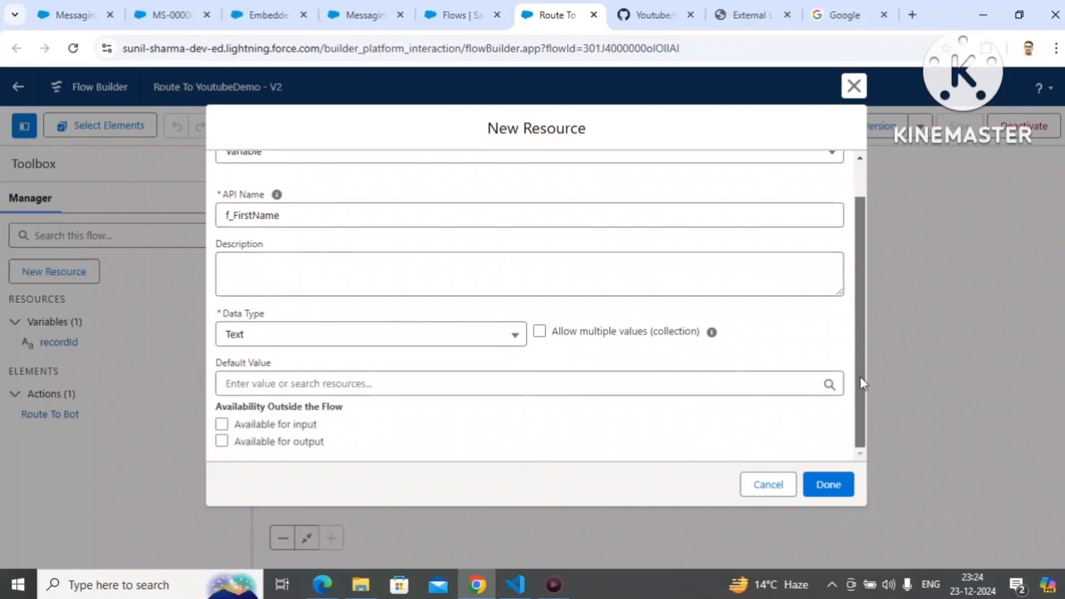
left_click(222, 425)
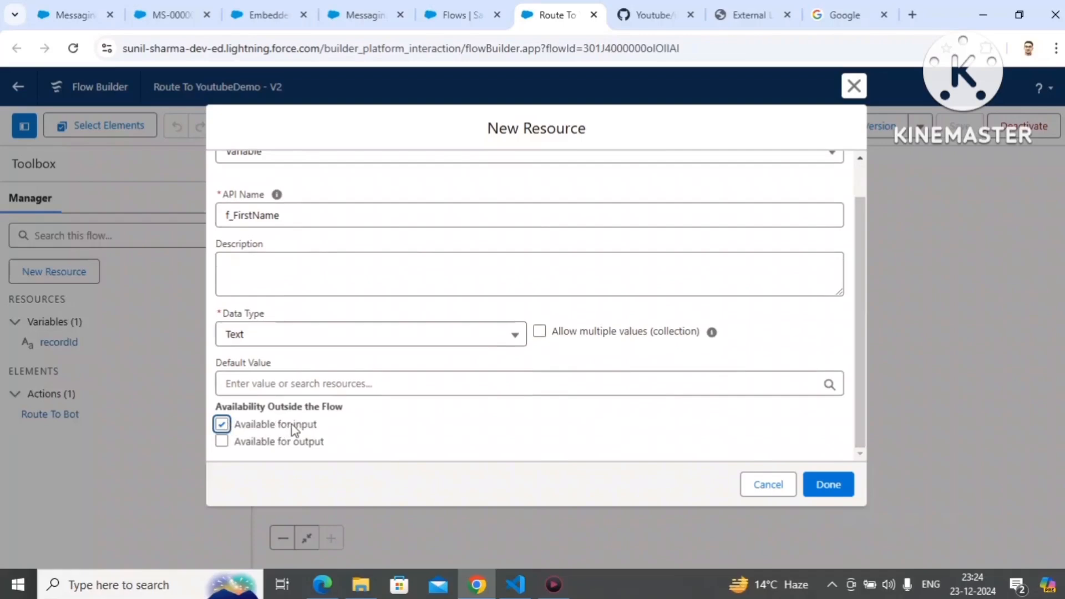
left_click(294, 215)
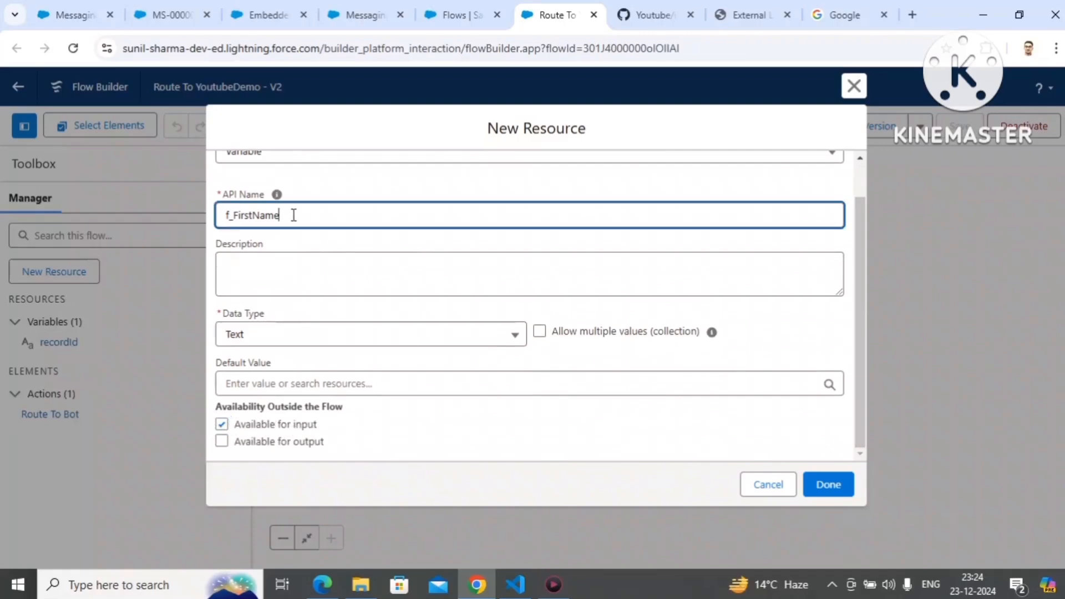
double_click(294, 215)
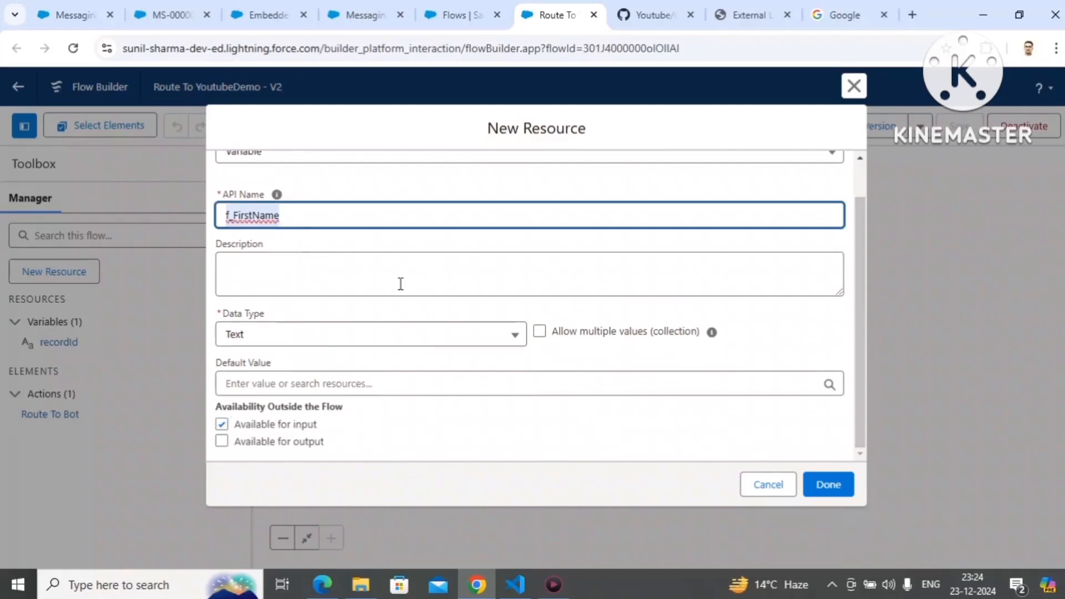
left_click(822, 488)
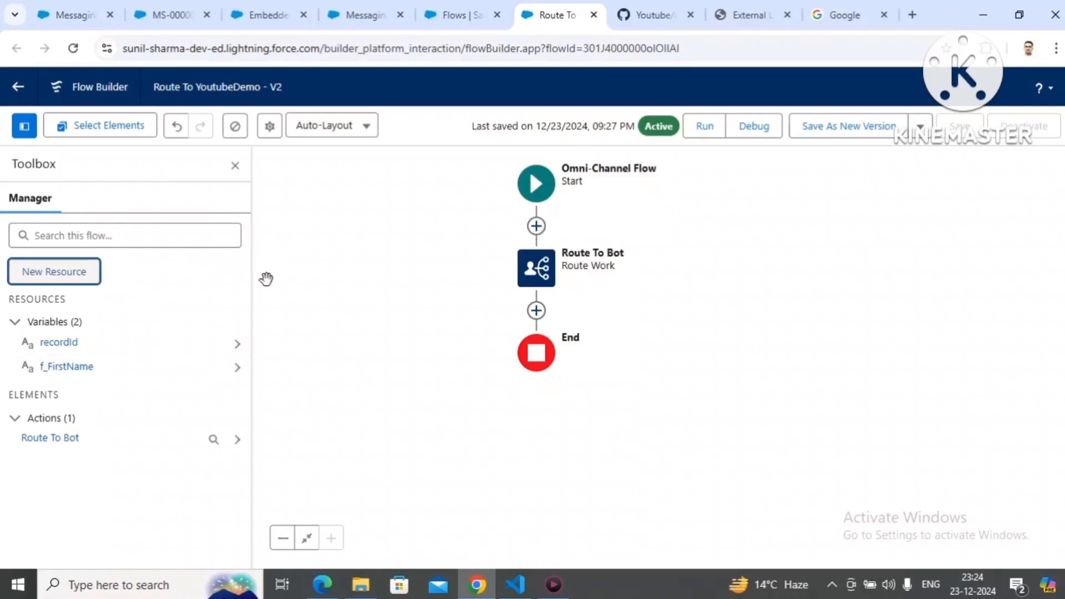
left_click(87, 283)
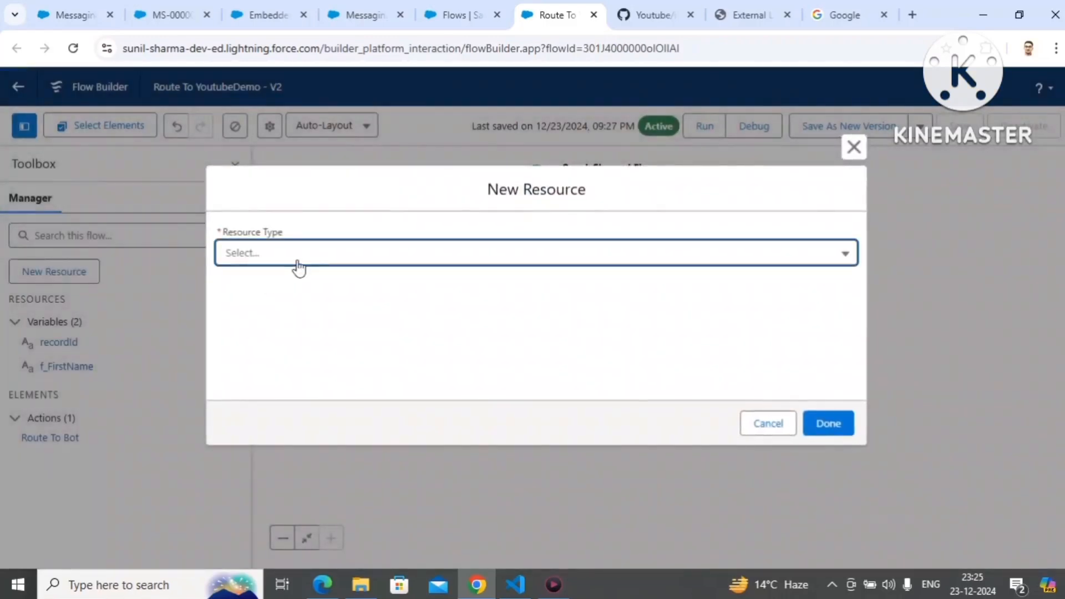
left_click(856, 158)
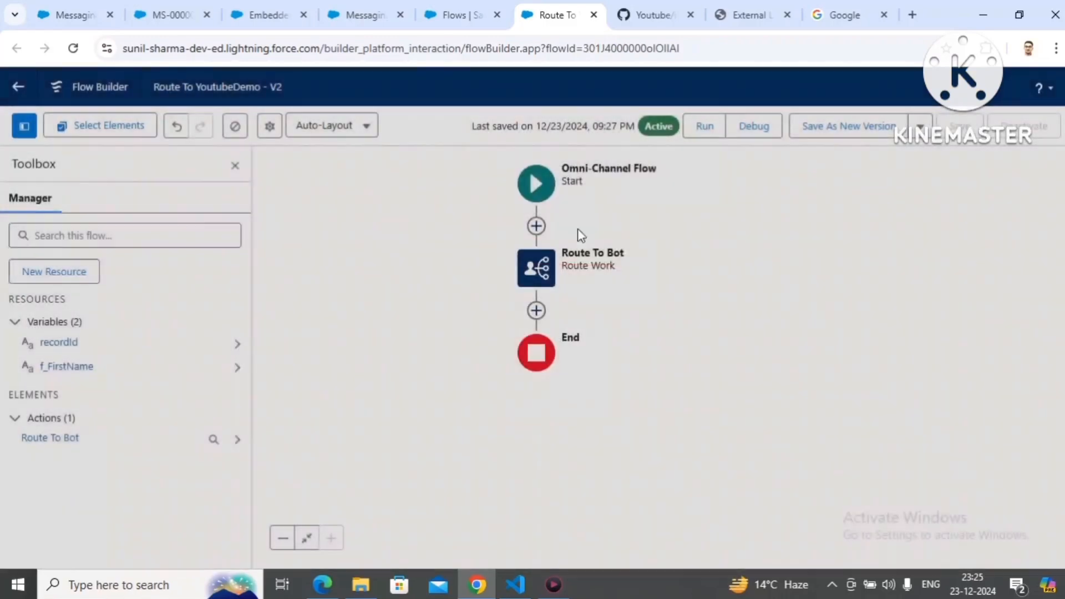
left_click(536, 226)
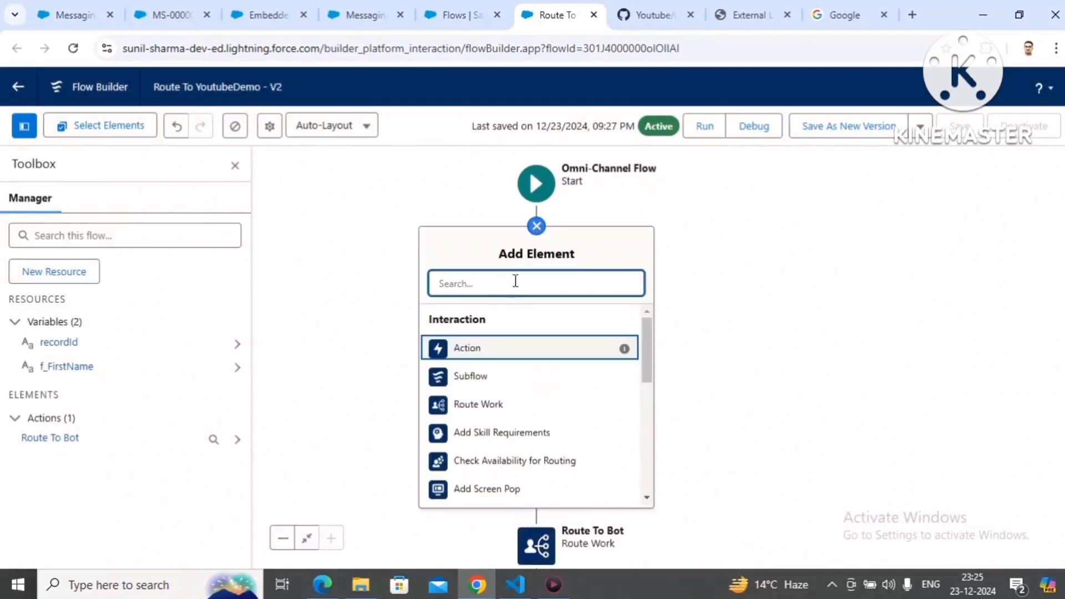
left_click(539, 228)
Step: Begin another flow resource of type Variable with the API name input_record
left_click(84, 280)
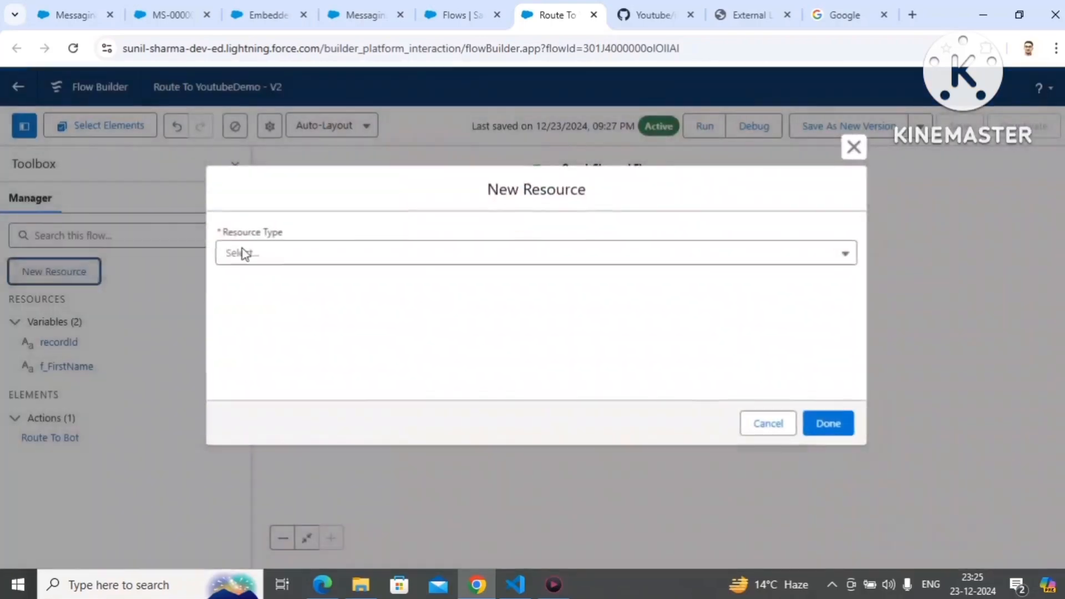
left_click(244, 254)
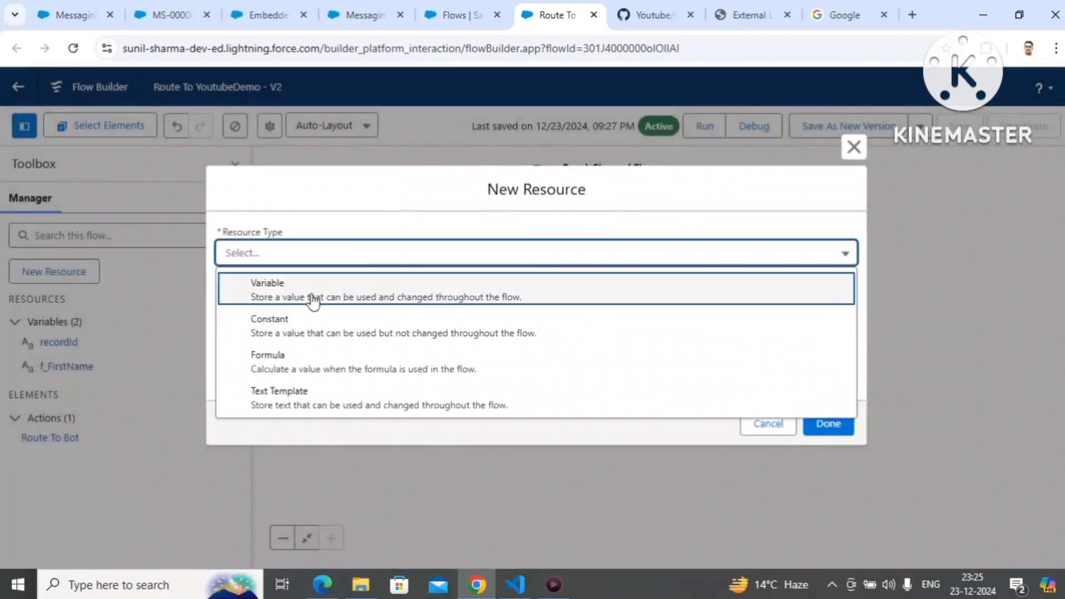
left_click(312, 298)
left_click(281, 286)
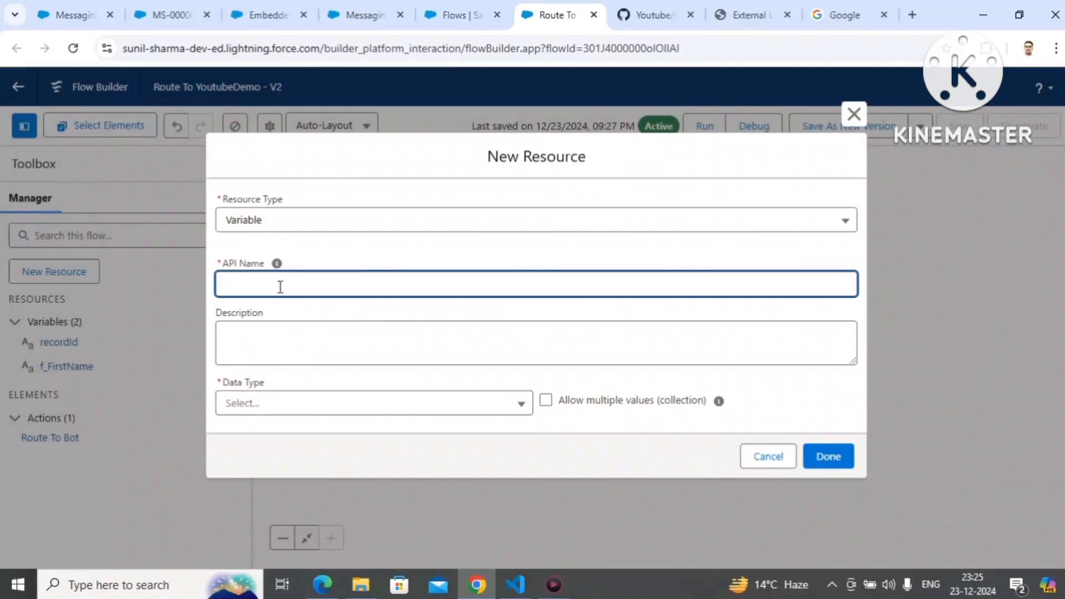
type("input_record")
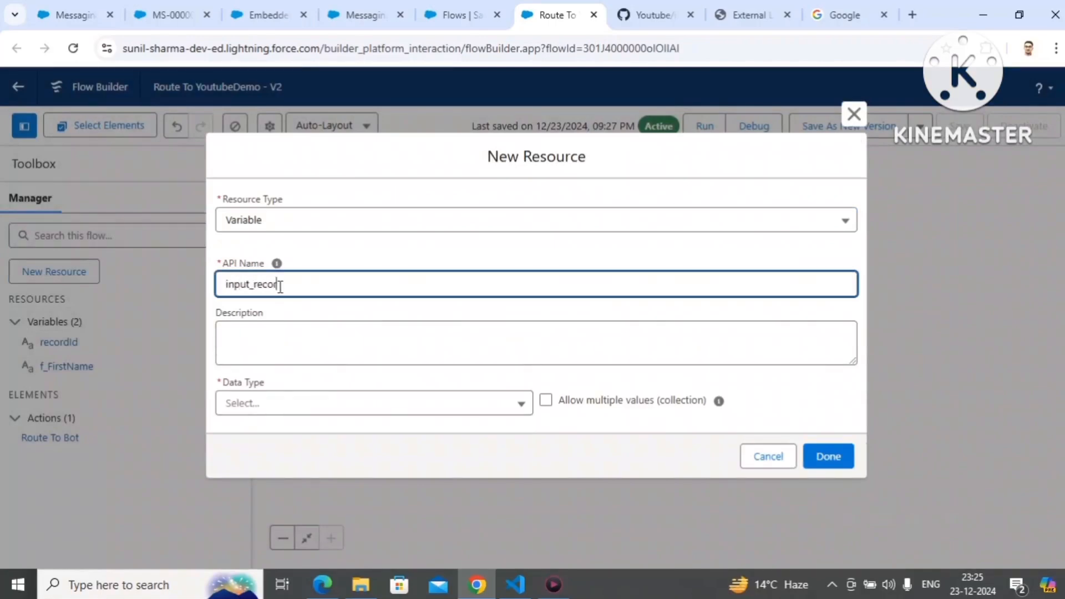
left_click(290, 305)
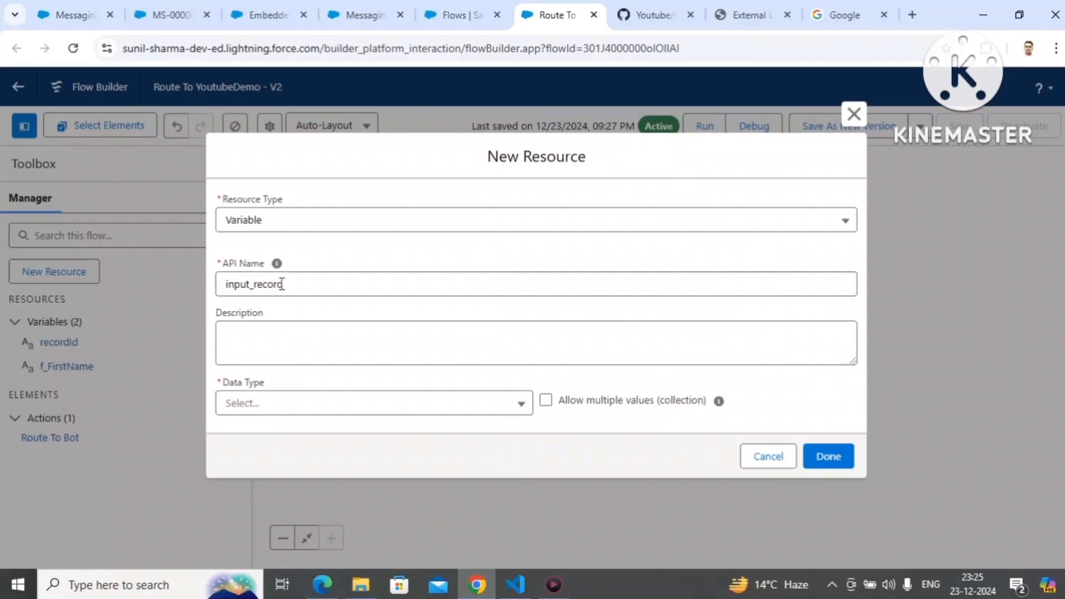
Step: Give input_record the Record data type with the Messaging Session object, make it available for input and create it
left_click(277, 404)
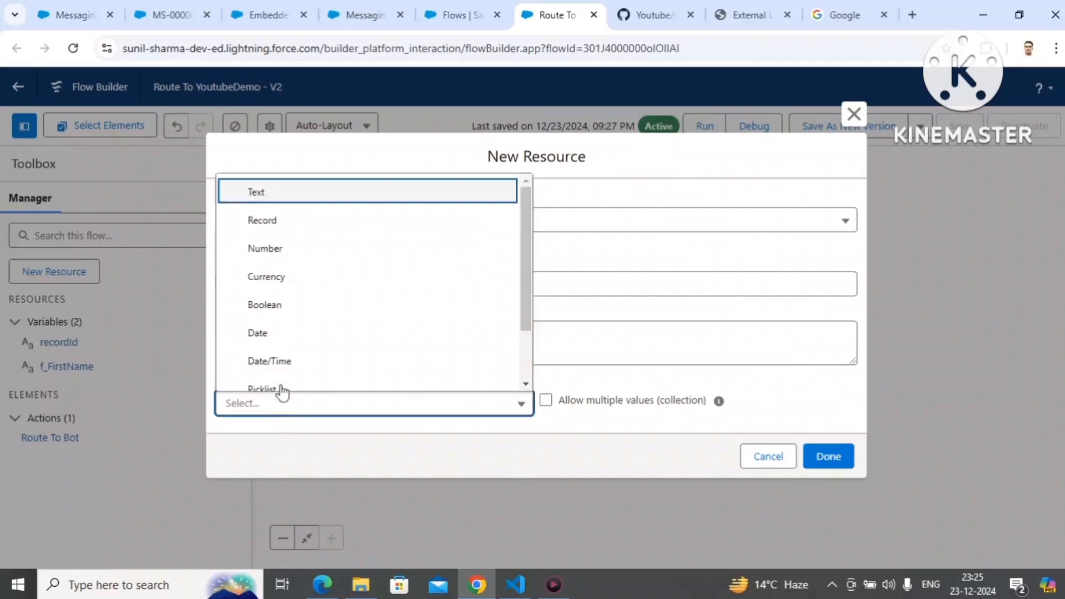
left_click(285, 217)
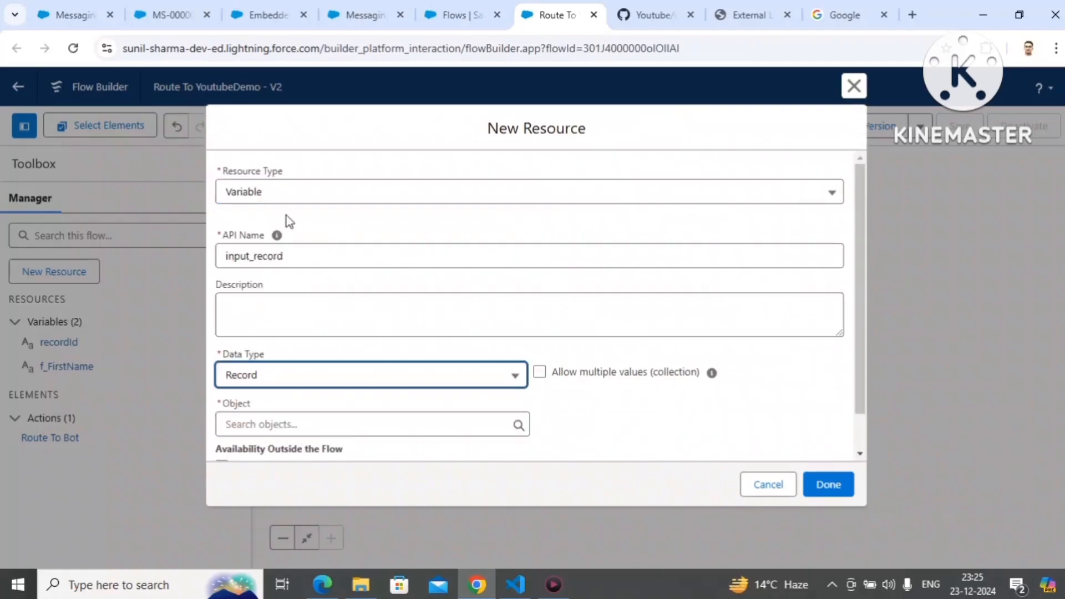
left_click(292, 424)
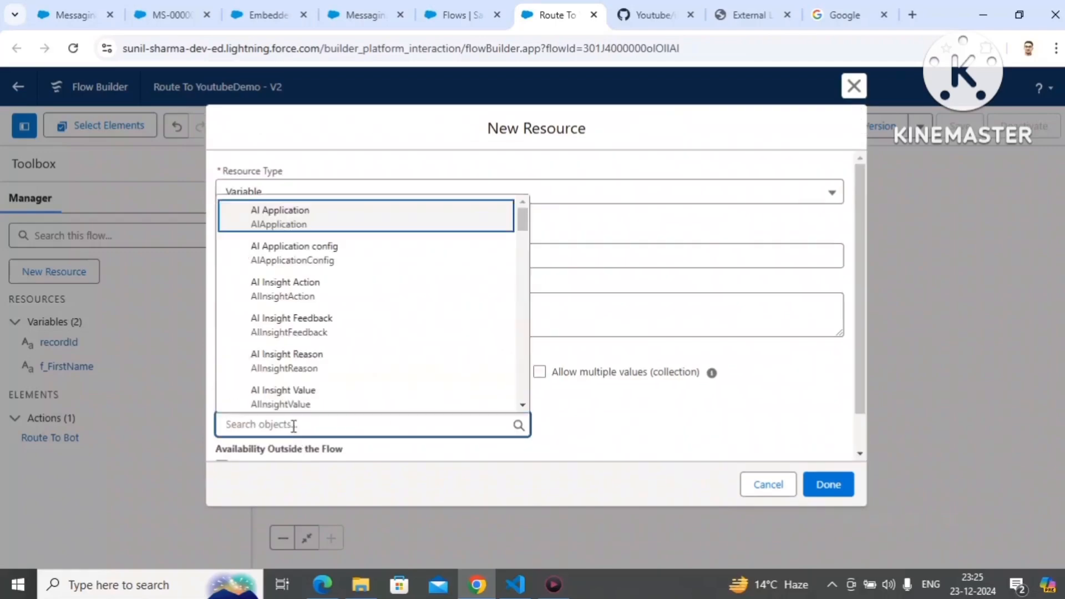
type("messa")
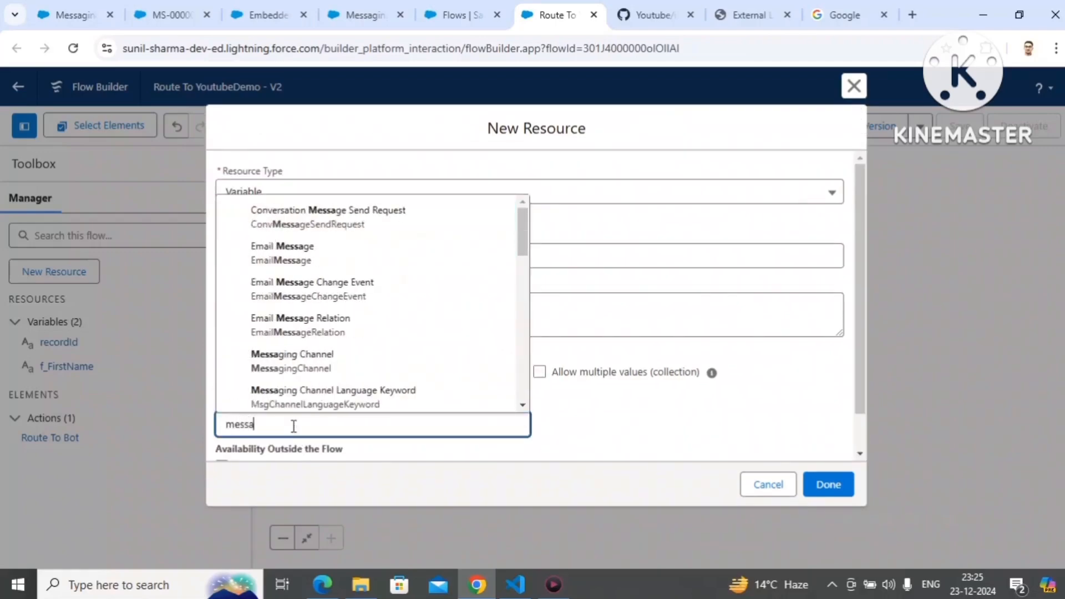
type("ging se")
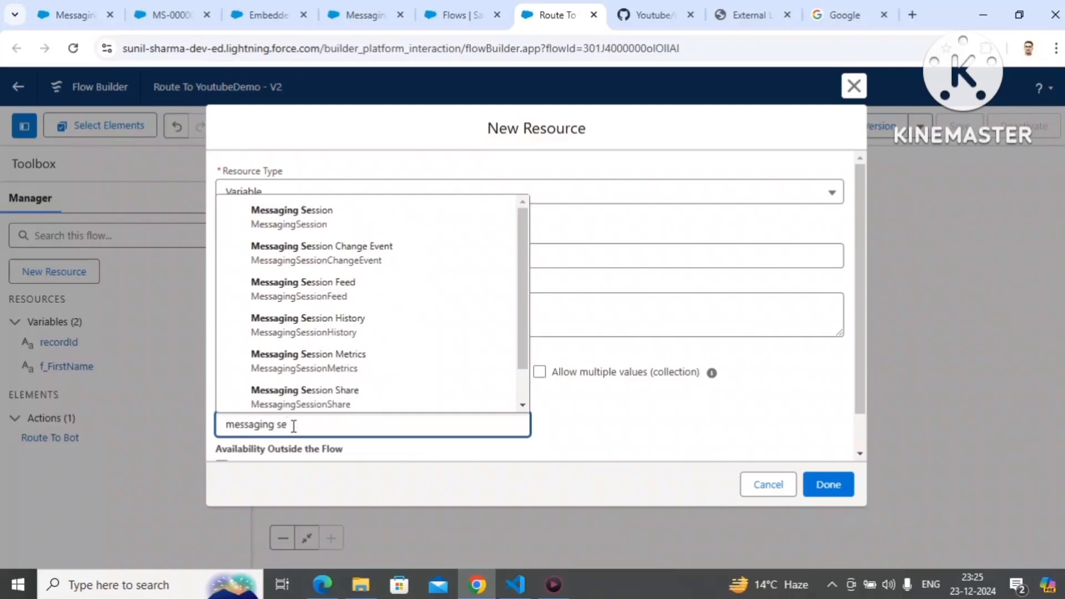
left_click(343, 216)
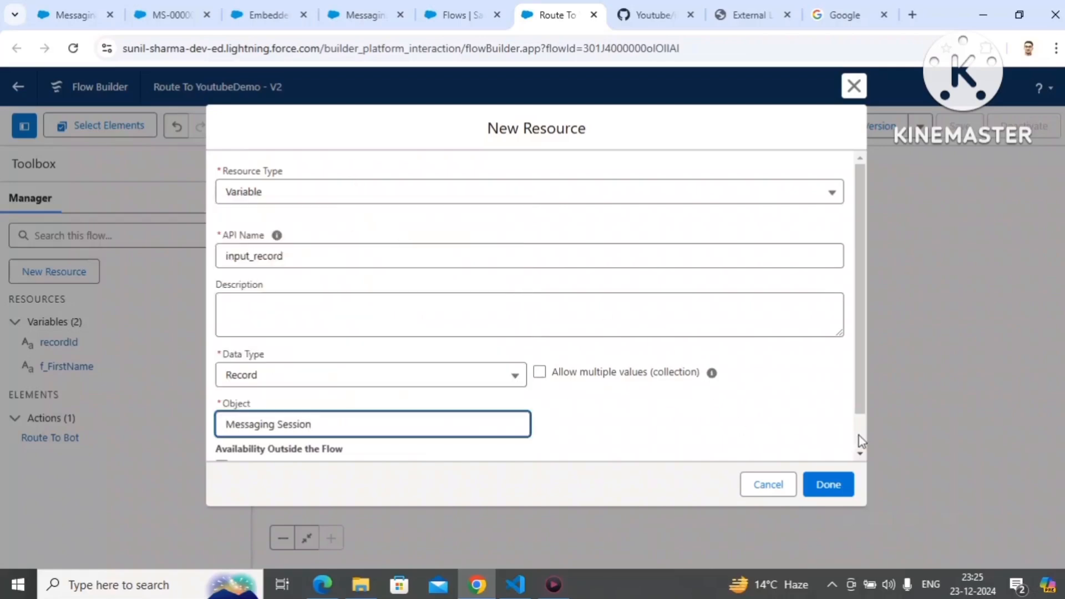
scroll(859, 435, "down", 2)
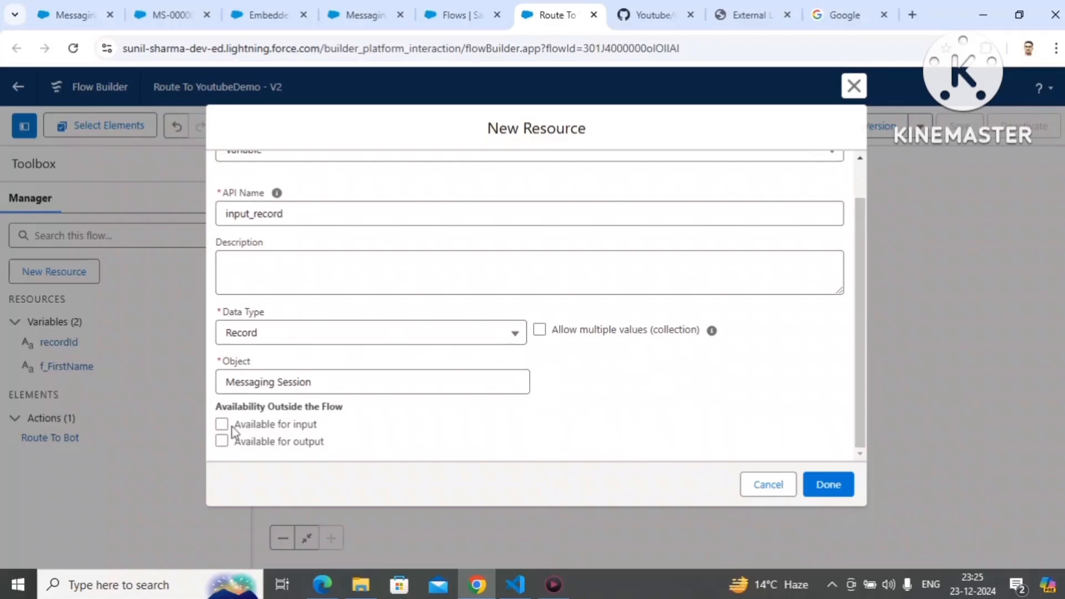
left_click(223, 425)
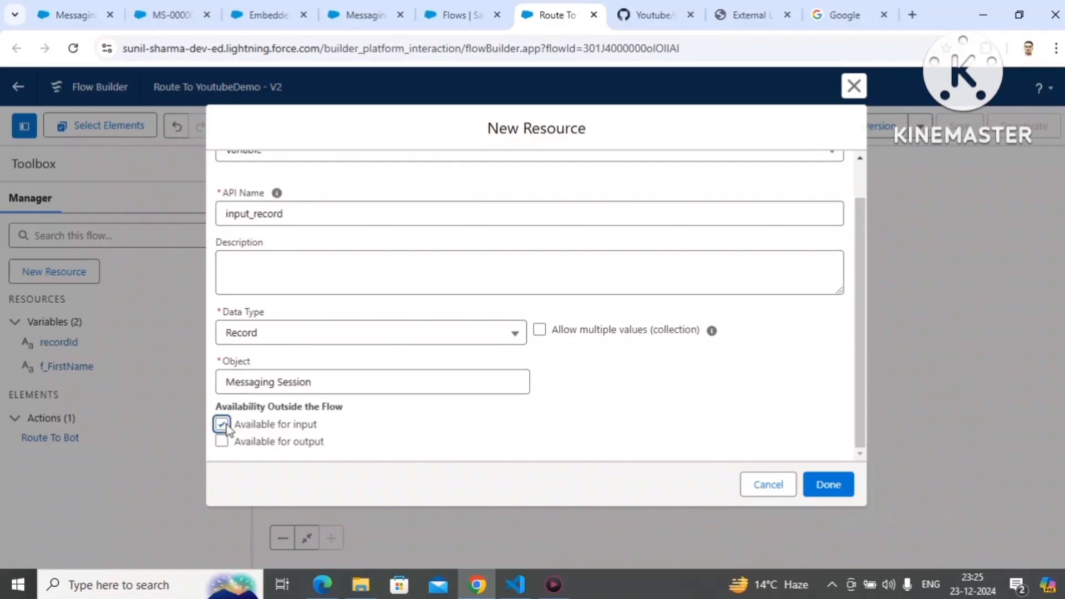
left_click(842, 491)
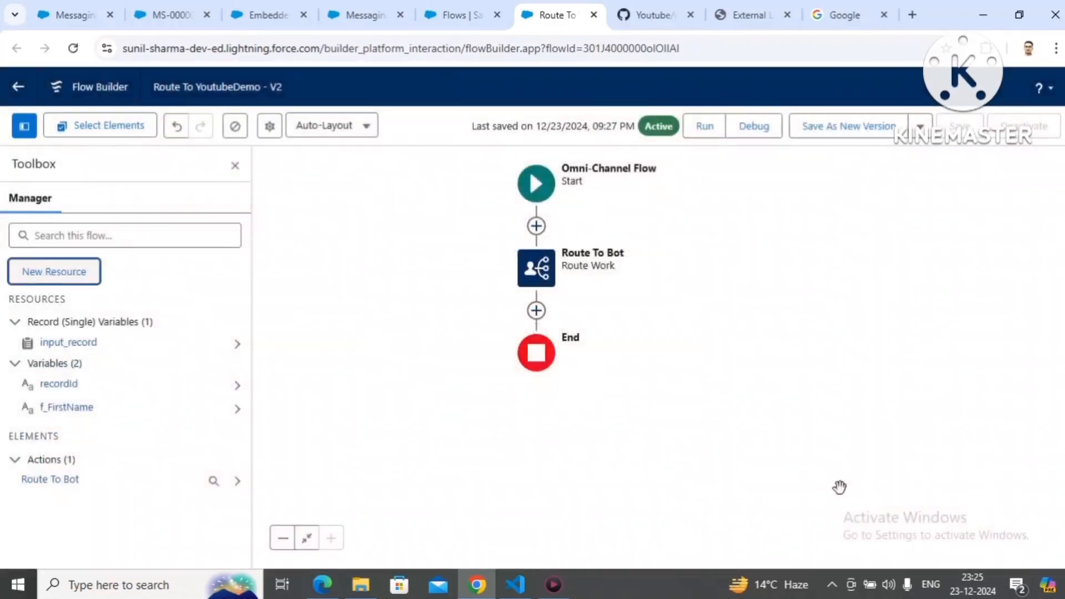
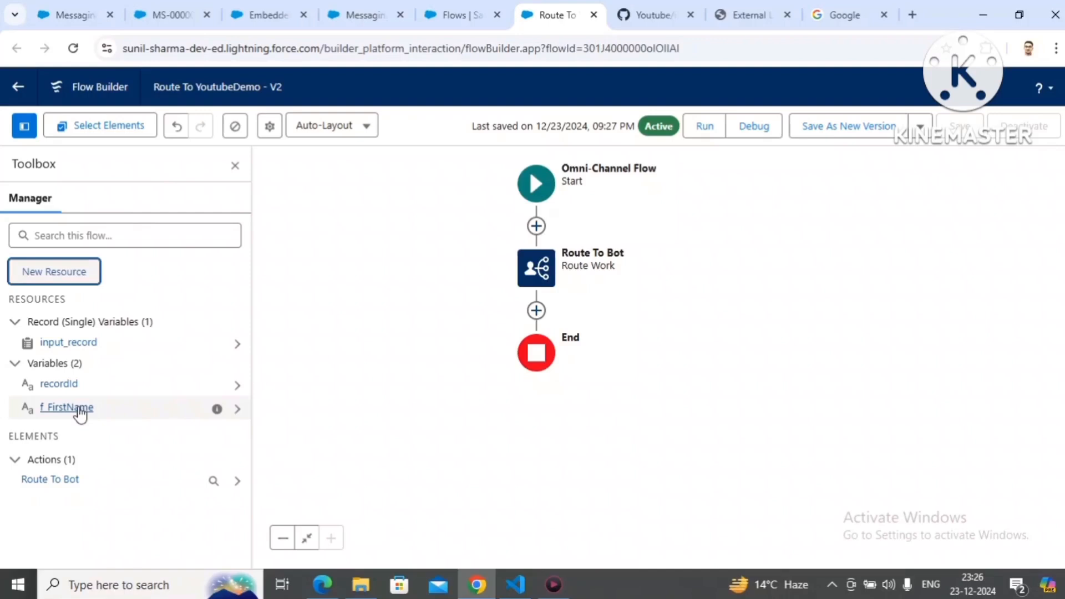
Step: Add an Update Records element labelled Update Messaging User between the flow's start and the Route To Bot element
left_click(536, 225)
type("u")
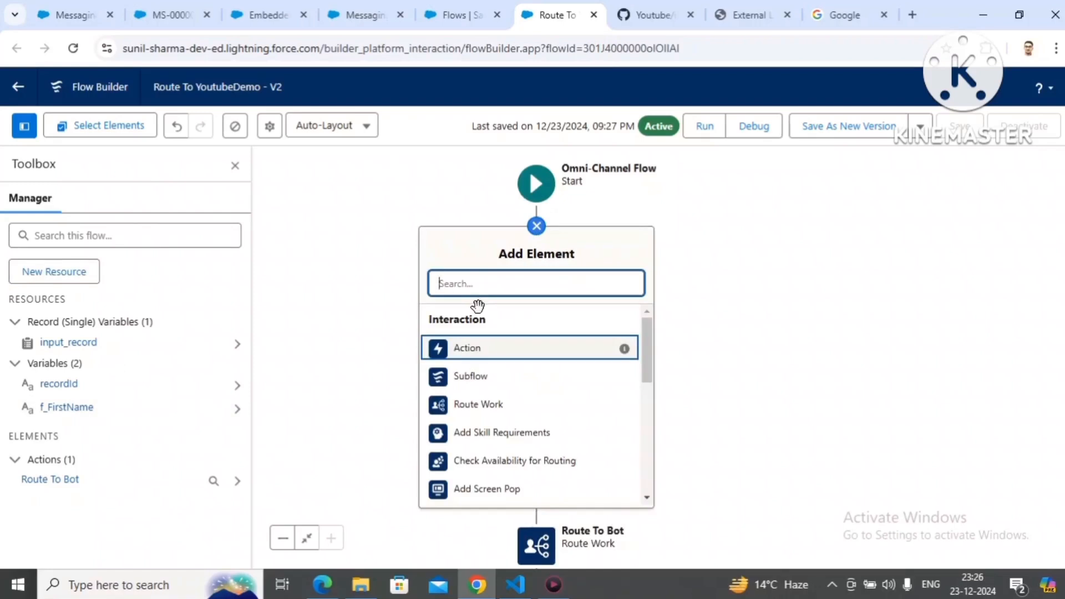
type("pd")
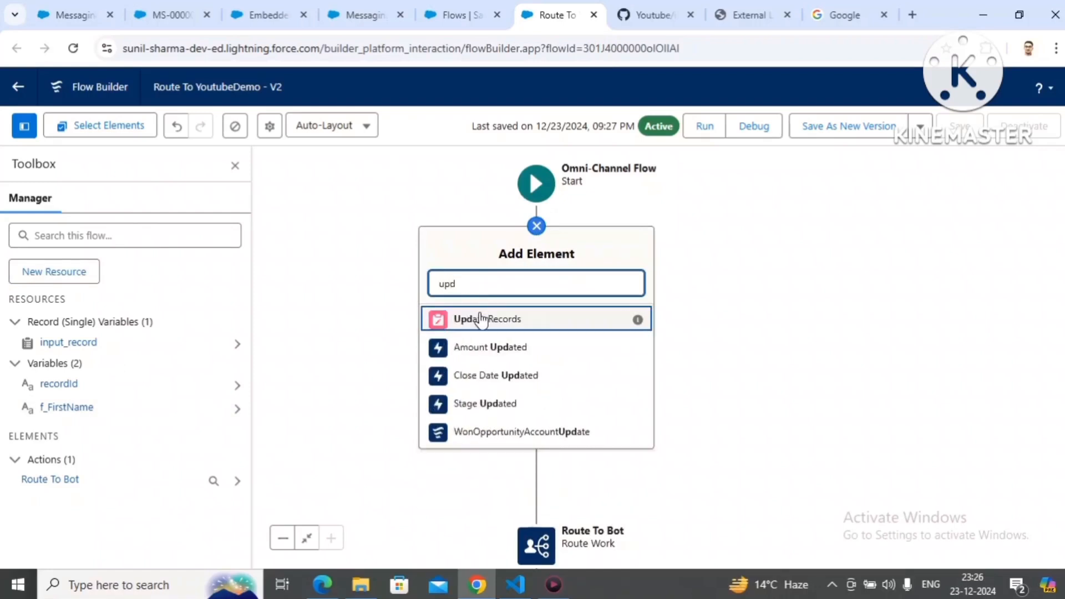
left_click(480, 320)
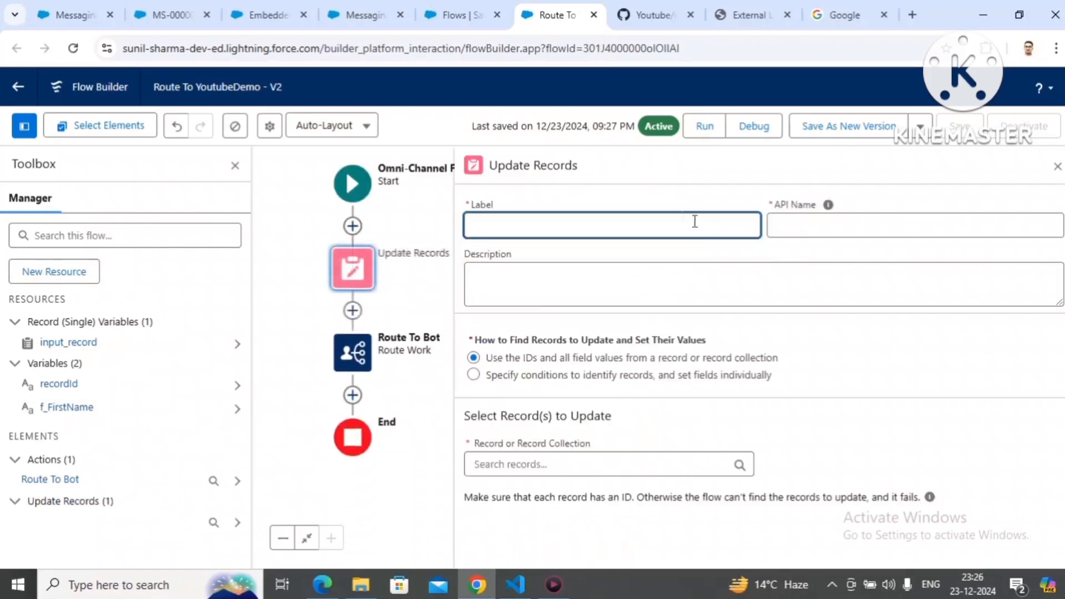
type("Update Me")
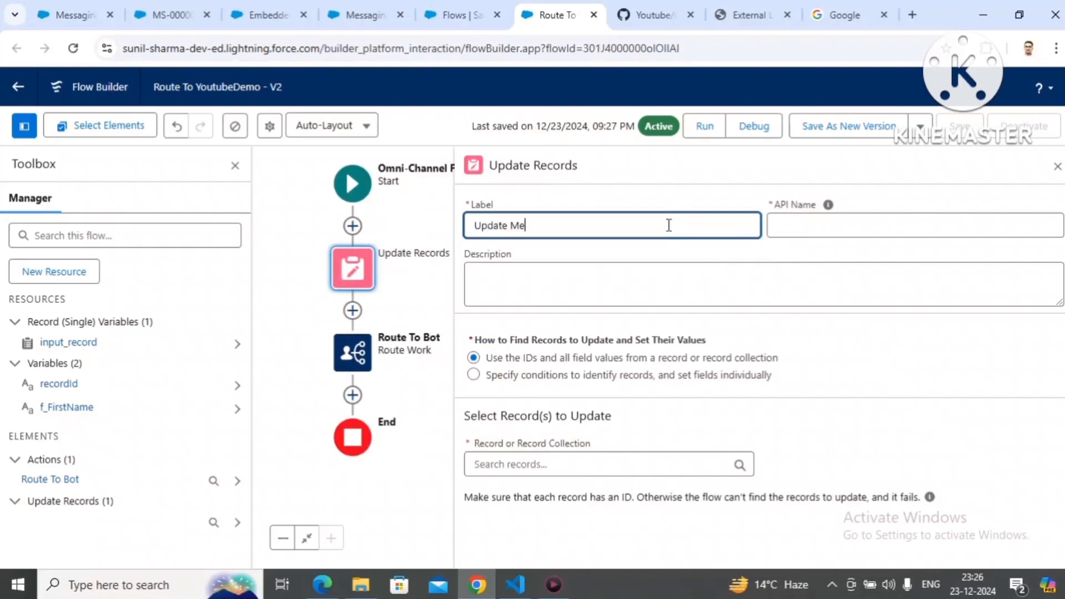
type("ssaging User")
left_click(807, 361)
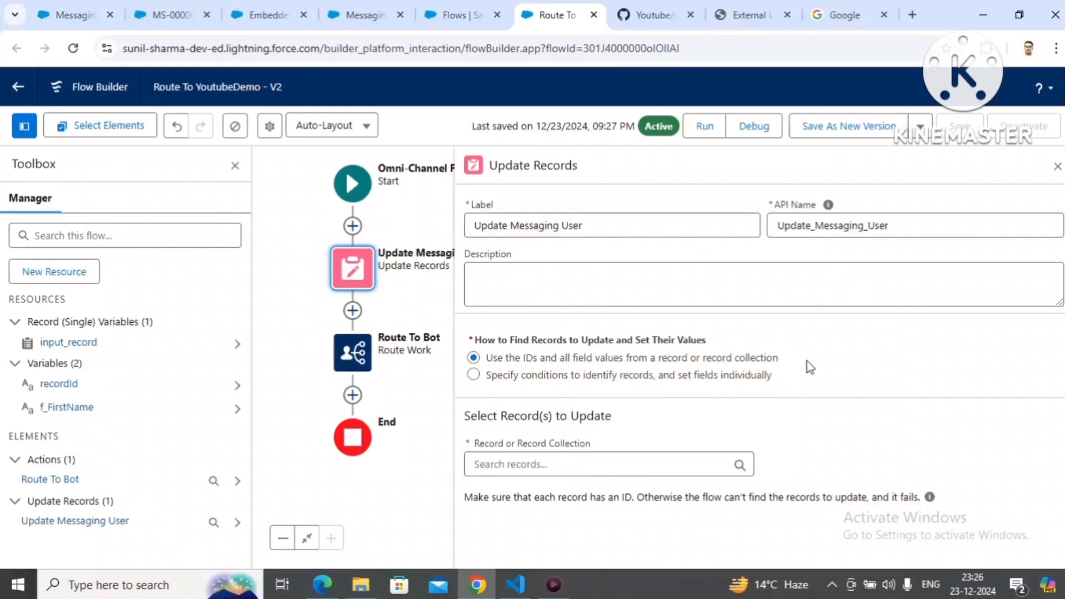
Step: Have the update element specify conditions and set fields individually, with Messaging User as its object
left_click(474, 375)
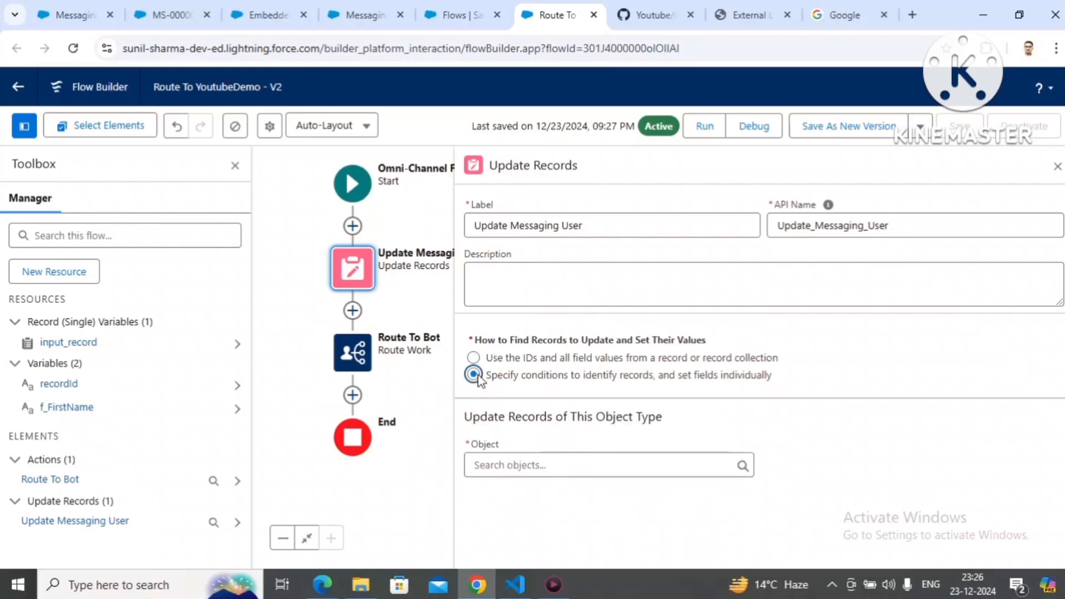
left_click(501, 465)
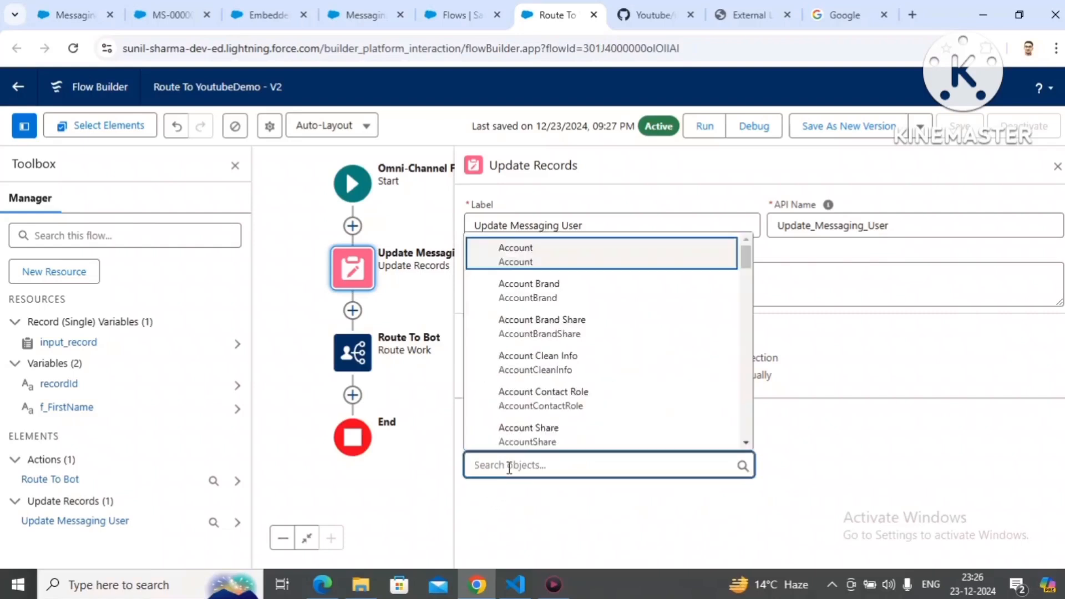
type("messagi")
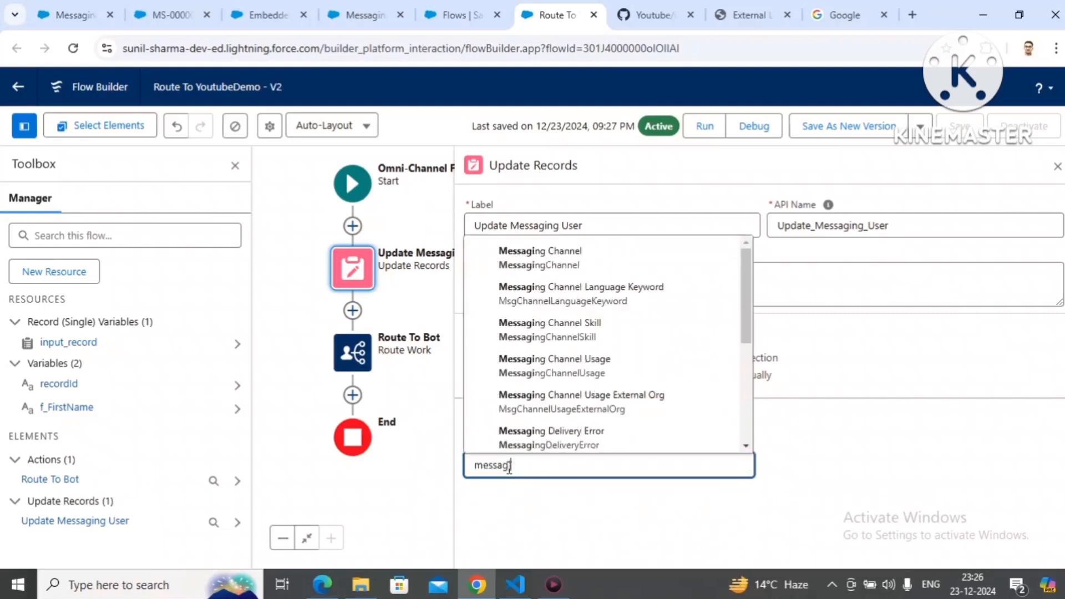
type("ng us")
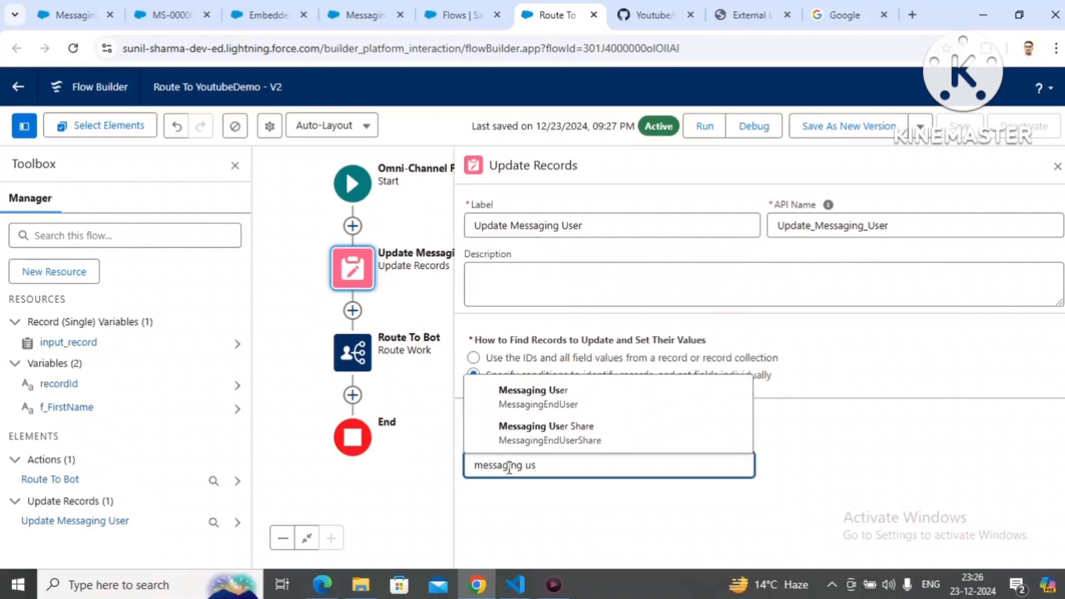
left_click(567, 402)
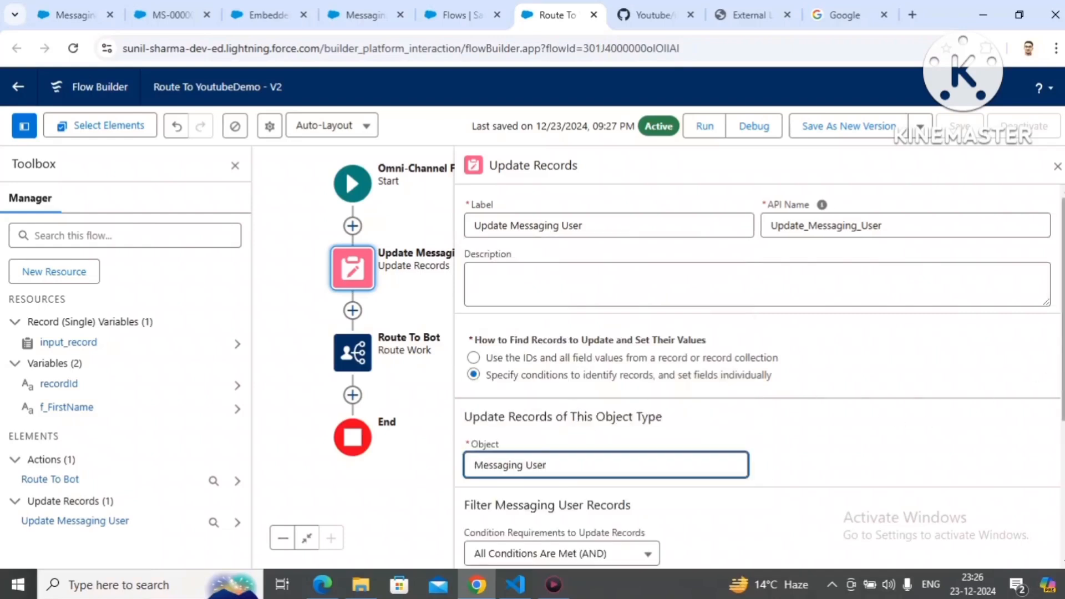
Step: Choose Id as the field of the filter condition for the Messaging User records
scroll(1061, 333, "down", 3)
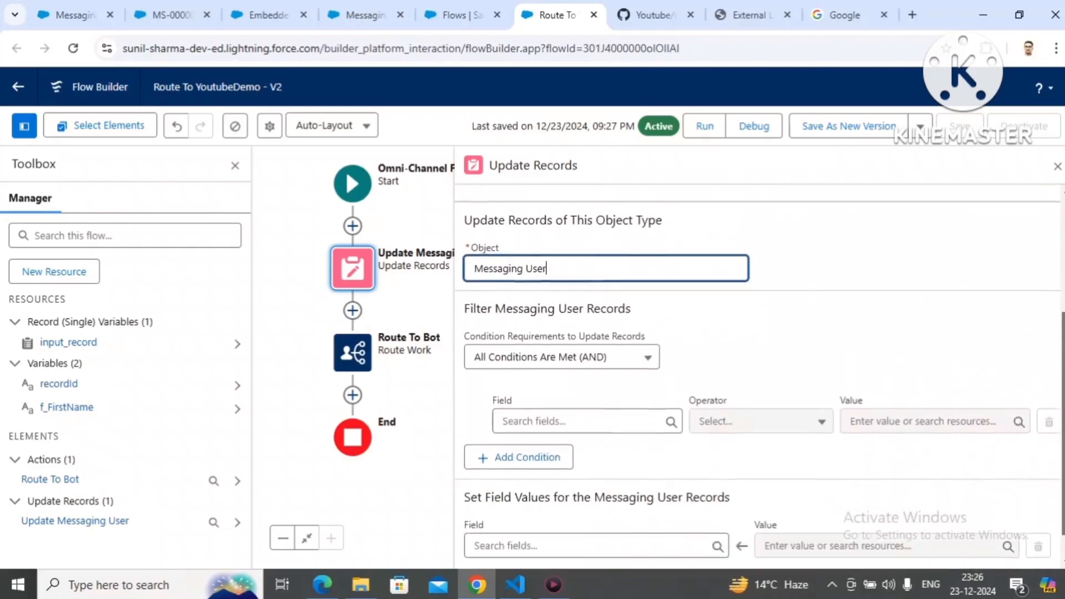
scroll(1062, 333, "down", 1)
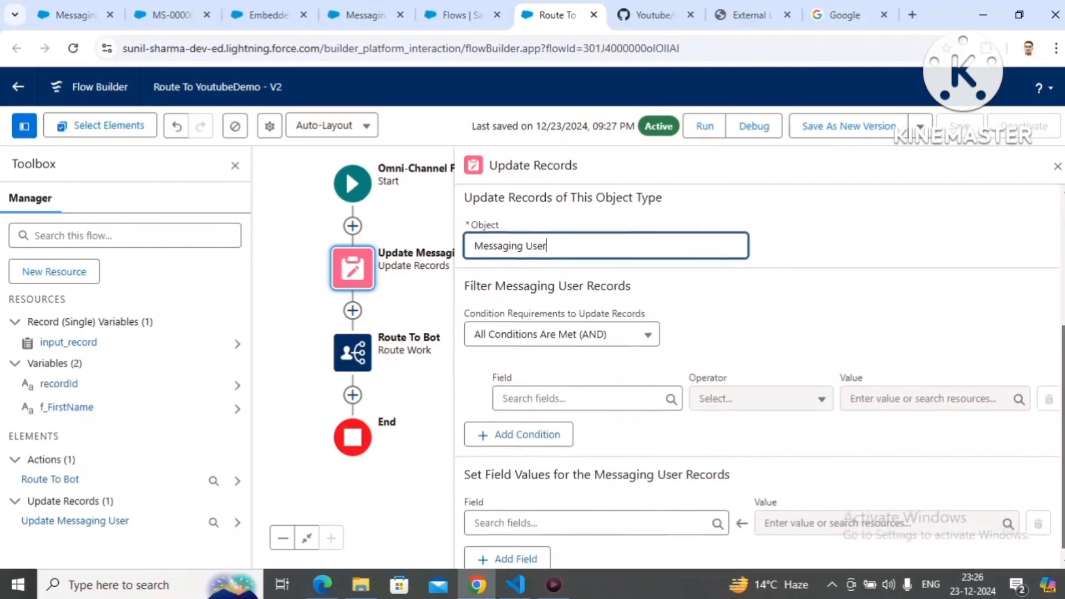
left_click(627, 388)
type("Id")
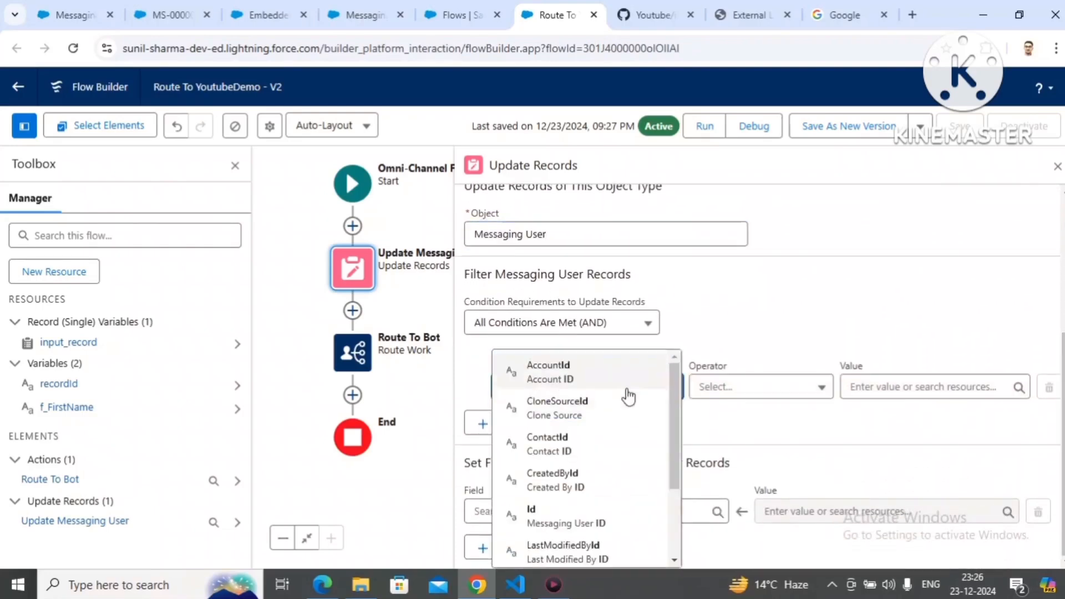
left_click(569, 524)
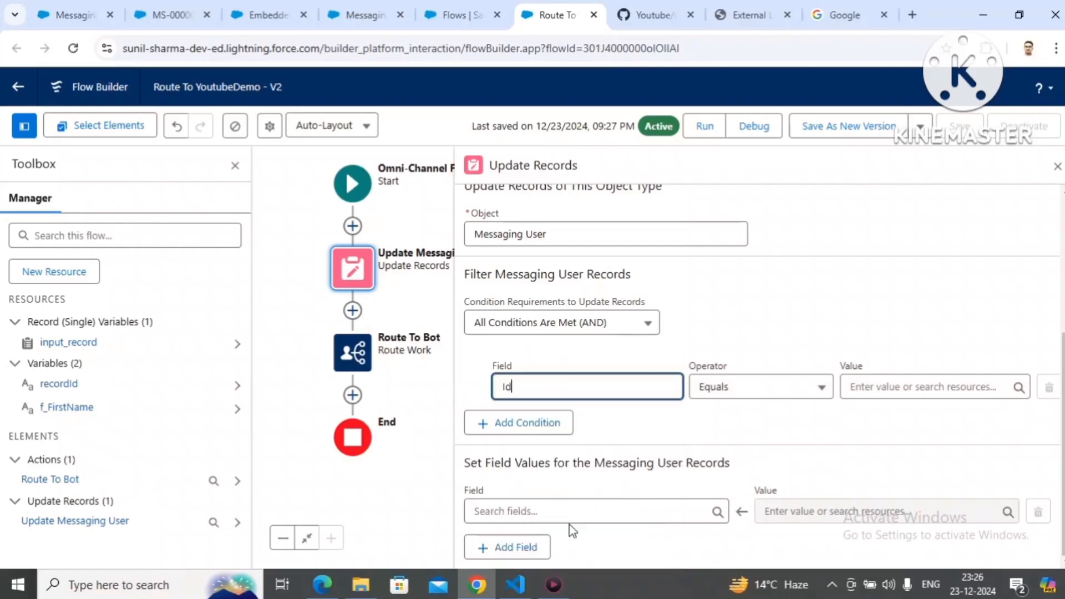
Step: Set the Id condition's value to the Id of the MessagingEndUser related to input_record
left_click(893, 377)
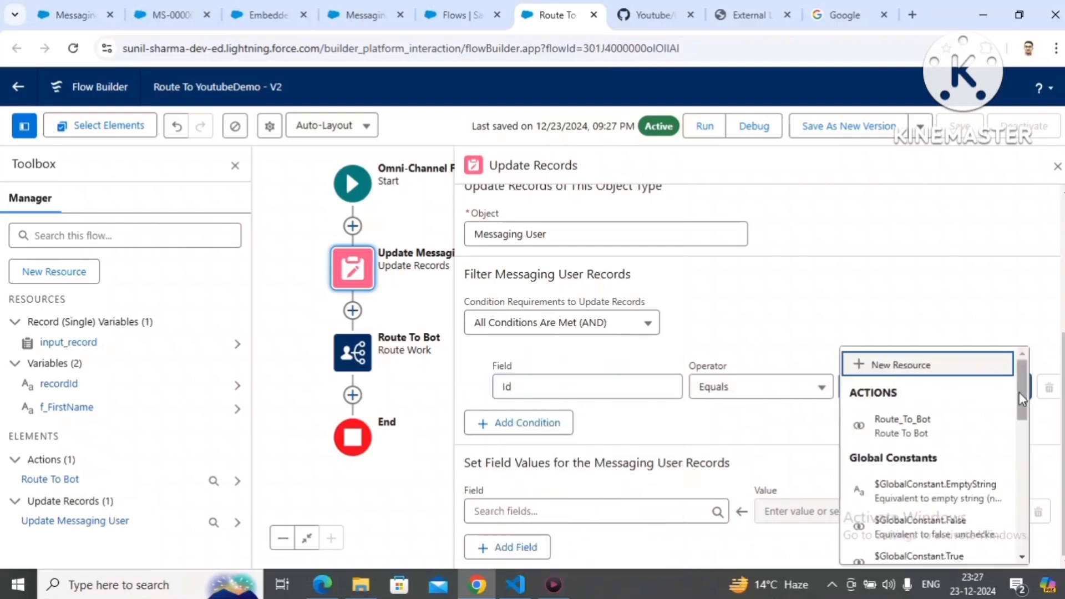
left_click_drag(1019, 392, 1019, 442)
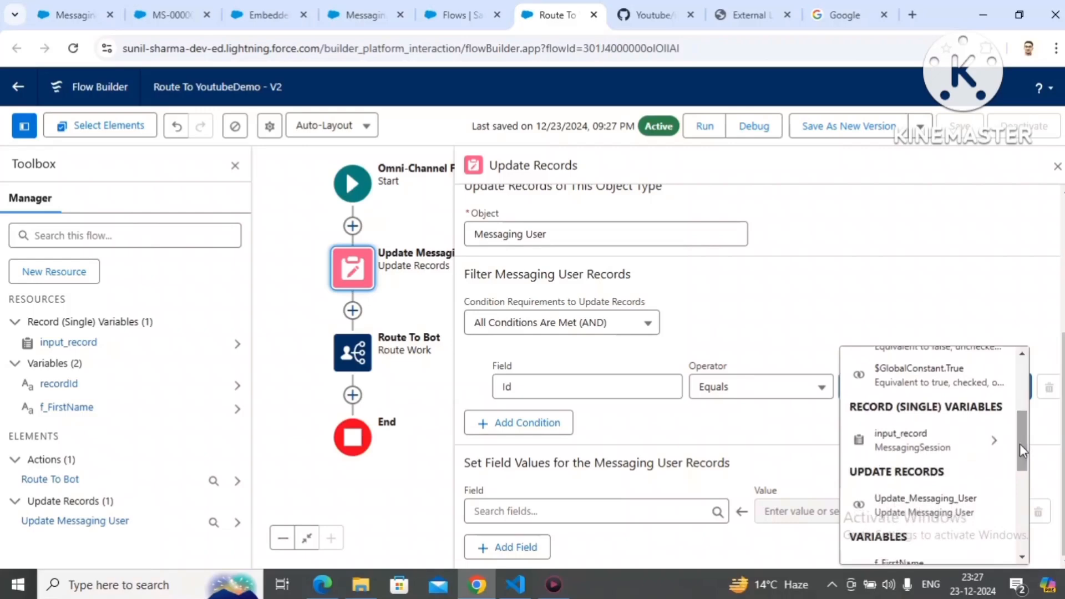
left_click(973, 442)
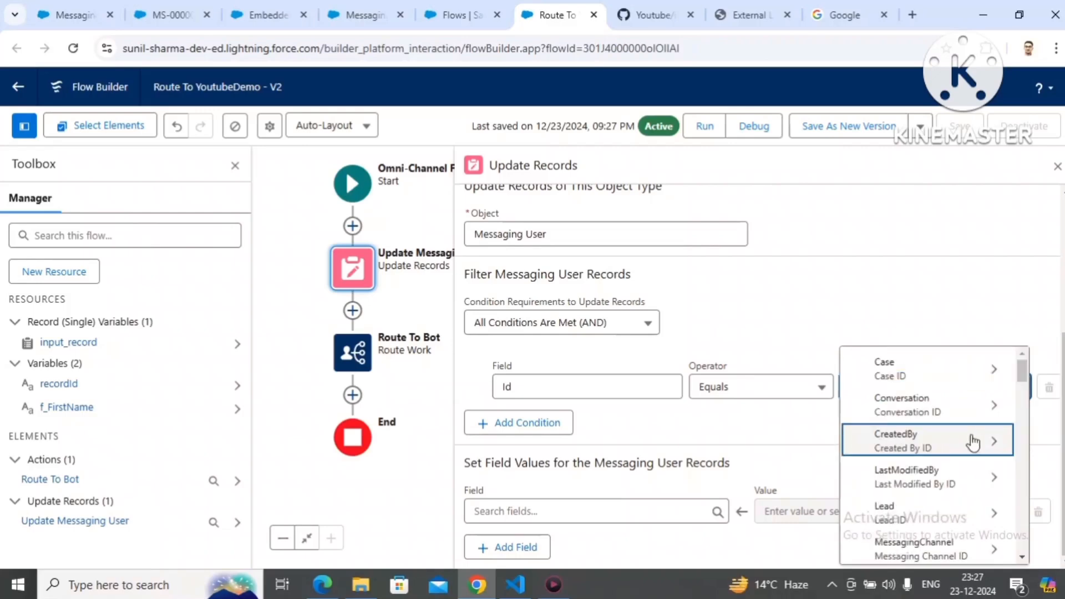
type("mess")
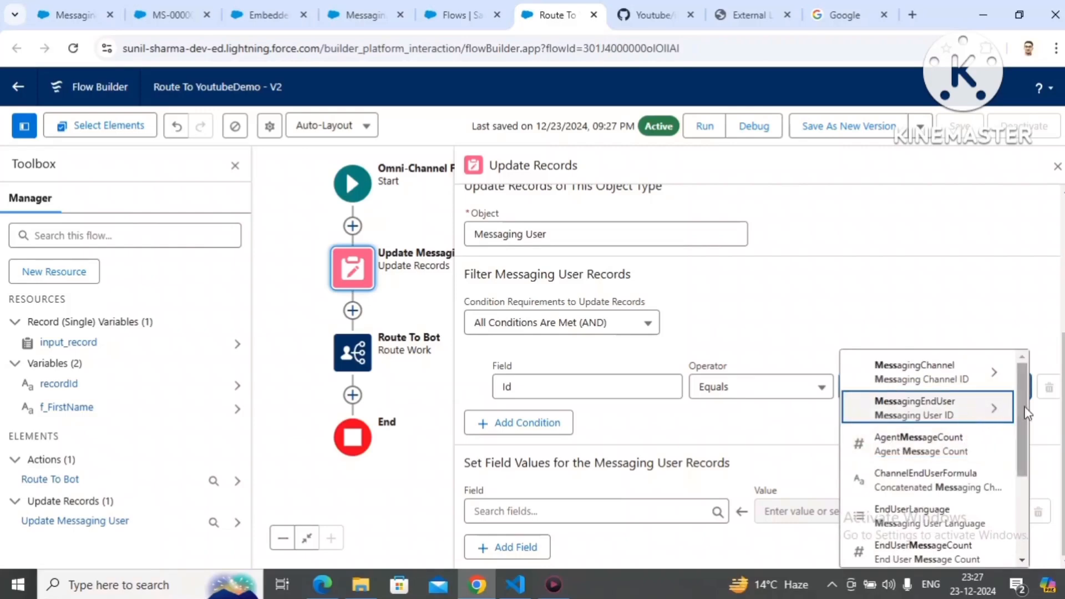
left_click(942, 420)
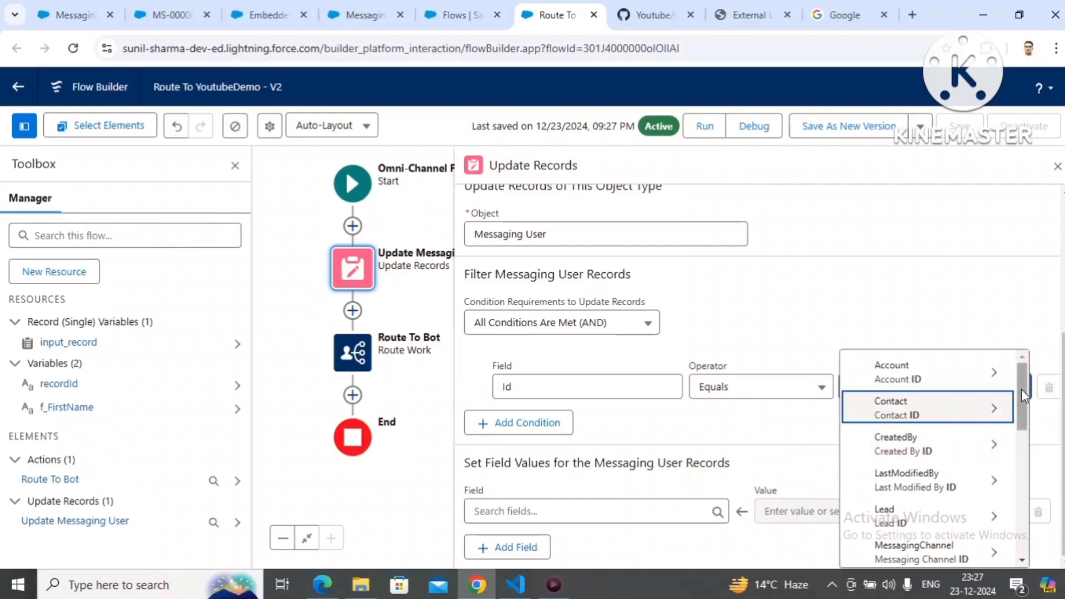
left_click_drag(1020, 388, 1018, 486)
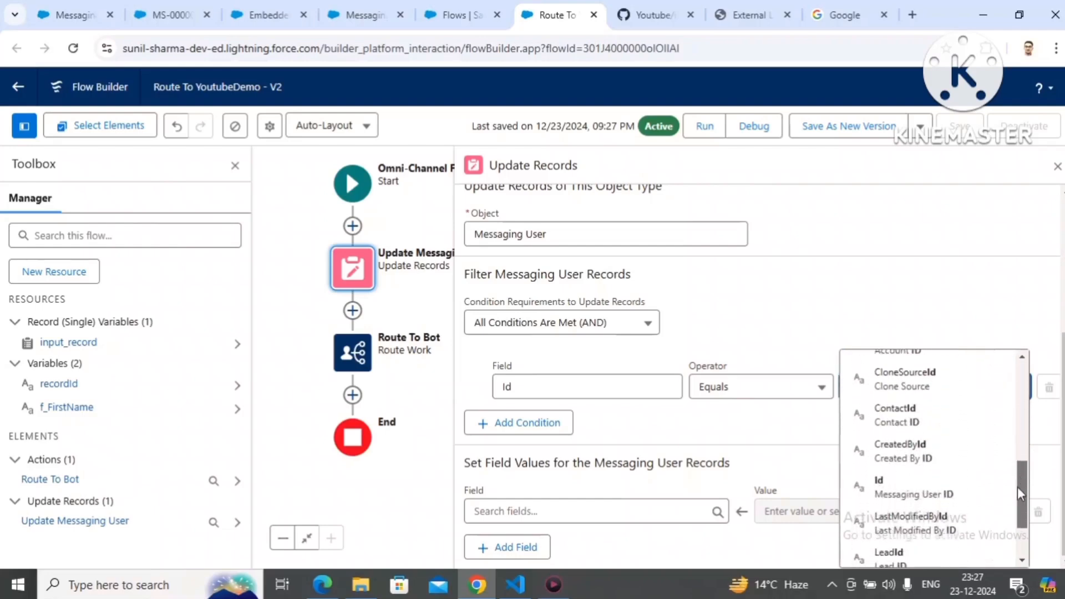
left_click(934, 495)
left_click(910, 418)
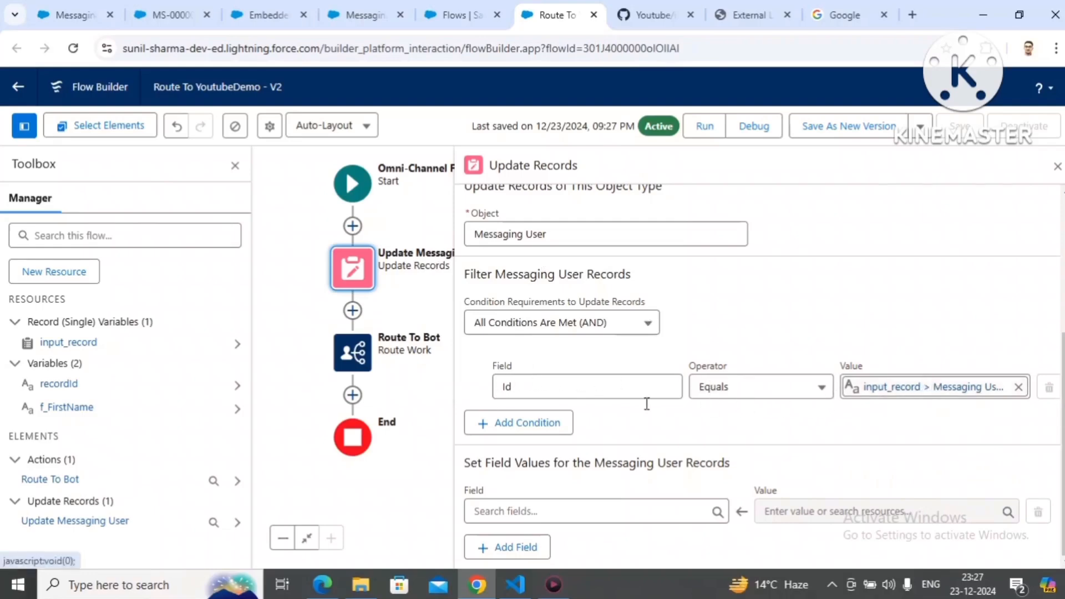
Step: Set the Customer_Name__c field of the Messaging User records to the f_FirstName variable and close the element's settings
left_click(520, 513)
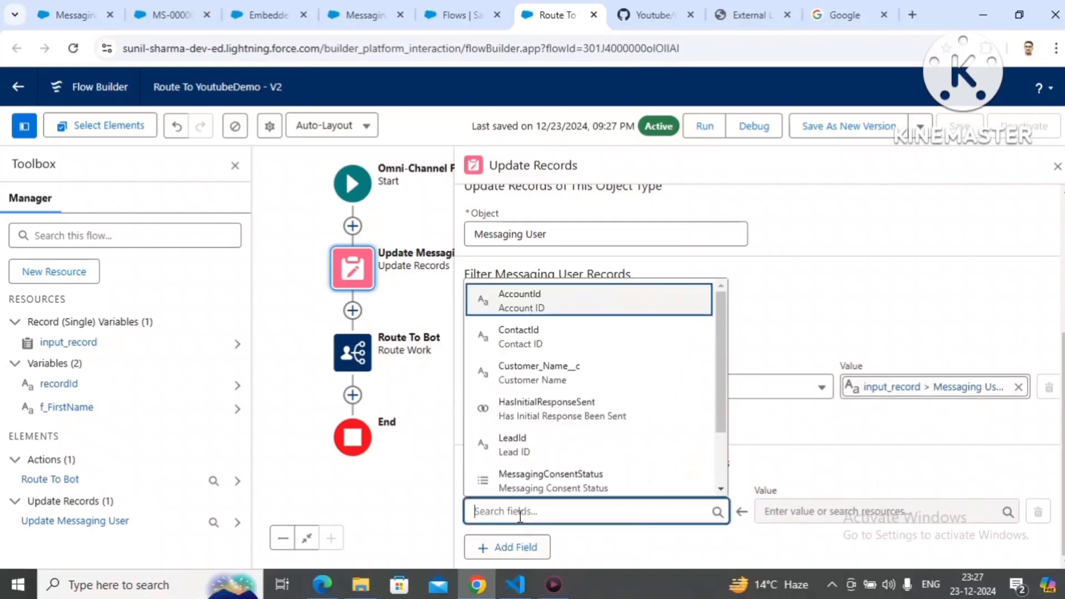
left_click(584, 380)
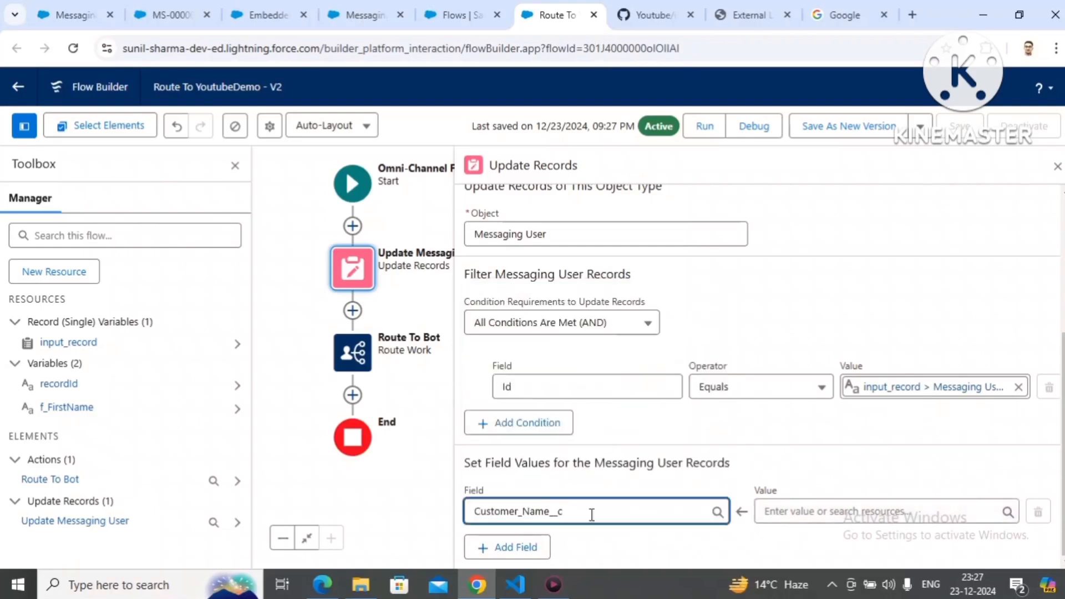
left_click(770, 513)
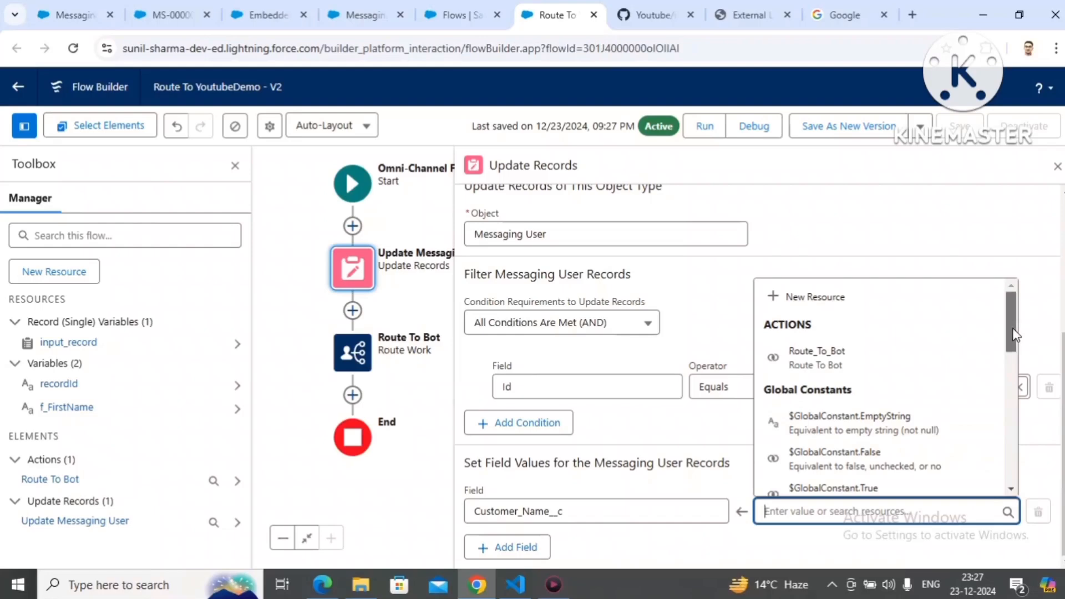
left_click_drag(1015, 334, 1014, 423)
left_click(847, 383)
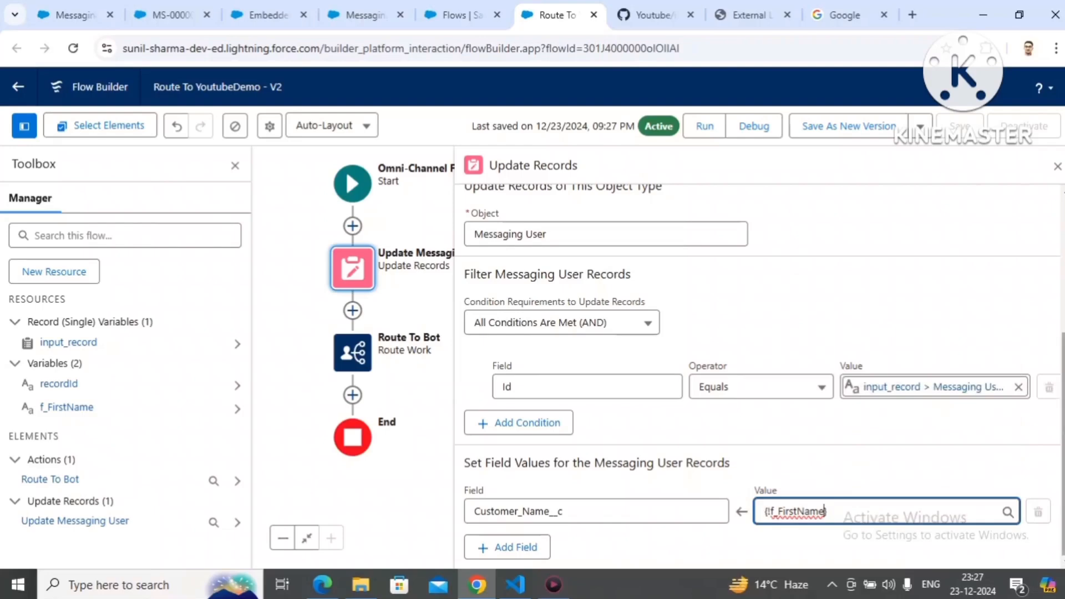
scroll(1043, 250, "up", 5)
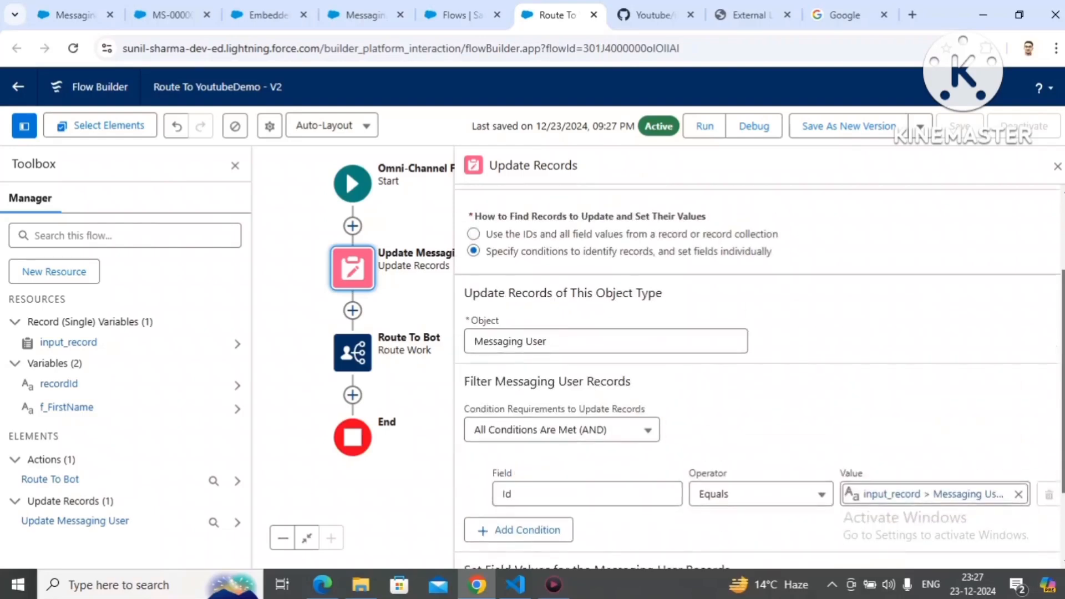
left_click(1056, 167)
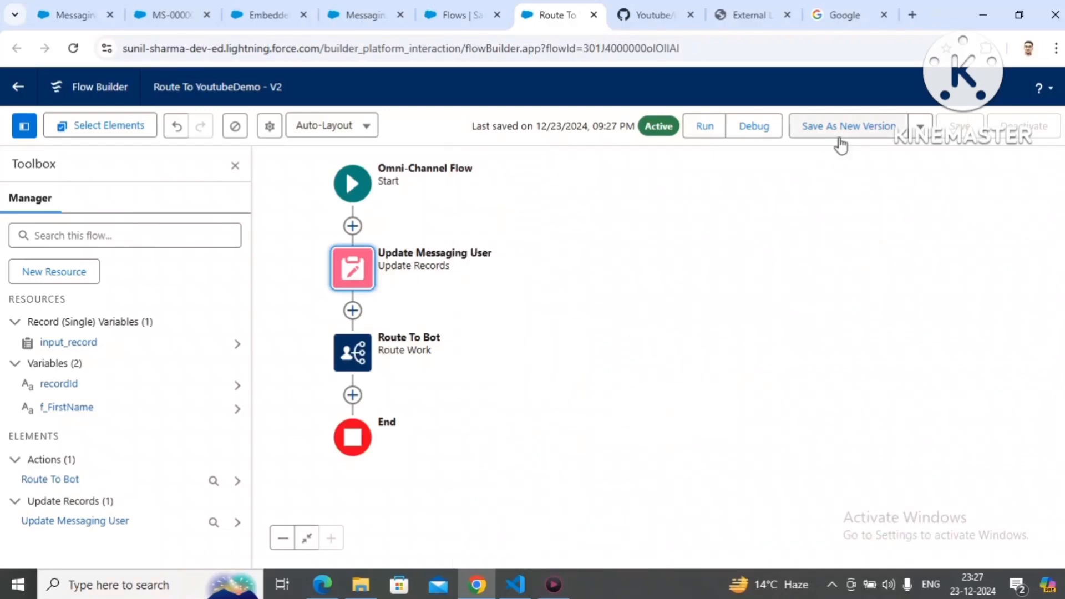
Step: Save the Route To YoutubeDemo flow as a new version and activate it
left_click(844, 136)
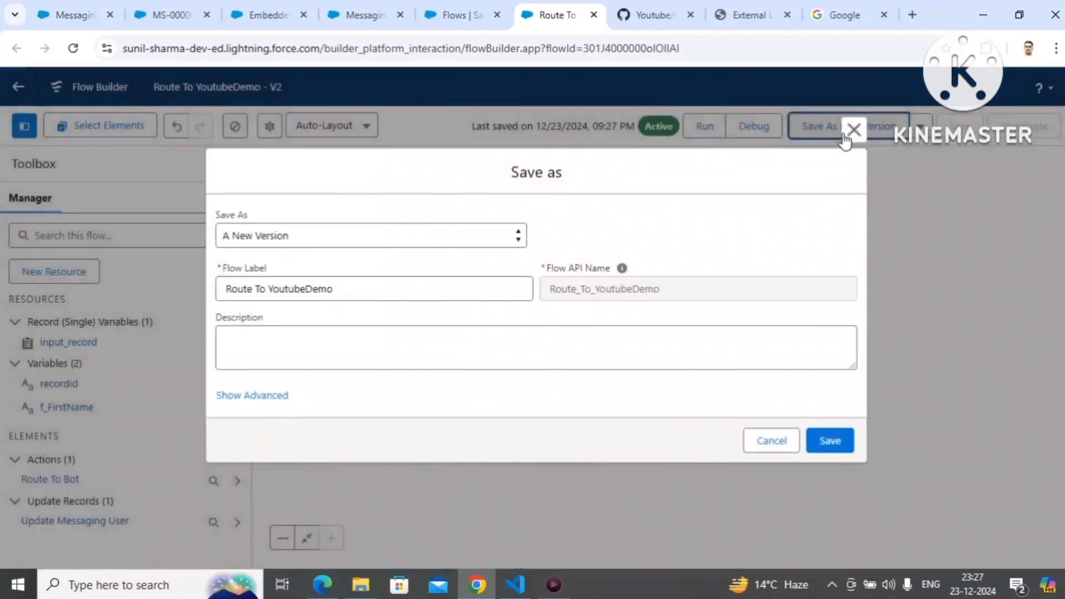
left_click(837, 454)
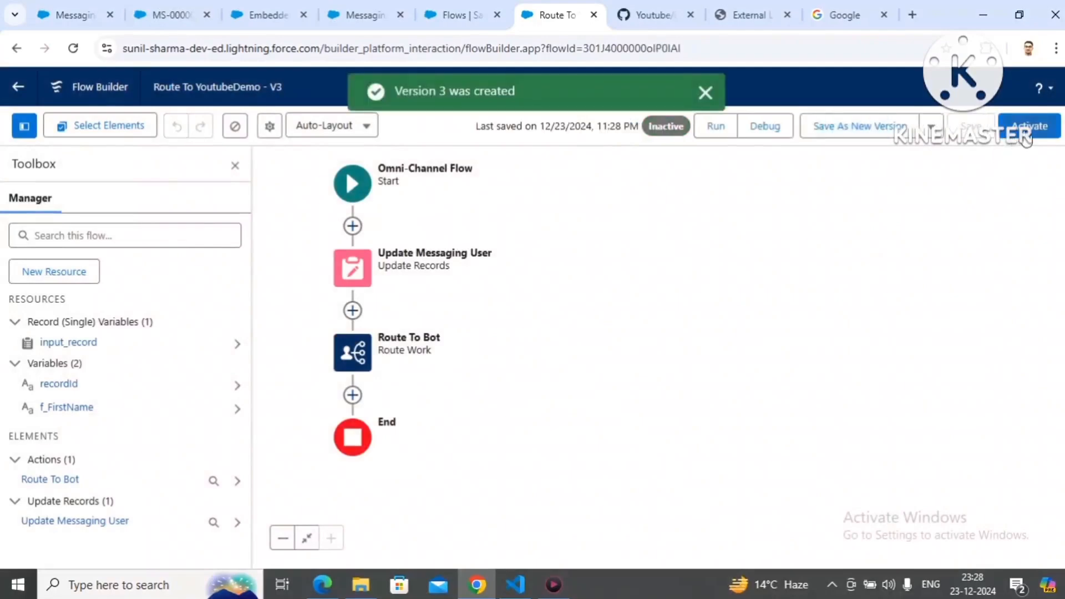
left_click(1025, 133)
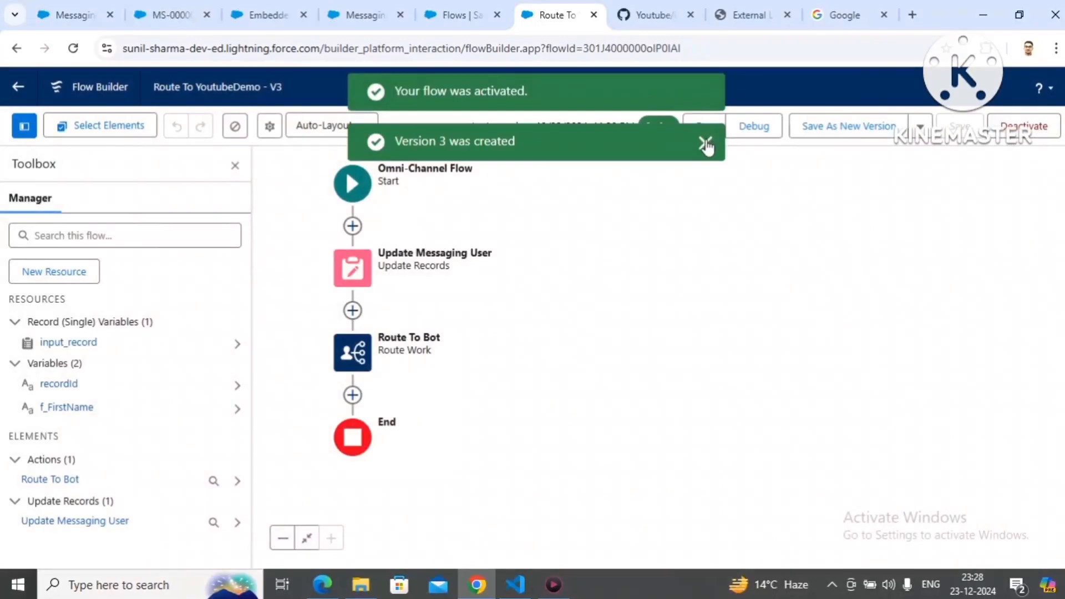
left_click(705, 140)
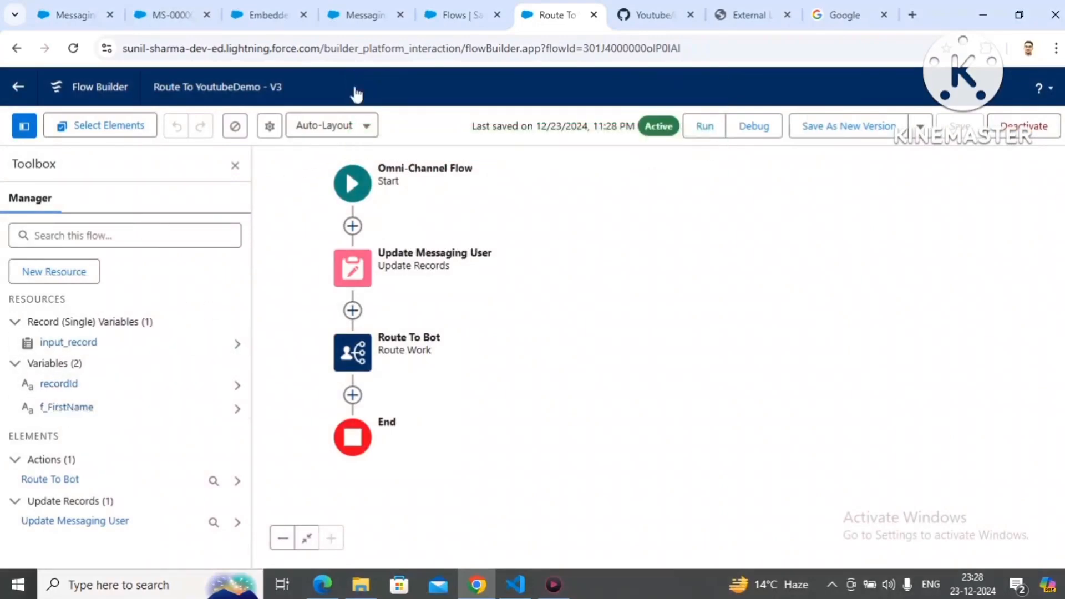
Step: Delete the parameter mapping of First Name to f_customerName in the messaging channel's settings
left_click(376, 19)
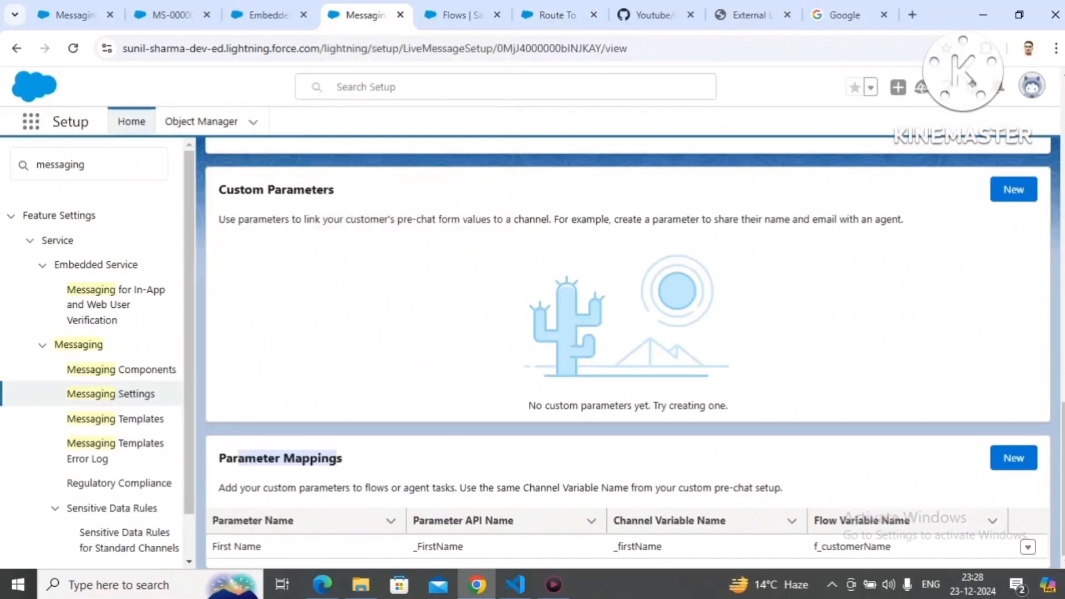
left_click(1027, 549)
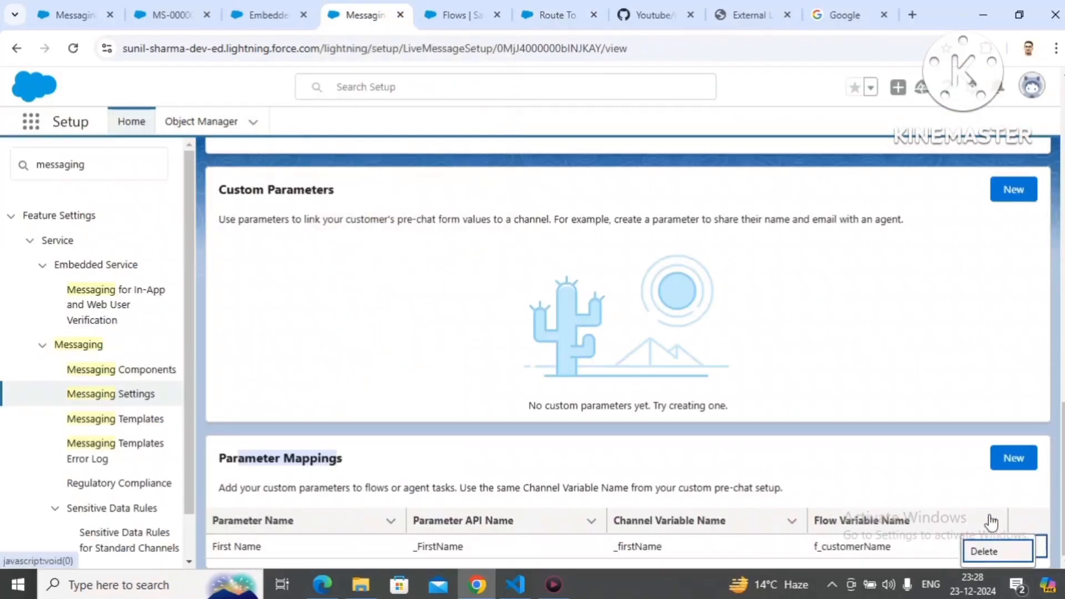
left_click(987, 552)
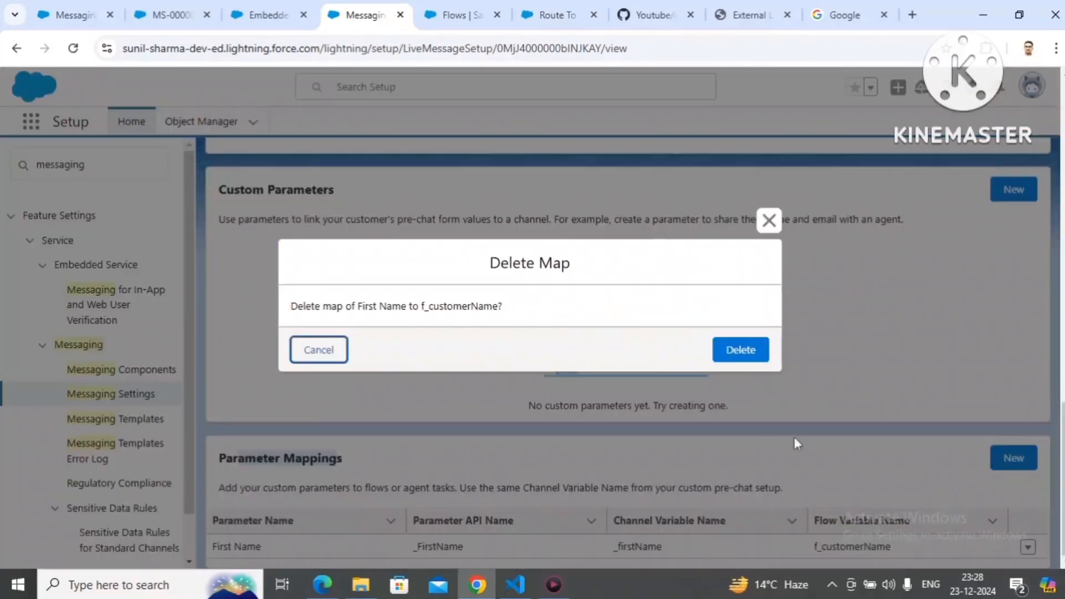
left_click(736, 354)
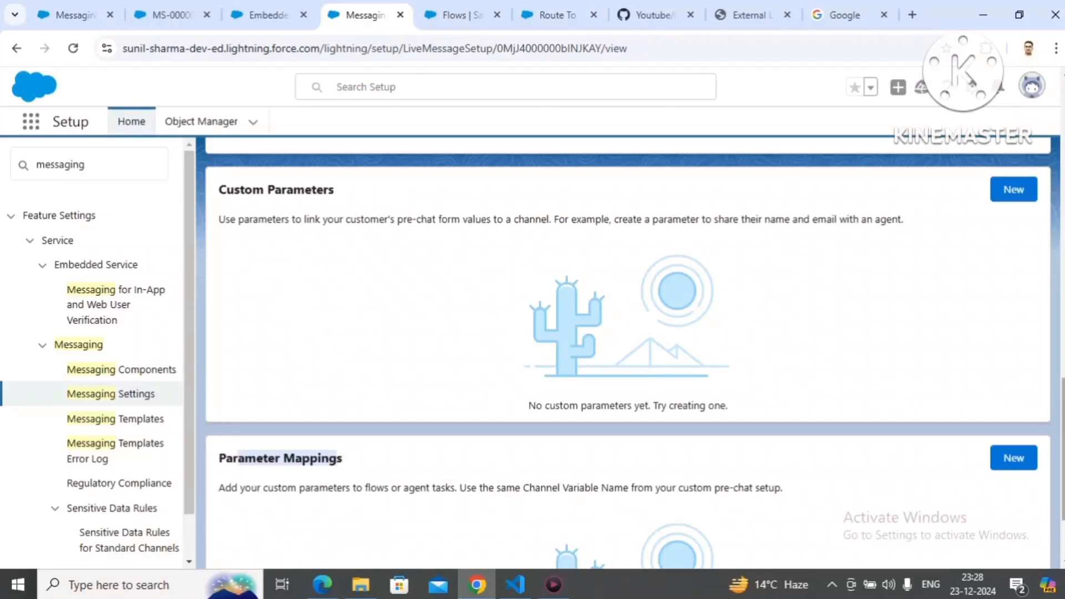
Step: Create a parameter mapping in the Messaging Web channel from the standard First Name parameter to the flow variable f_FirstName
scroll(627, 355, "up", 10)
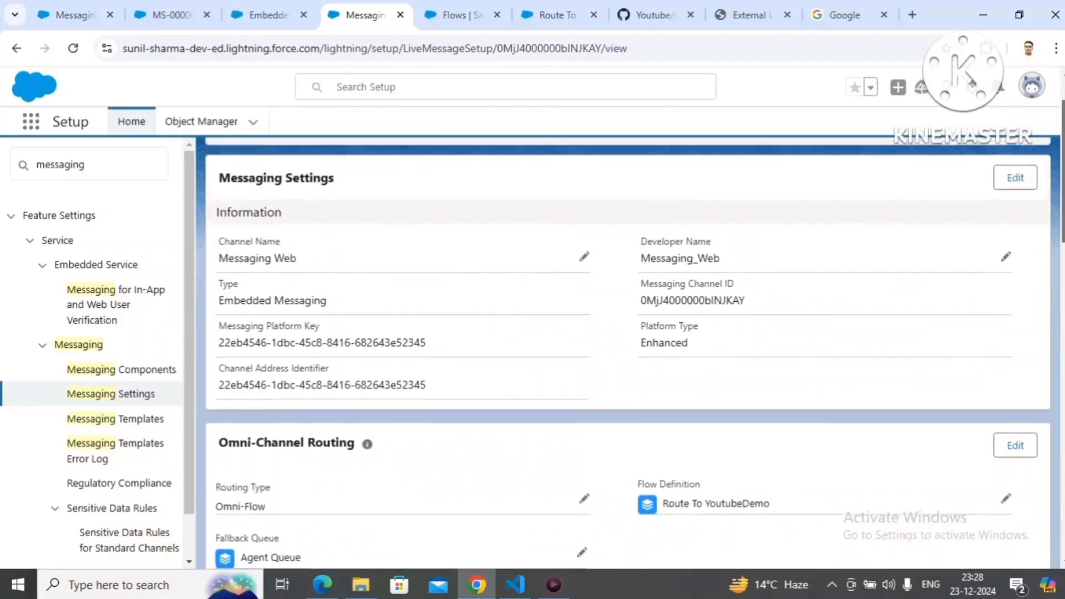
scroll(627, 354, "down", 5)
scroll(627, 355, "up", 3)
scroll(627, 355, "down", 12)
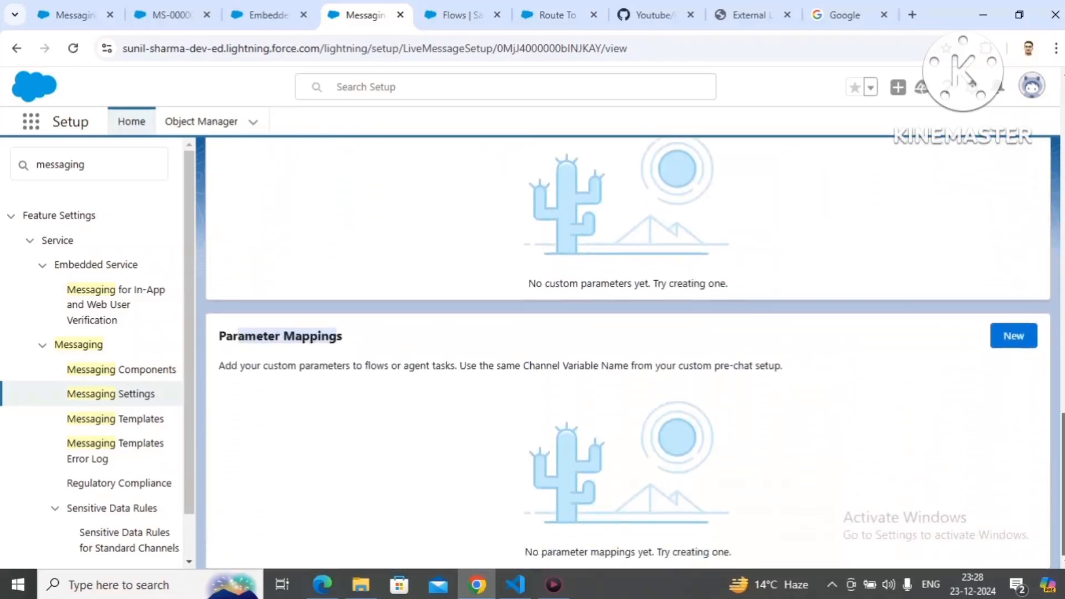
left_click(443, 351)
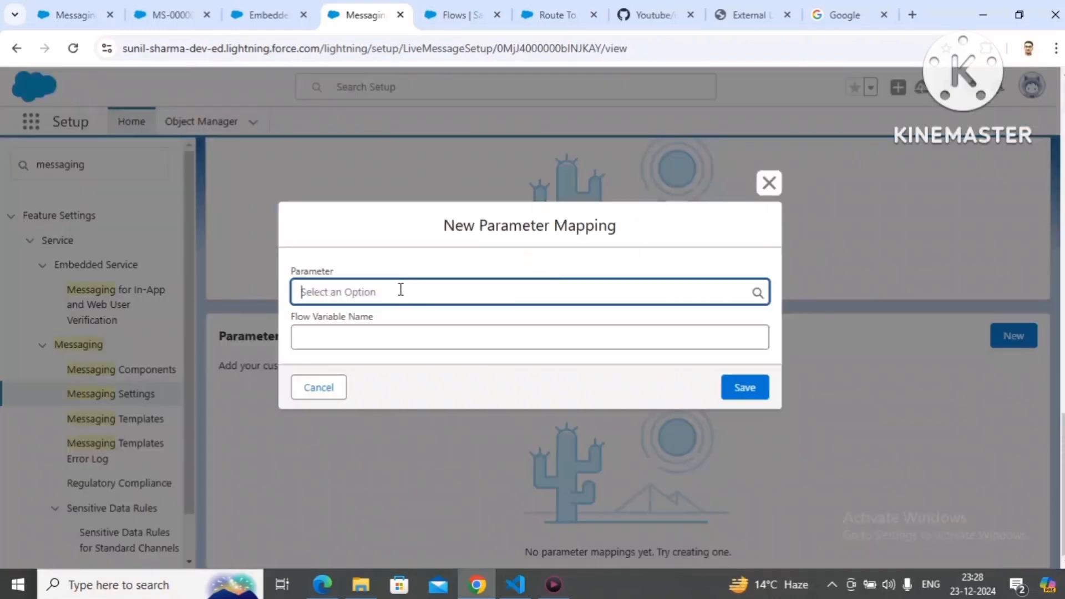
left_click(401, 289)
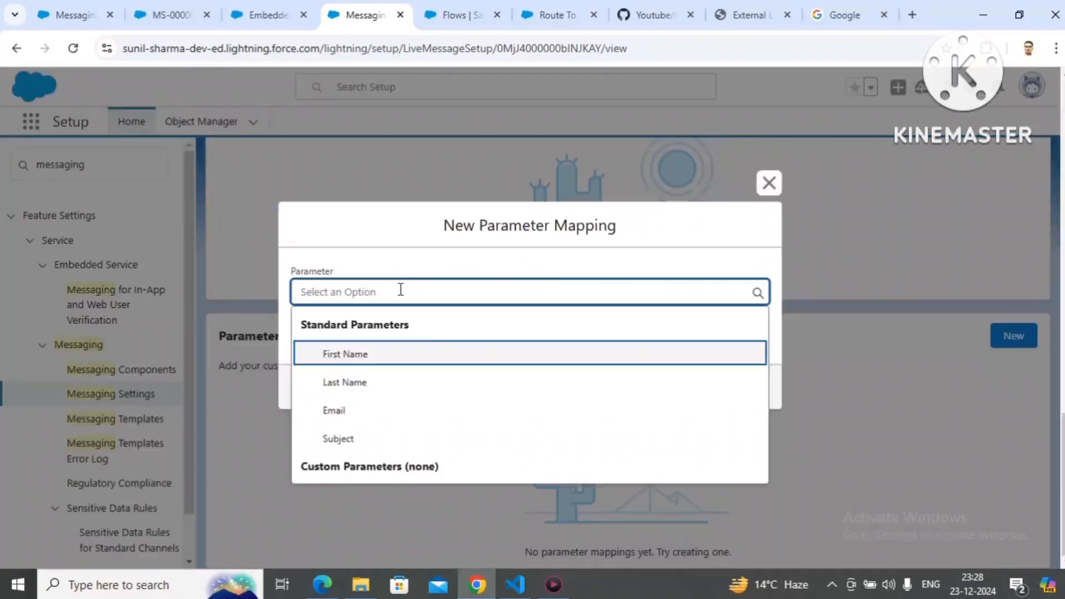
left_click(358, 355)
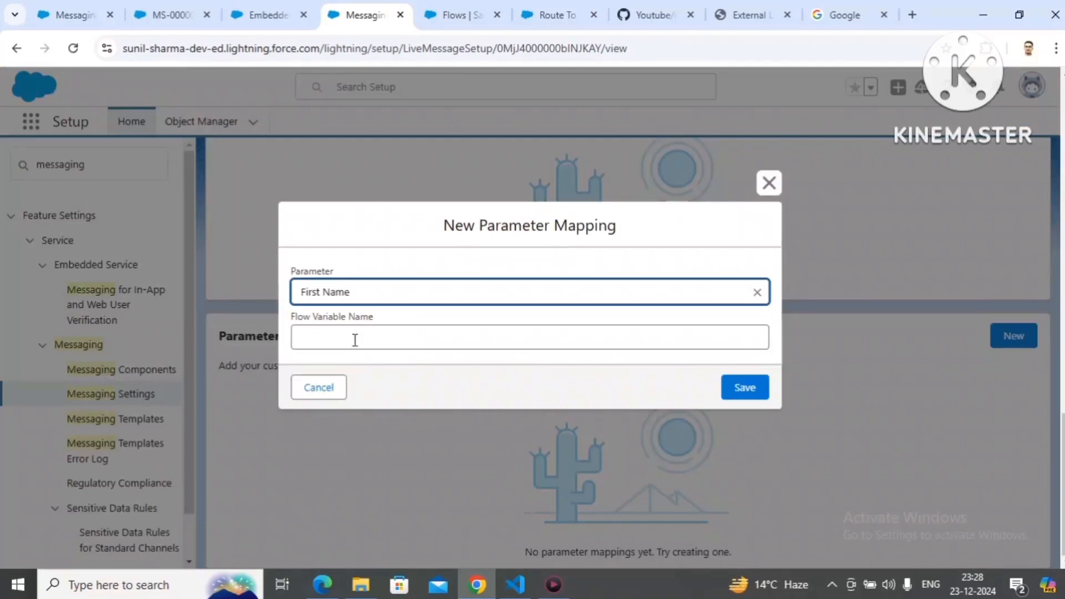
left_click(355, 340)
type("f_FirstName")
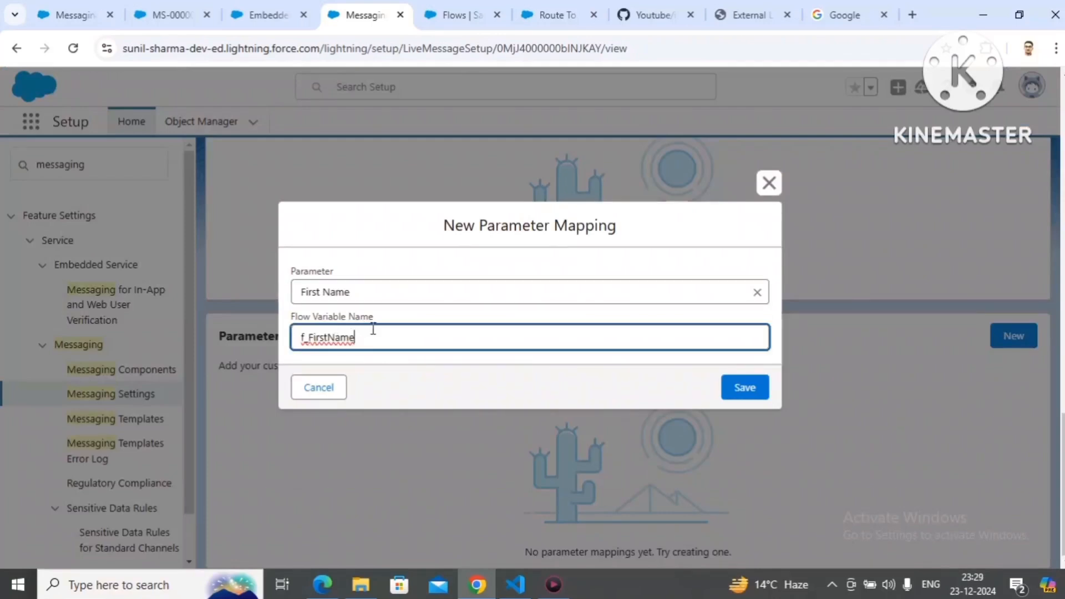
left_click(735, 389)
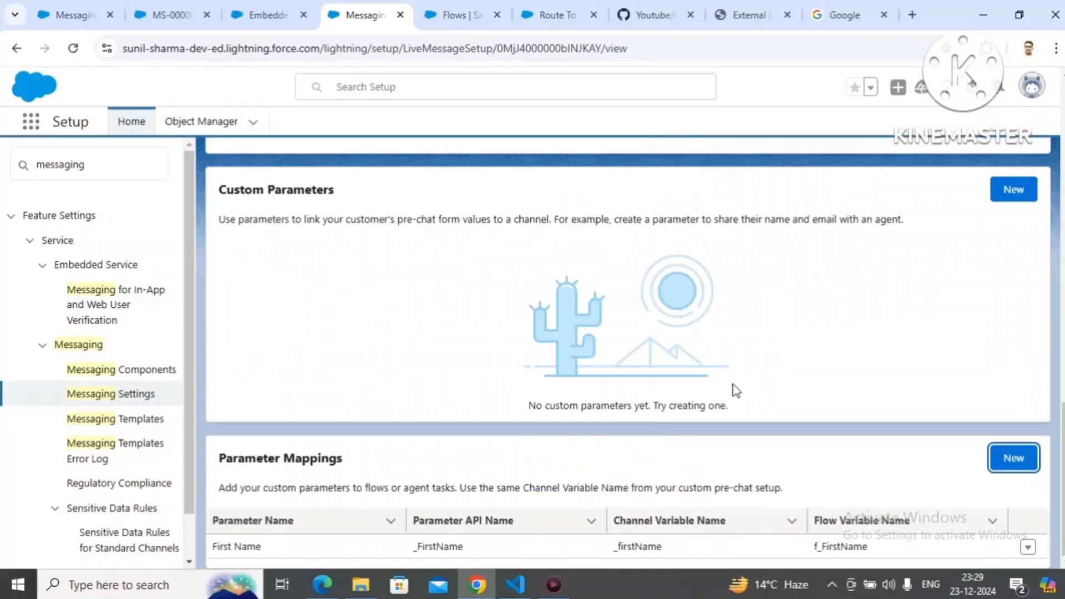
Step: Publish the Youtube Demo embedded service deployment
left_click(283, 25)
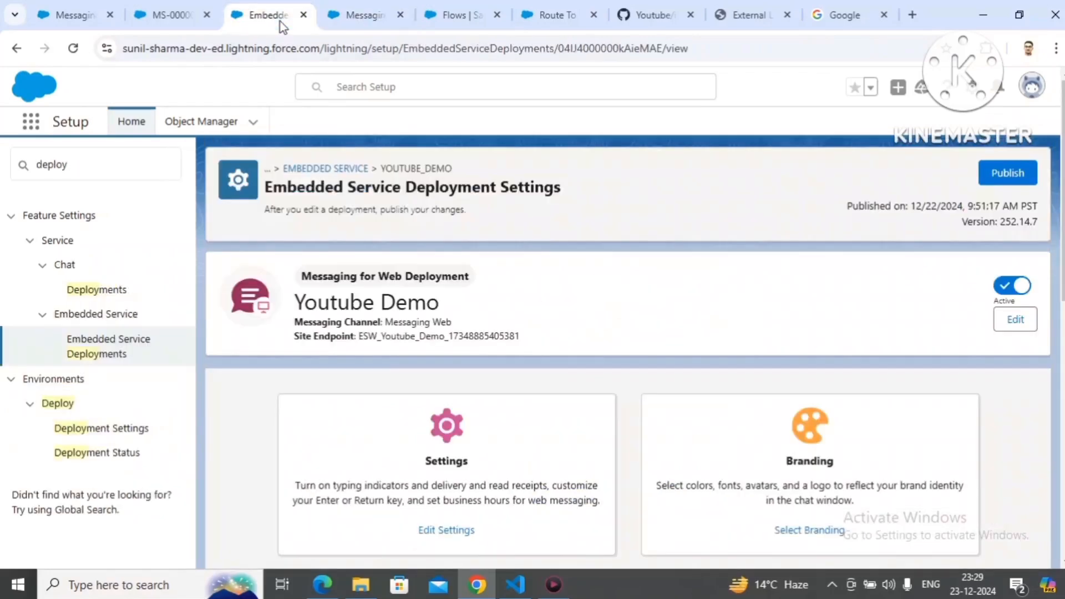
left_click(1024, 175)
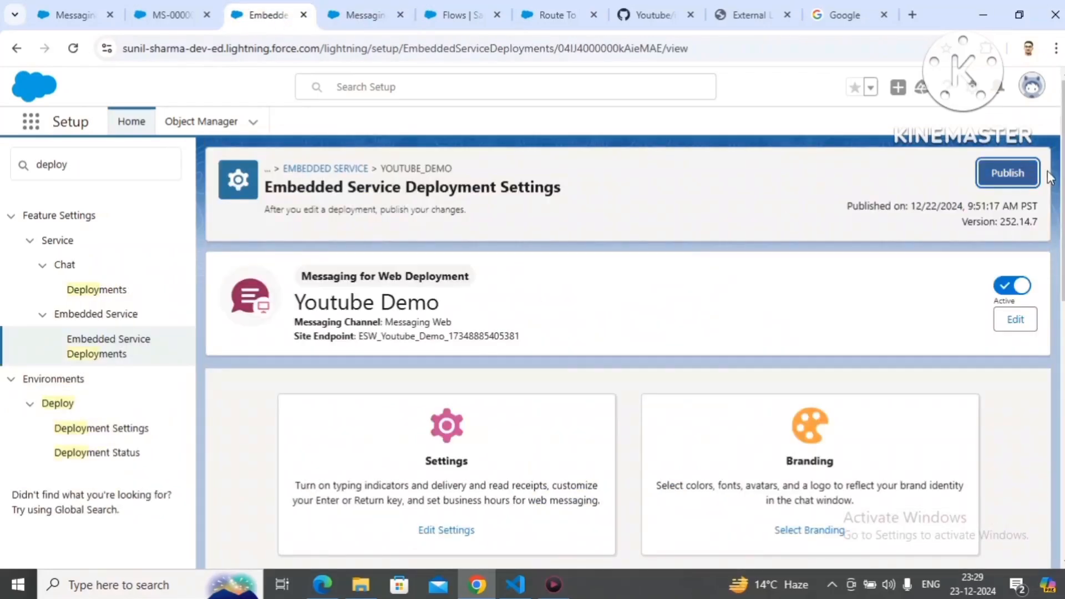
scroll(1062, 185, "down", 5)
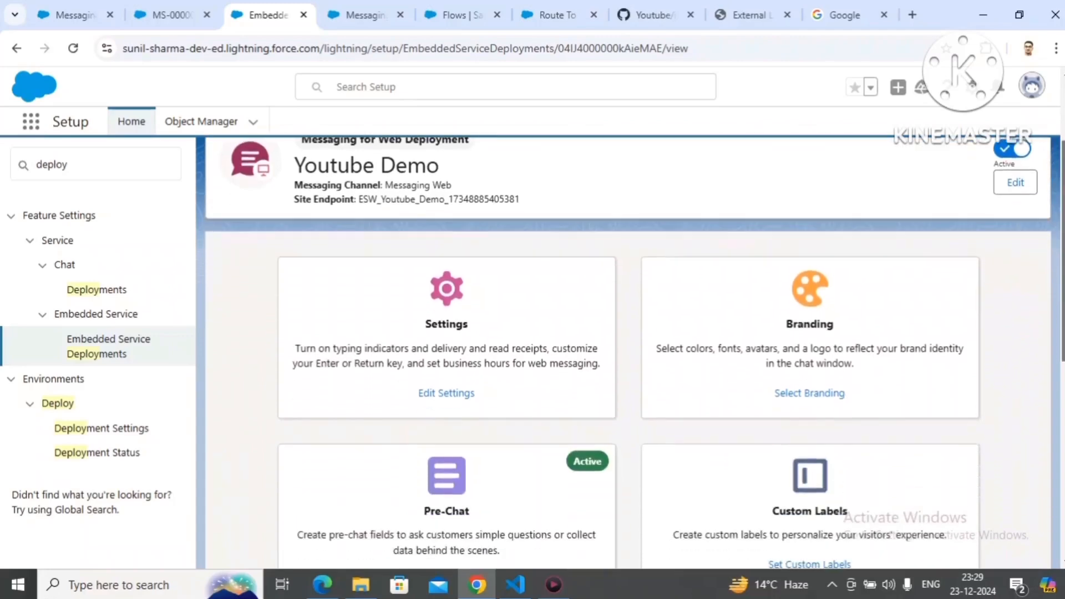
scroll(1062, 185, "down", 3)
scroll(1062, 185, "up", 8)
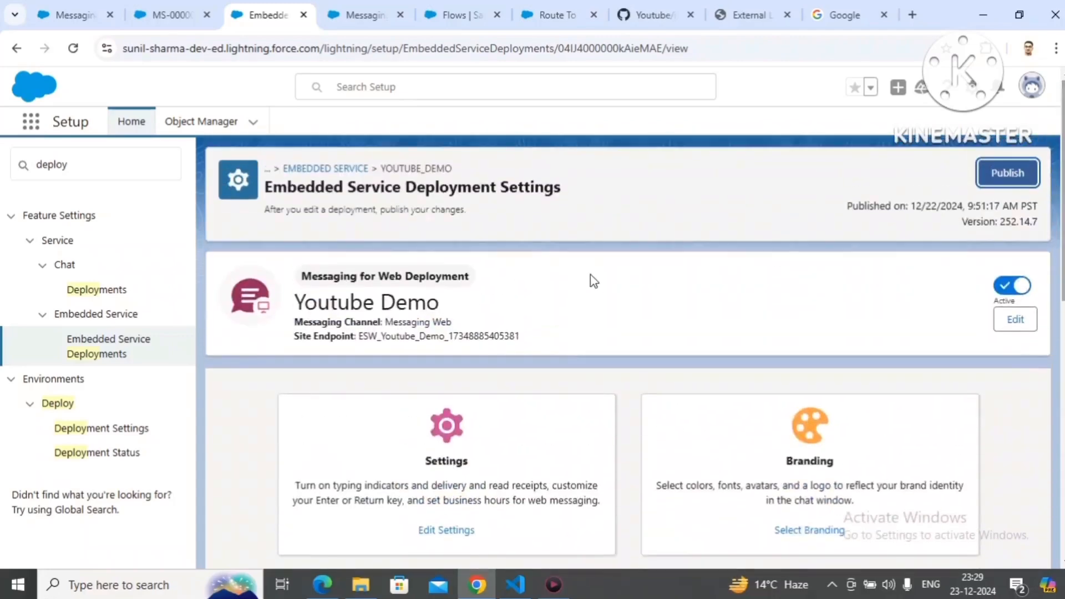
left_click(981, 184)
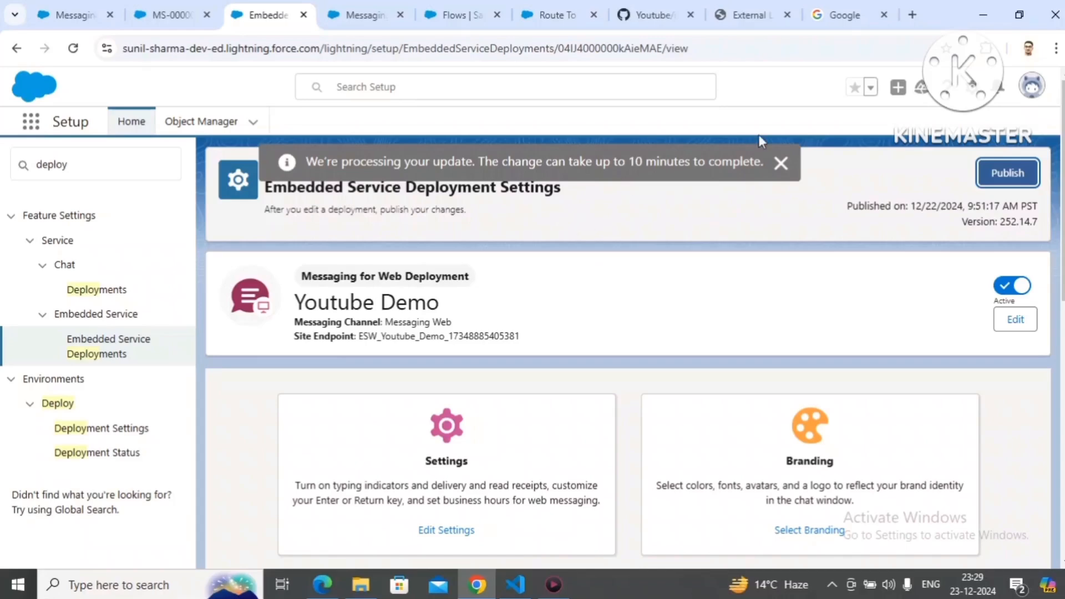
Step: Empty the cache and hard reload the external chat page using the developer tools, and close the tools
left_click(758, 5)
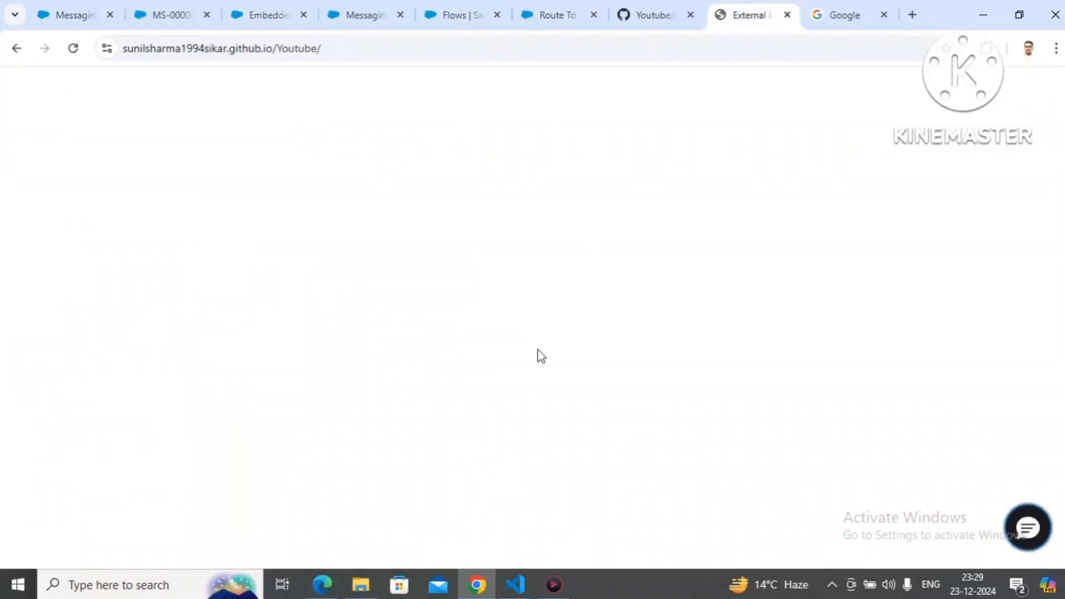
right_click(556, 421)
left_click(627, 397)
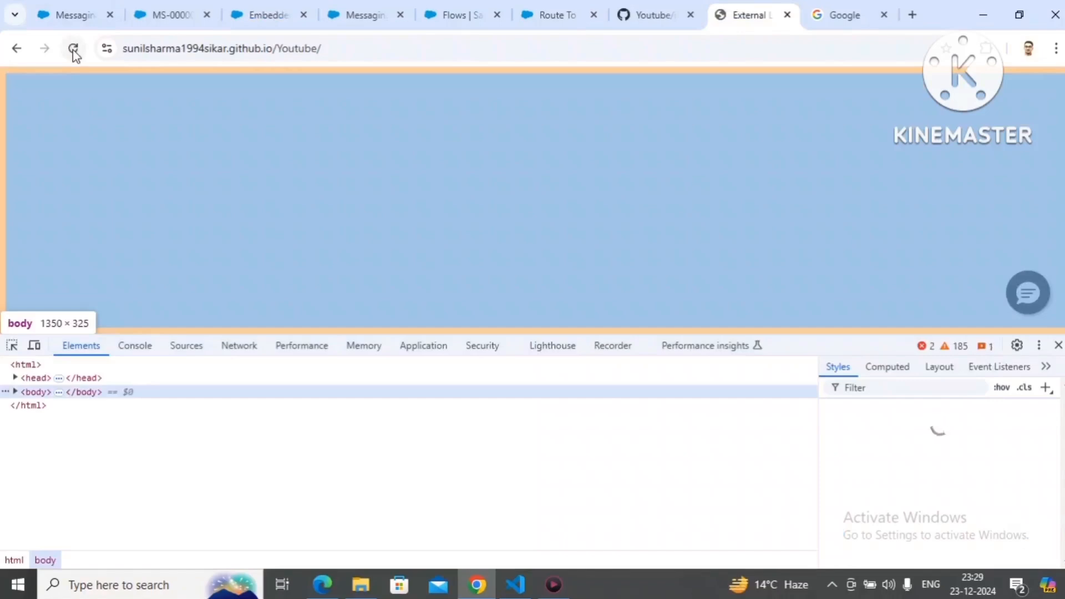
right_click(73, 49)
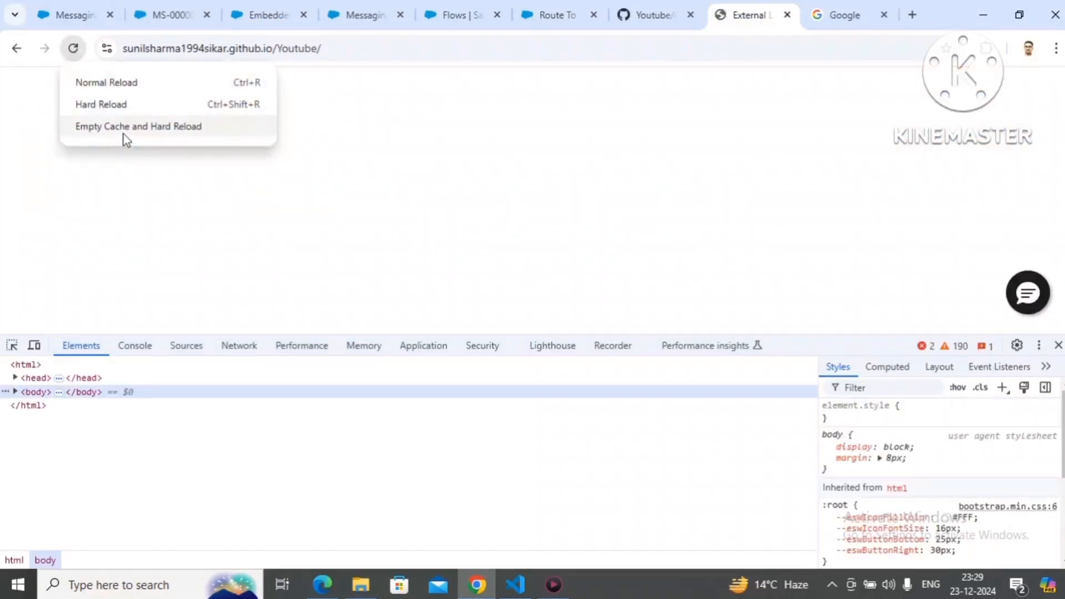
left_click(124, 134)
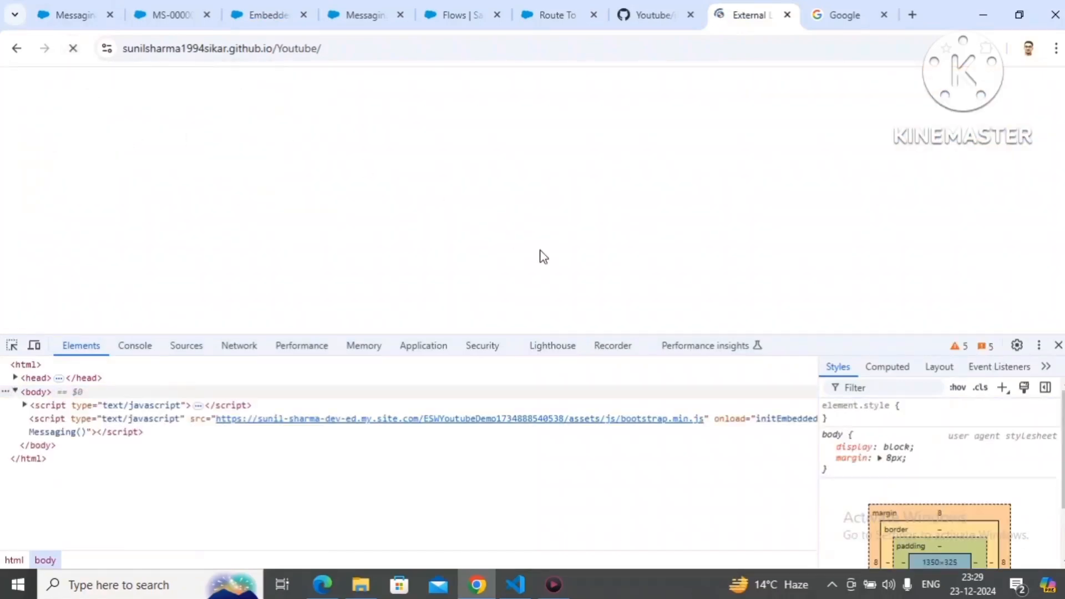
left_click(1058, 345)
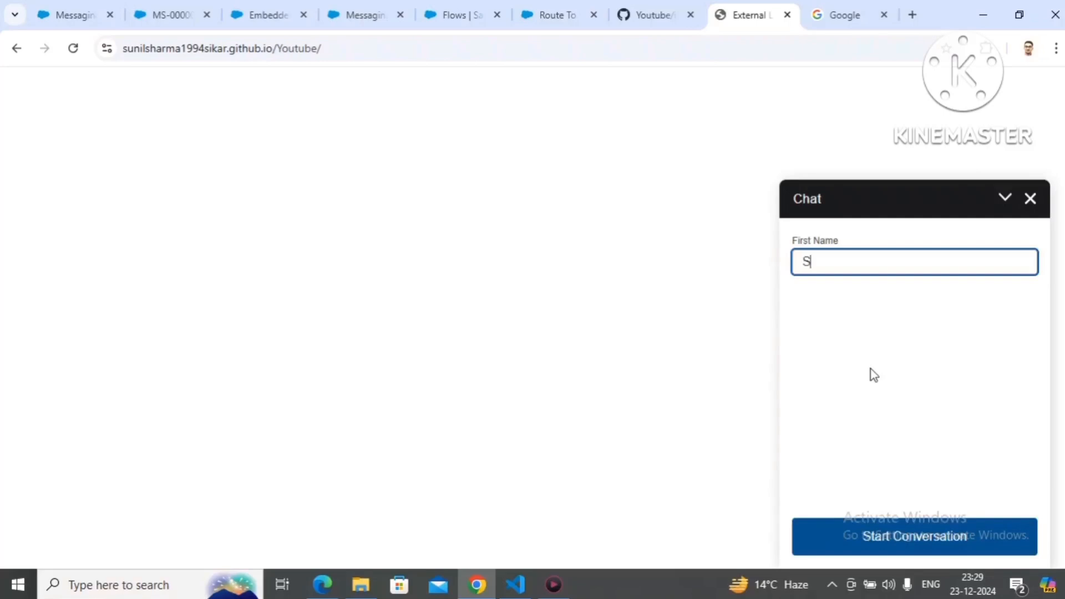
Step: Start a chat conversation with the customer's first name and accept the incoming request through Omni-Channel in the Service Console
type("ab")
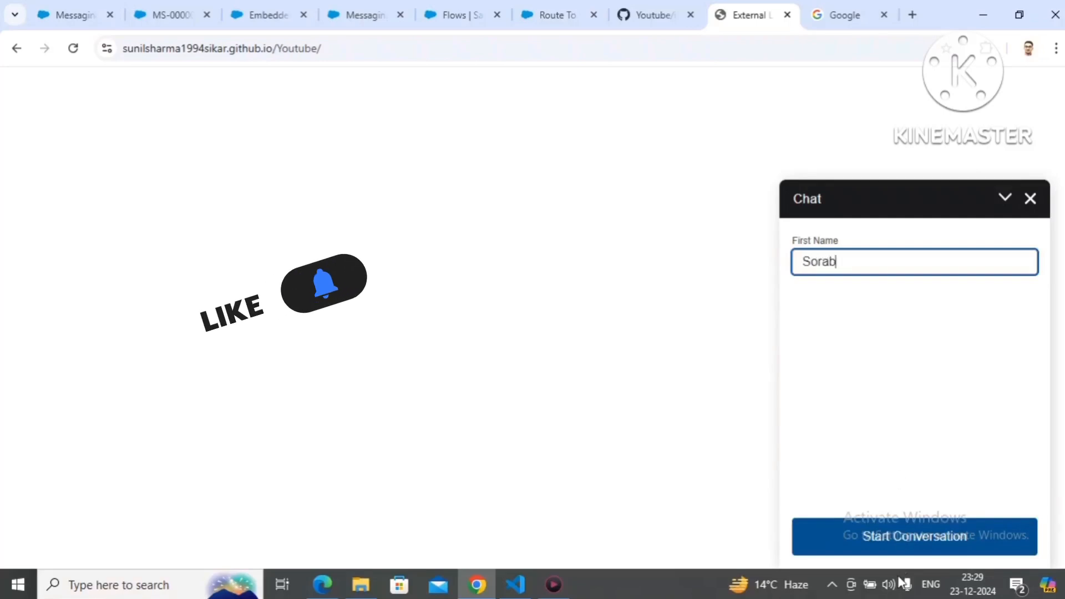
left_click(909, 543)
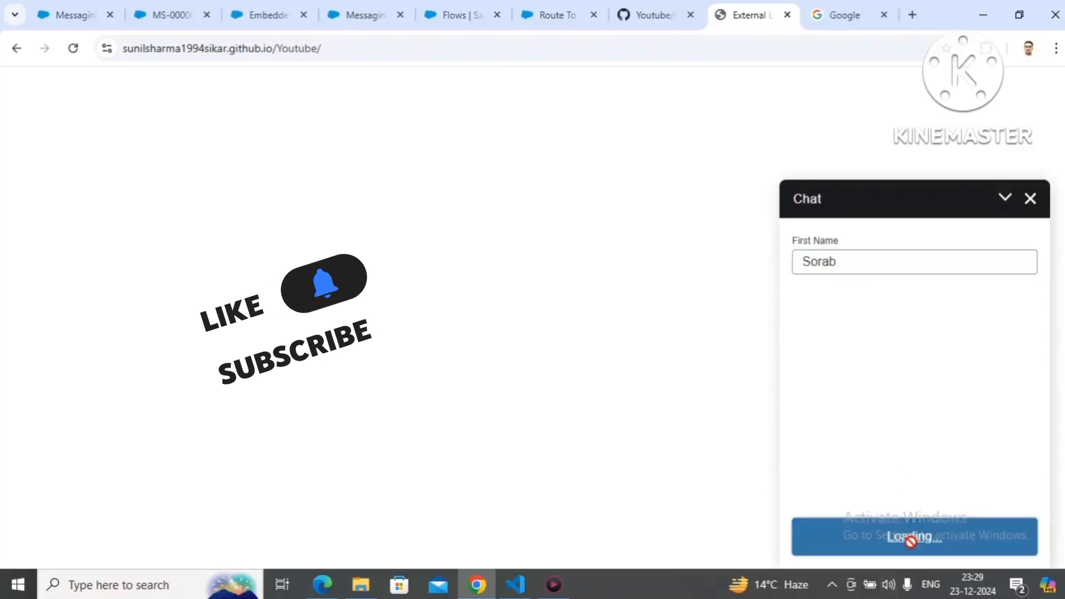
left_click(178, 26)
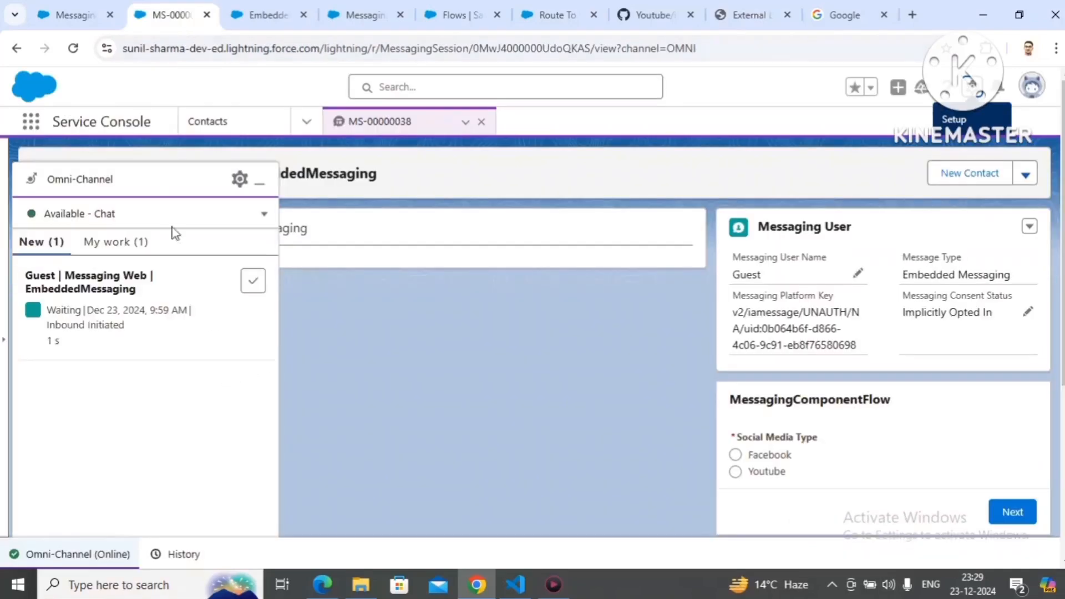
left_click(252, 285)
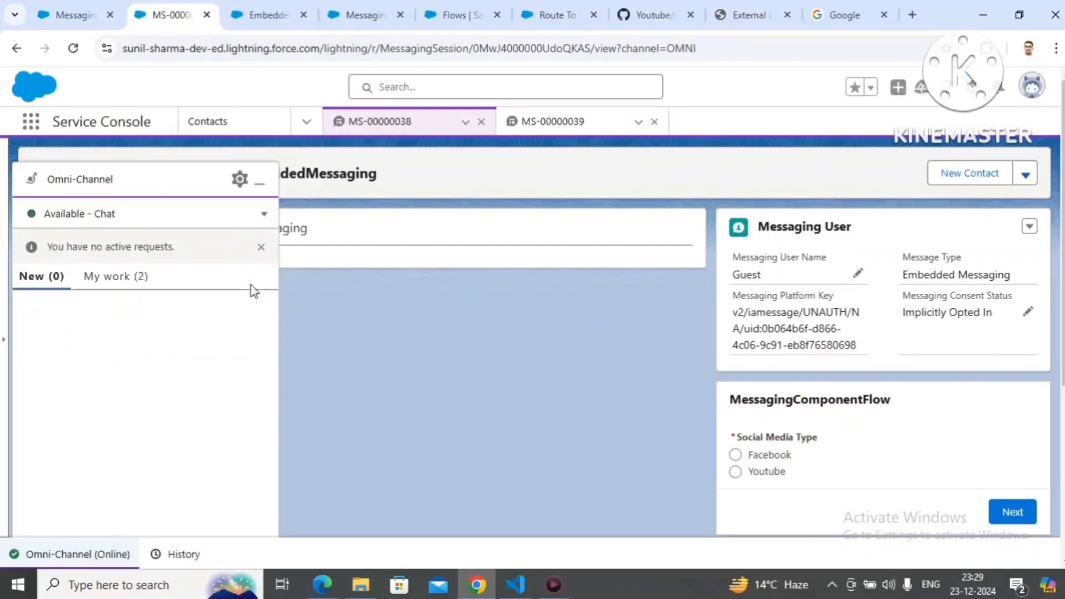
left_click(257, 192)
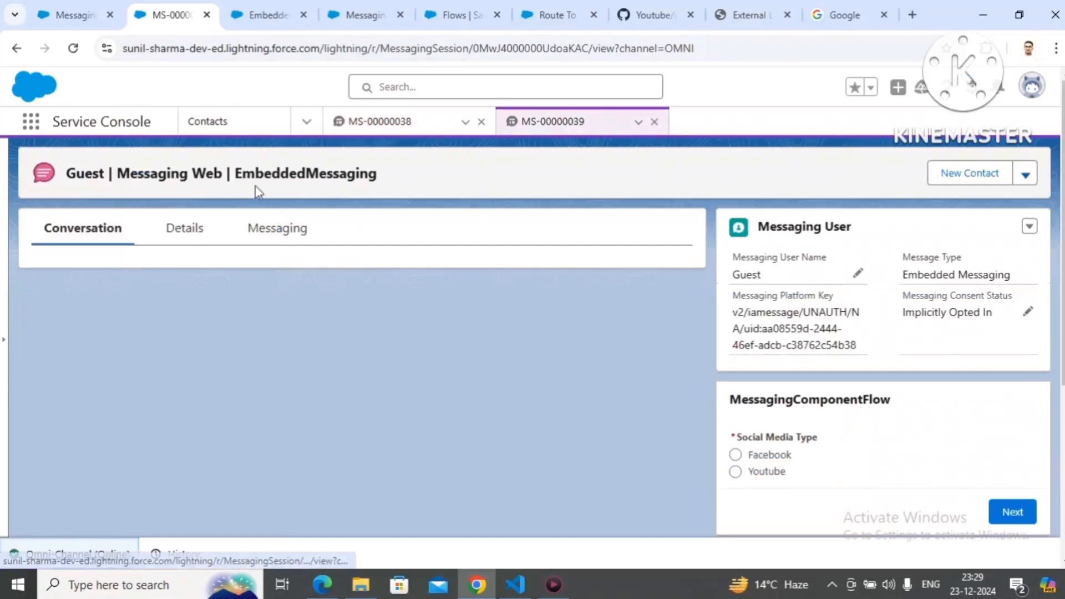
Step: Check the auto-response in the accepted session's messaging conversation and in the customer's chat window
left_click(297, 248)
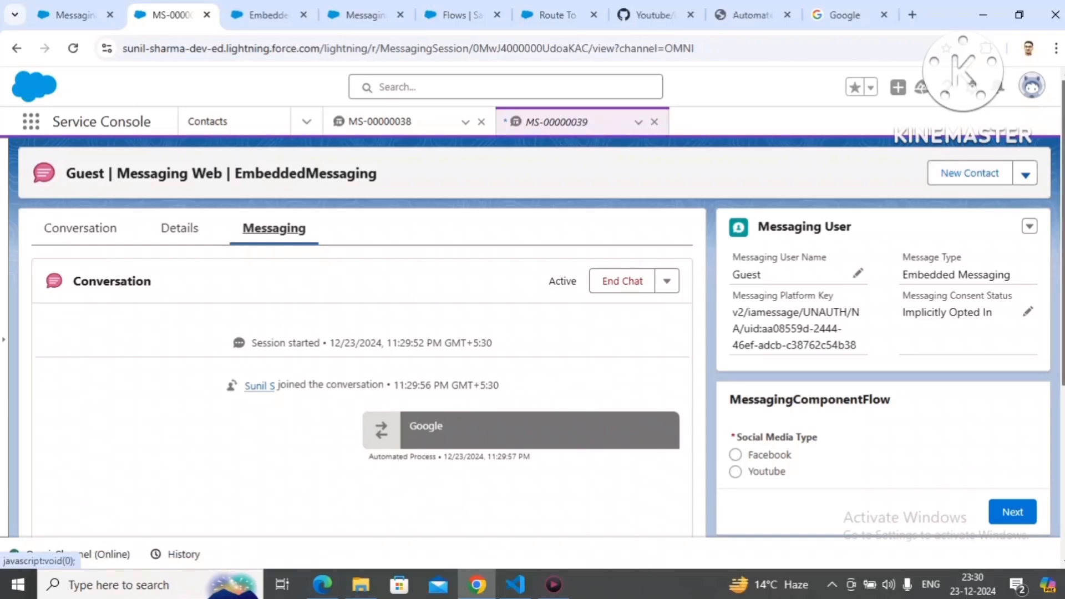
left_click_drag(1062, 194, 1063, 229)
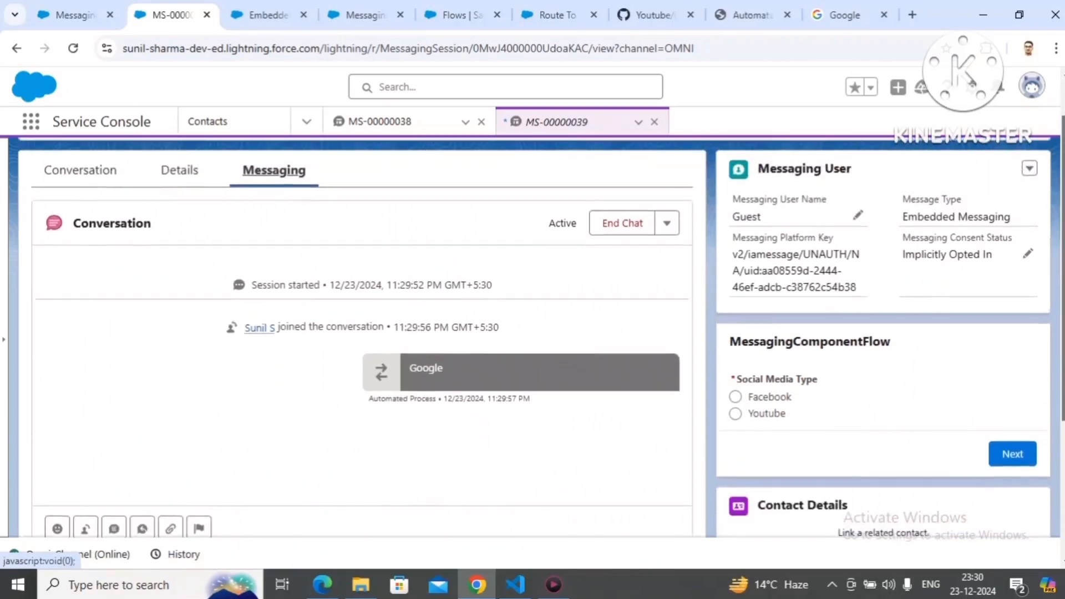
left_click(734, 21)
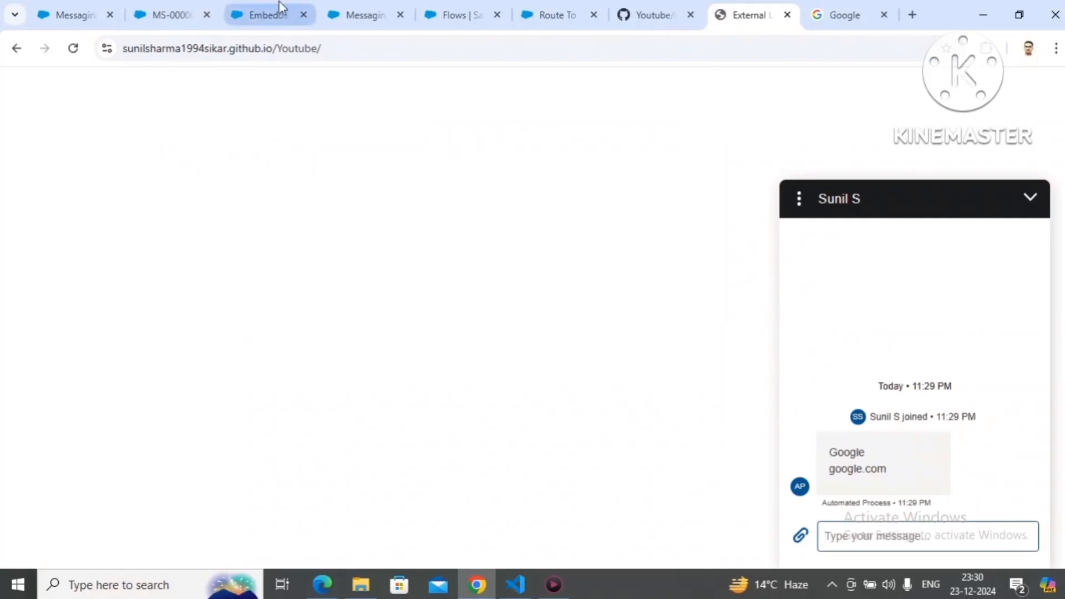
left_click(179, 12)
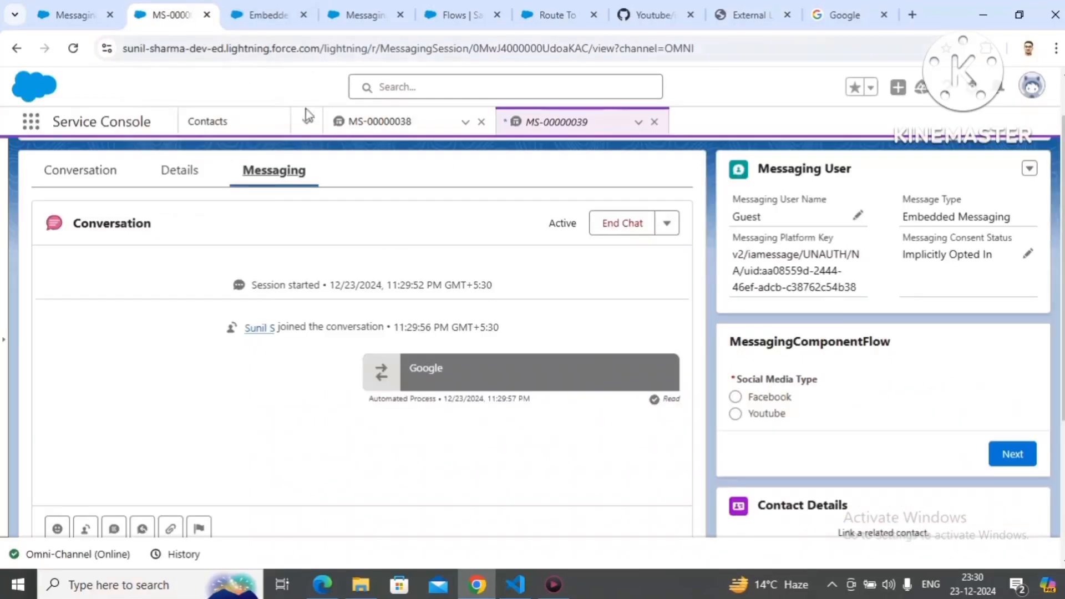
Step: Open the Messaging User record linked to session MS-00000039 and select its record Id in the page address
double_click(547, 48)
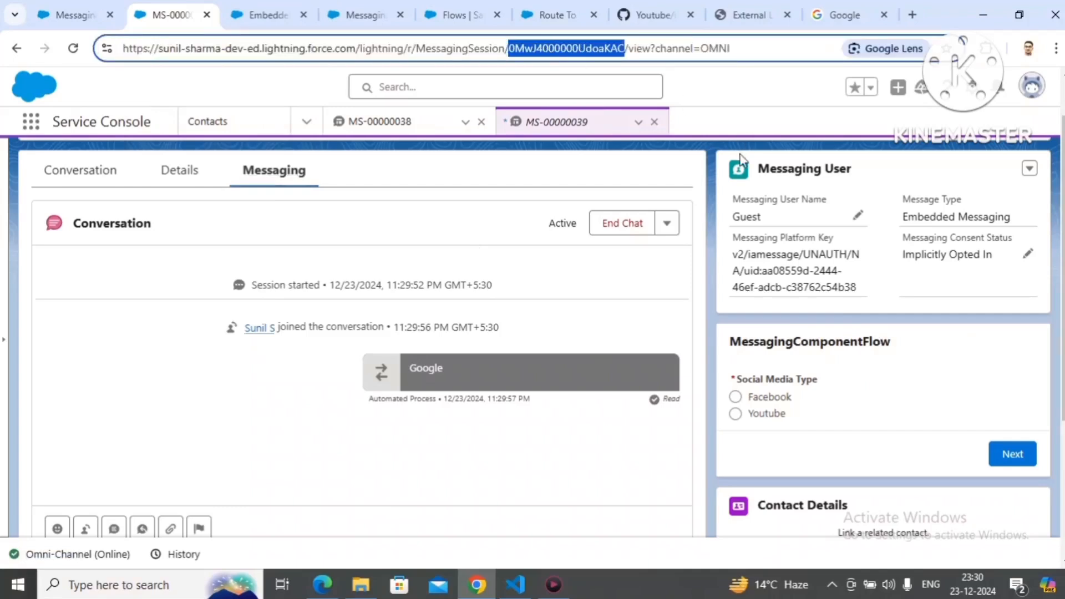
left_click(1029, 169)
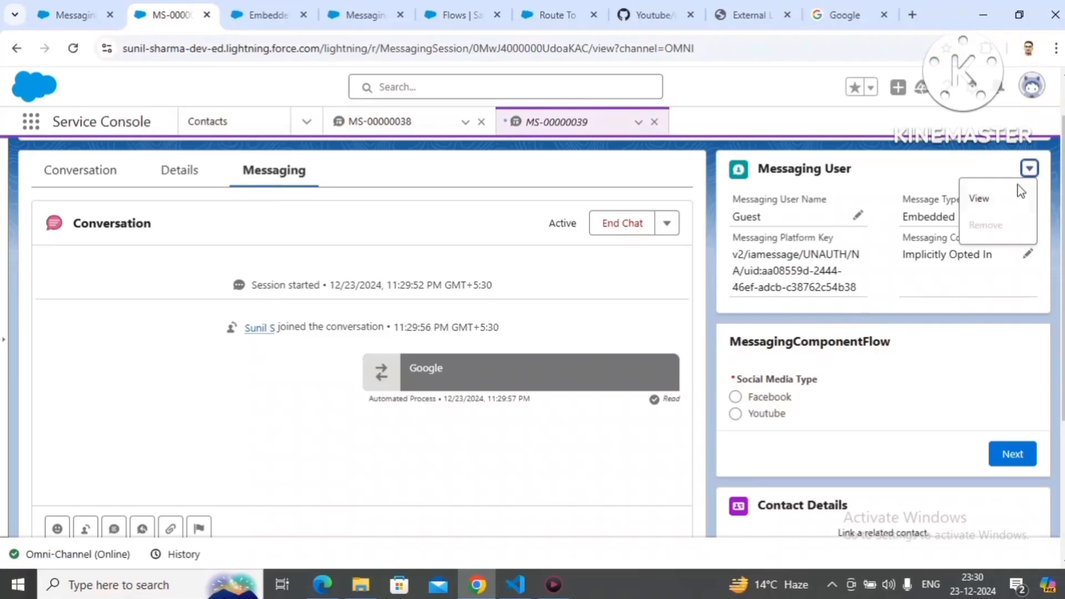
left_click(1003, 199)
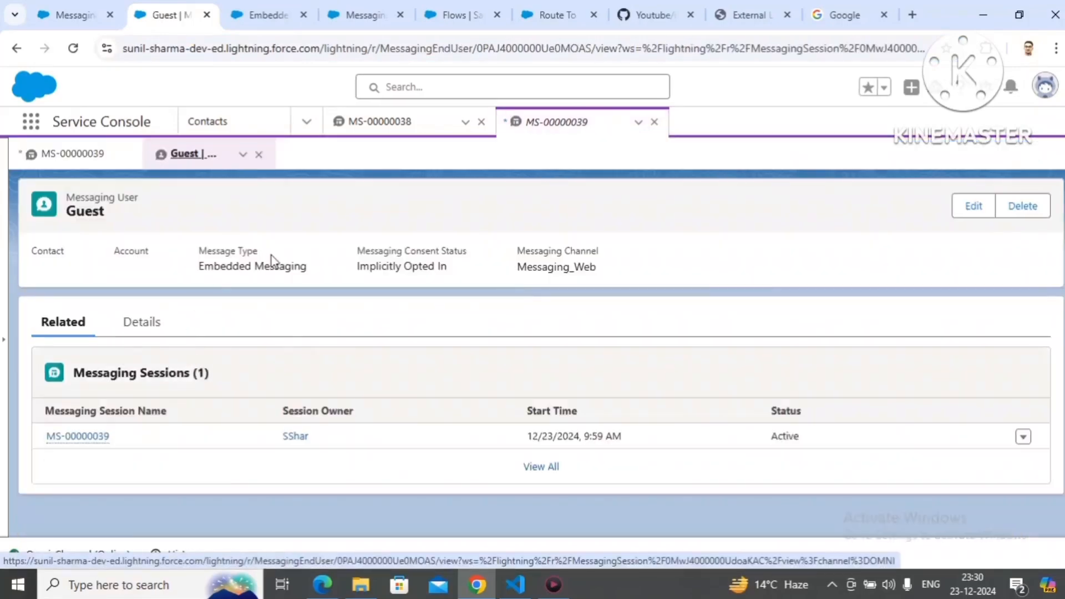
double_click(567, 51)
key("ctrl+c")
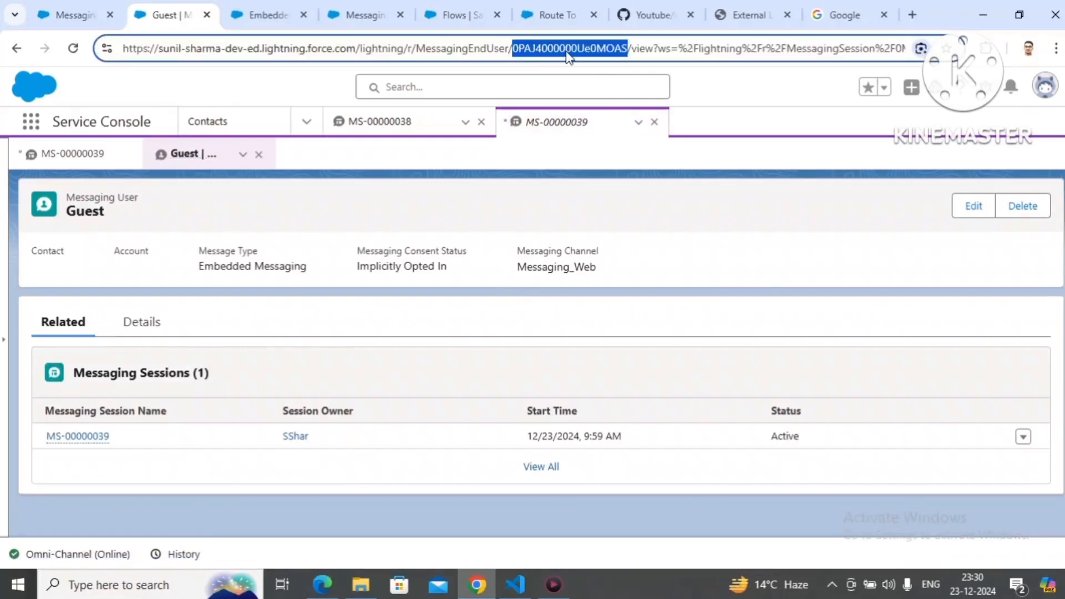
Step: Return to the MS-00000039 session and open the Developer Console in a new browser tab
left_click(55, 154)
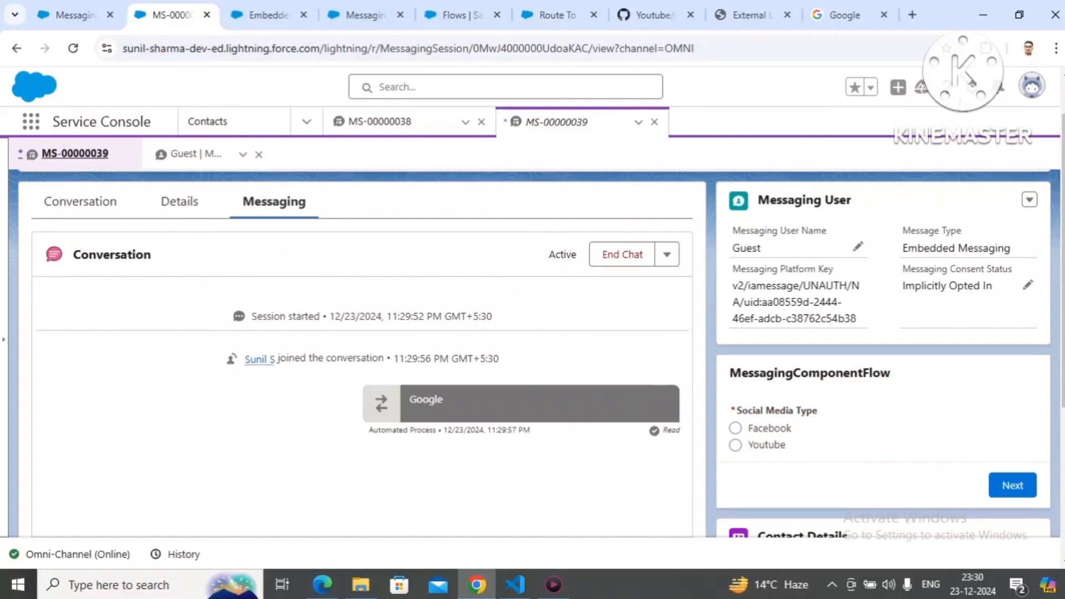
left_click(971, 87)
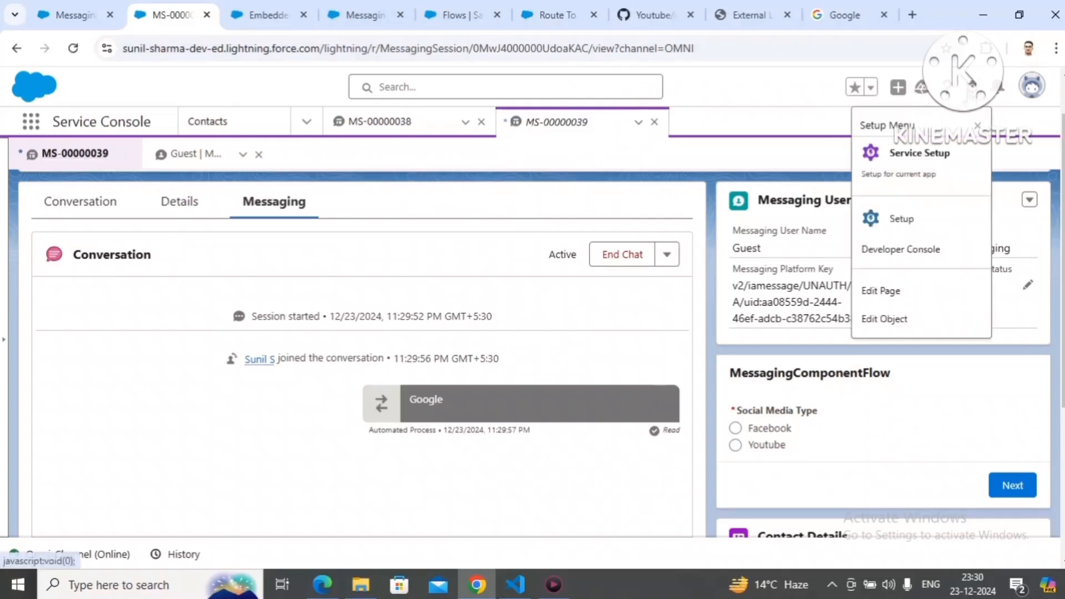
left_click(912, 251)
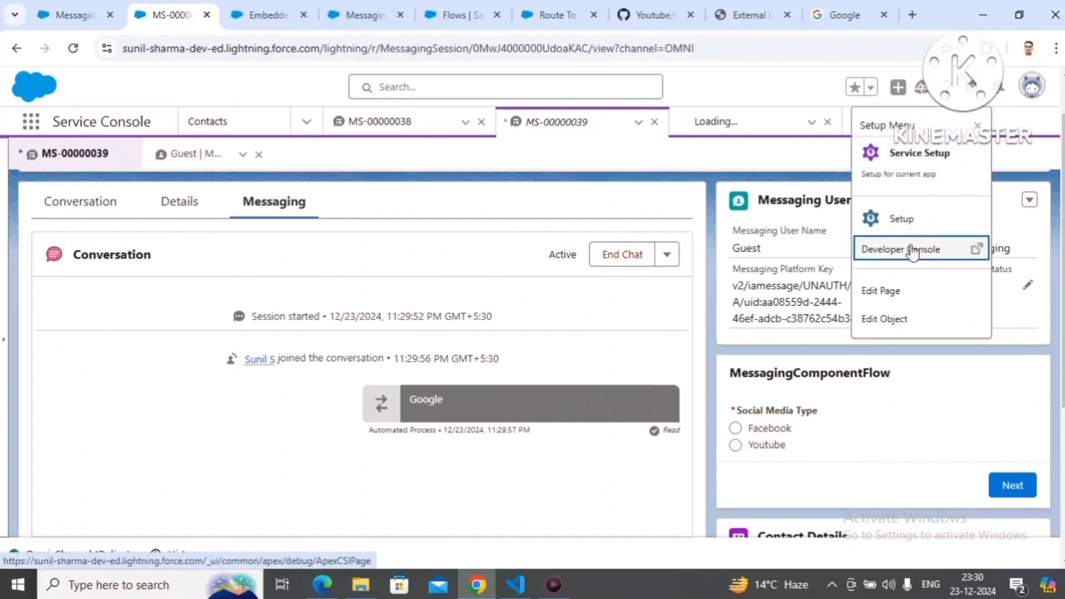
right_click(912, 252)
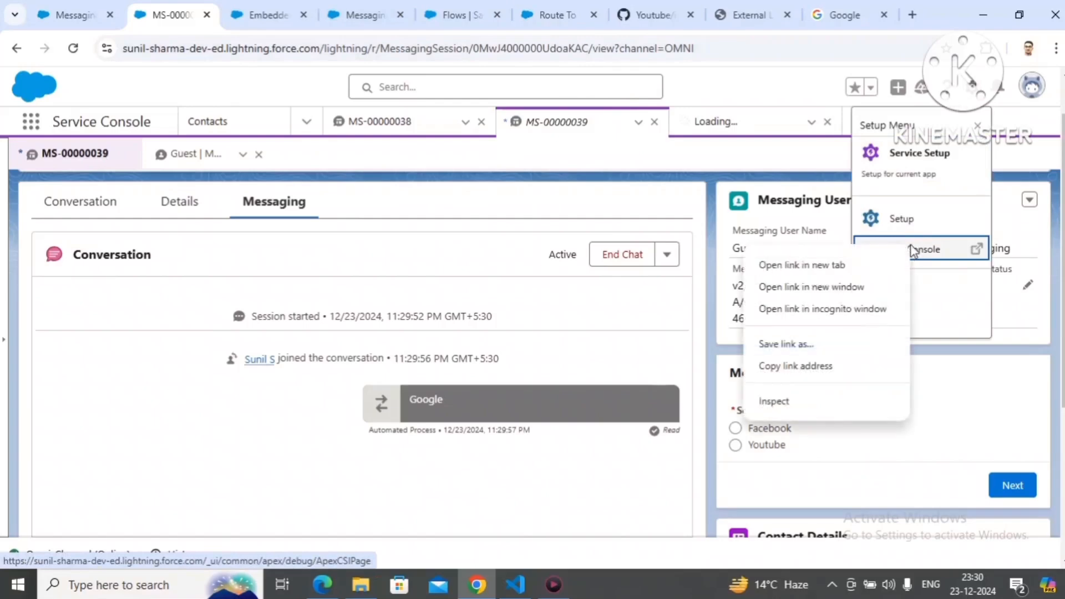
left_click(847, 265)
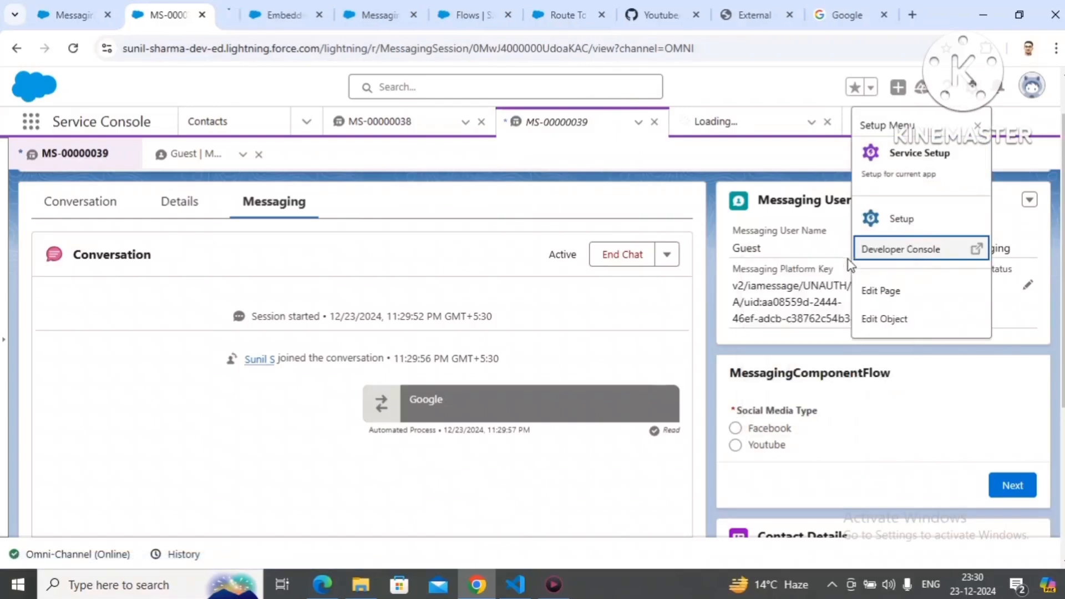
Step: In the Developer Console, dismiss the deleted-log notice and open the MessagingEndUser object resource, searching for "messaging"
left_click(252, 21)
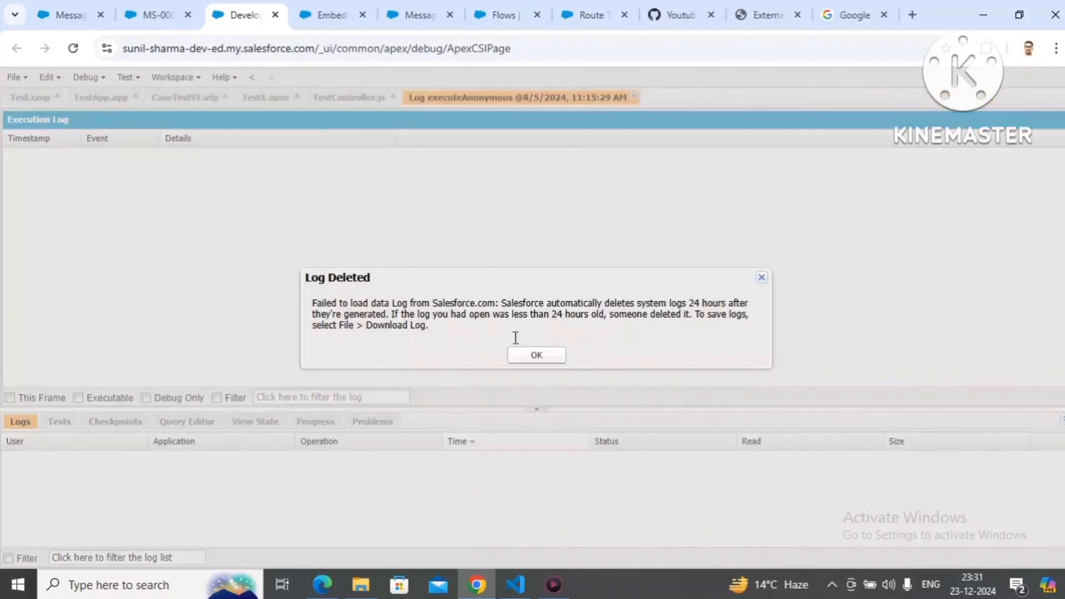
left_click(532, 355)
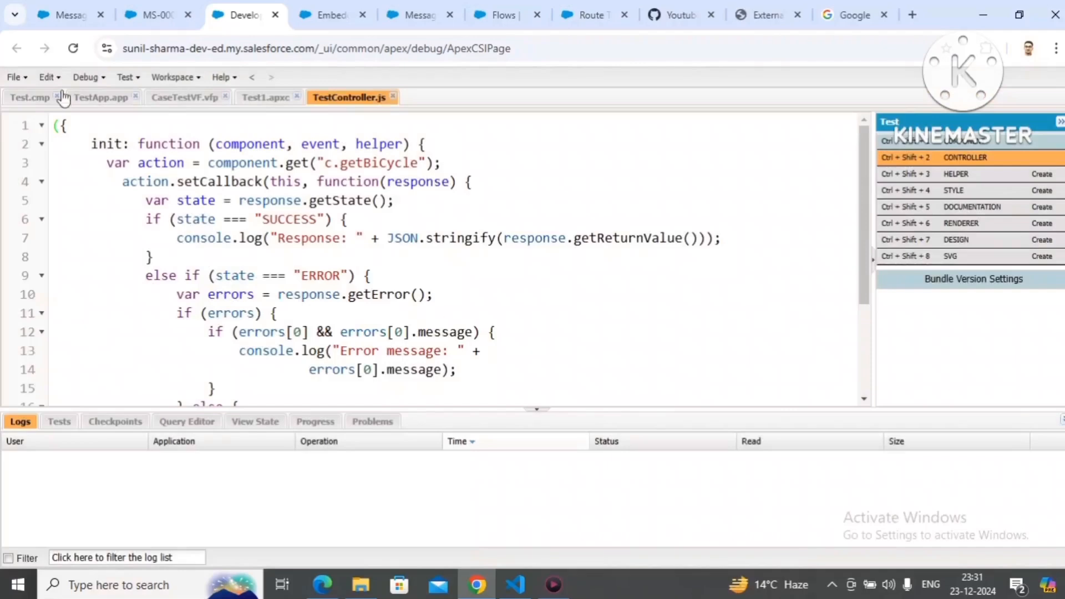
left_click(22, 81)
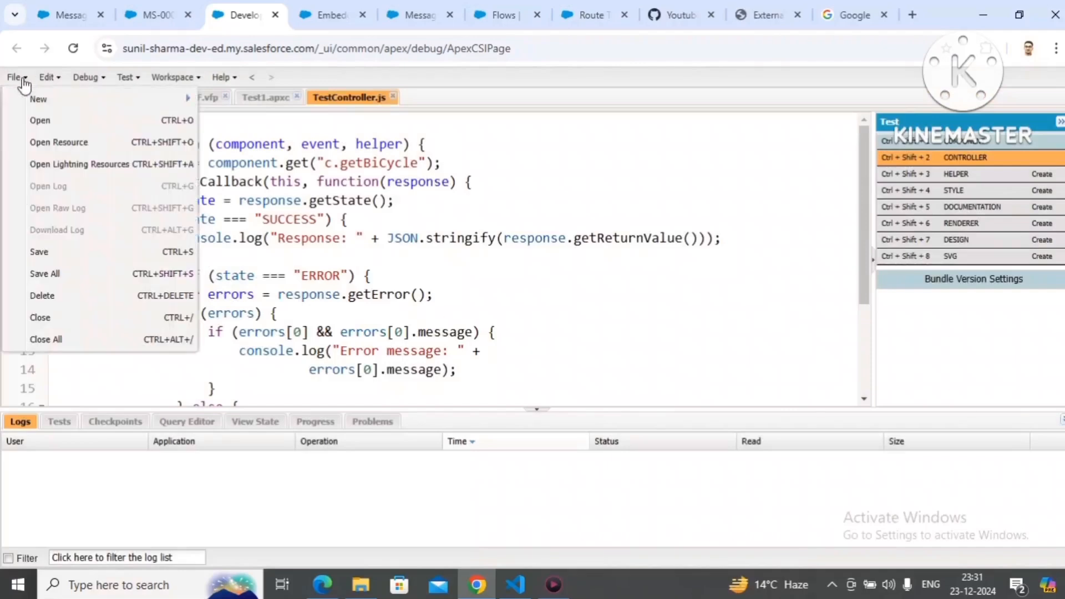
left_click(68, 145)
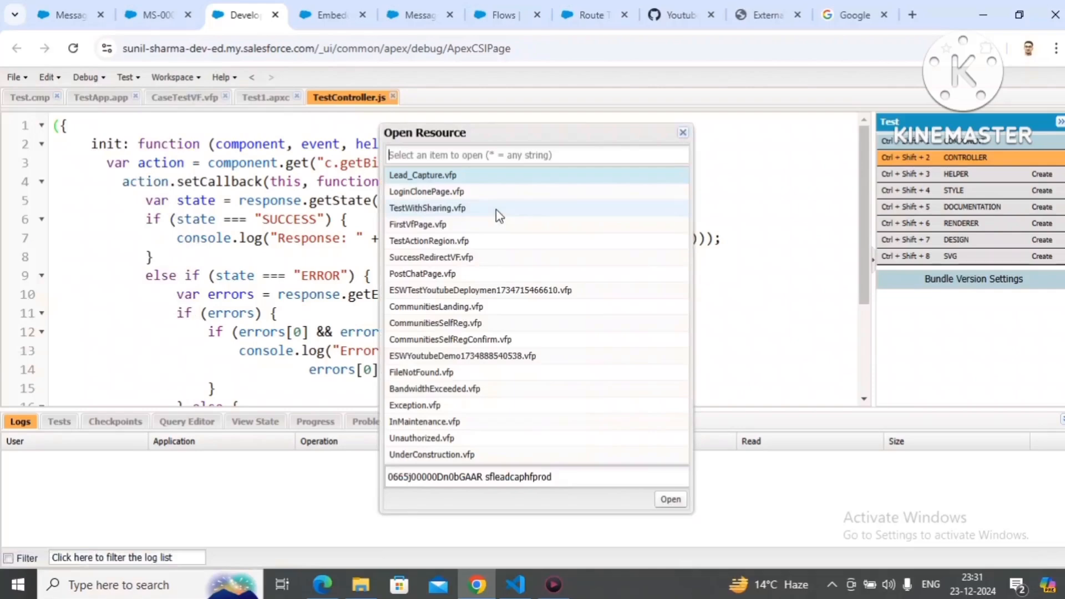
type("messaging")
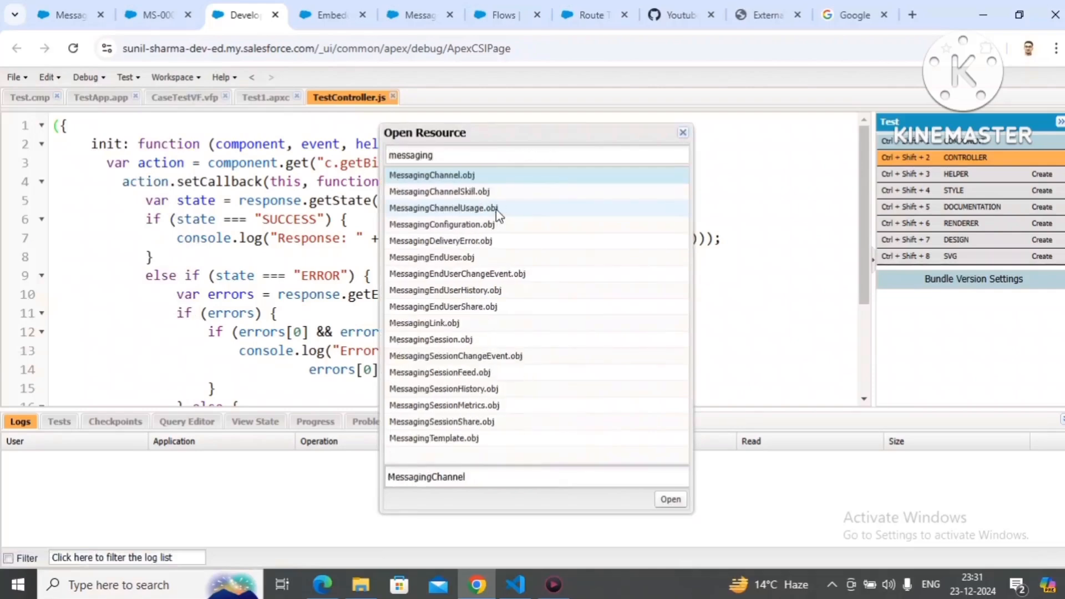
left_click(466, 259)
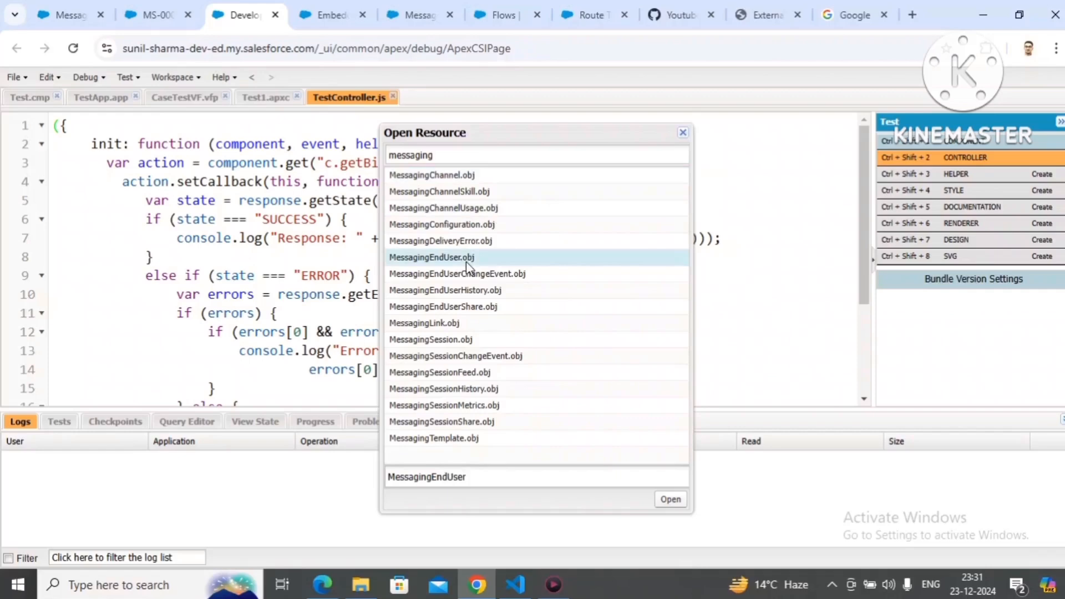
left_click(670, 501)
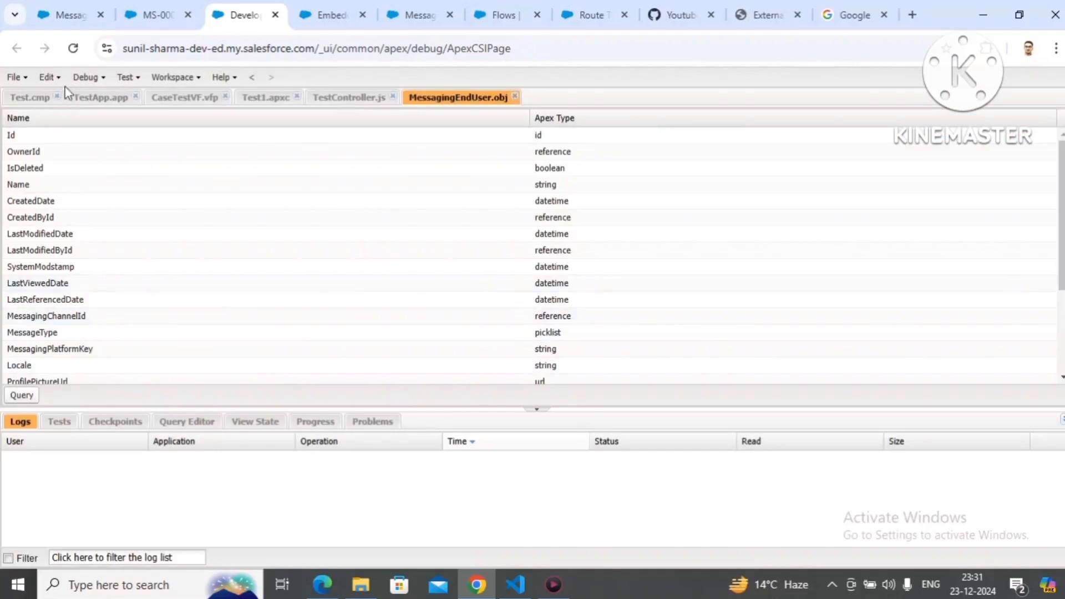
Step: Select the Id and Customer_Name__c fields of MessagingEndUser and generate a SOQL query from them
left_click(53, 139)
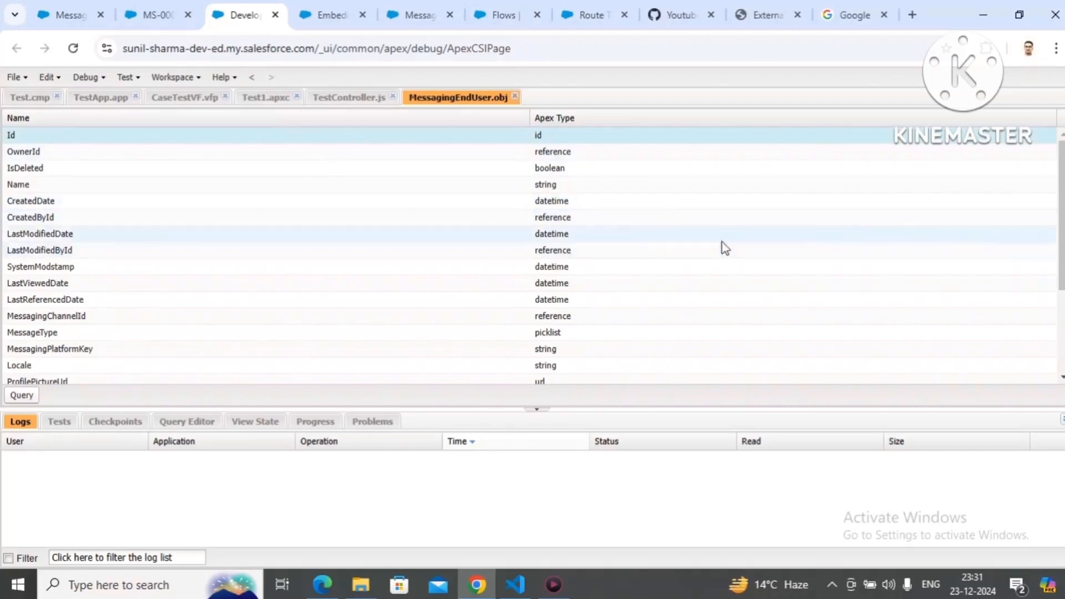
left_click_drag(1062, 280, 1061, 334)
scroll(351, 360, "down", 2)
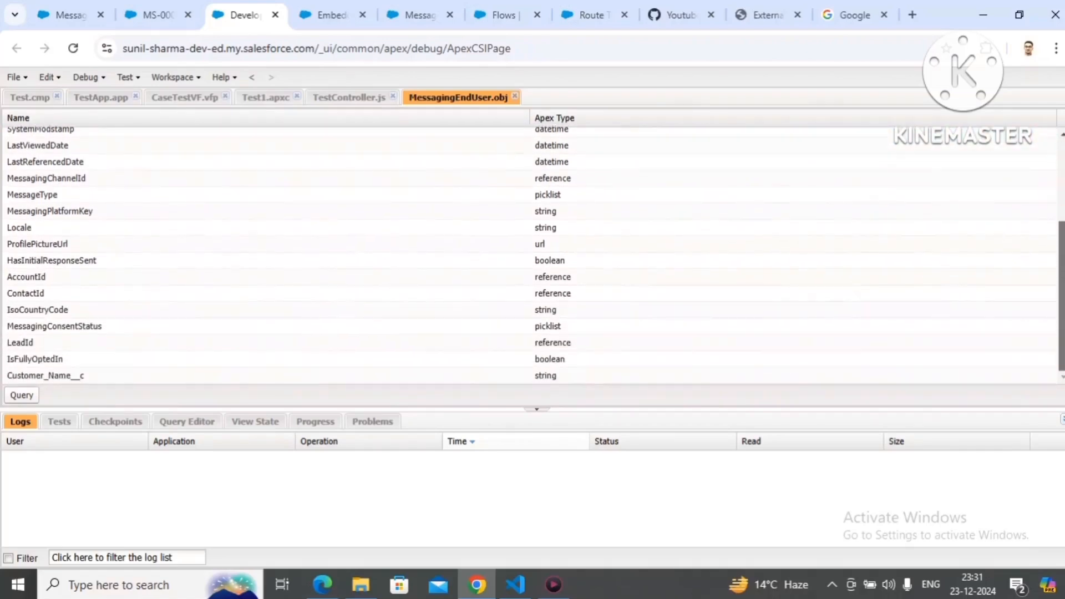
left_click(206, 377)
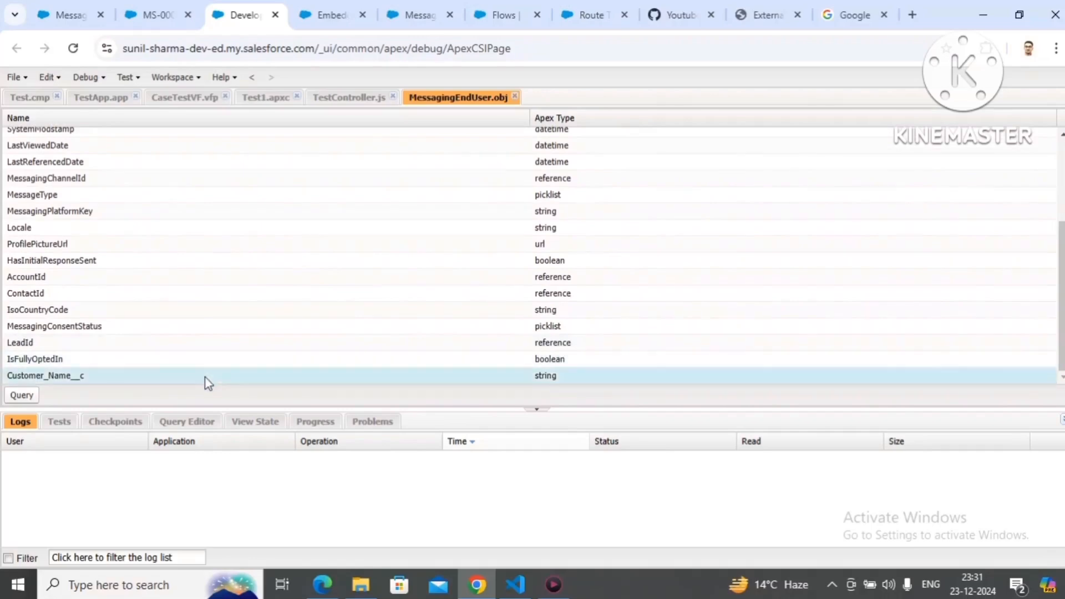
left_click(22, 395)
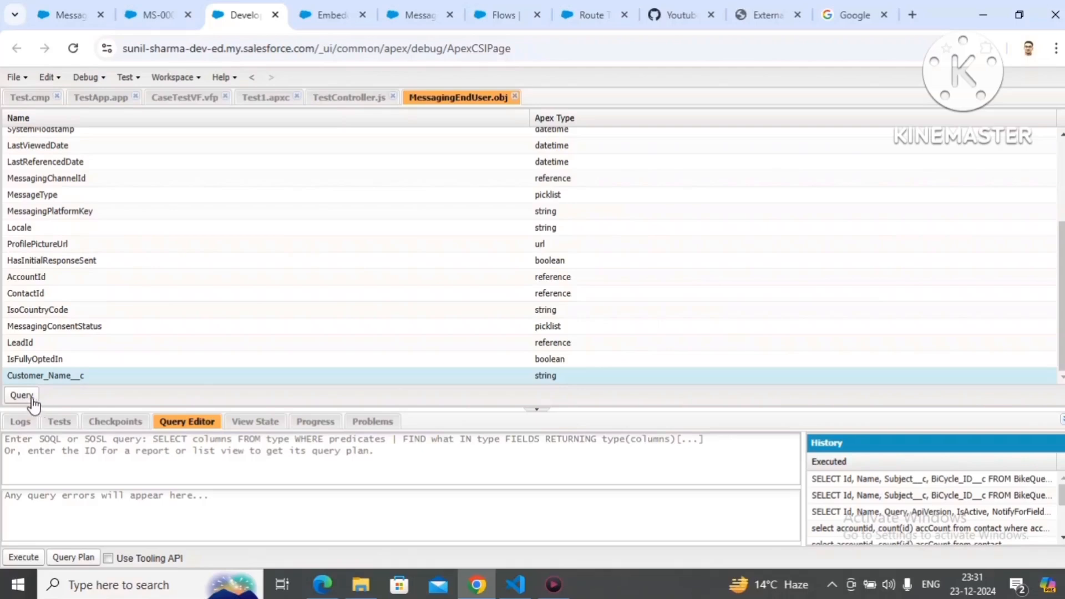
left_click(22, 396)
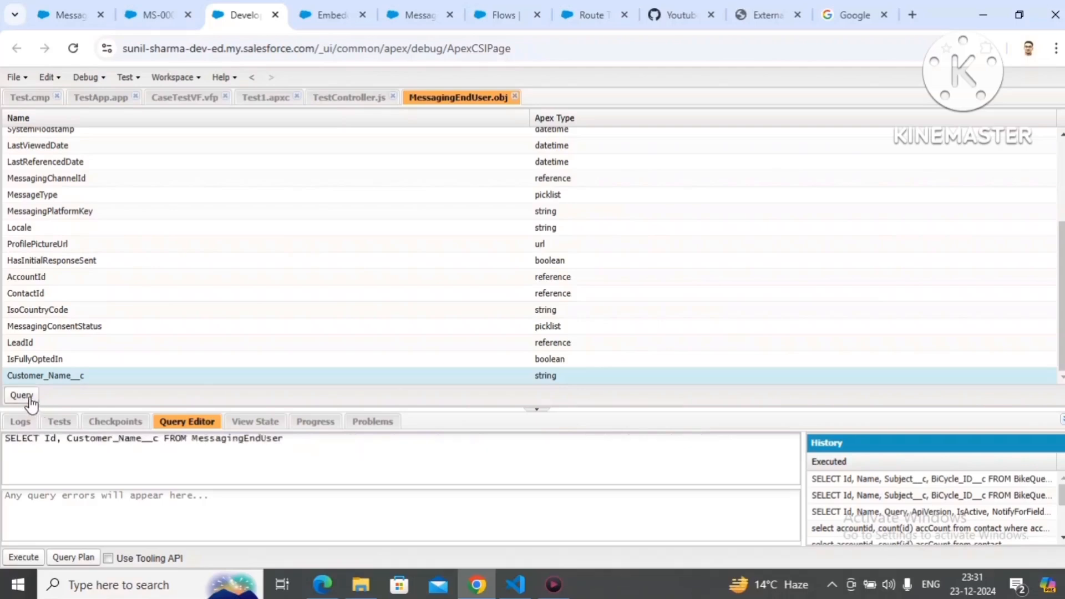
Step: Restrict the MessagingEndUser query with a where clause on id using the copied Messaging User record Id, and execute it
left_click(321, 444)
type("w")
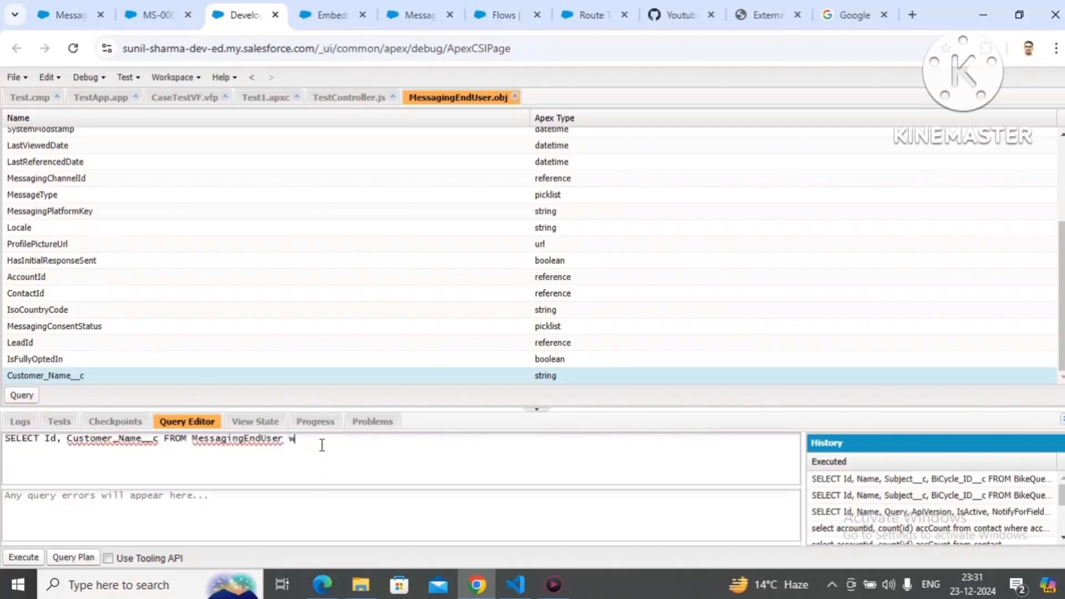
type("here id='")
key("ctrl+v")
type("'")
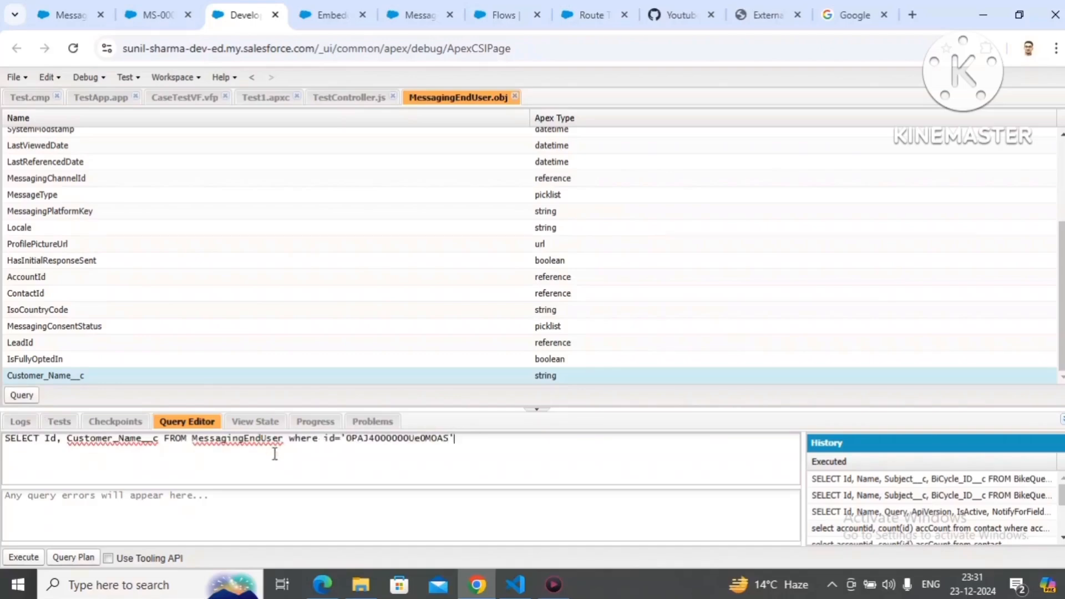
left_click(22, 561)
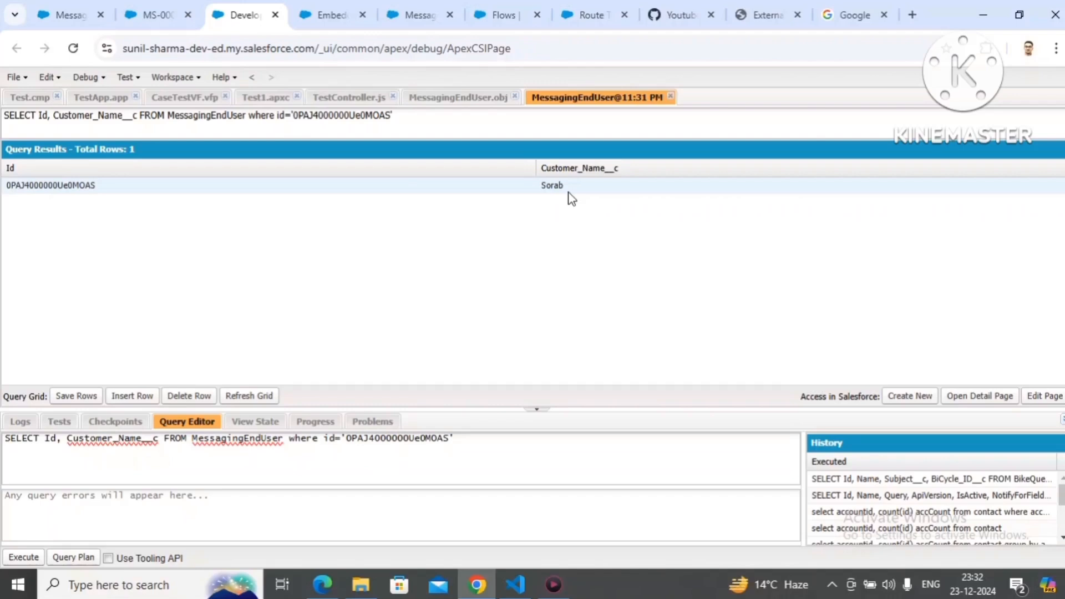
Step: Return to the external site's chat window and end the customer's conversation
left_click(771, 15)
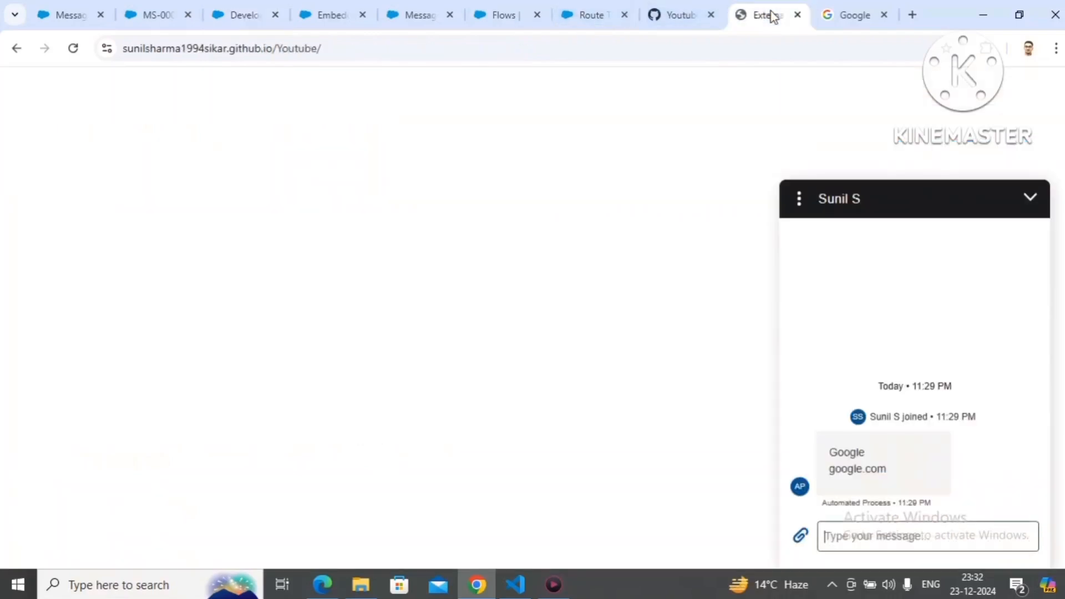
left_click(810, 197)
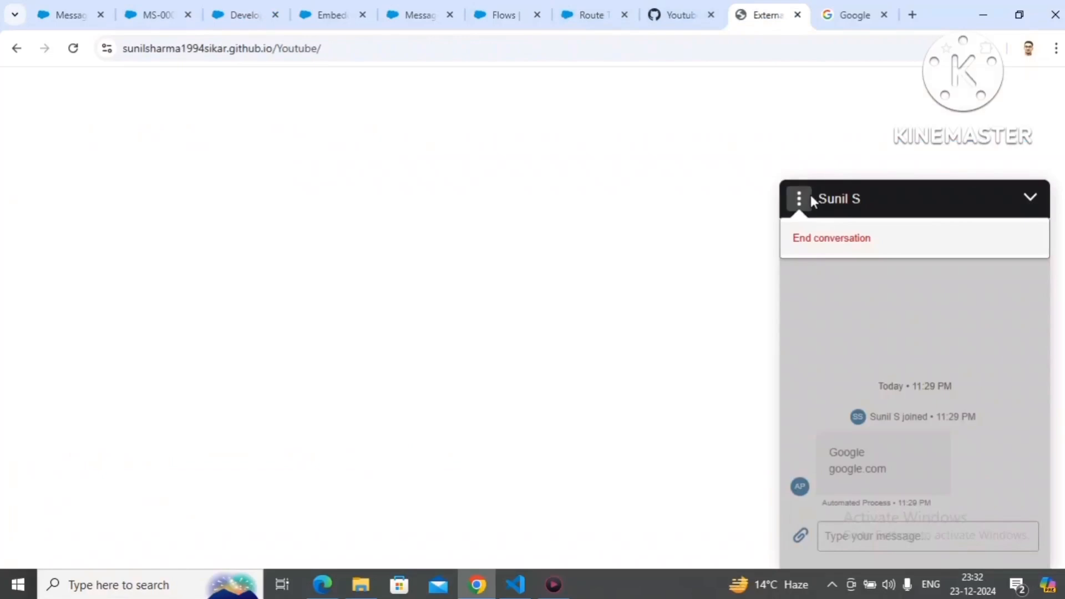
left_click(821, 247)
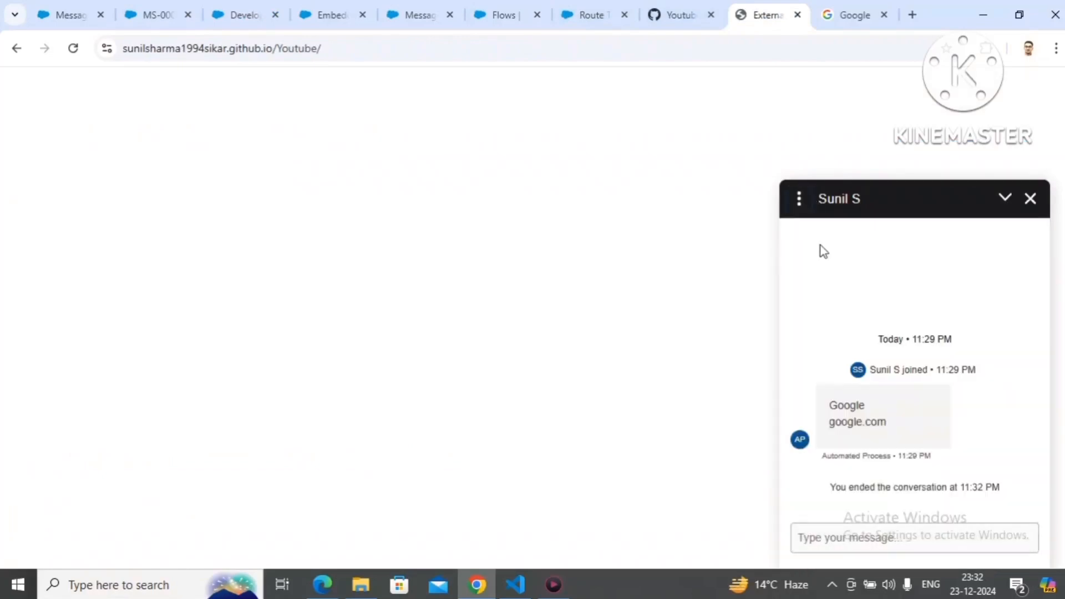
Step: In the StartConversationMC messaging component's Web Page format, set the message configuration type to Formula
left_click(66, 22)
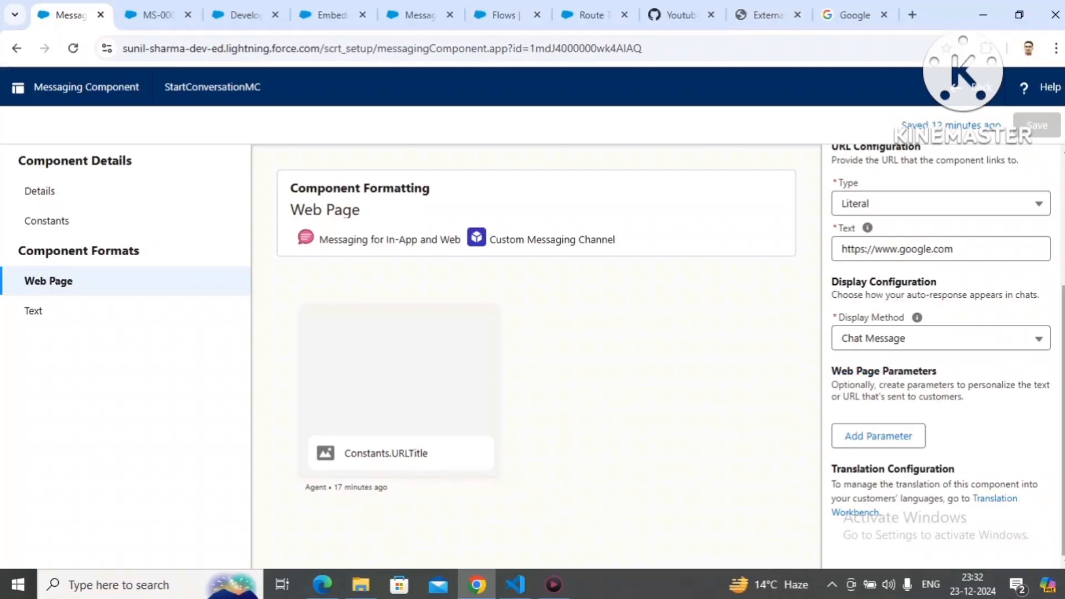
scroll(1064, 387, "up", 3)
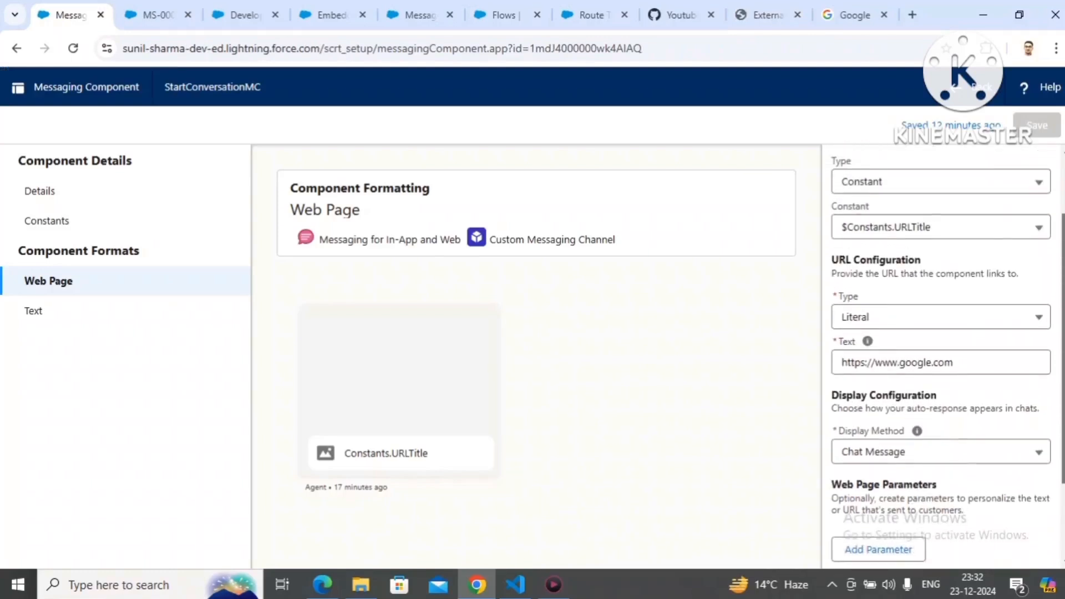
scroll(943, 355, "up", 1)
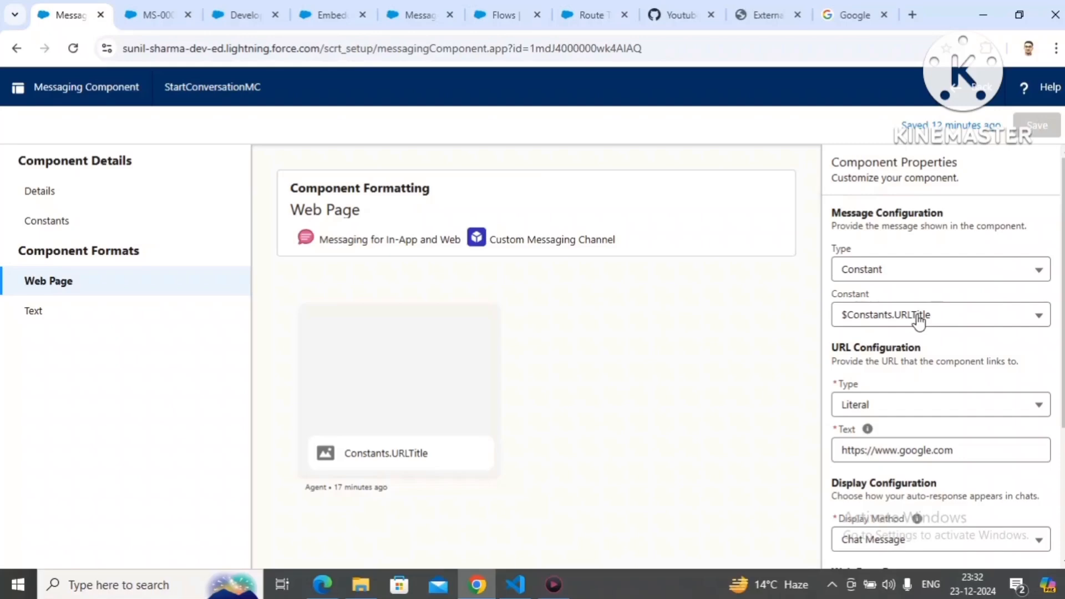
left_click(907, 278)
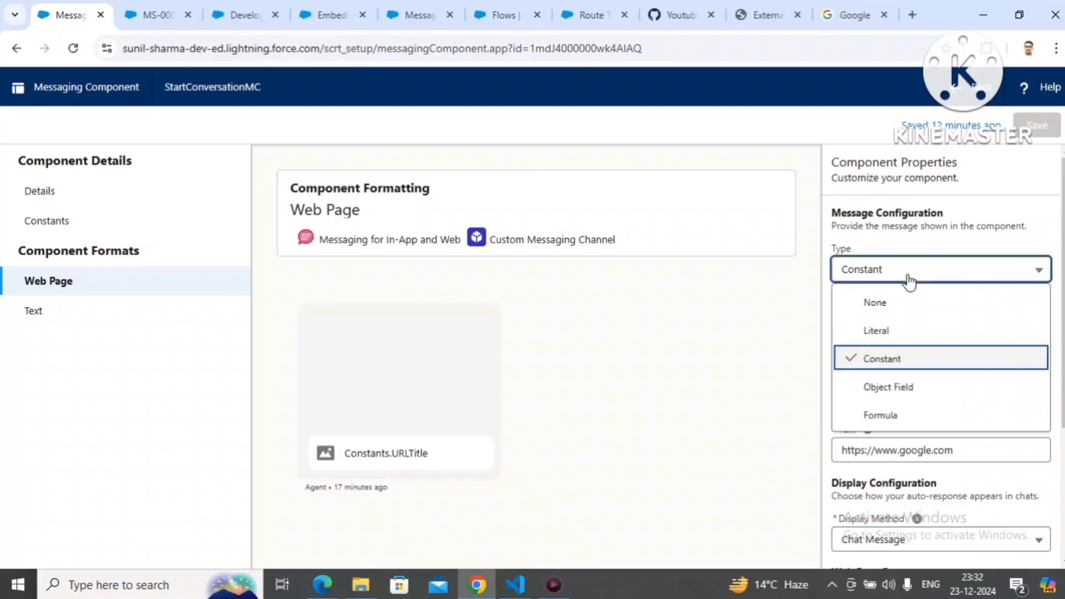
left_click(891, 416)
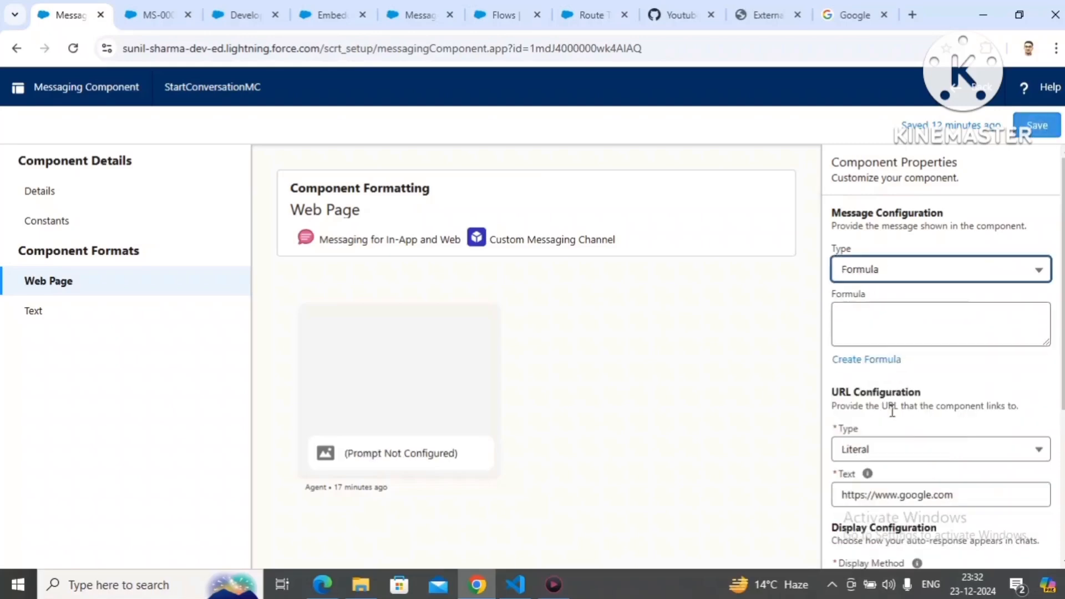
Step: Create the message formula MessagingEndUser.Customer_Name__c from the Messaging User lookup's Customer Name field, check its syntax and insert it
left_click(872, 364)
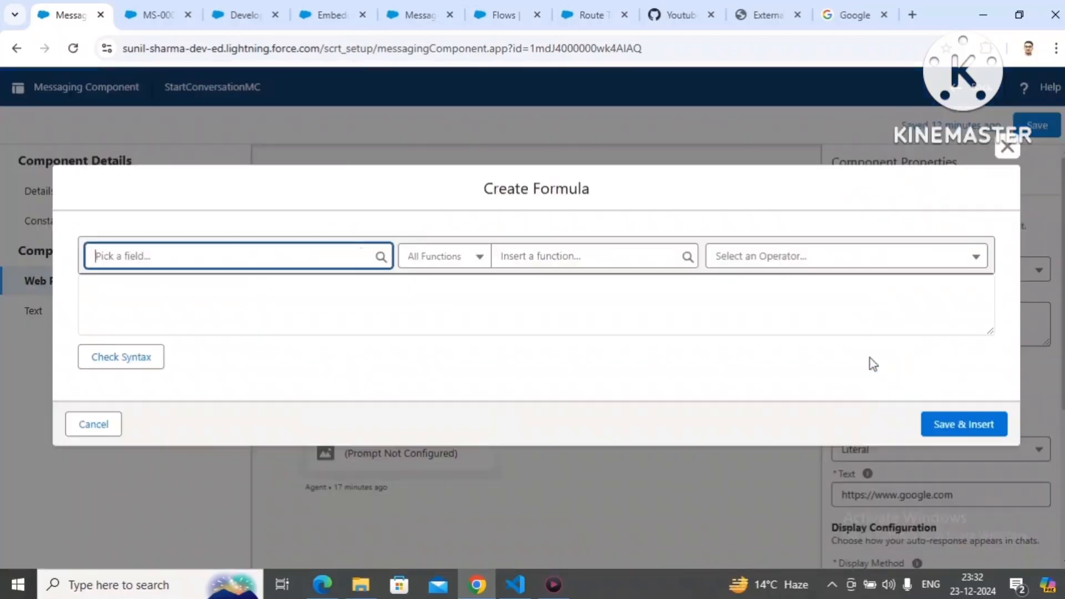
left_click(217, 258)
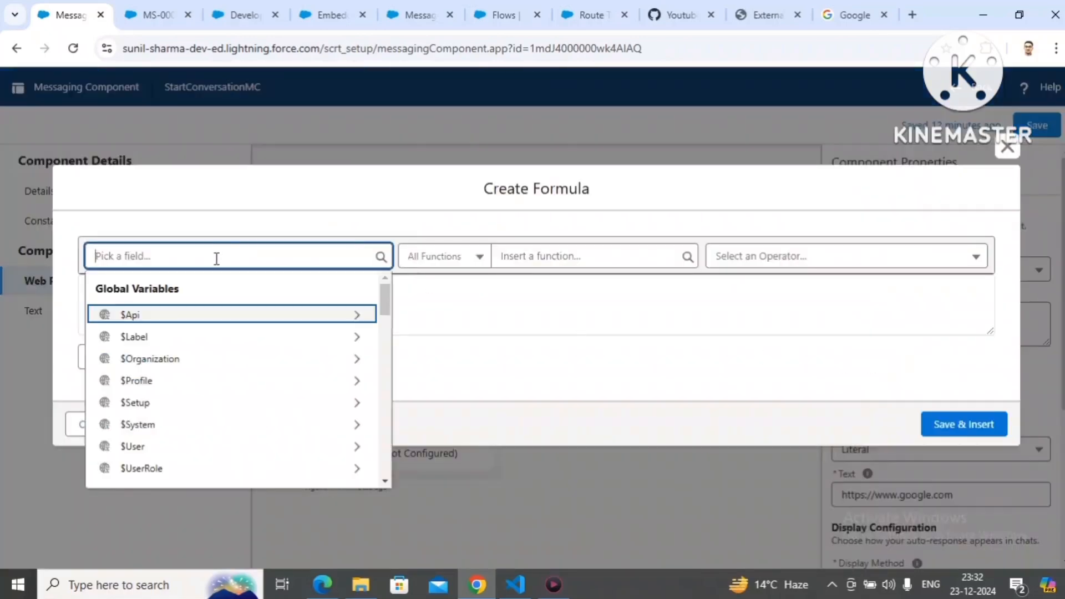
left_click(386, 299)
left_click_drag(386, 300, 381, 422)
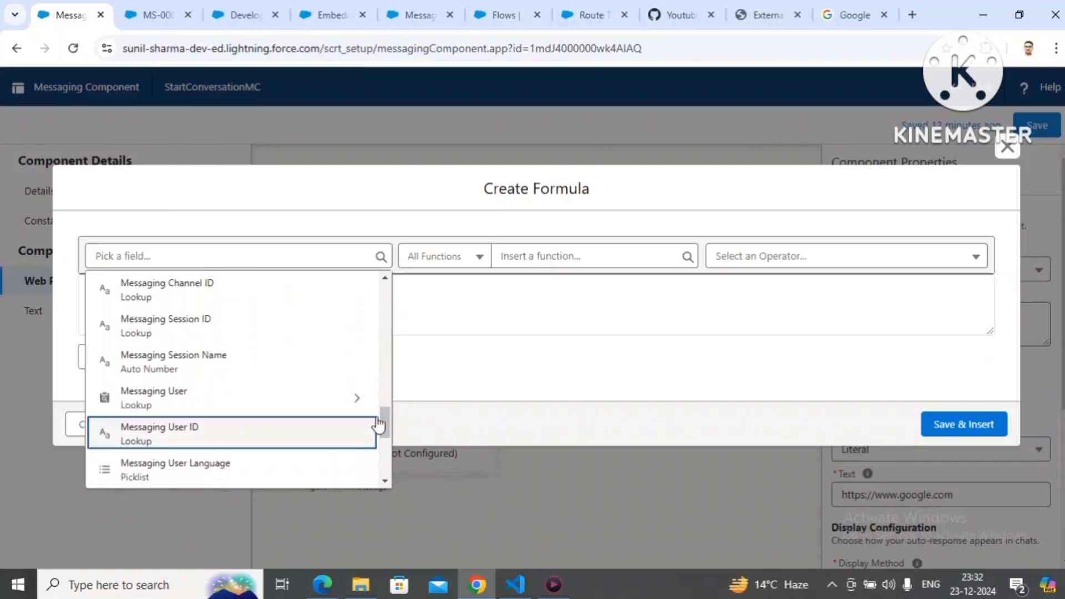
left_click(350, 404)
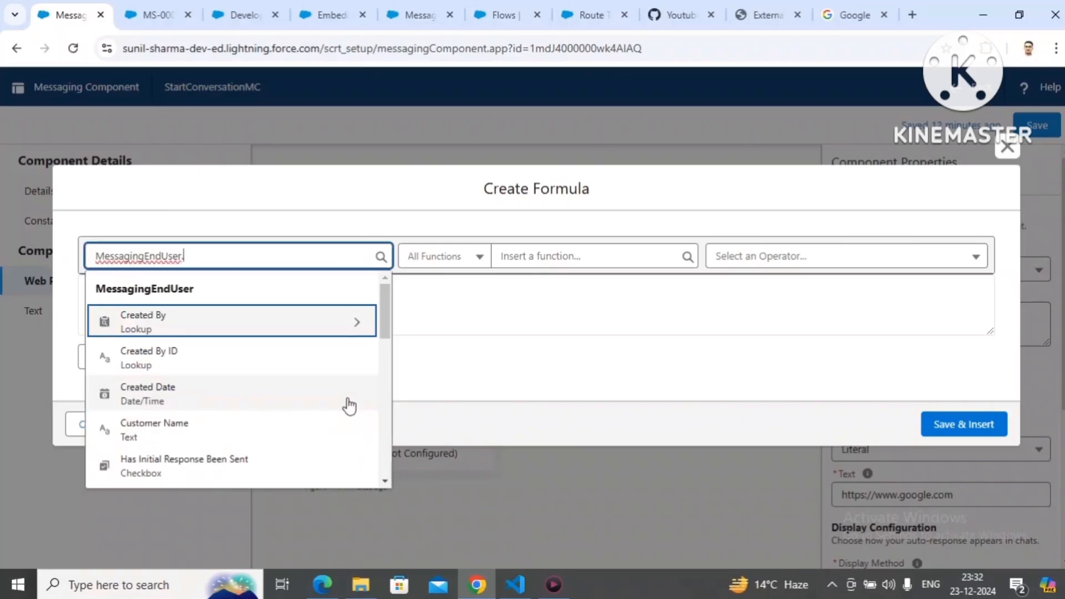
type("cus")
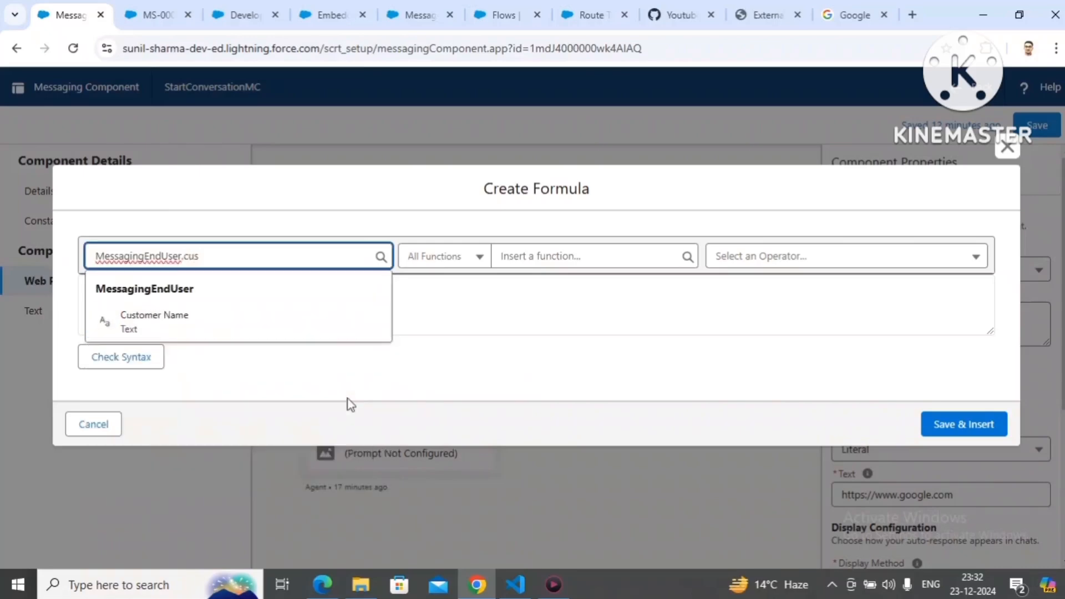
left_click(192, 312)
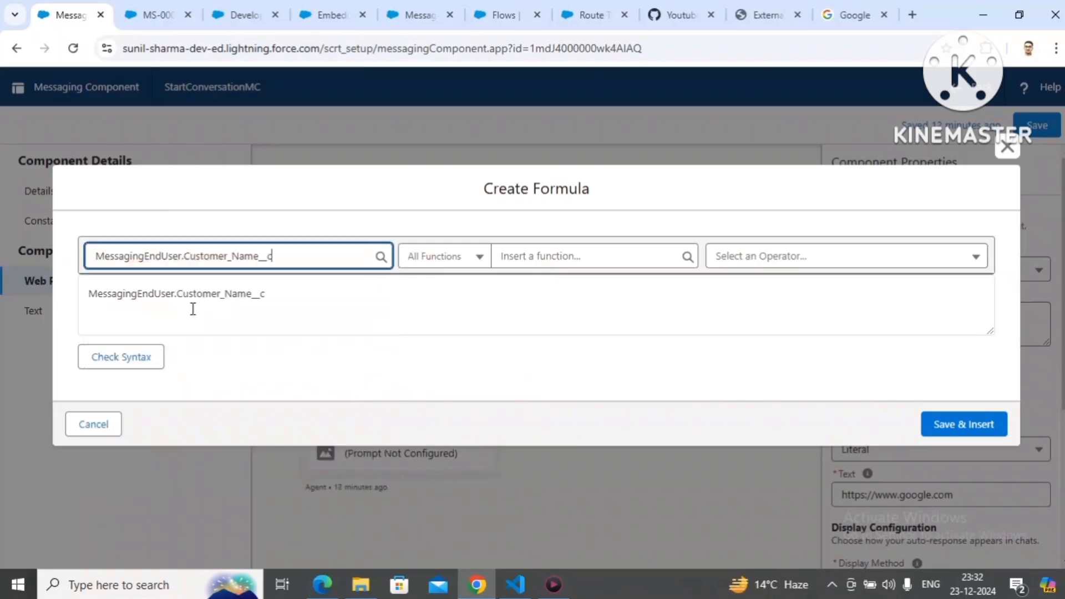
left_click(142, 357)
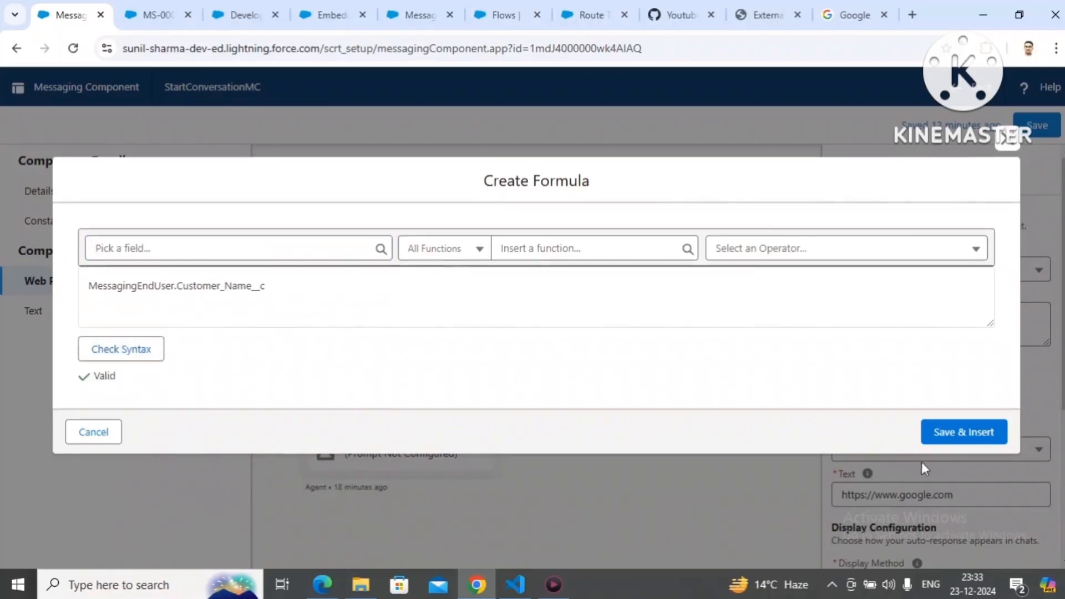
left_click(958, 438)
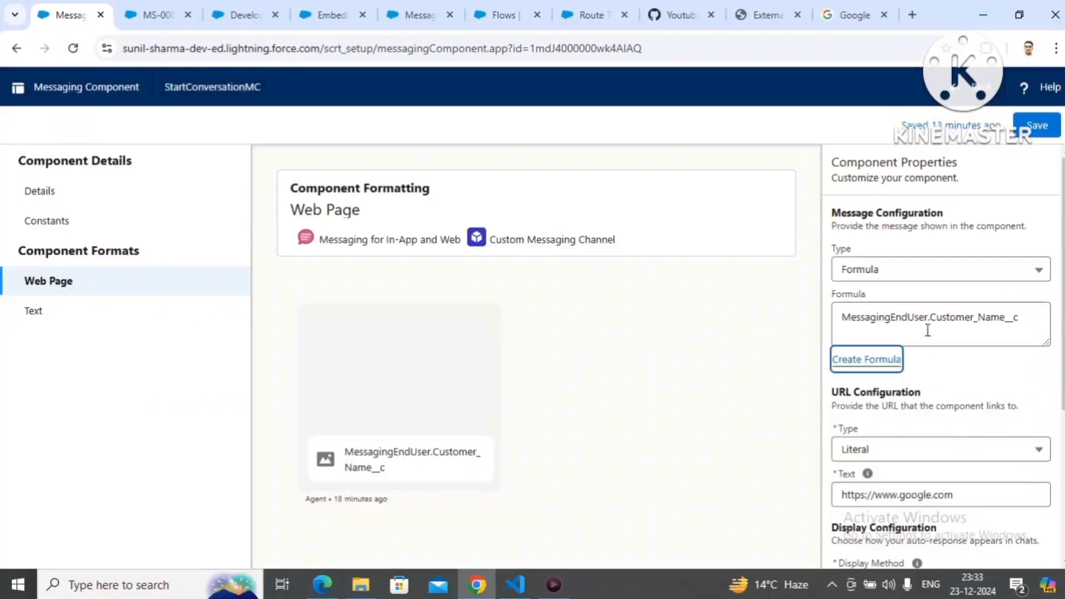
Step: Prepend the greeting text to the message formula so it reads 'Hi '+MessagingEndUser.Customer_Name__c
left_click(843, 315)
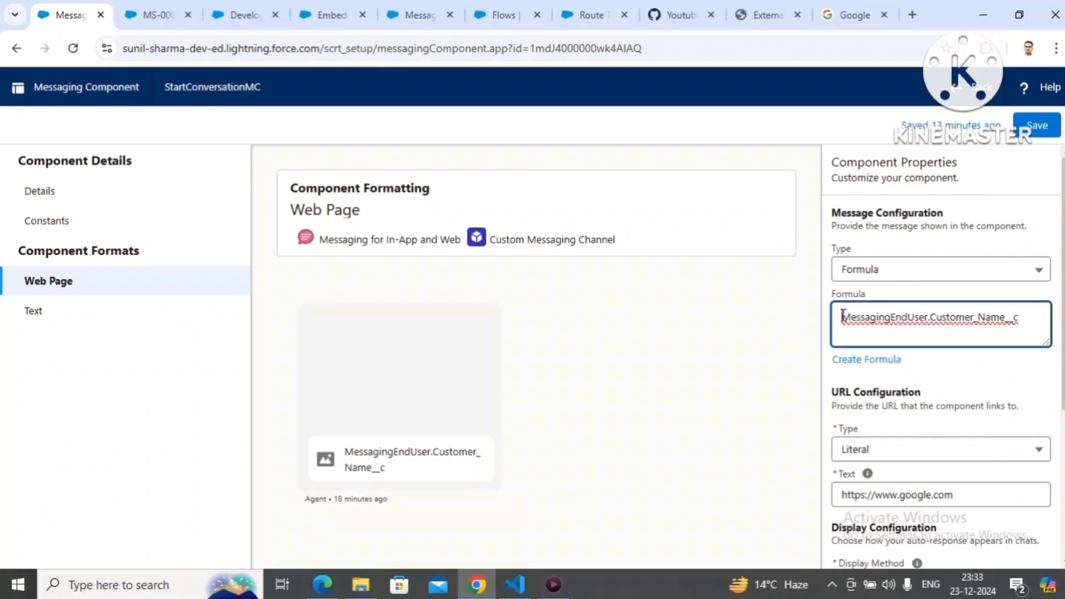
type("''")
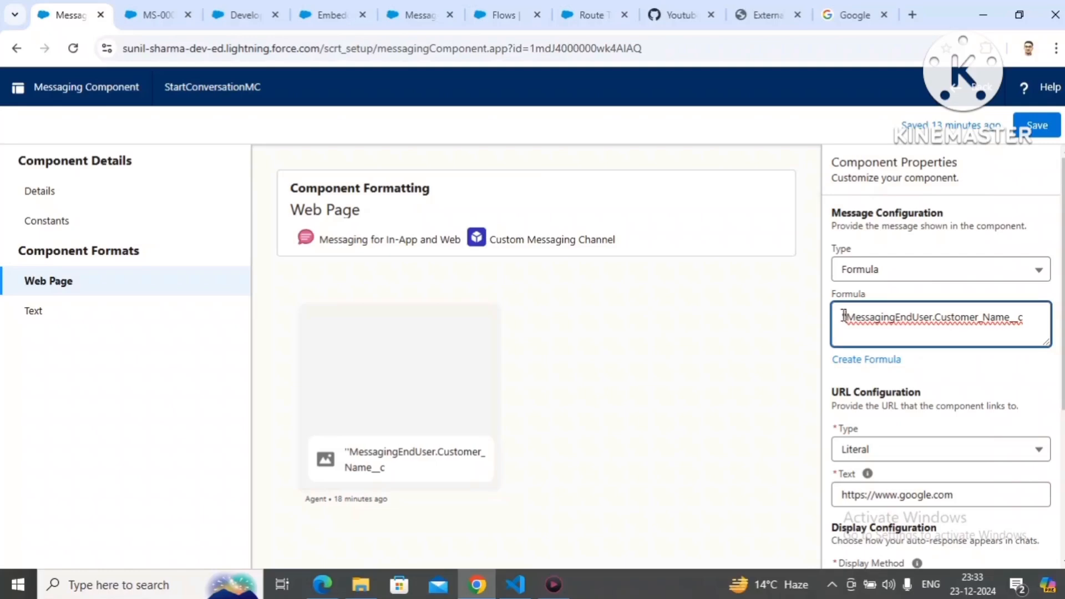
type("+")
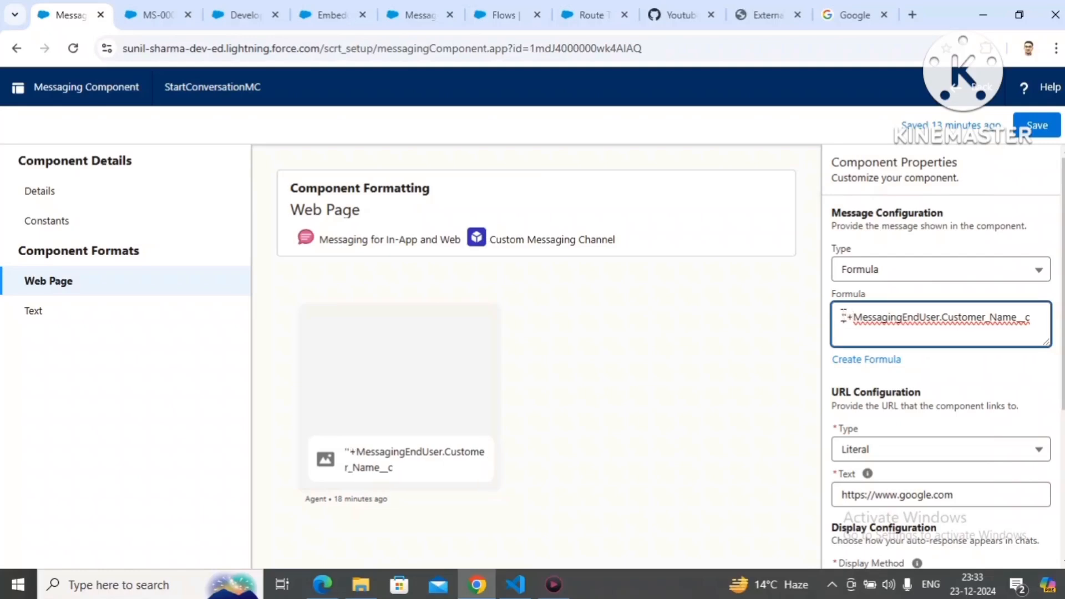
type("Hi")
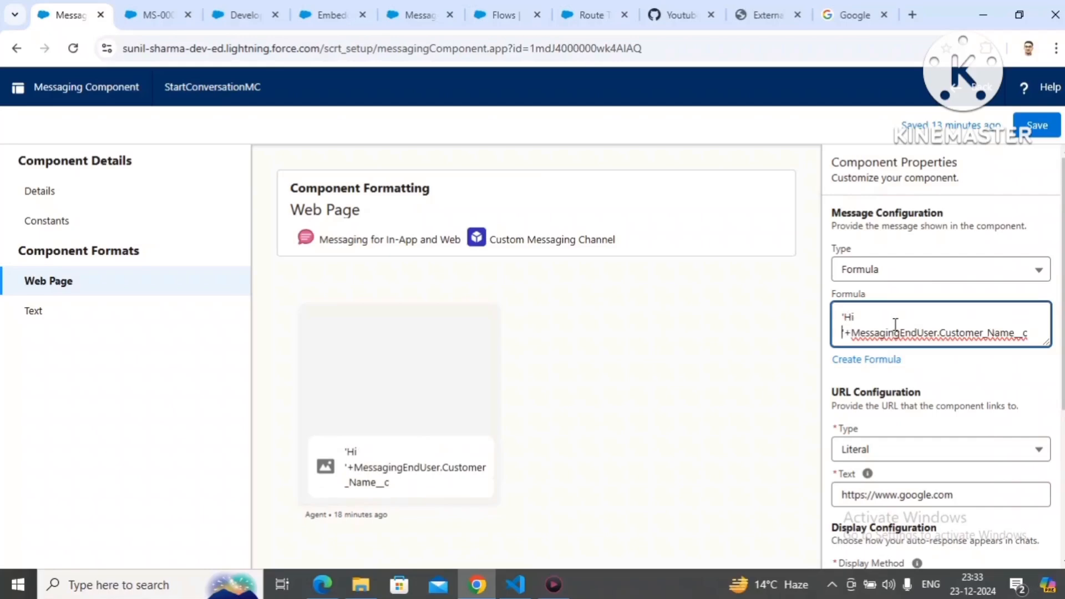
Step: Append a + to the message formula and check the Title constant's API name in the component's constants before returning to the Web Page format
key("BackSpace")
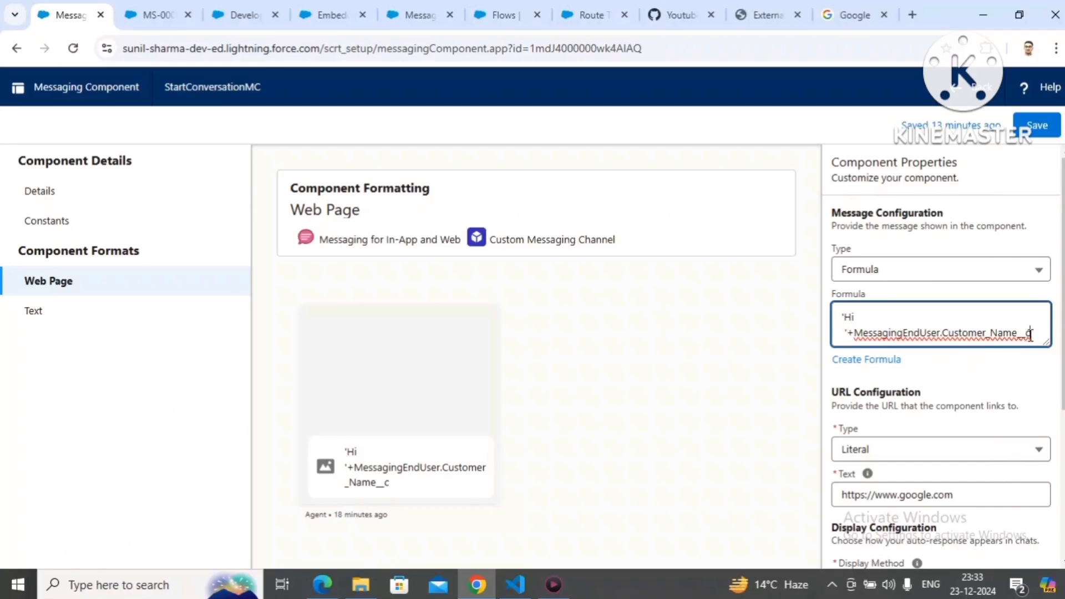
type("+")
left_click(45, 221)
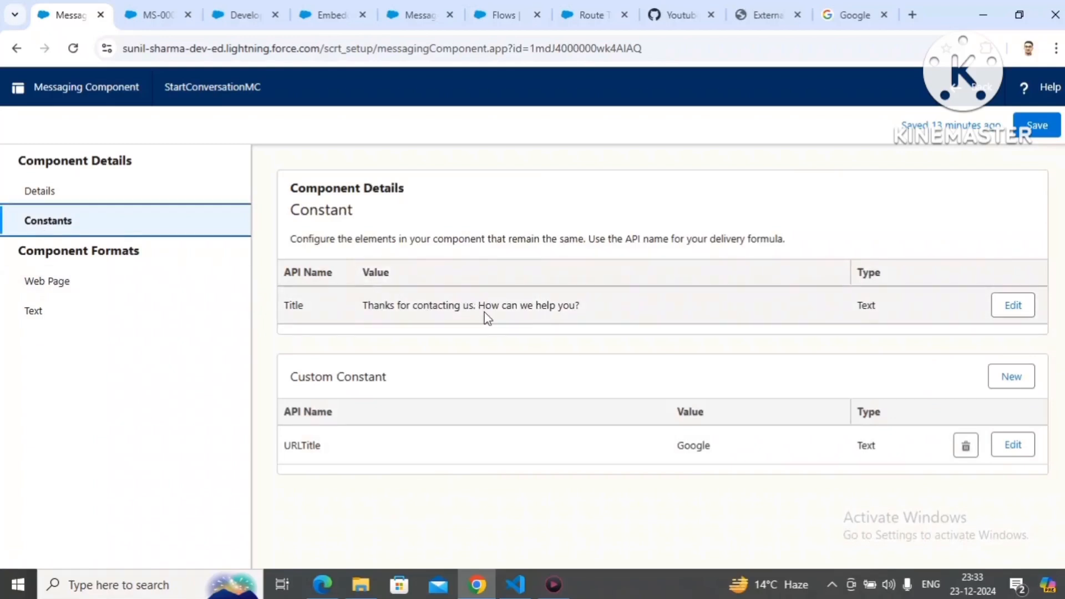
left_click(67, 287)
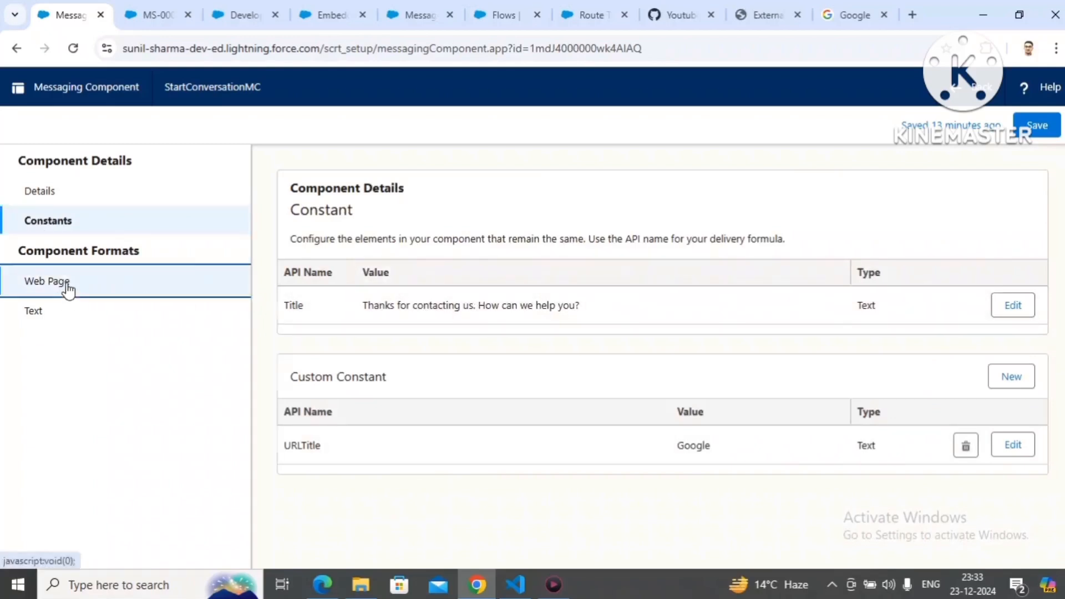
Step: Enlarge the message formula box and append a quoted space and another + after the Customer_Name__c reference
left_click(1045, 334)
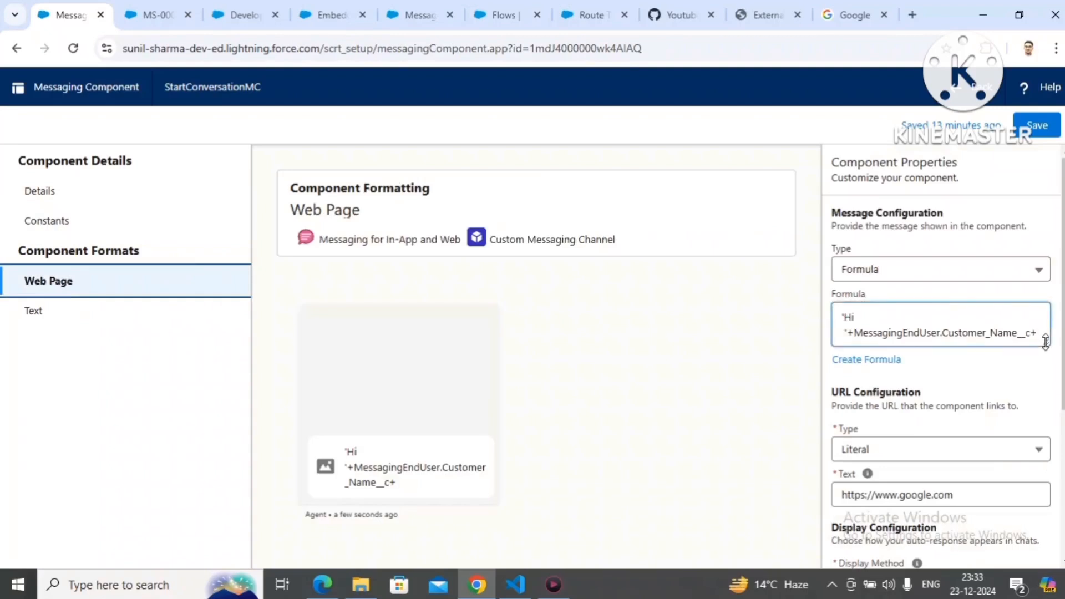
left_click_drag(1045, 341, 1046, 364)
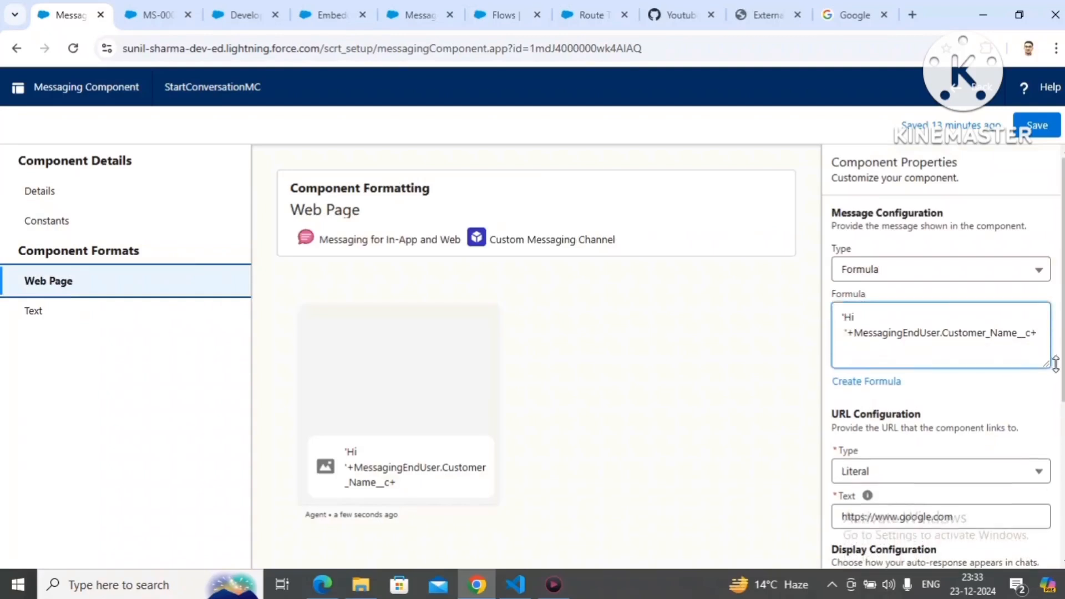
left_click(1040, 332)
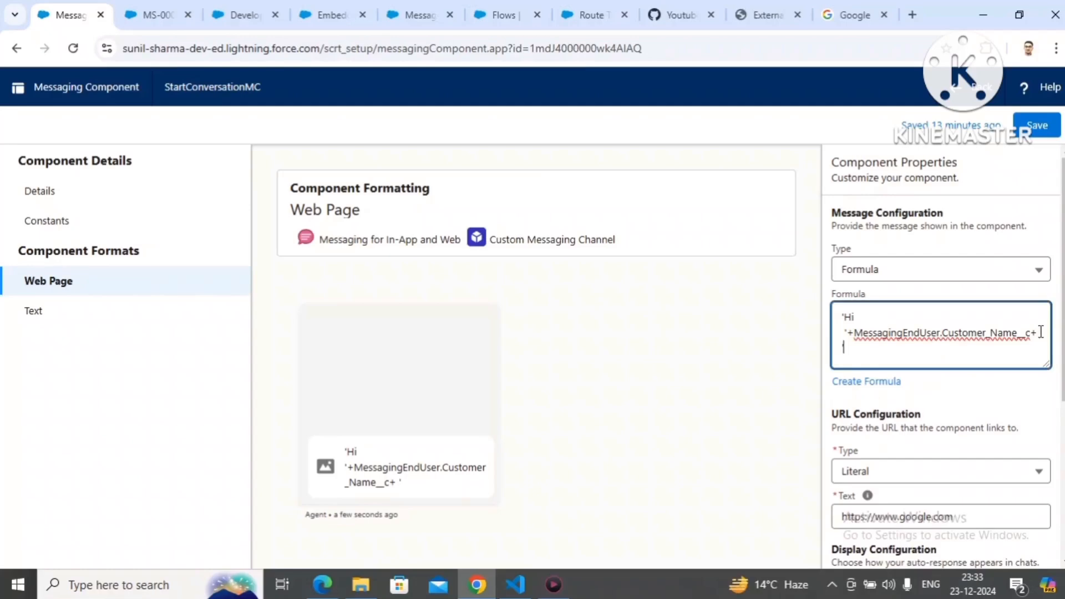
type("'+")
left_click_drag(855, 332, 1026, 332)
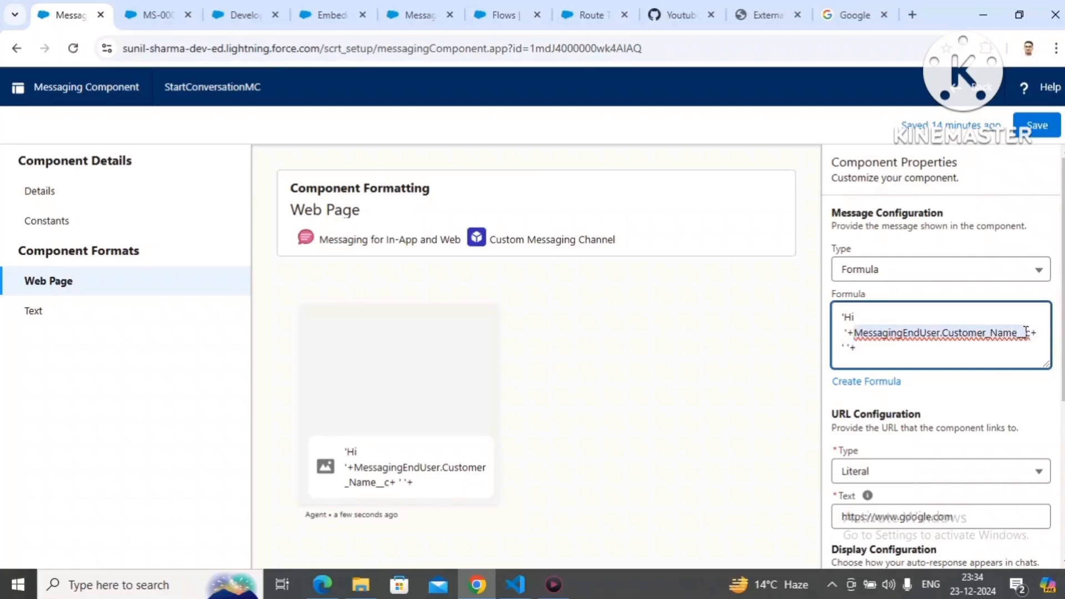
left_click(903, 351)
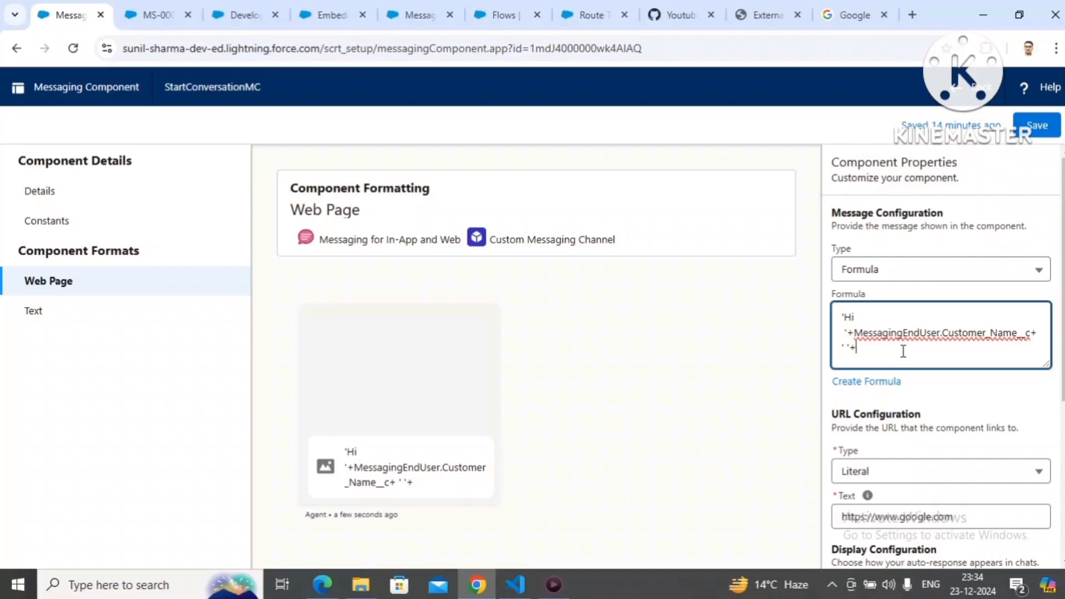
Step: Append $Constants.Title to the end of the message formula and try to save the messaging component
type("$Constants")
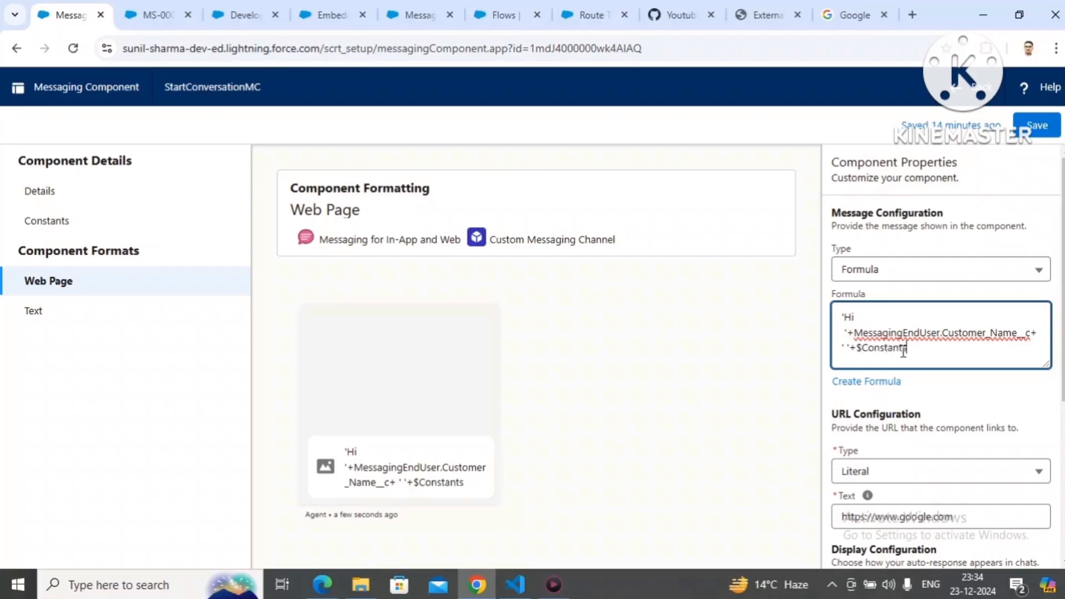
type(".Title")
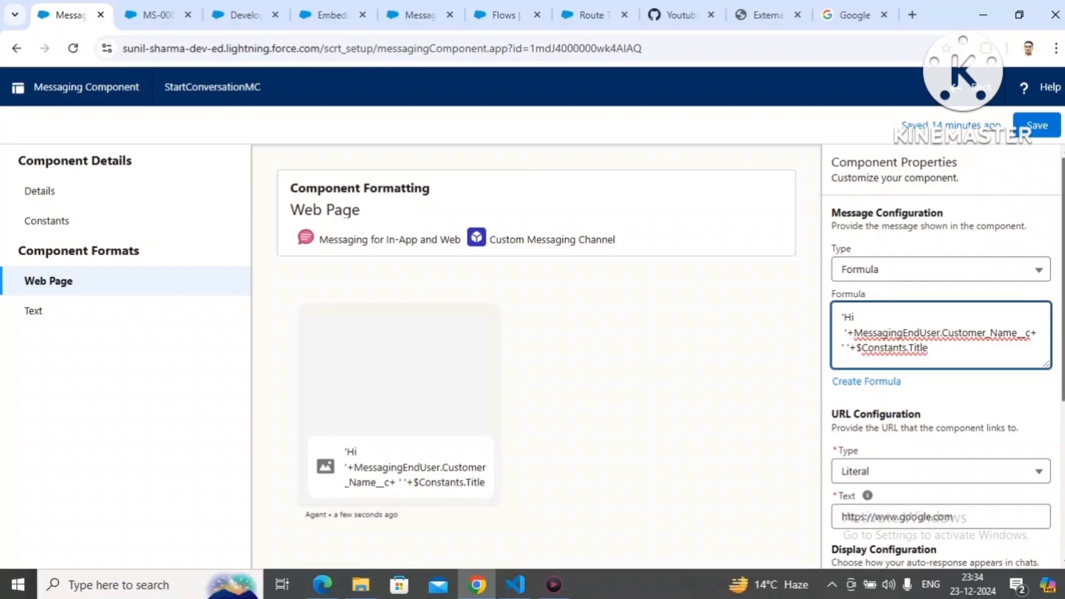
scroll(1054, 551, "down", 5)
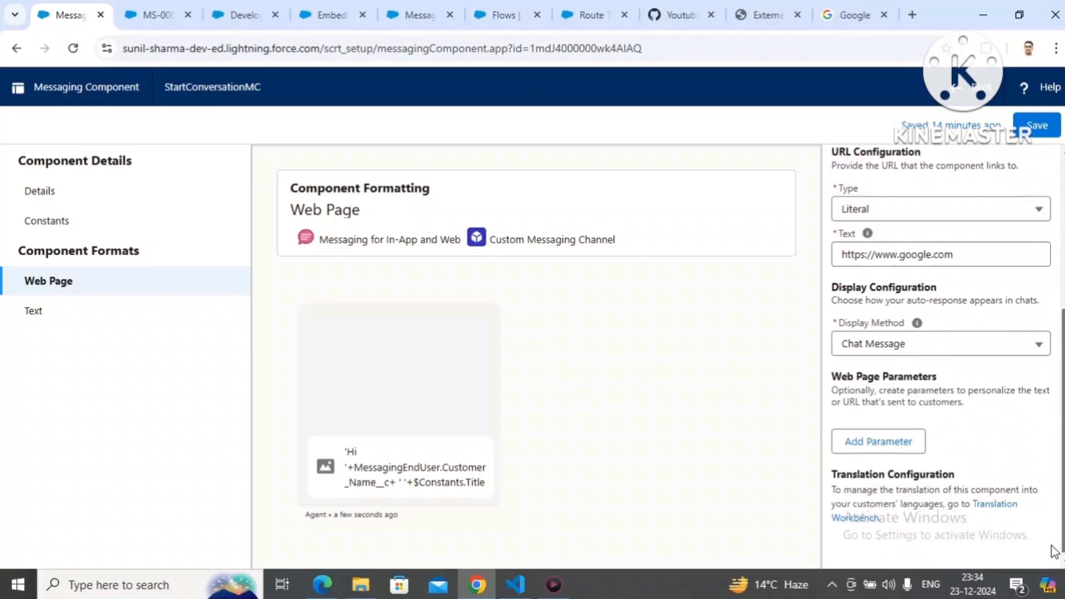
scroll(1053, 550, "up", 5)
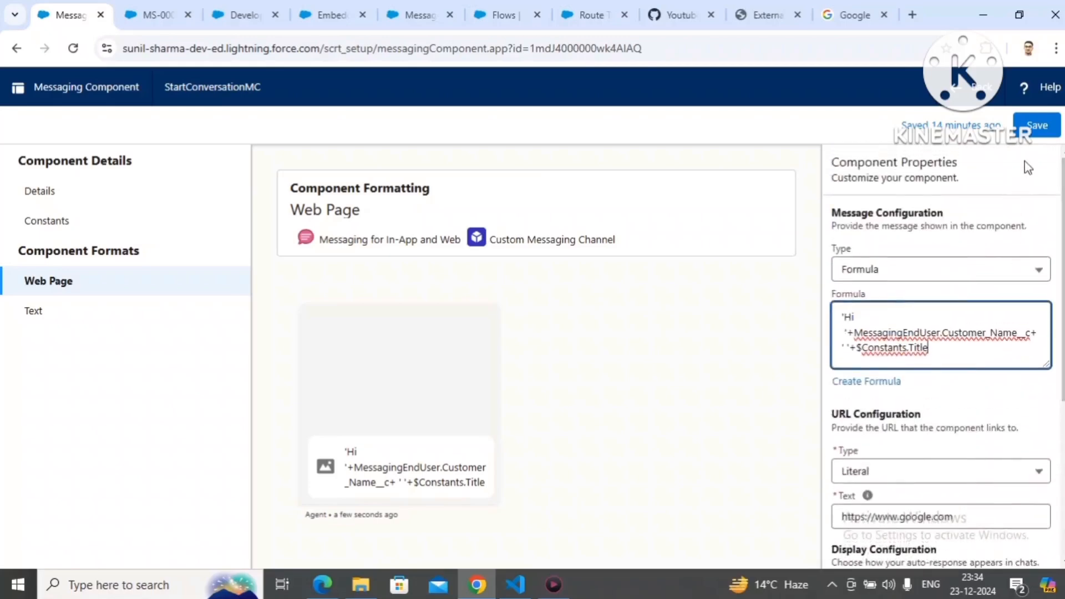
left_click(1032, 131)
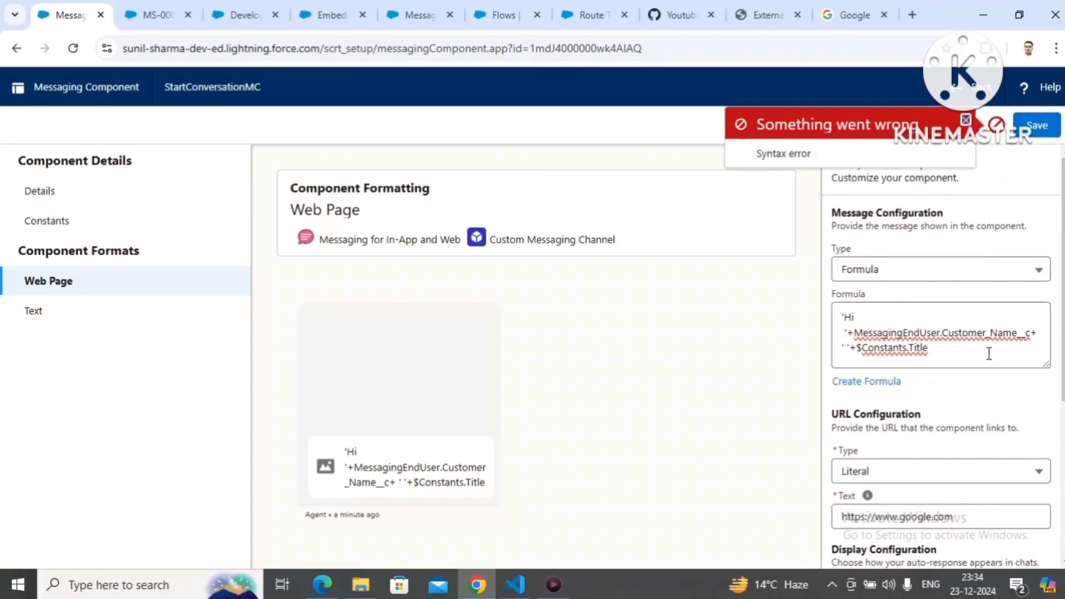
Step: Copy the whole message formula text and clear the Formula field
left_click(929, 349)
left_click_drag(900, 349, 842, 351)
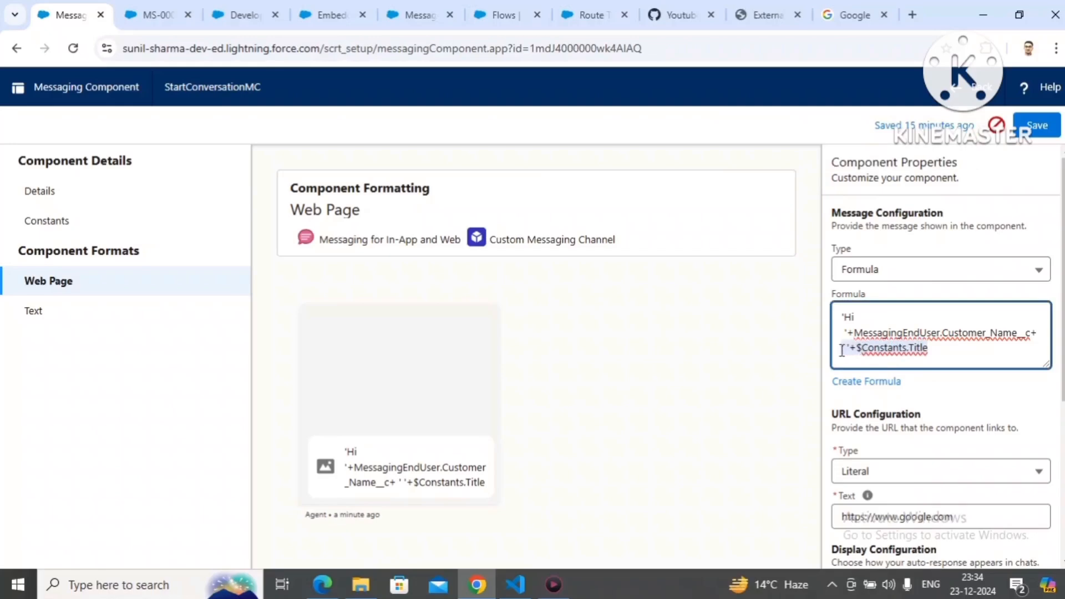
left_click_drag(842, 351, 839, 350)
key("ctrl+a")
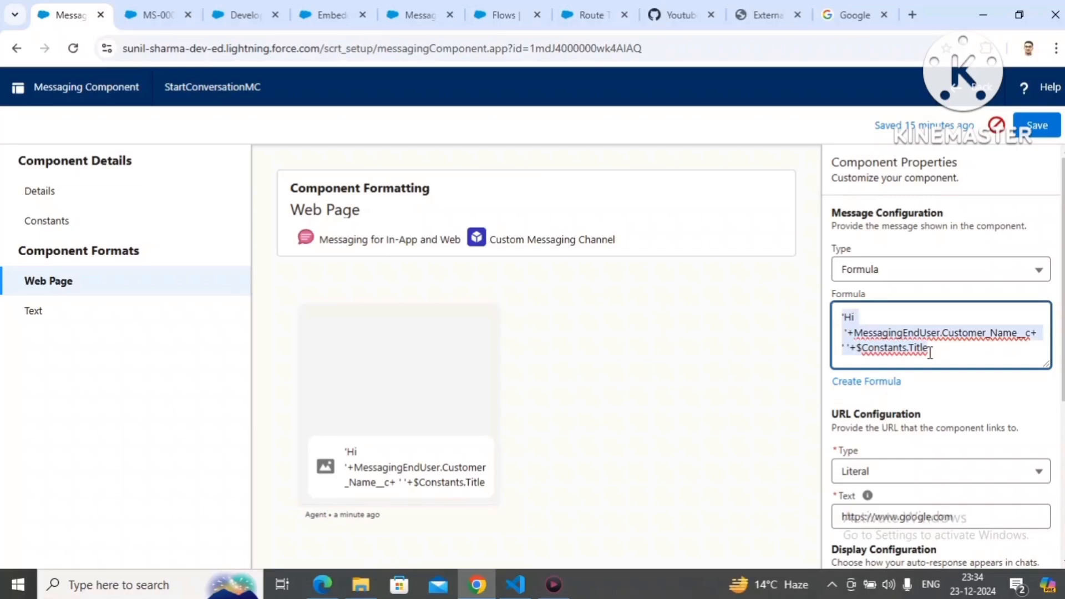
key("BackSpace")
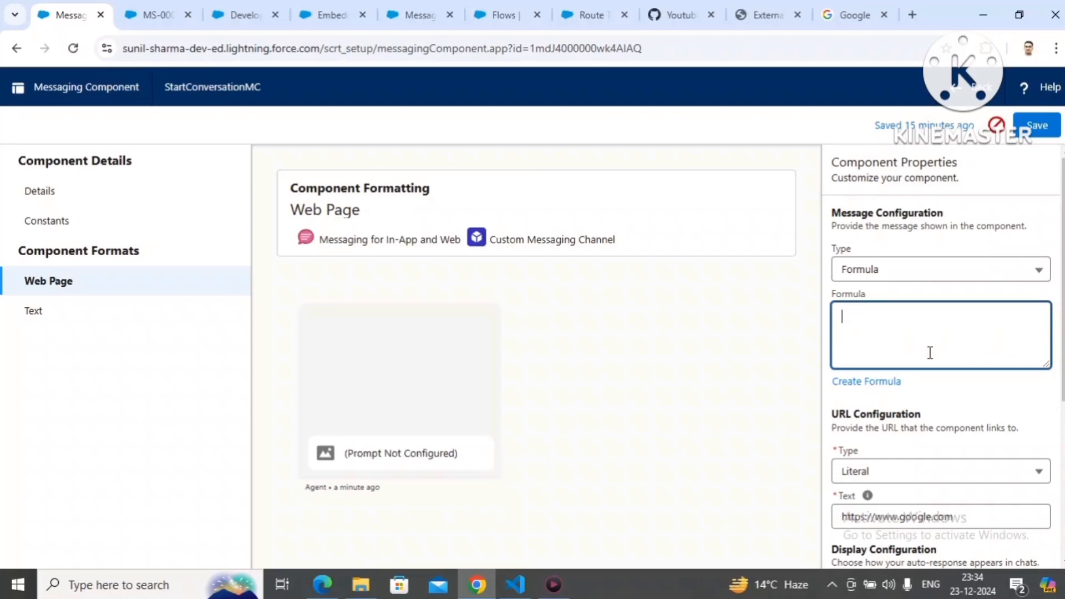
Step: Set the message configuration type to Constant and choose $Constants.Title
left_click(899, 271)
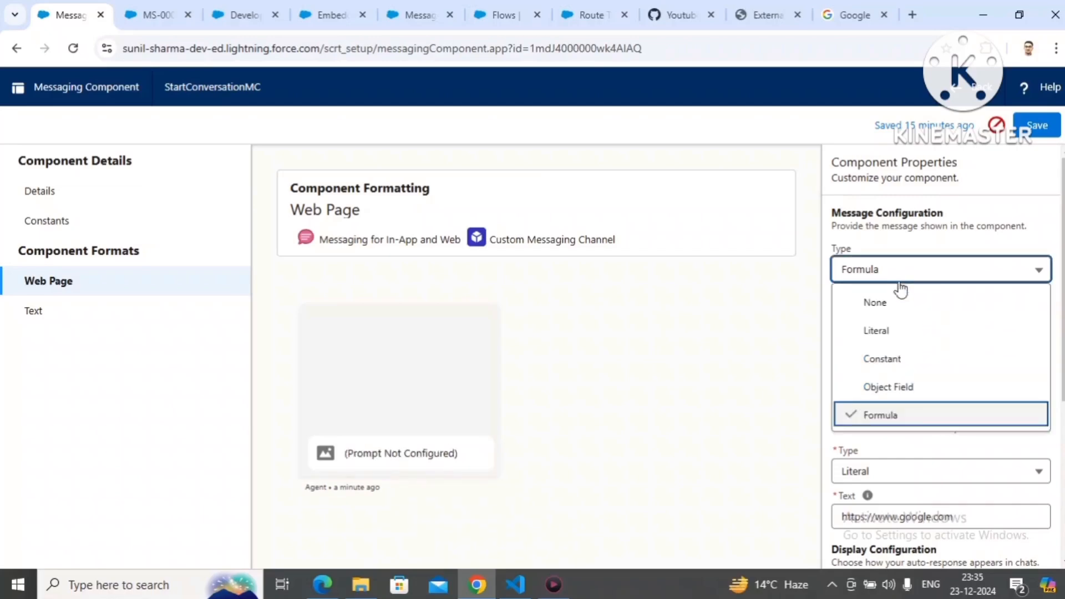
left_click(896, 361)
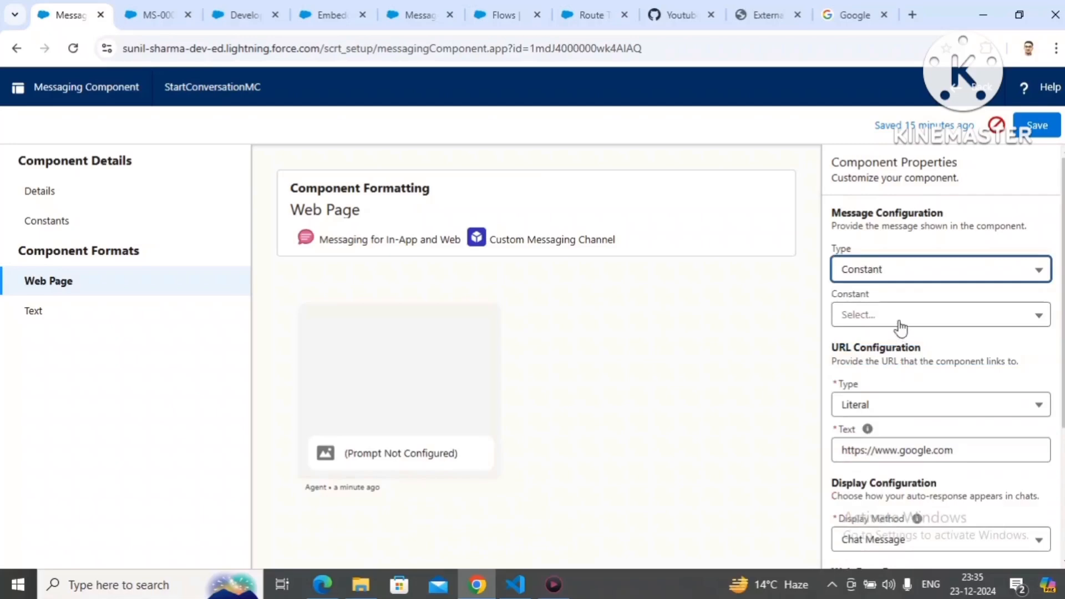
left_click(898, 322)
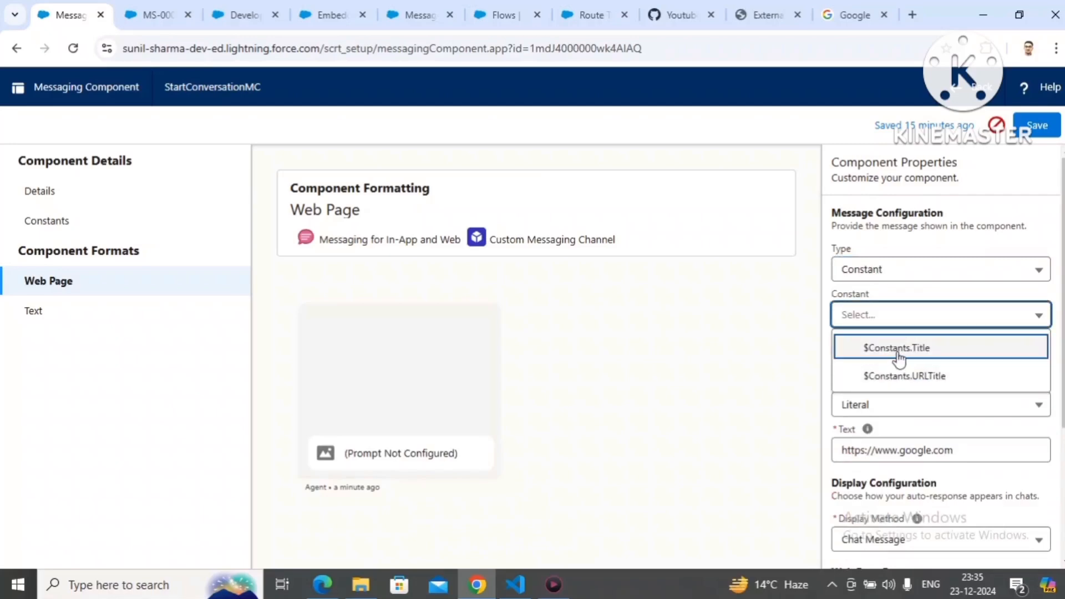
left_click(897, 349)
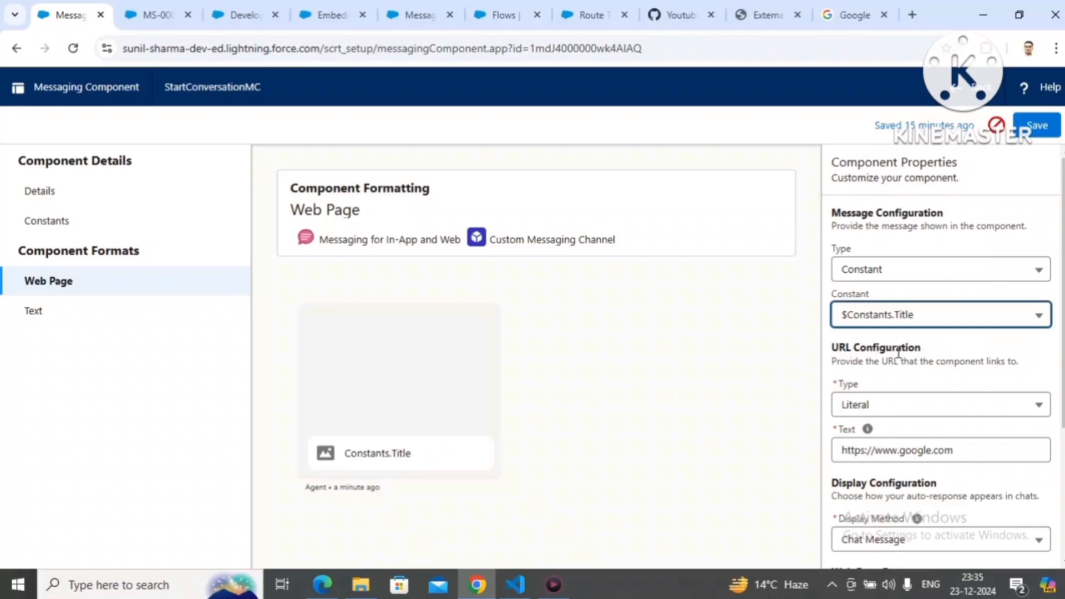
Step: Open Notepad, paste the copied formula, and remove the line break after 'Hi so it reads 'Hi '+MessagingEndUser.Customer_Name__c+ ' '+$Constants.Title on one line
key("super")
type("not")
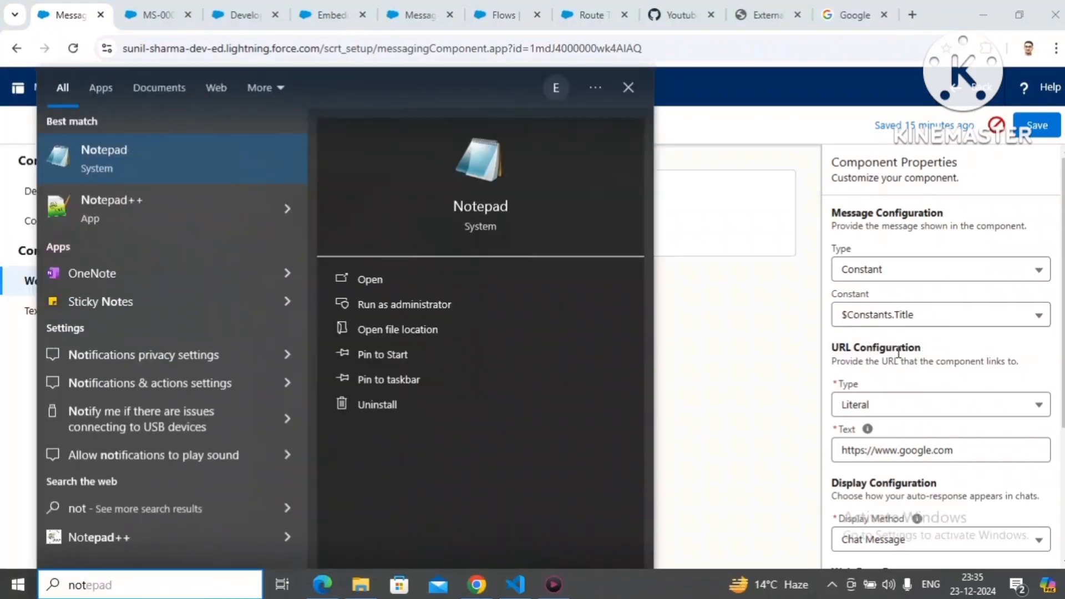
key("Return")
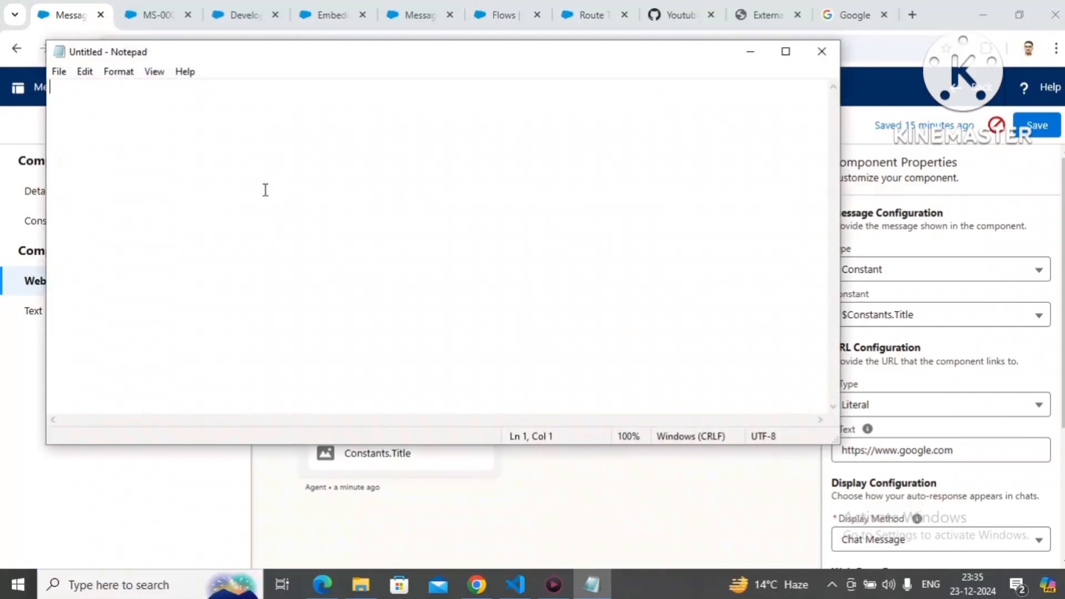
type("'Hi  '+MessagingEndUser.Customer_Name__c+ ' '+$Constants.Title")
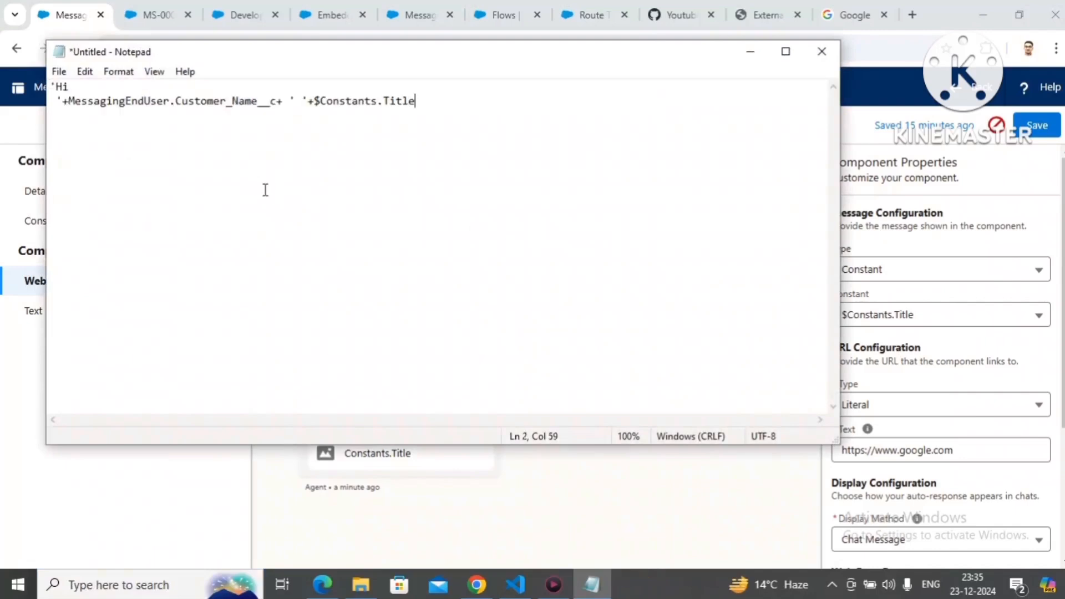
left_click(56, 101)
key("Left")
key("BackSpace")
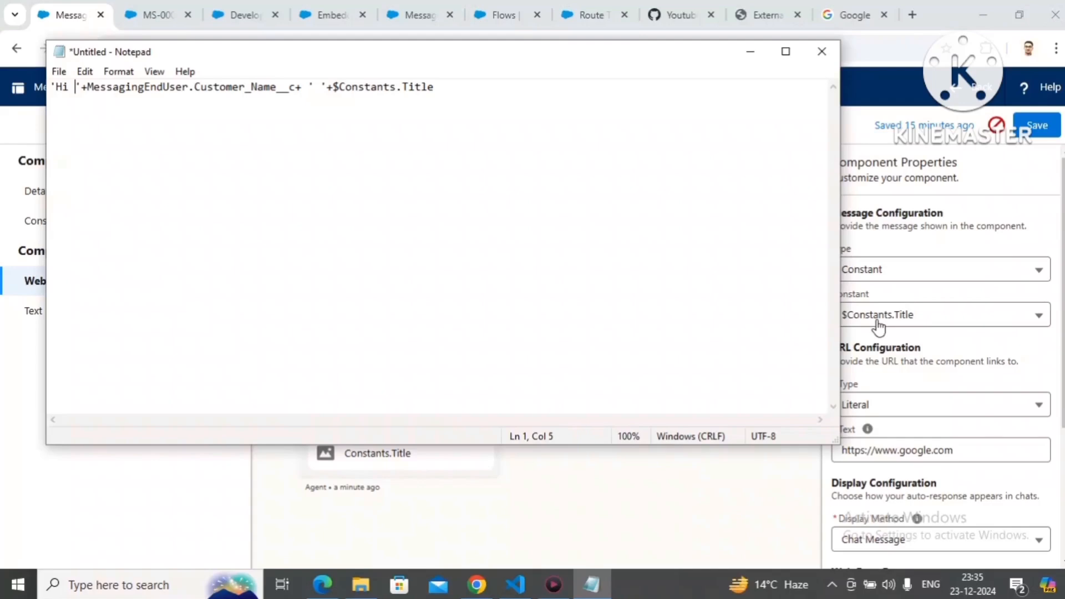
Step: Copy the one-line formula, return to the messaging component in Chrome, set the message type to Formula, paste the formula and save
left_click(454, 96)
key("ctrl+a")
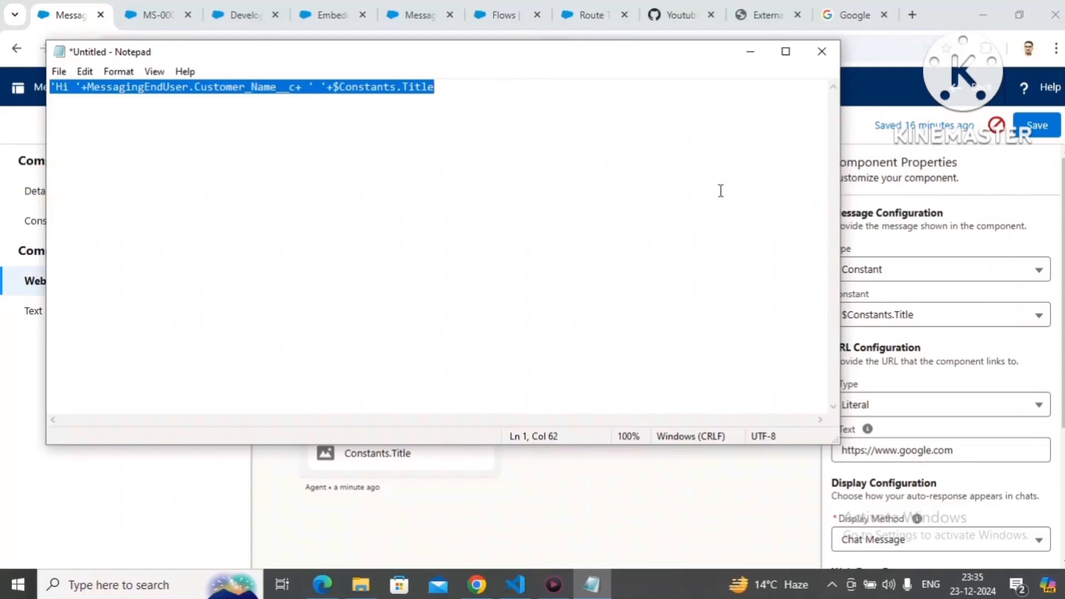
left_click(985, 271)
left_click(985, 272)
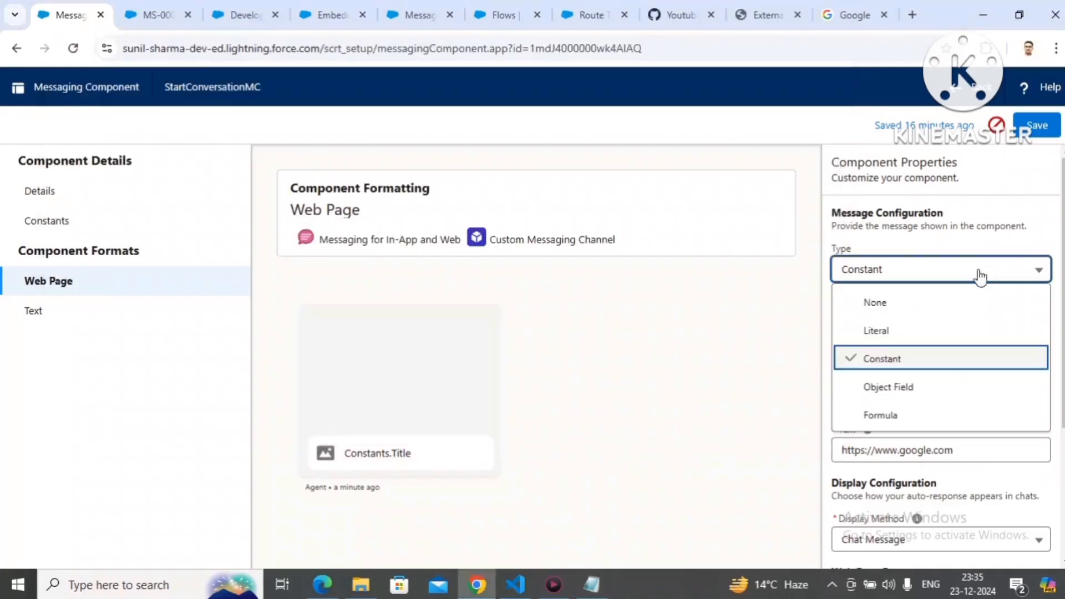
left_click(897, 415)
left_click(910, 325)
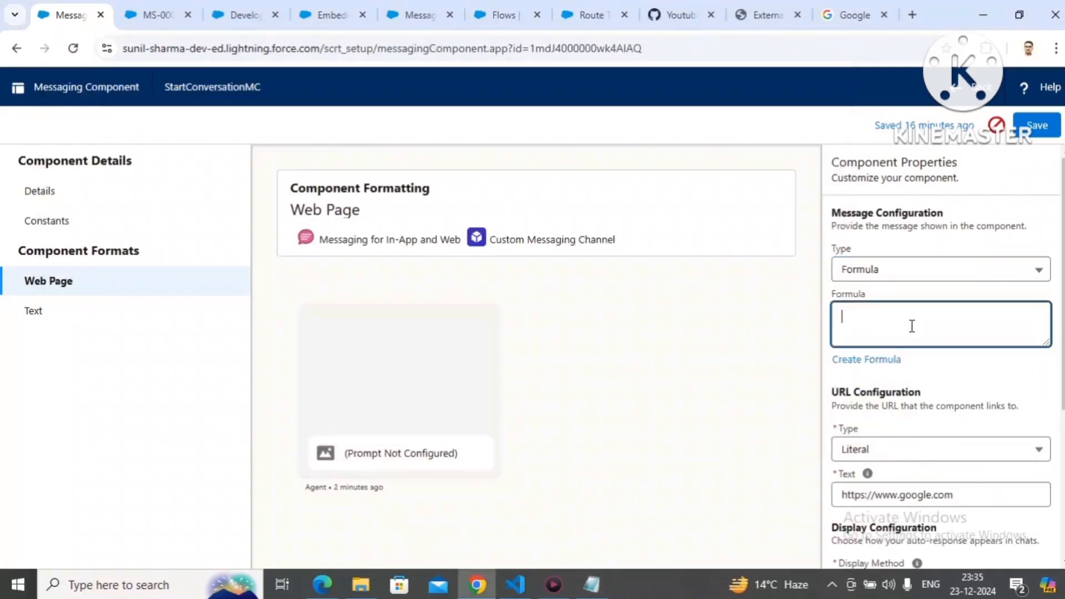
type("'Hi '+MessagingEndUser.Customer_Name__c + ' '+$Constants.Title")
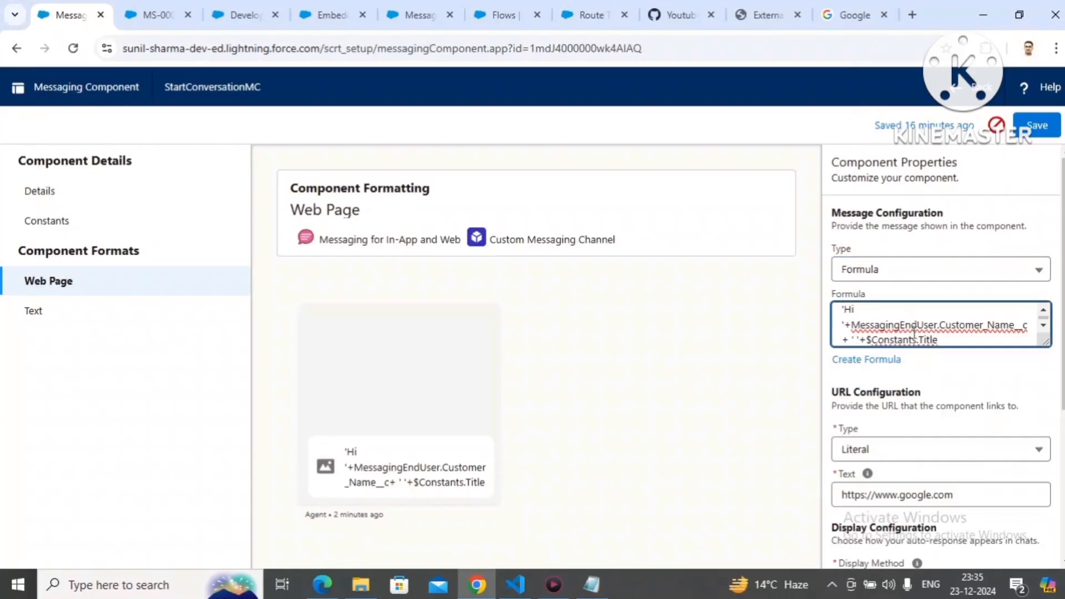
left_click(1036, 128)
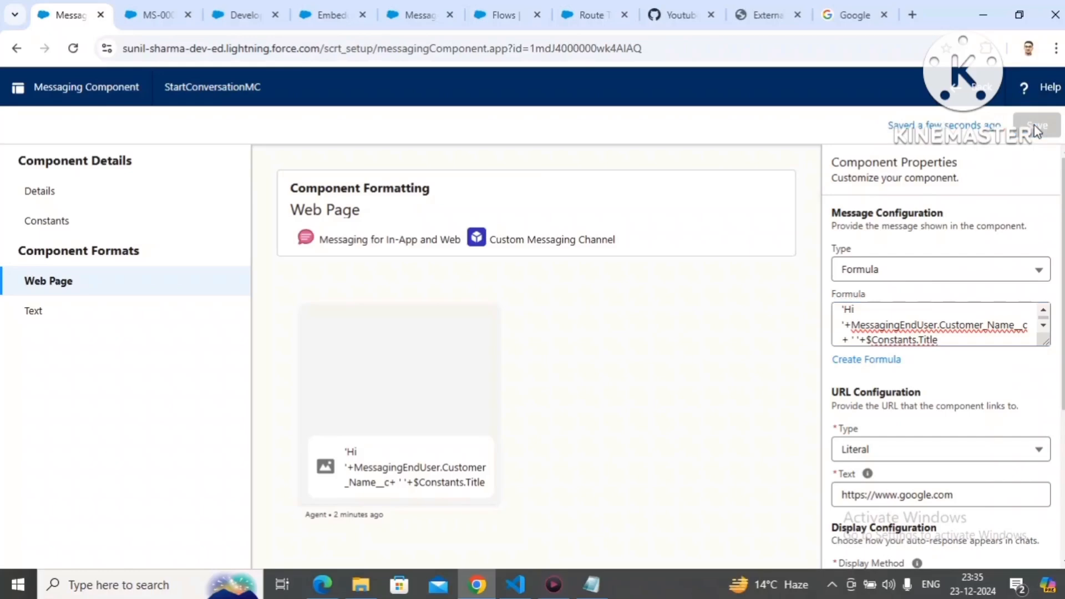
Step: Close all the open messaging session and loading tabs in the Service Console and open the Omni-Channel utility
left_click(130, 13)
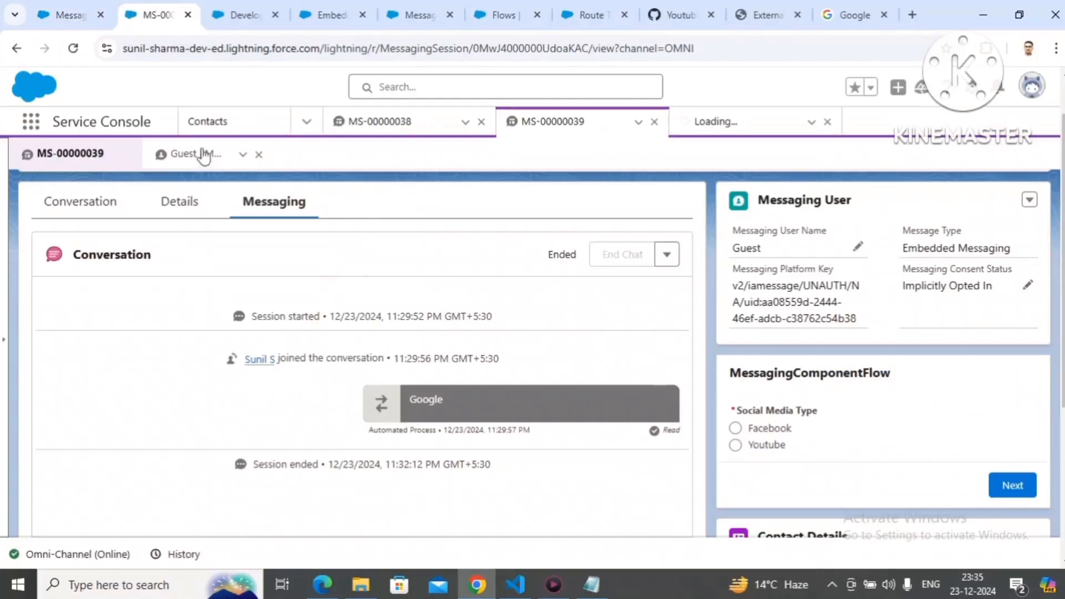
left_click(655, 122)
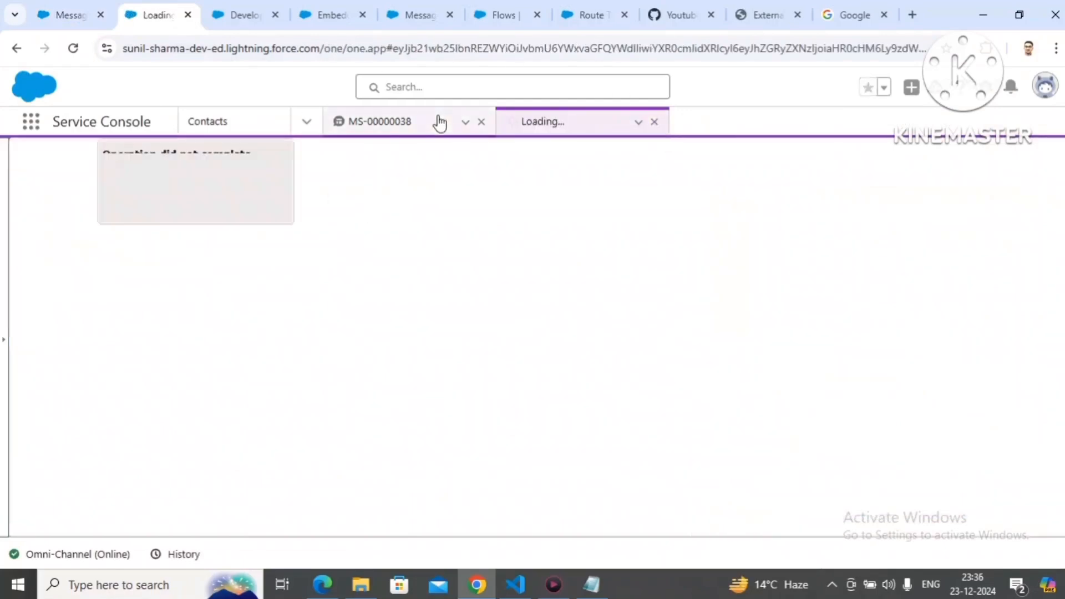
left_click(482, 122)
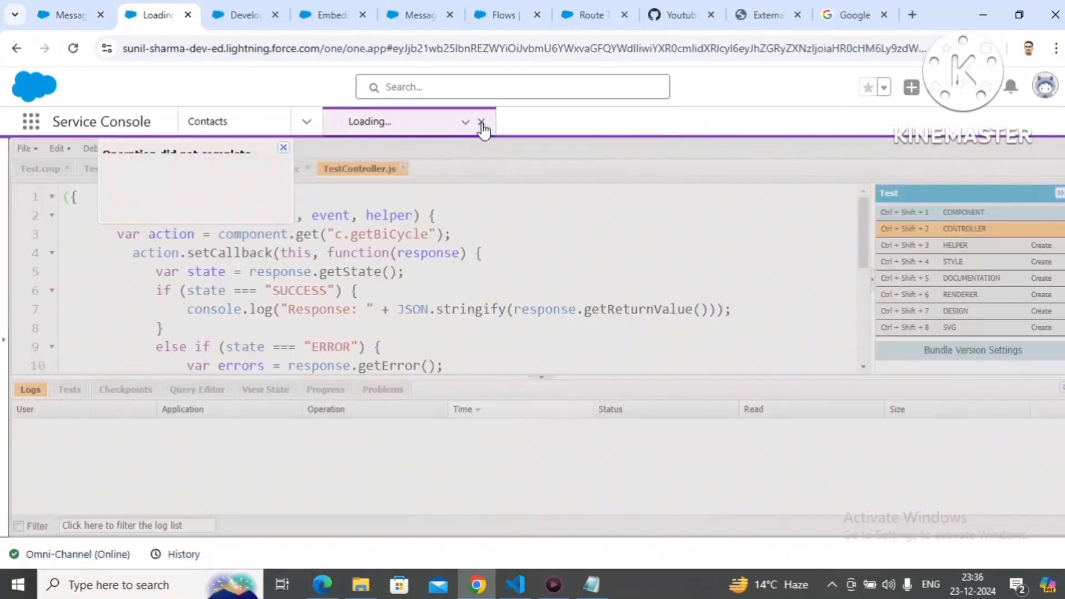
left_click(482, 122)
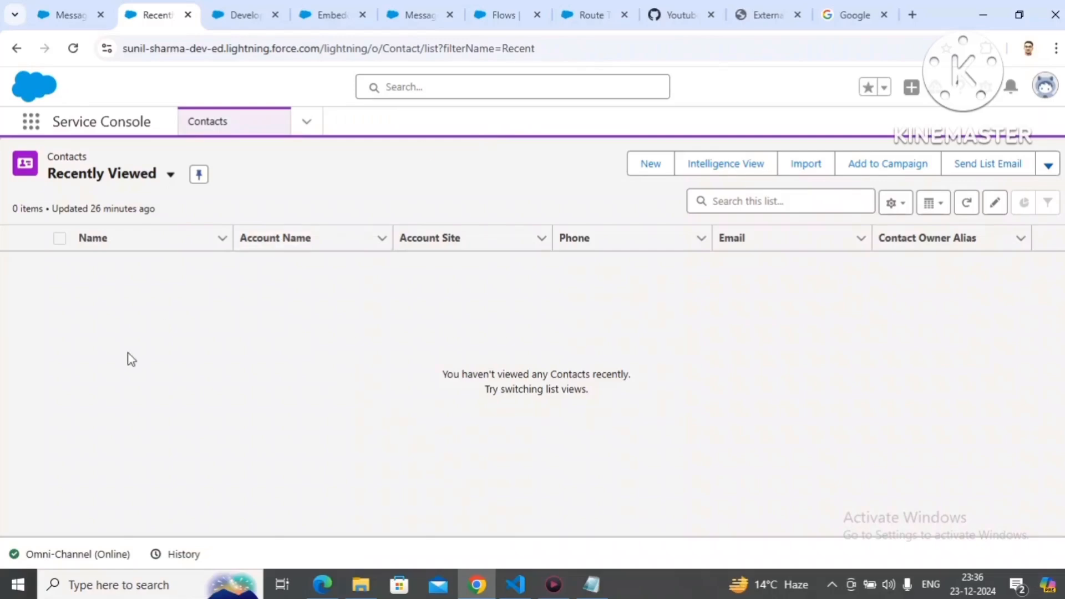
left_click(92, 554)
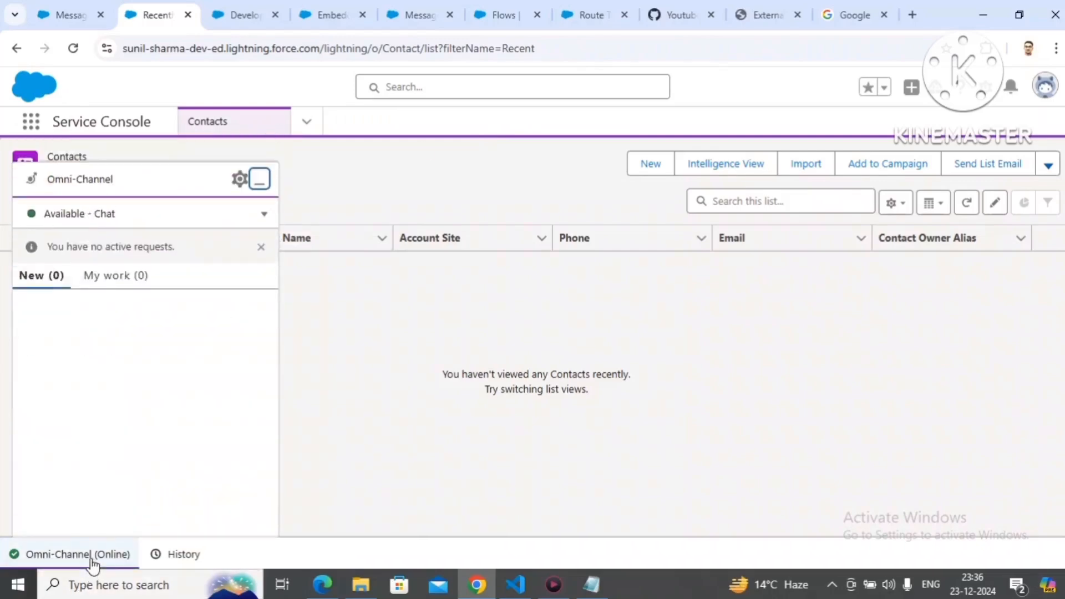
Step: Dismiss the Omni-Channel notice, close the ended chat on the external page, and start a new conversation with the customer's first name
left_click(262, 248)
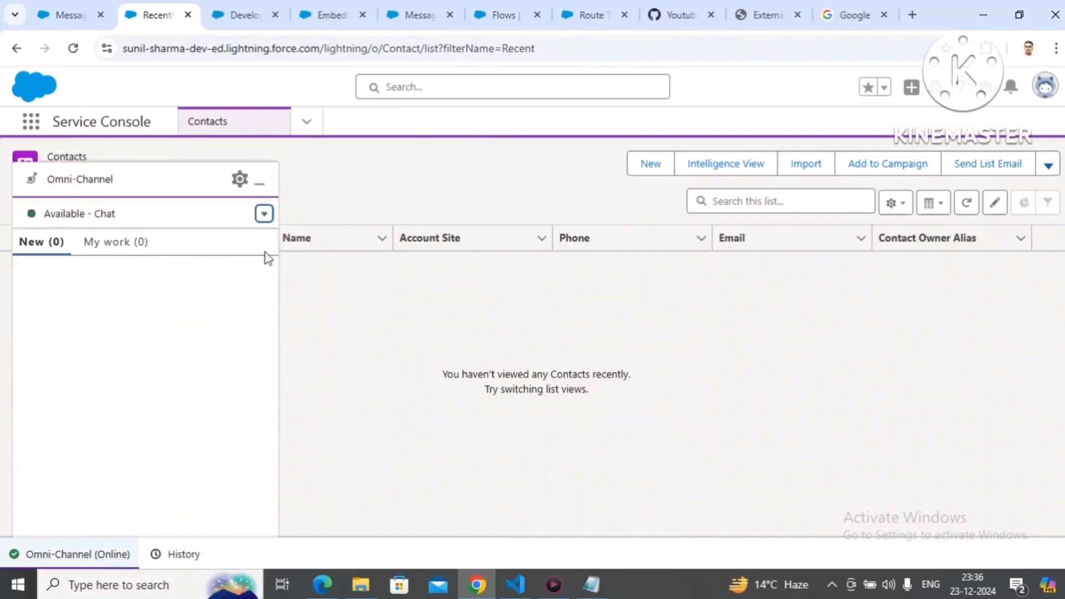
left_click(764, 16)
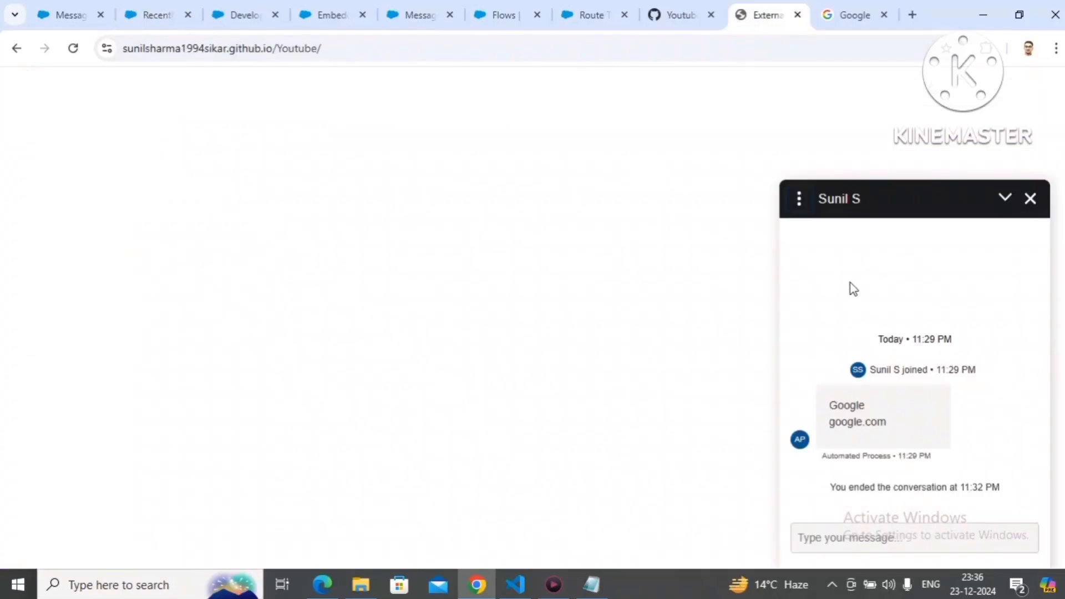
left_click(798, 198)
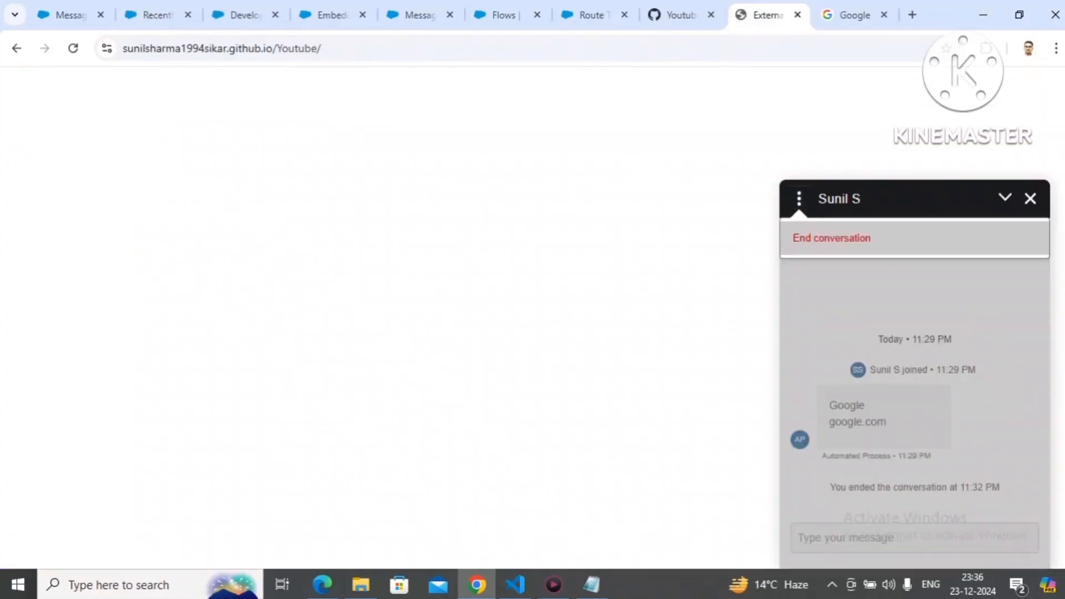
left_click(1031, 200)
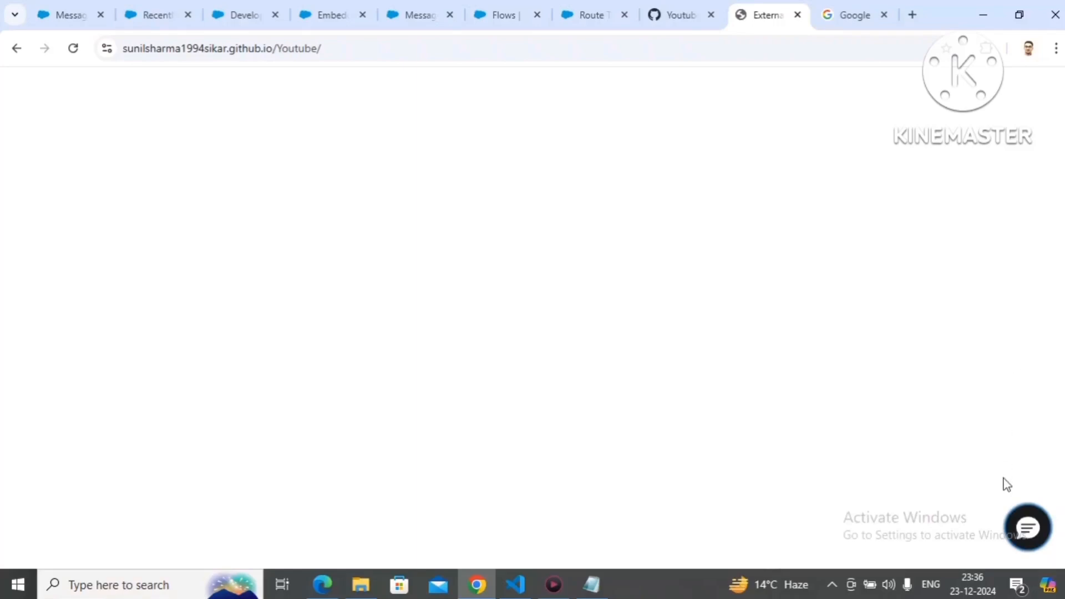
left_click(1025, 526)
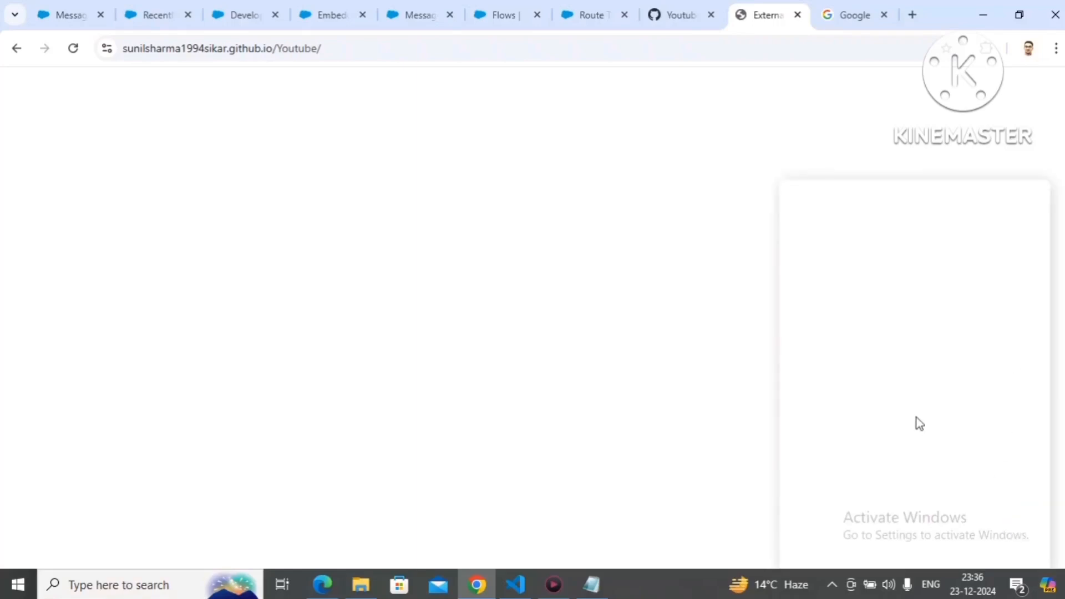
type("Anil")
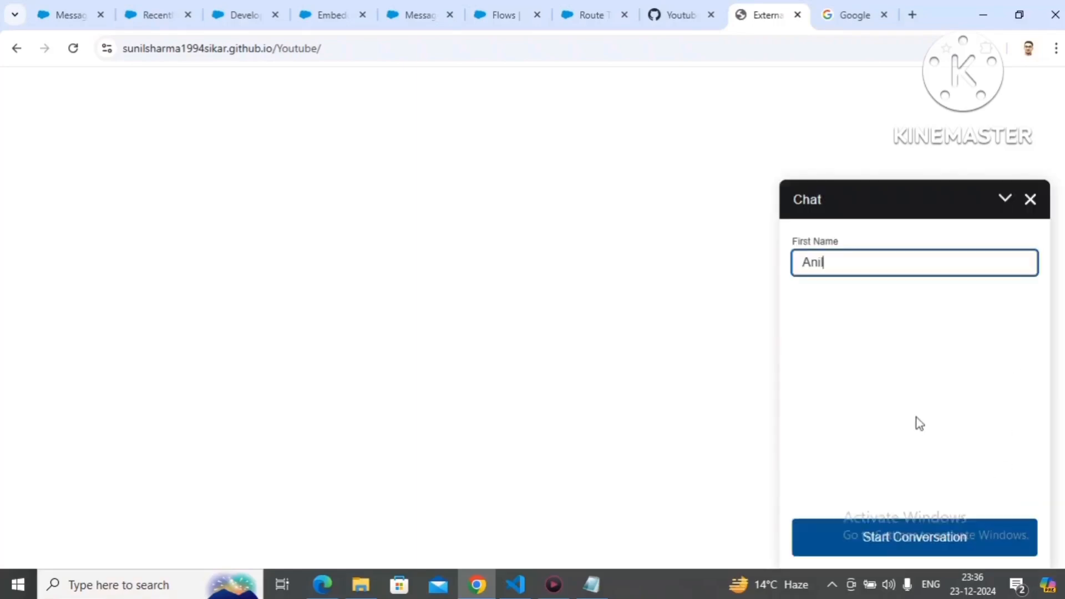
left_click(909, 534)
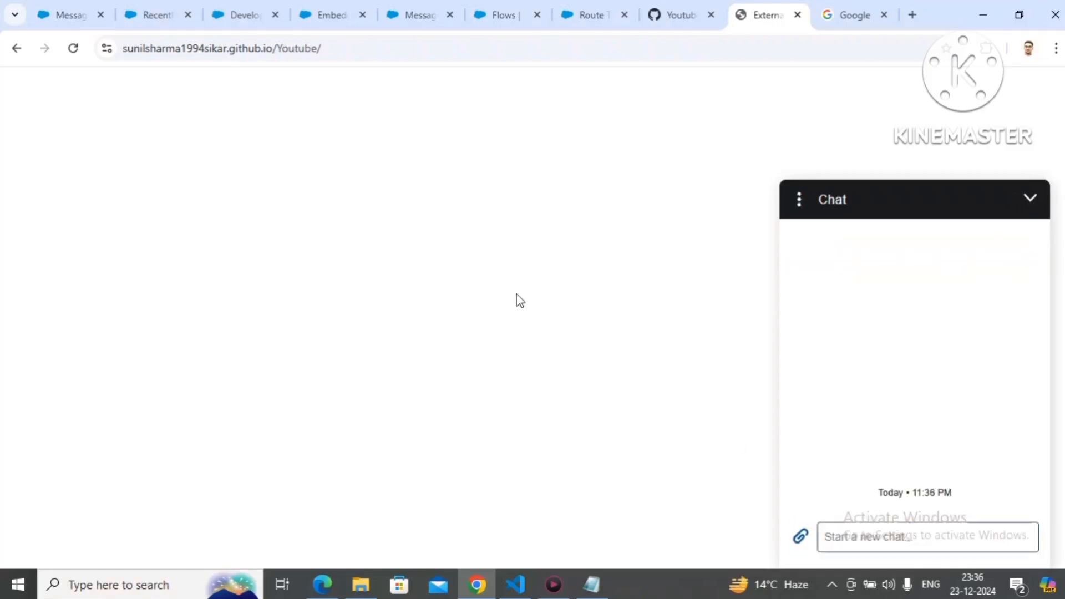
Step: Accept the incoming messaging request in the Service Console and return to the external page to check the auto-response greeting
left_click(139, 20)
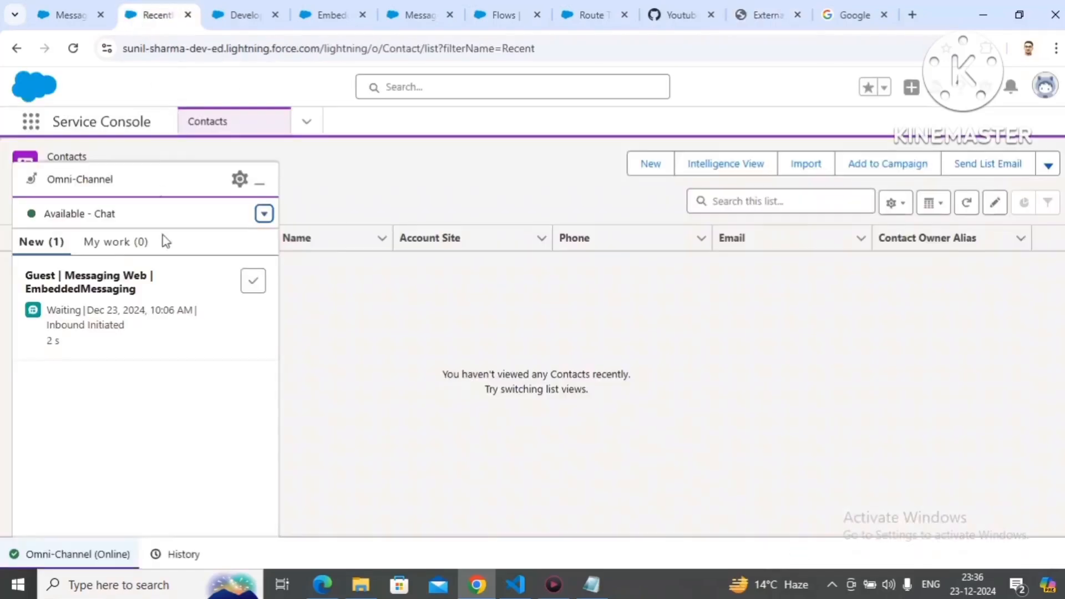
left_click(251, 284)
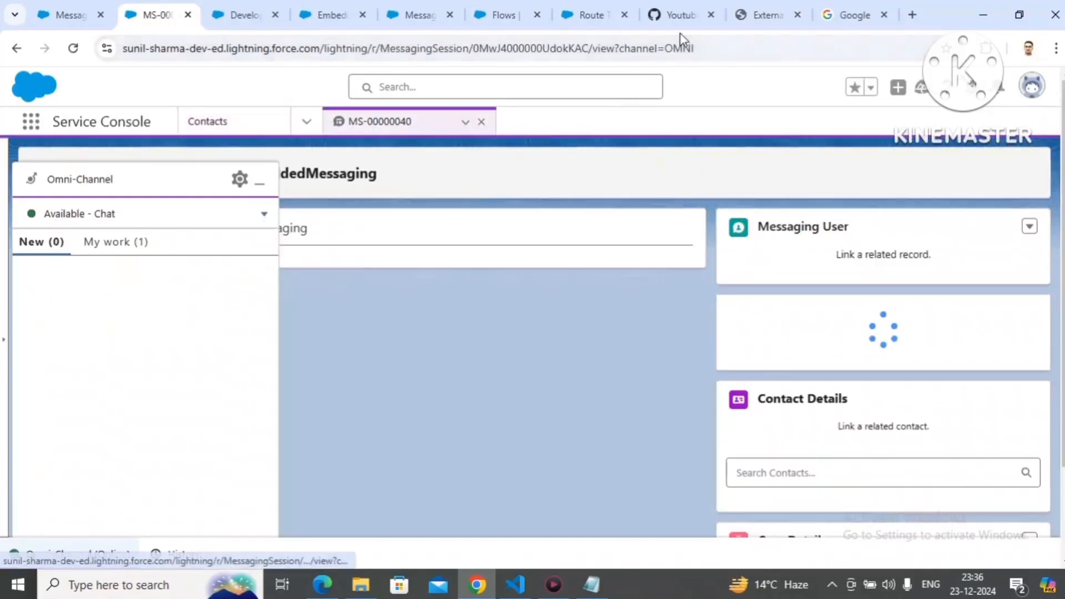
left_click(681, 20)
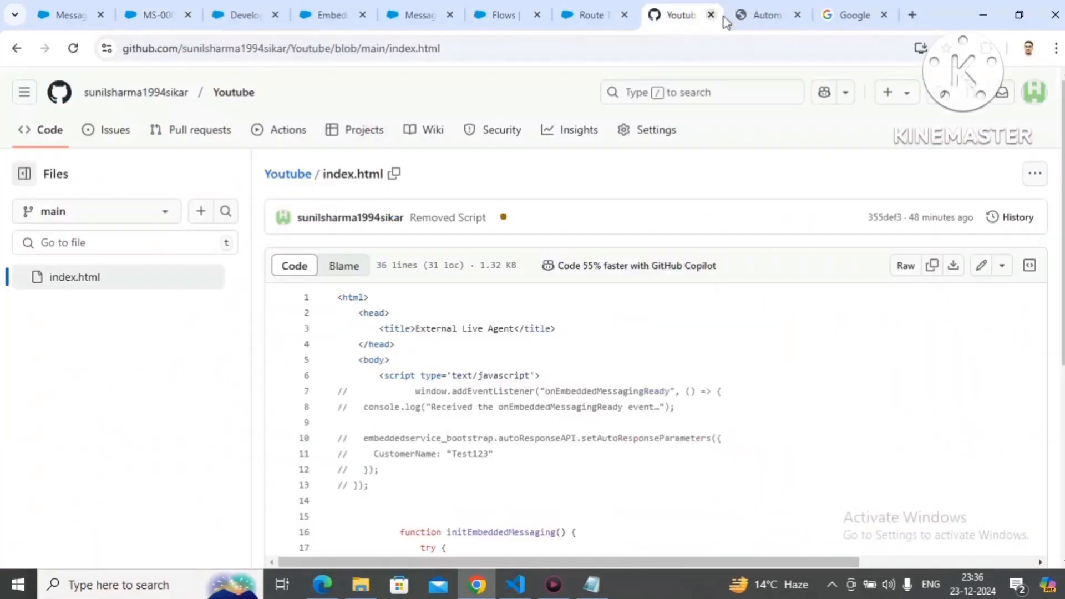
left_click(759, 13)
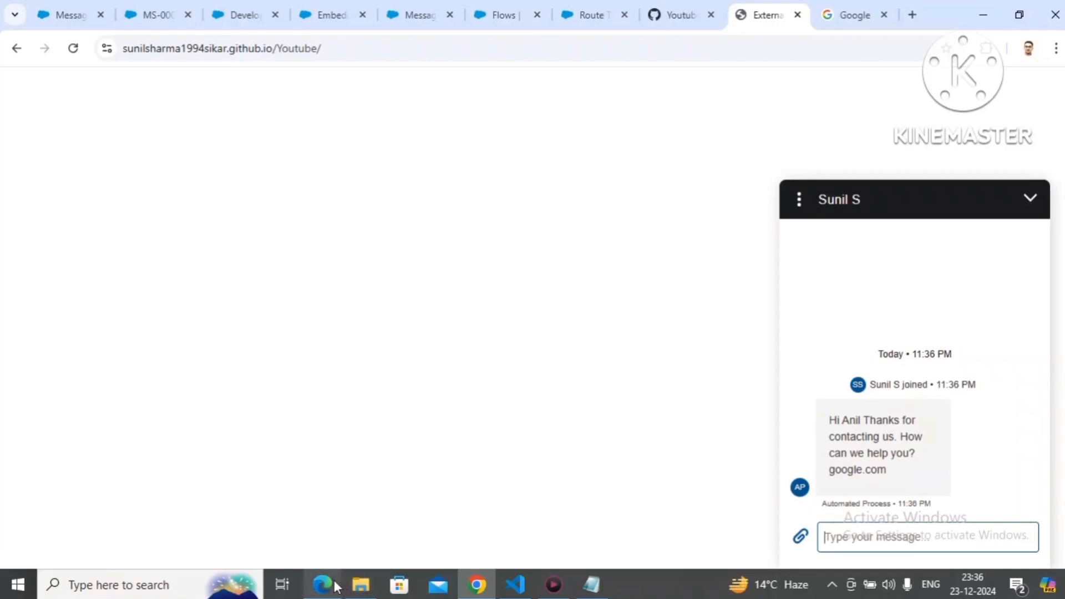
mouse_move(336, 587)
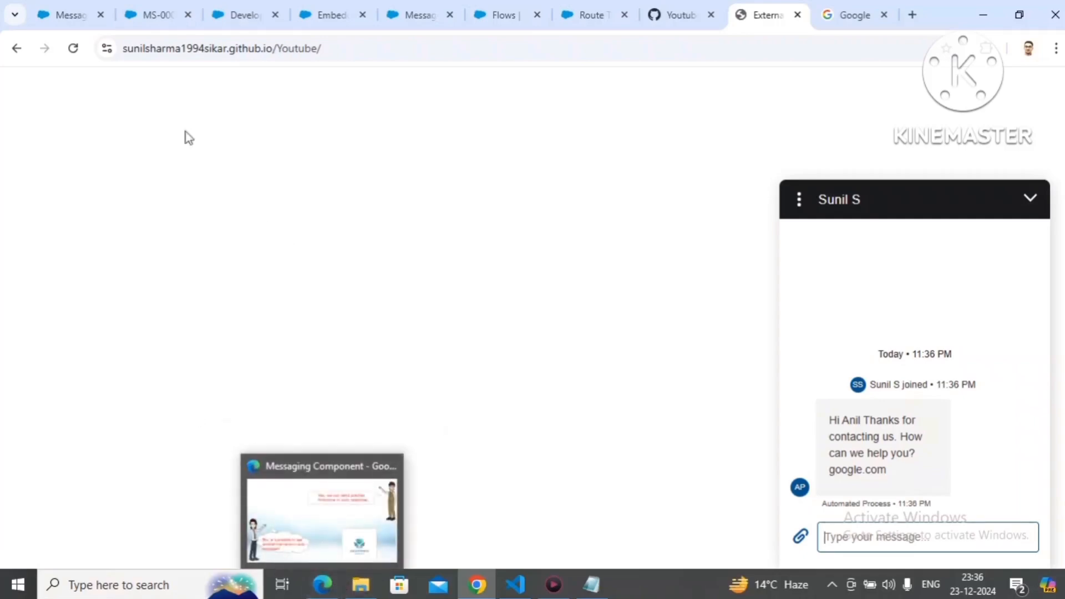
Step: Review StartConversationMC's web page message formula and its Title constant, and view the dynamic URL slide in Edge
left_click(89, 5)
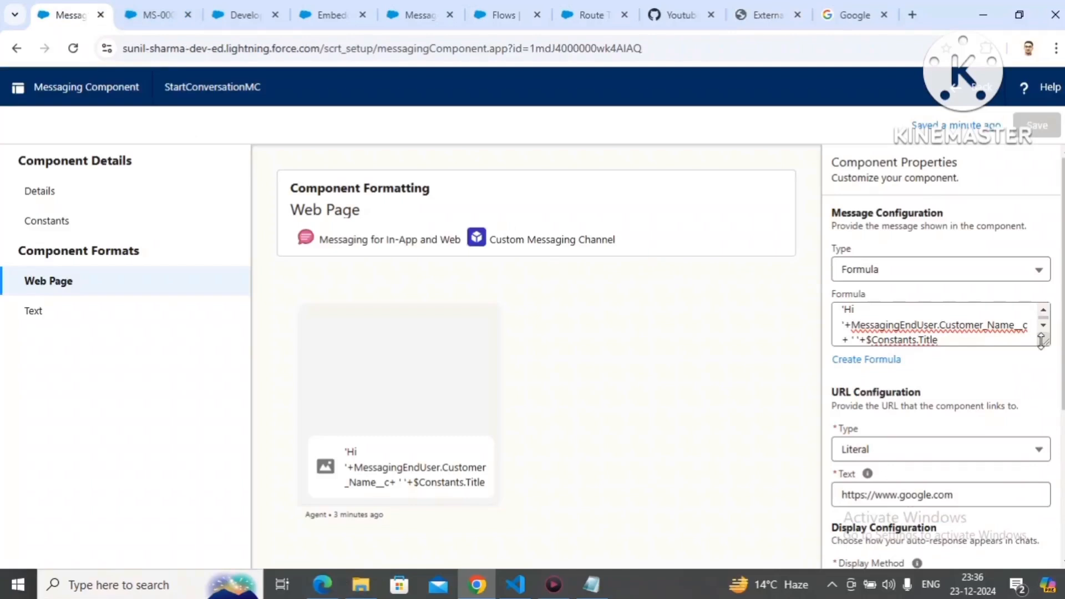
left_click_drag(1041, 339, 1057, 386)
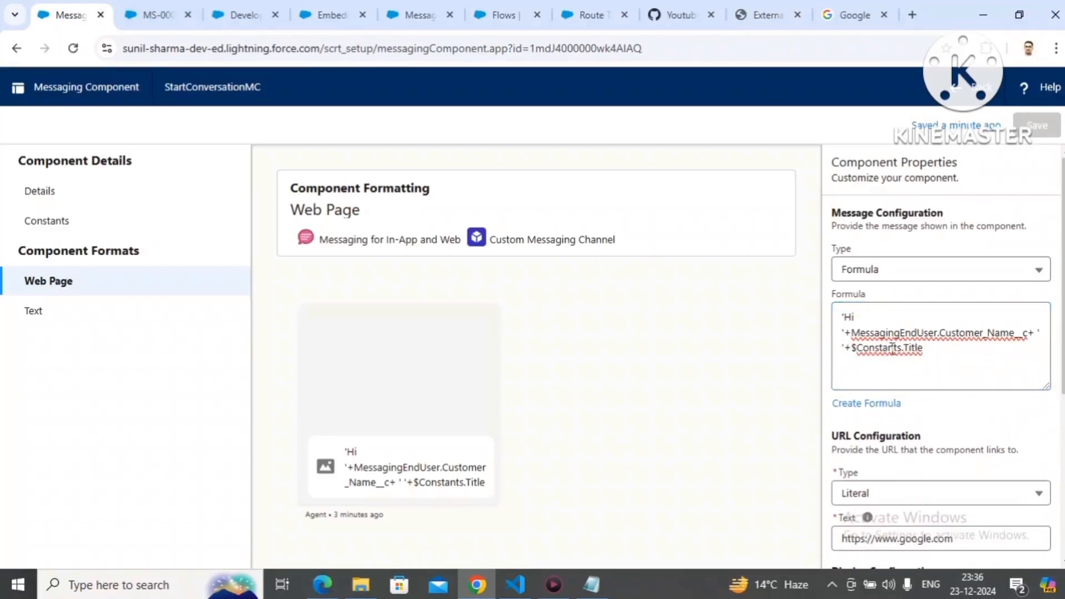
left_click(35, 222)
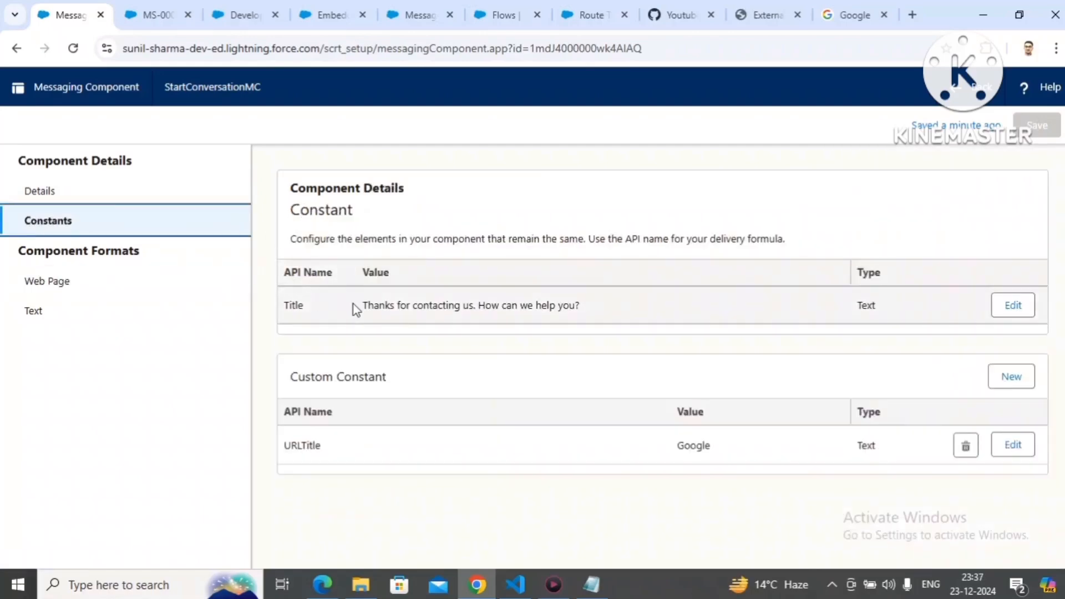
left_click_drag(356, 309, 608, 326)
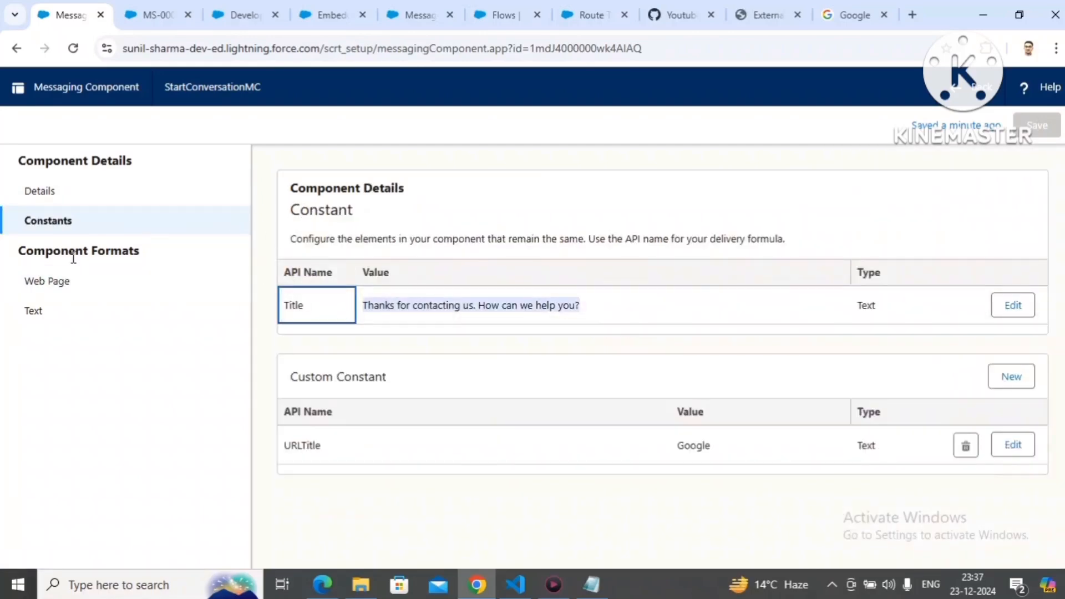
left_click(69, 279)
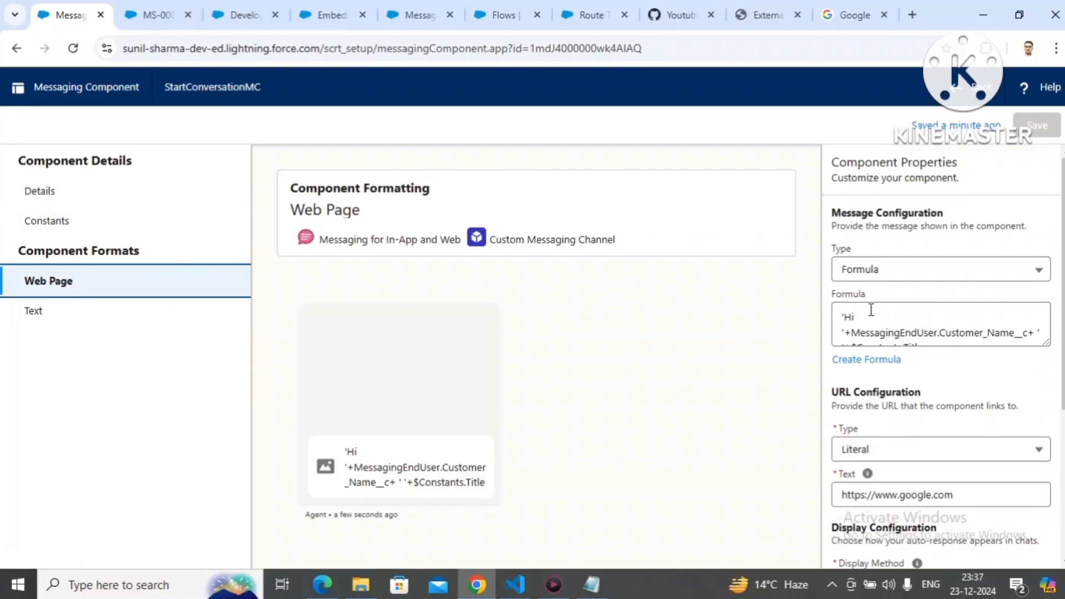
left_click(852, 318)
left_click_drag(1045, 339, 1049, 366)
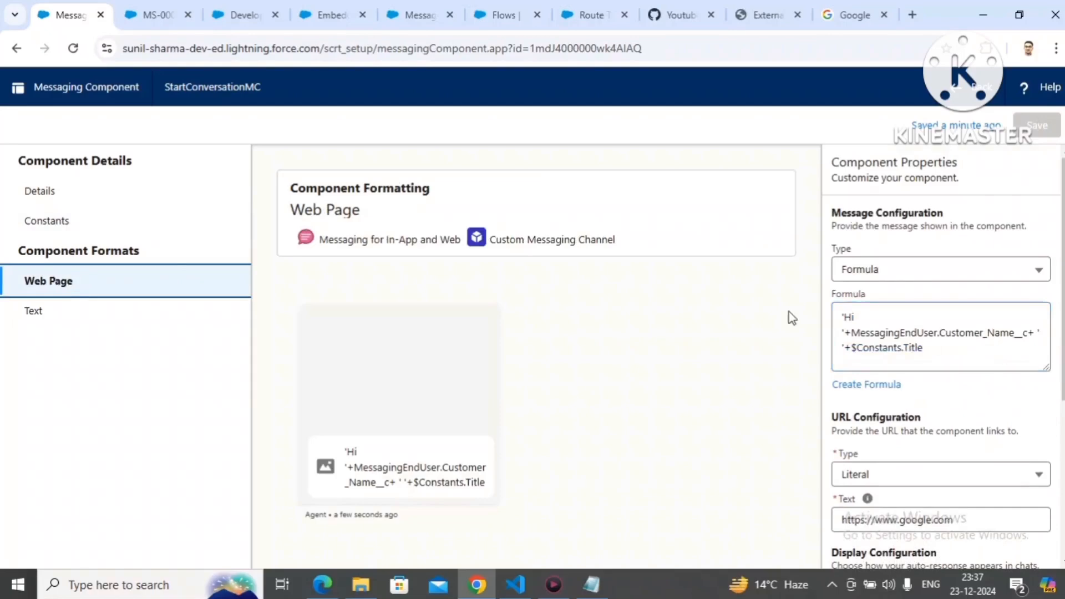
left_click_drag(852, 332, 1028, 334)
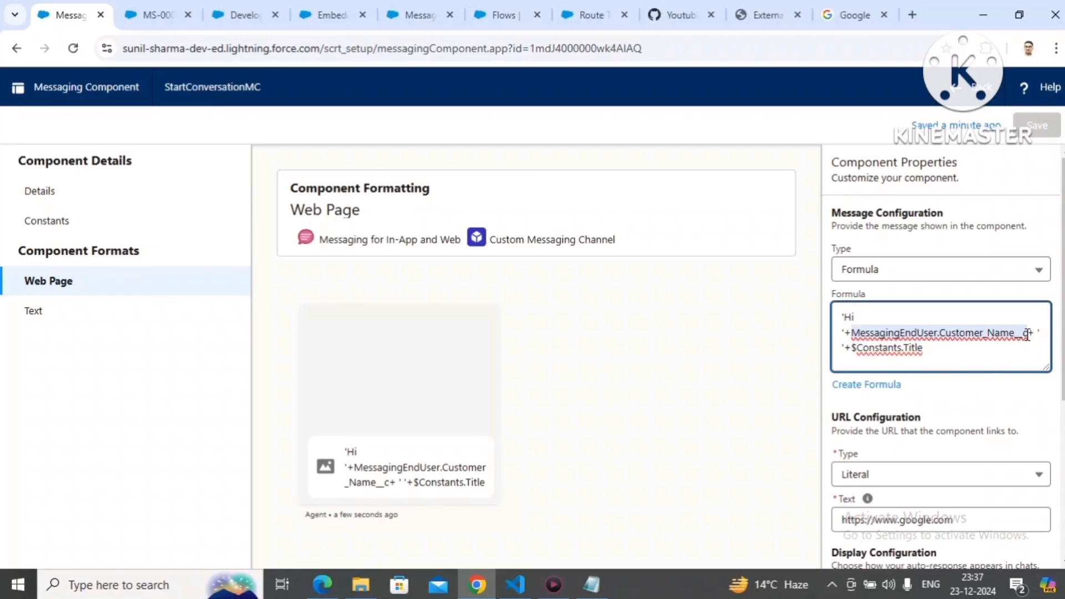
left_click(325, 582)
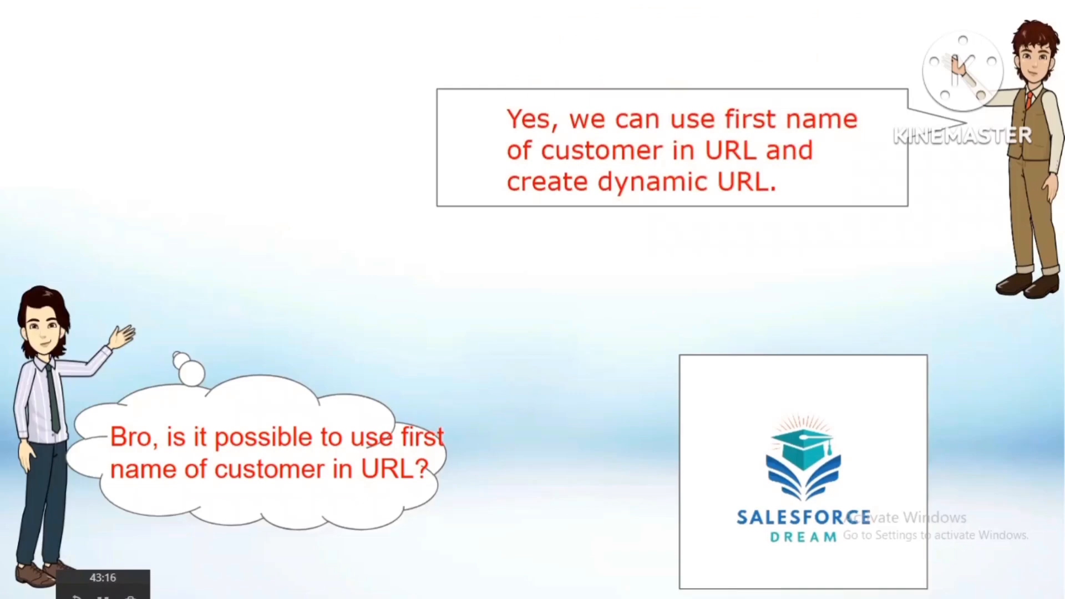
key("alt+Tab")
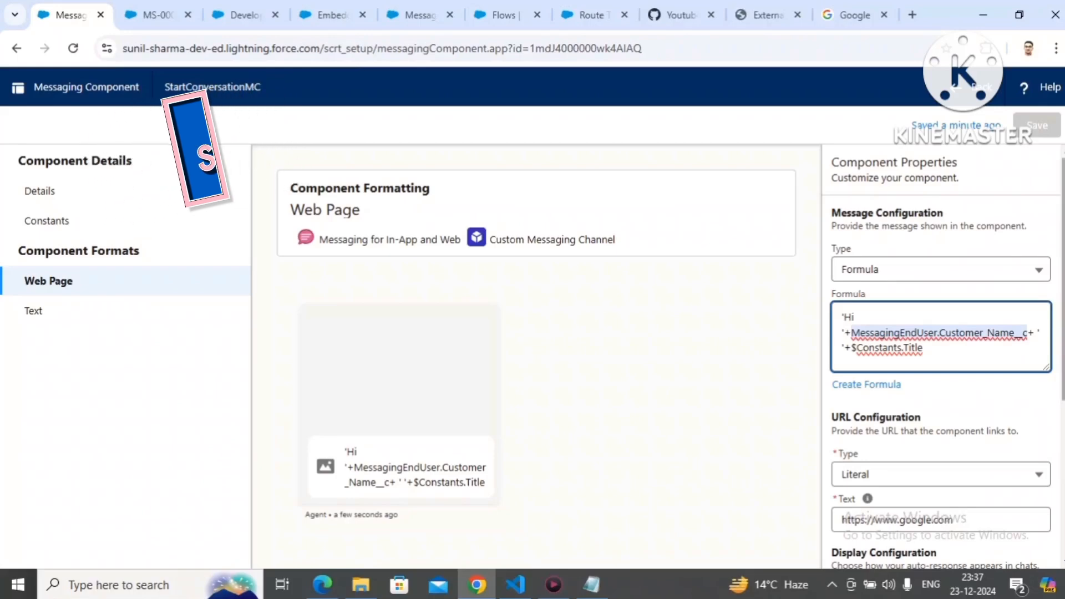
scroll(943, 355, "down", 3)
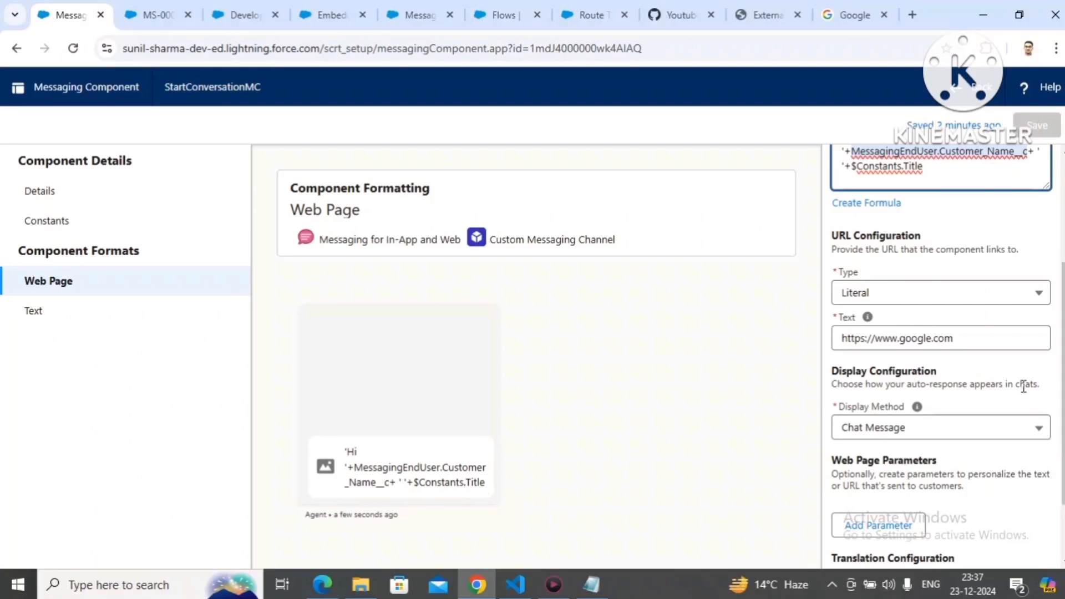
left_click(983, 334)
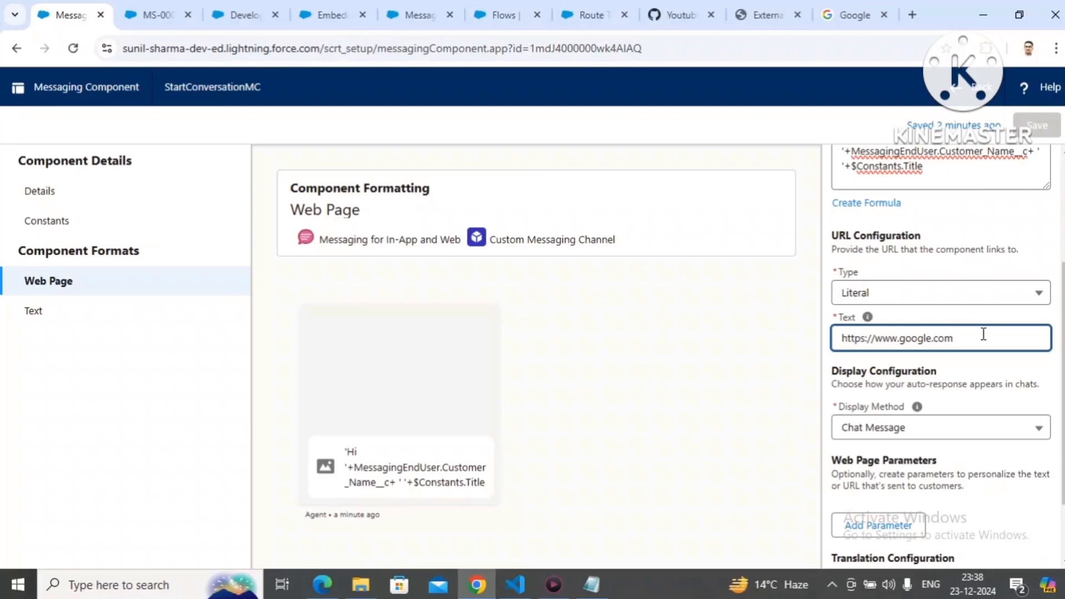
type("?")
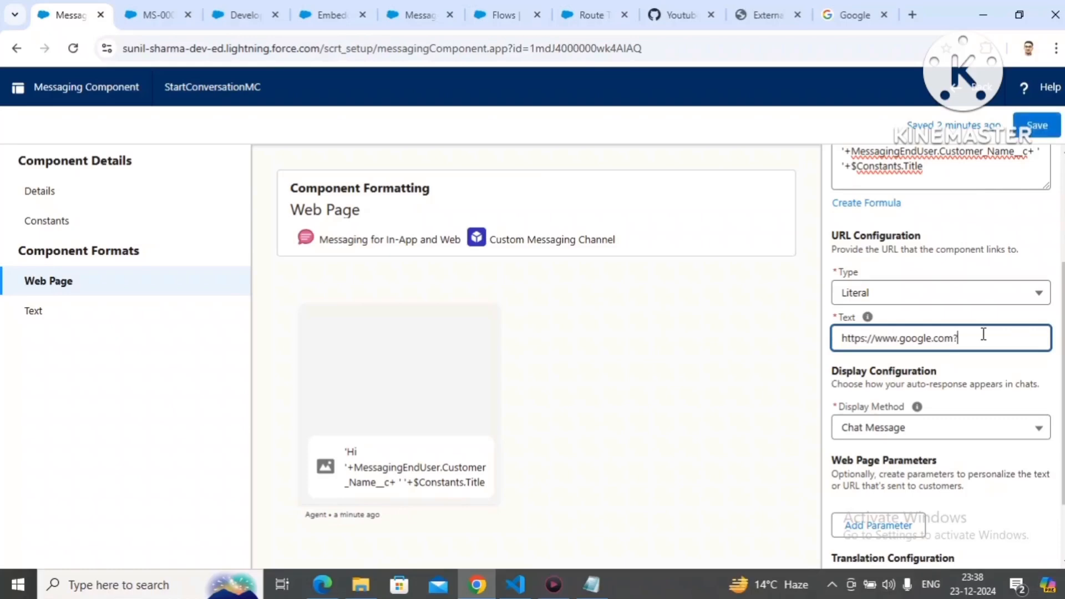
type("Name")
type("=")
type("{{")
type("}}")
key("Left")
key("Left")
type("FirstName")
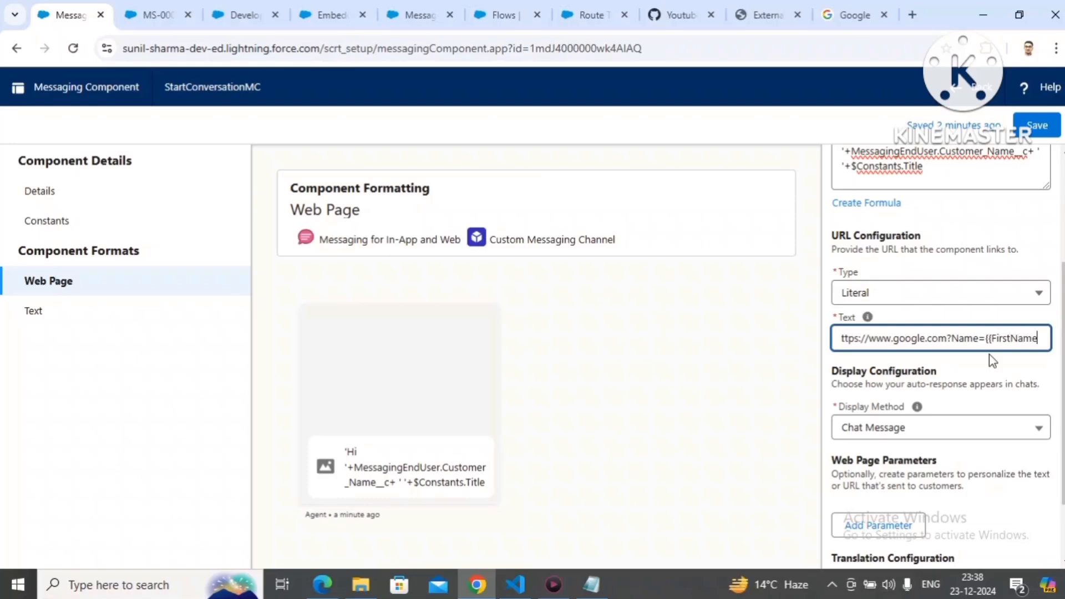
Step: Copy the whole URL text into Notepad in place of the old formula and highlight its Name parameter and {{FirstName}} placeholder
left_click(980, 340)
key("ctrl+a")
key("ctrl+c")
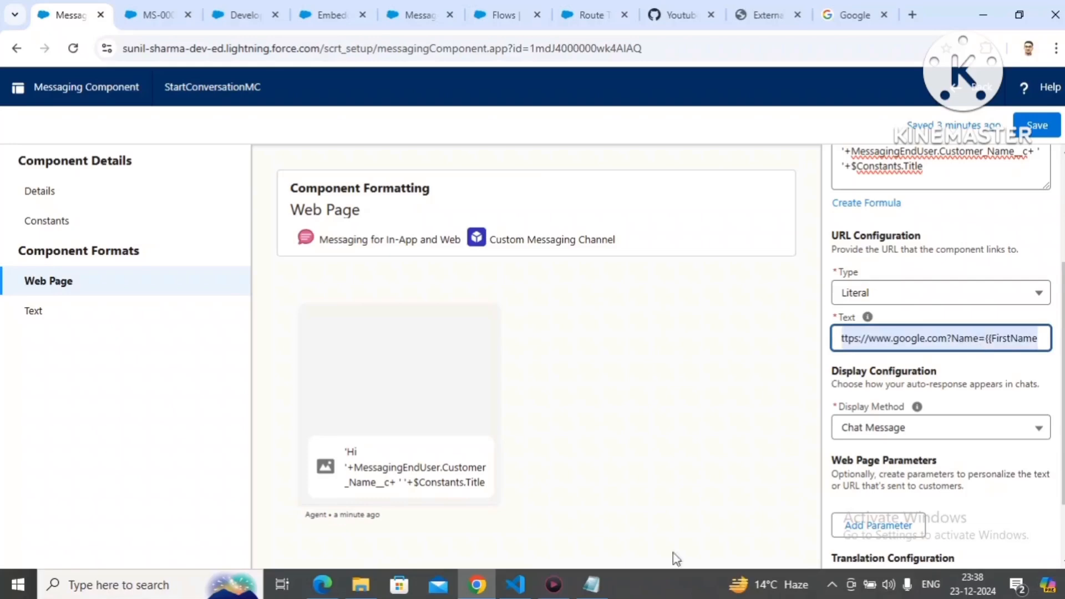
left_click(590, 585)
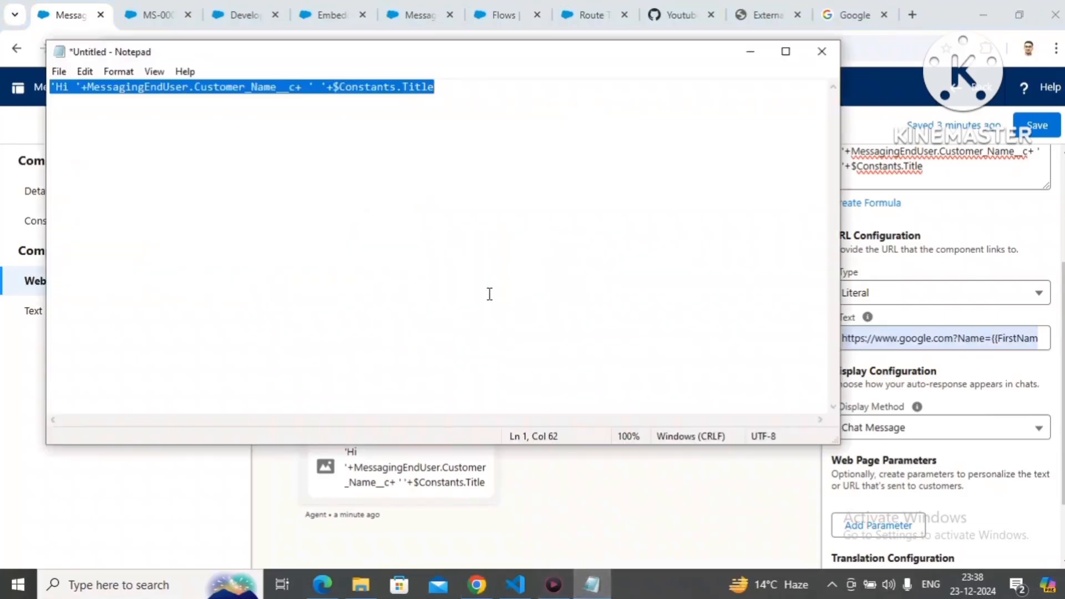
key("ctrl+v")
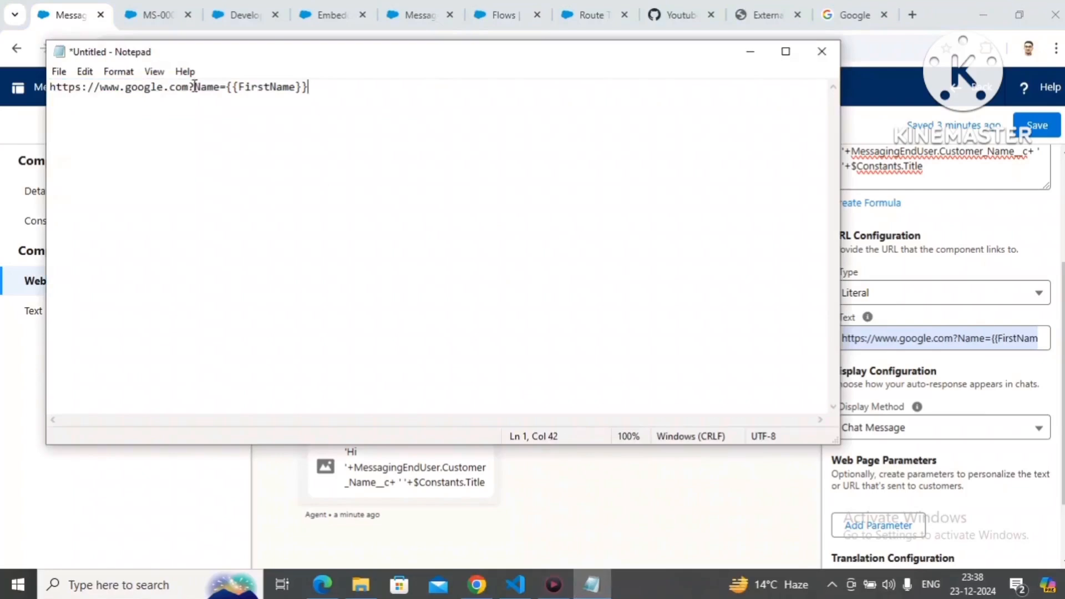
left_click_drag(195, 87, 224, 90)
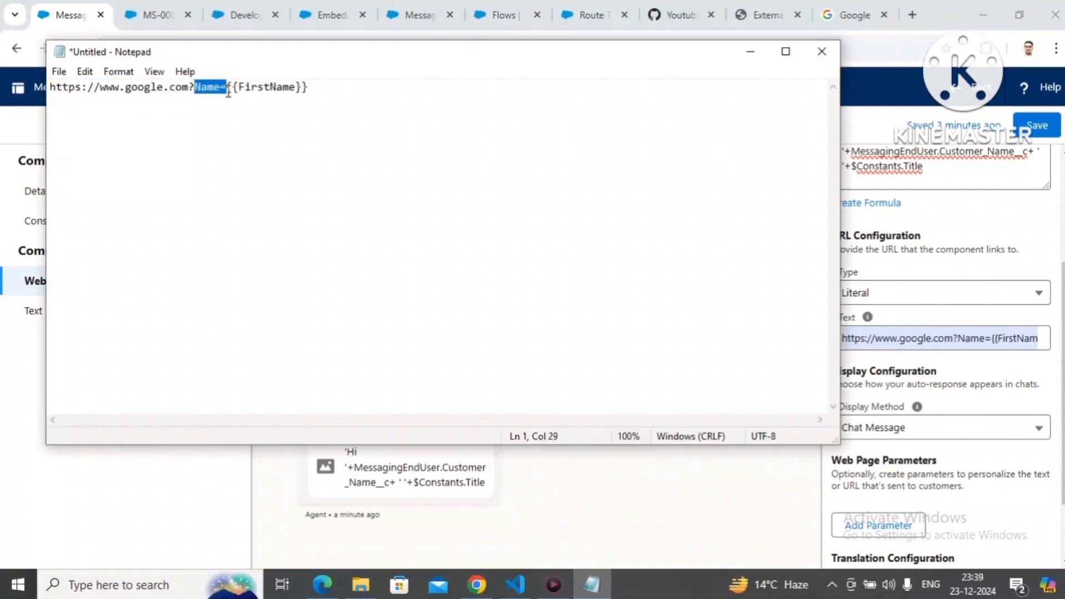
left_click(248, 98)
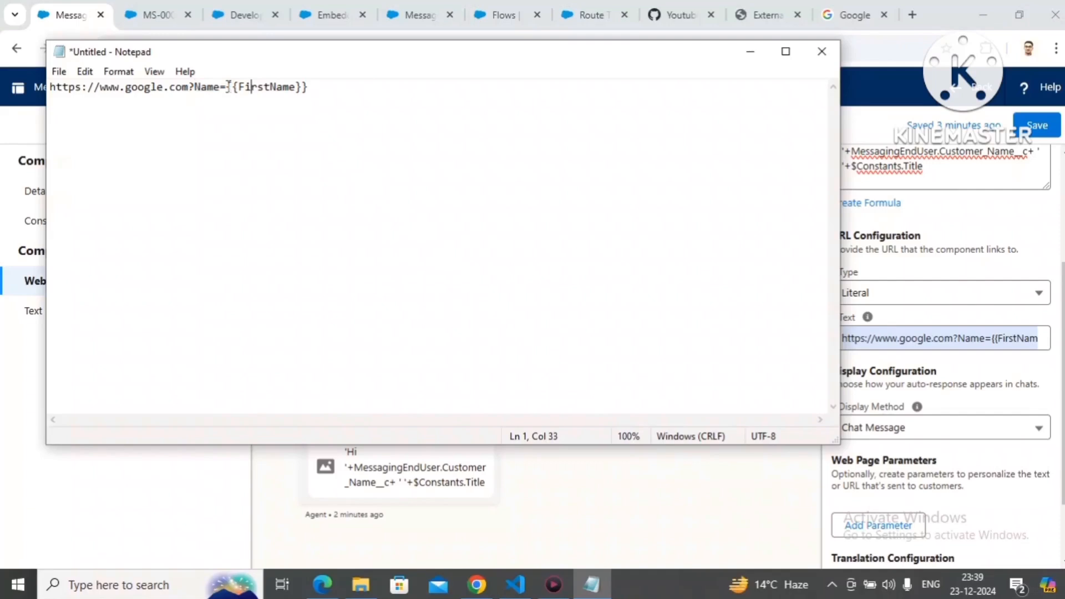
left_click_drag(226, 88, 315, 86)
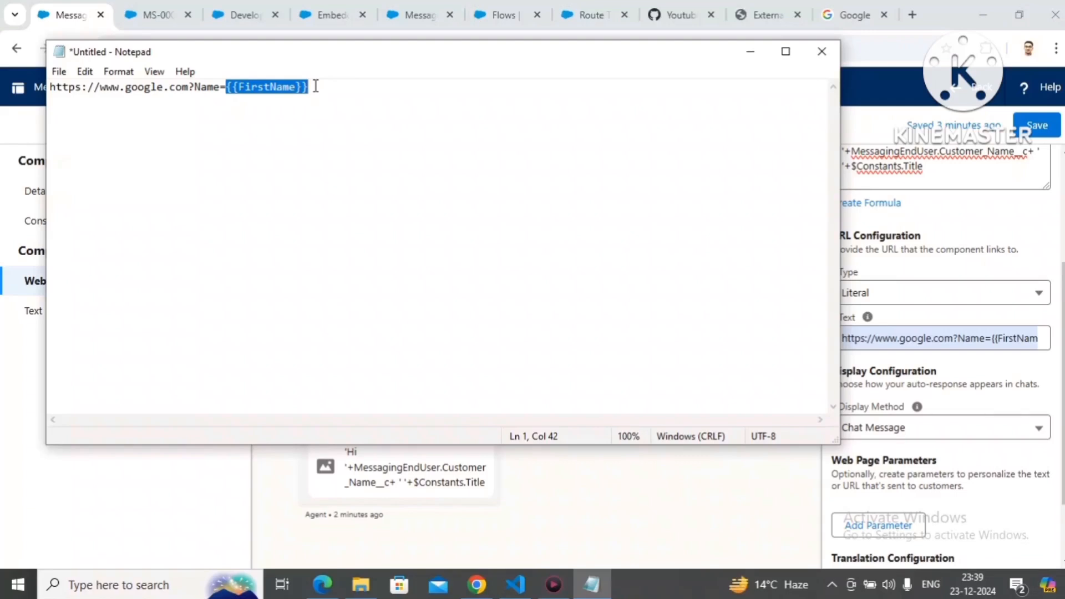
Step: Duplicate the URL three lines below in Notepad, replace the copy's {{FirstName}} placeholder with a sample first name, and highlight its Name parameter
key("ctrl+a")
key("ctrl+c")
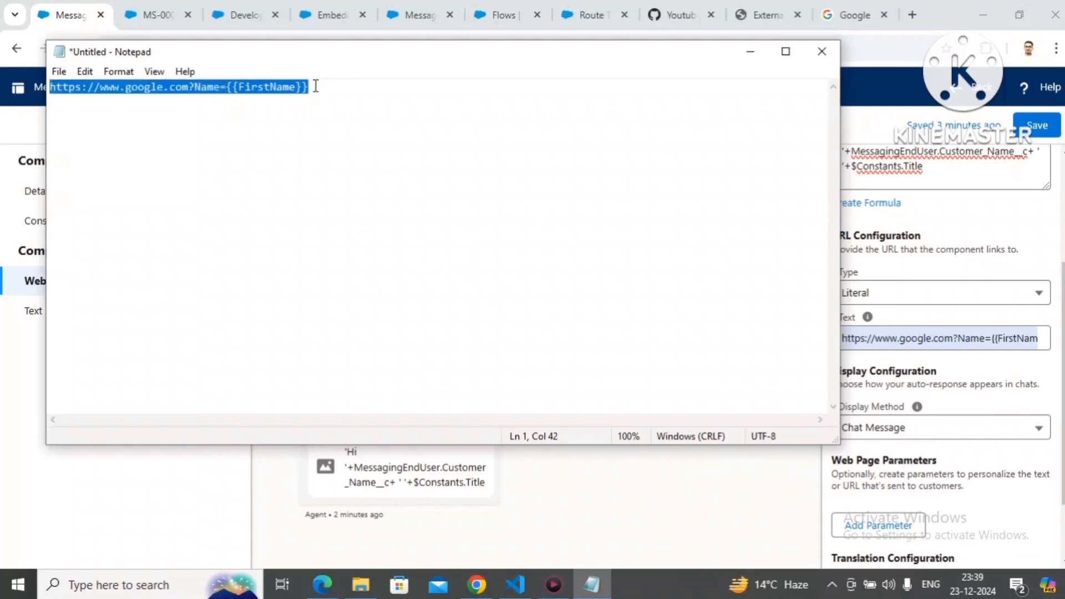
left_click(315, 86)
key("Return")
key("Return")
key("Return")
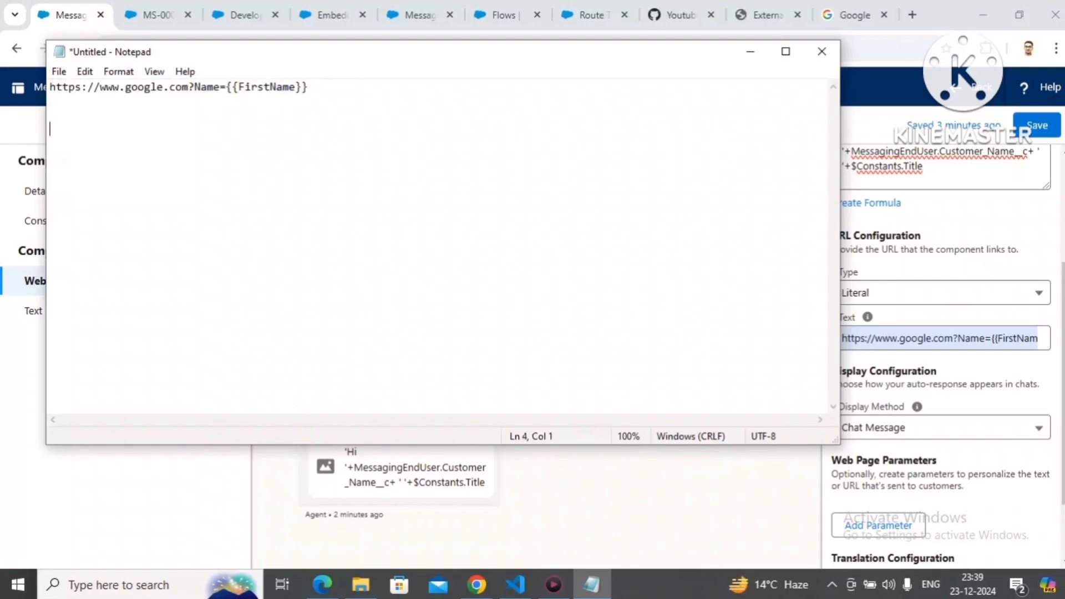
key("ctrl+v")
key("BackSpace")
key("BackSpace")
key("BackSpace")
key("BackSpace")
key("BackSpace")
key("BackSpace")
key("BackSpace")
key("BackSpace")
key("BackSpace")
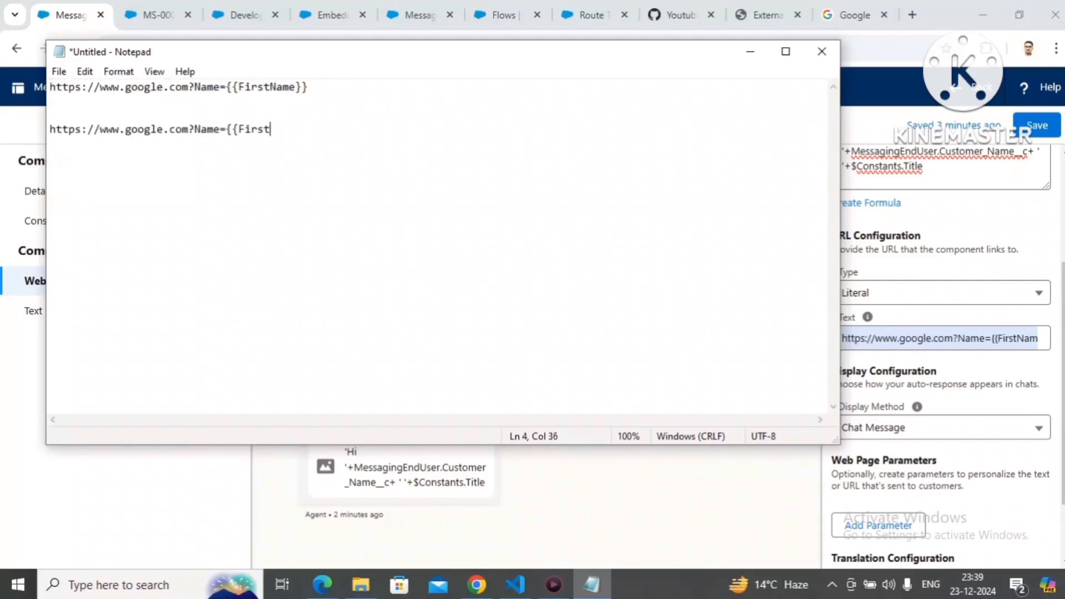
key("BackSpace")
key("BackSpace")
key("BackSpace")
key("BackSpace")
type("Anil")
key("BackSpace")
key("BackSpace")
key("BackSpace")
key("BackSpace")
type("Narendra")
double_click(205, 127)
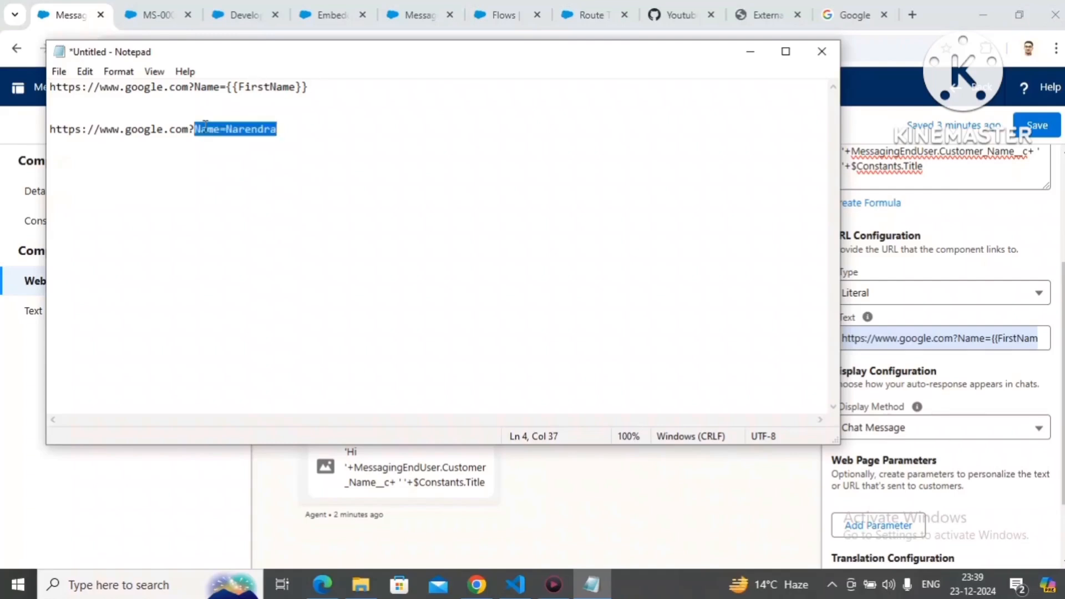
Step: Replace the Name parameter in the second Notepad URL with language=en_US, change its value to fr_FR, and return to the messaging component
type("language")
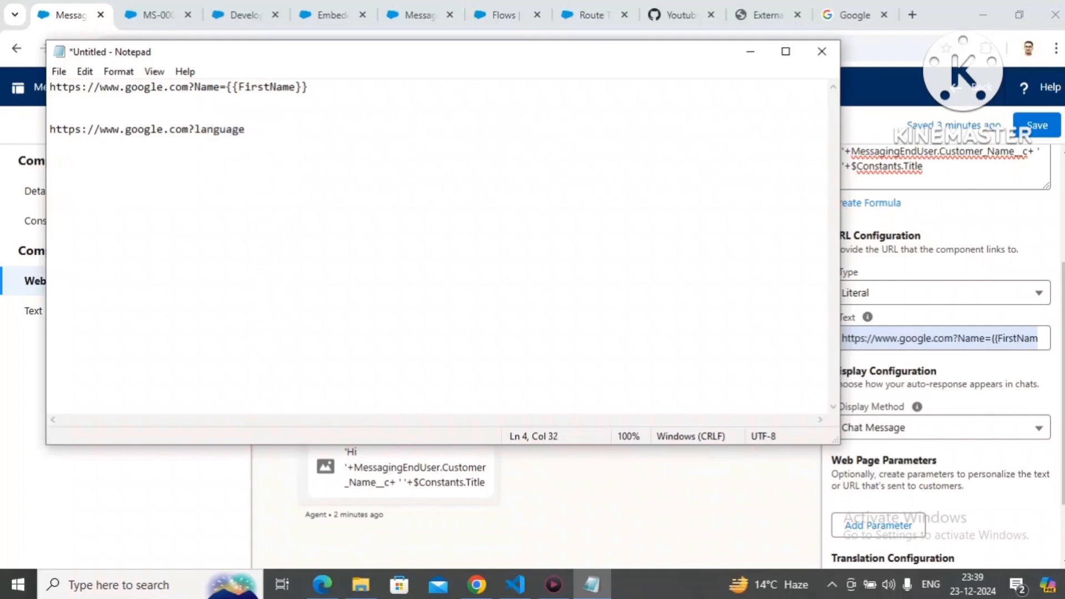
type("=en_US")
key("BackSpace")
key("BackSpace")
key("BackSpace")
key("BackSpace")
key("BackSpace")
type("fr_FR")
left_click(750, 56)
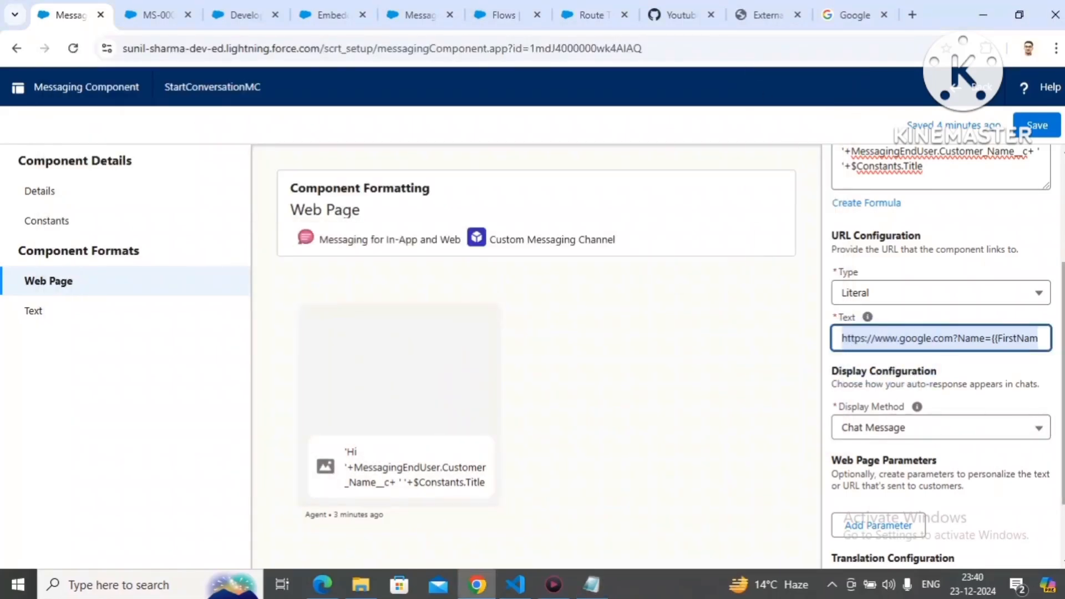
Step: Add a web page parameter named FirstName to match the placeholder in the URL text
left_click_drag(1063, 426, 1059, 488)
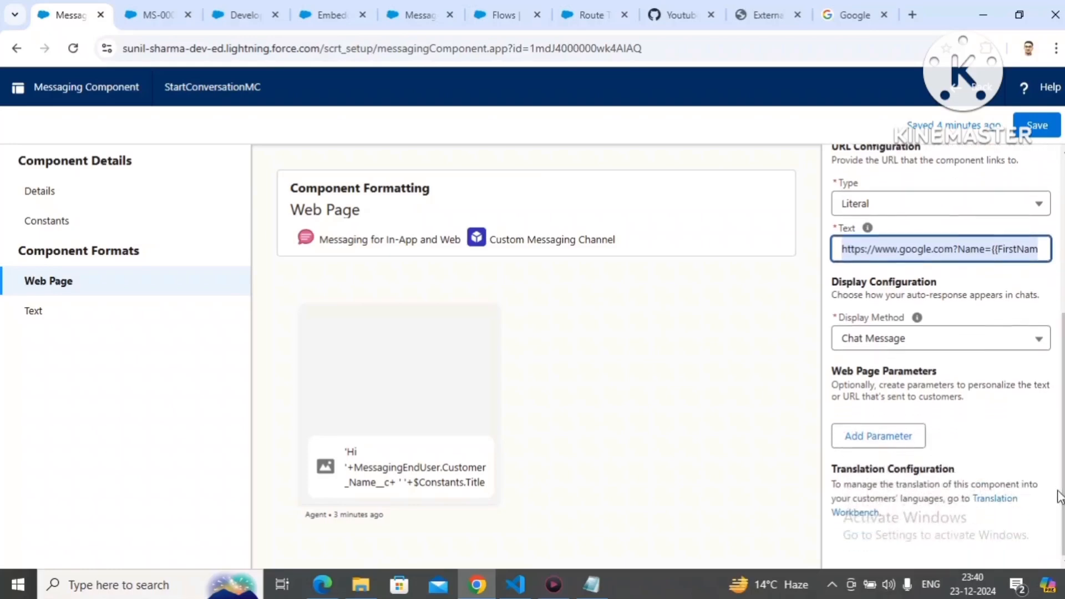
left_click(965, 403)
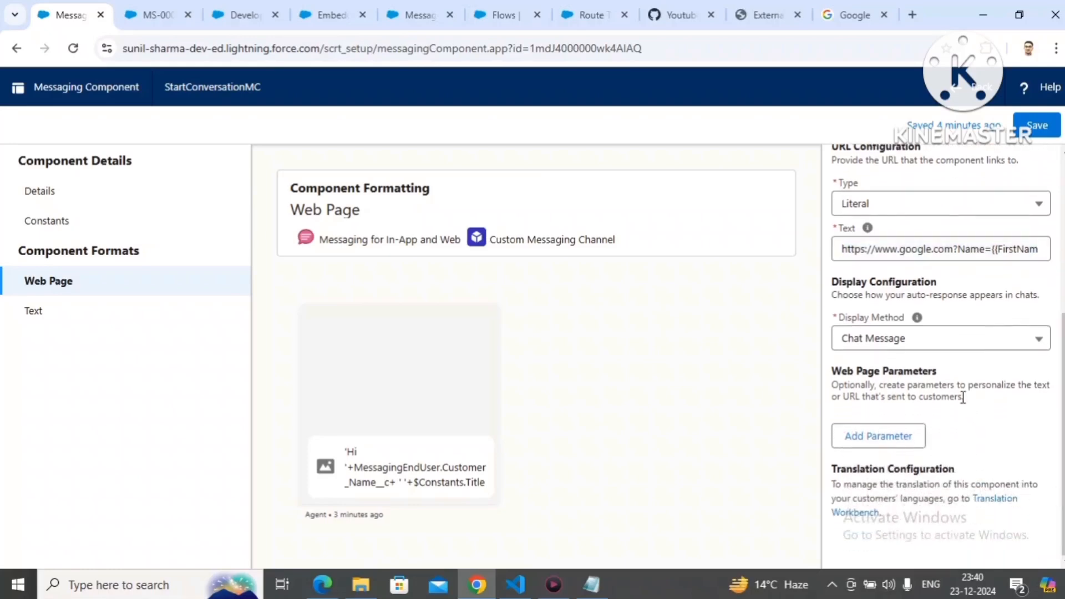
left_click(899, 442)
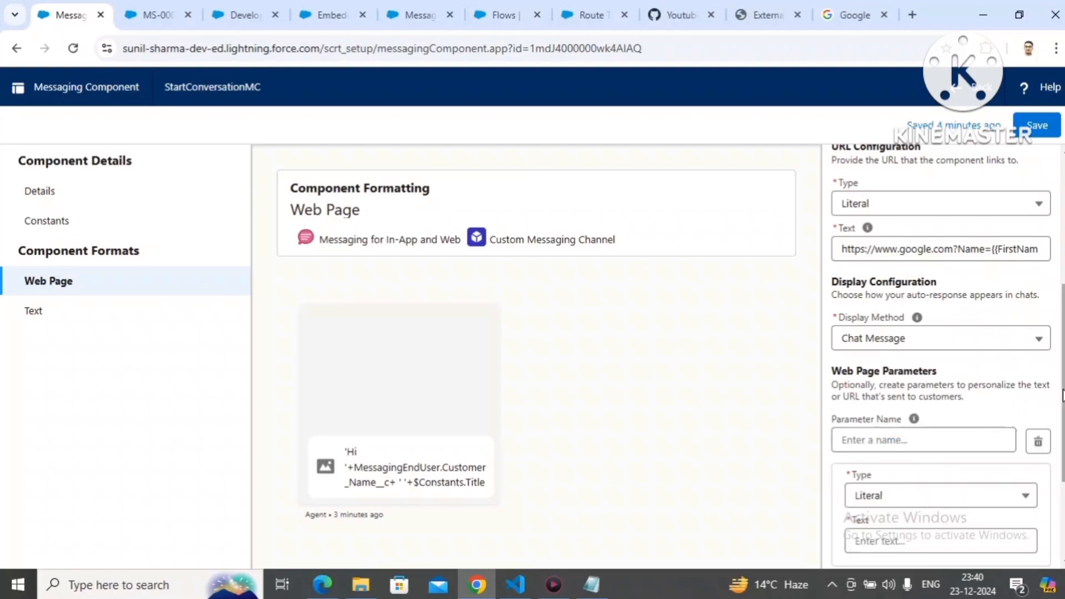
scroll(1062, 395, "down", 1)
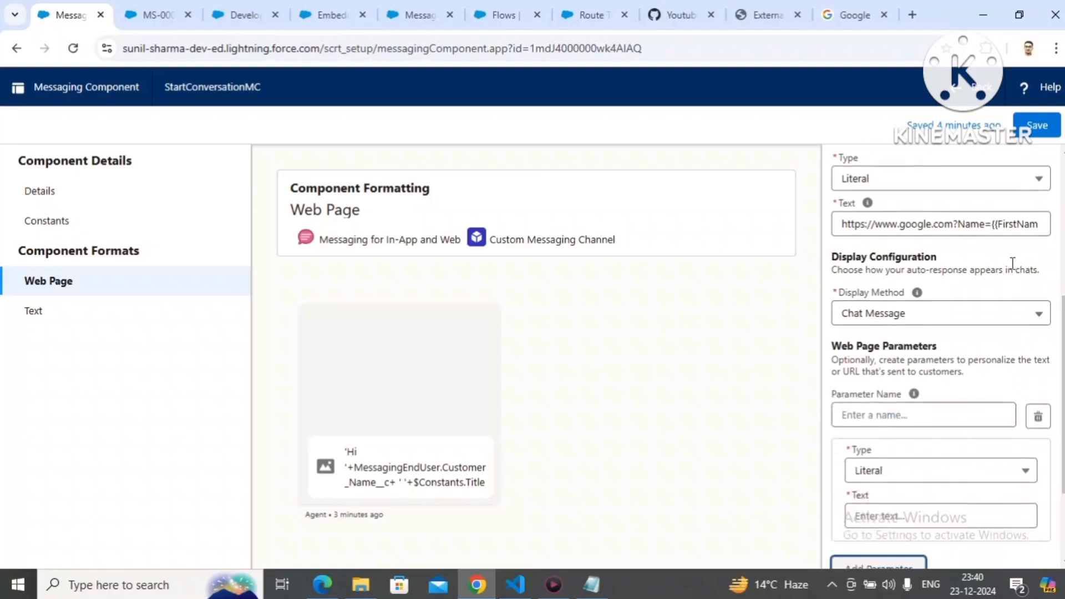
double_click(1016, 228)
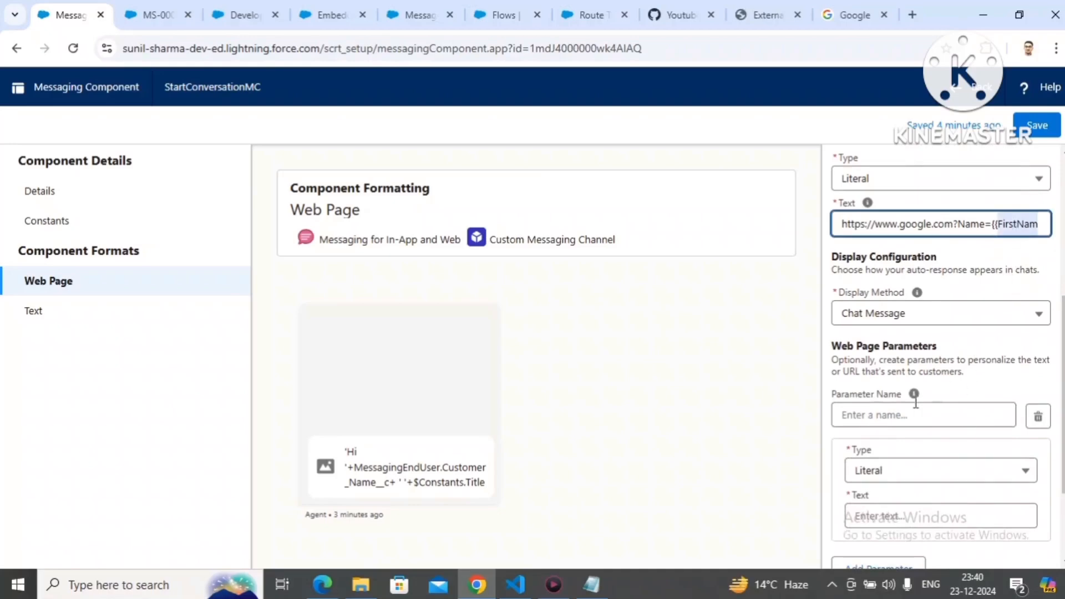
left_click(883, 415)
type("FirstName")
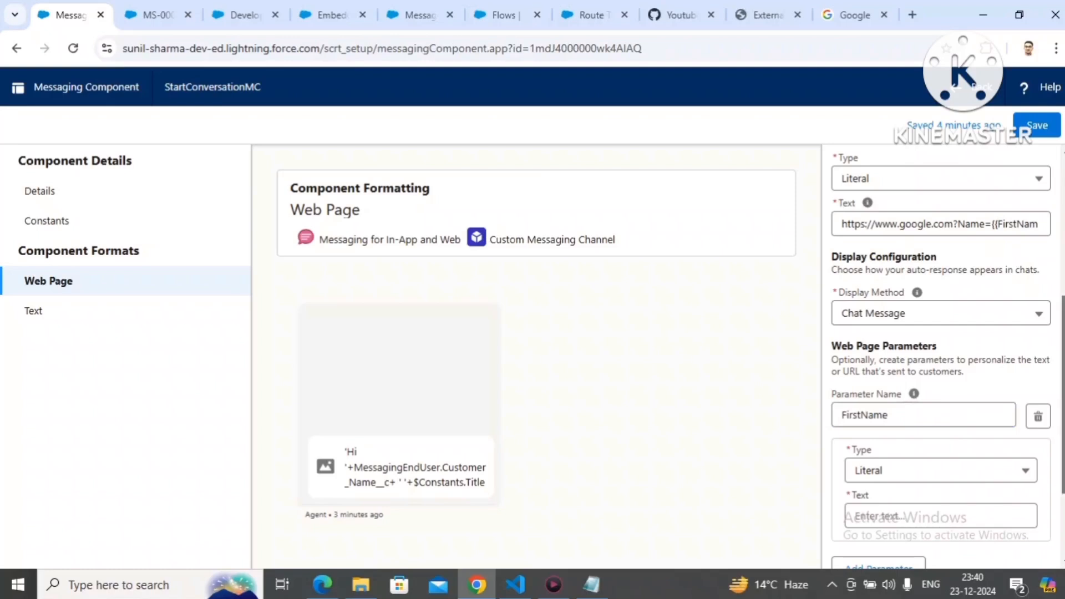
Step: Try the Constant and Object Field types for the FirstName parameter and view the available MessagingSession fields
scroll(943, 361, "down", 2)
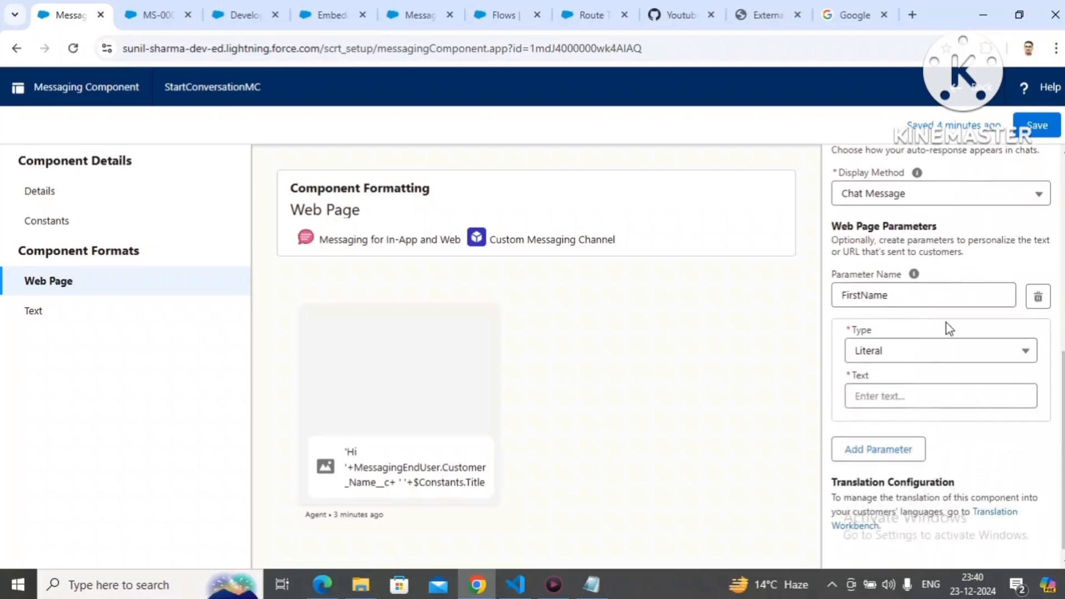
left_click(935, 355)
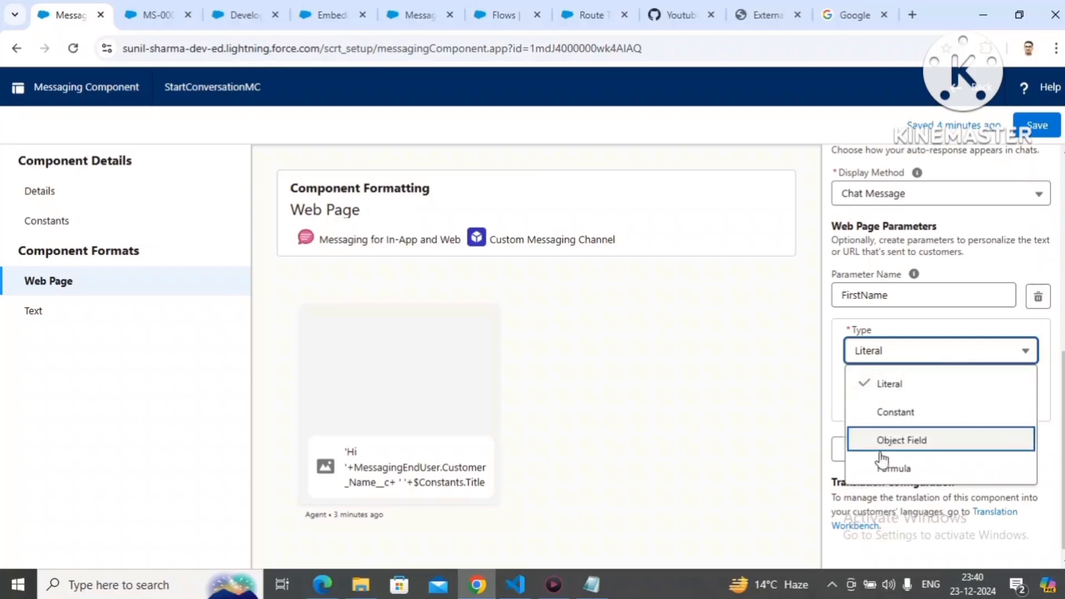
left_click(830, 431)
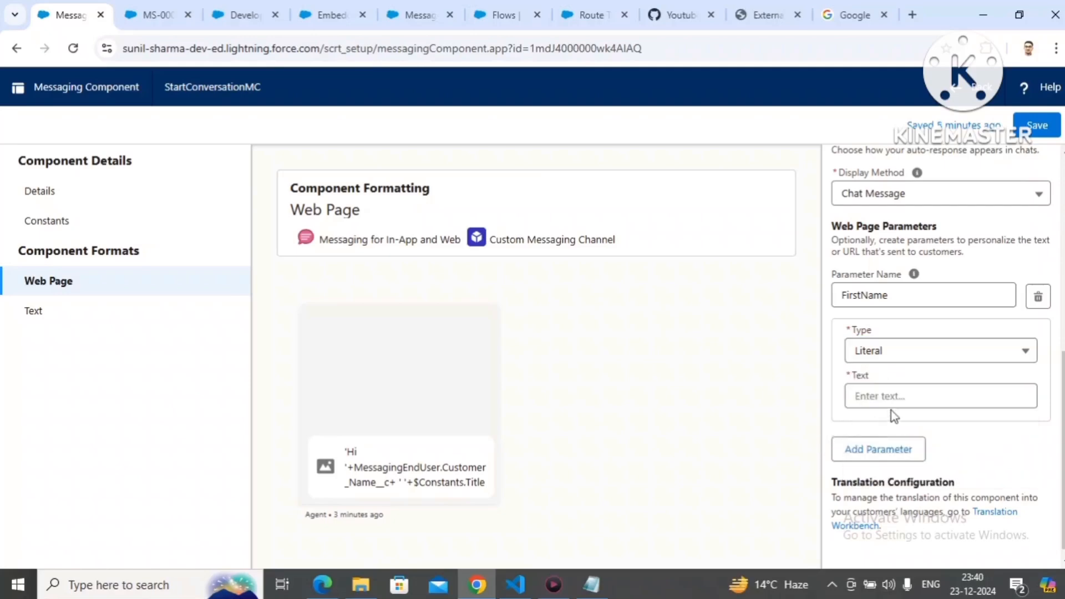
left_click(911, 359)
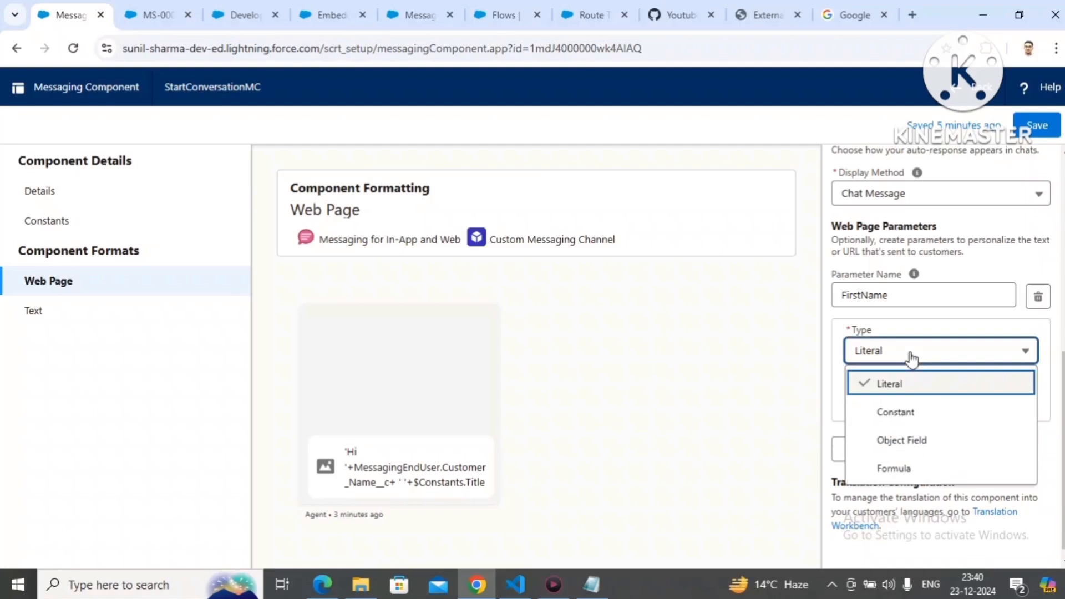
left_click(910, 412)
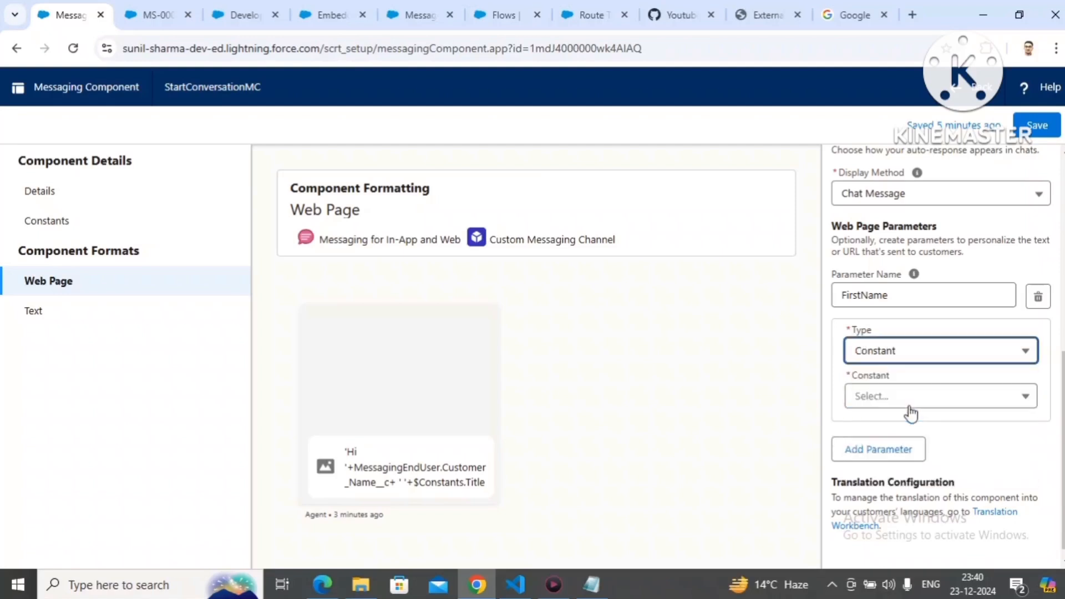
left_click(916, 358)
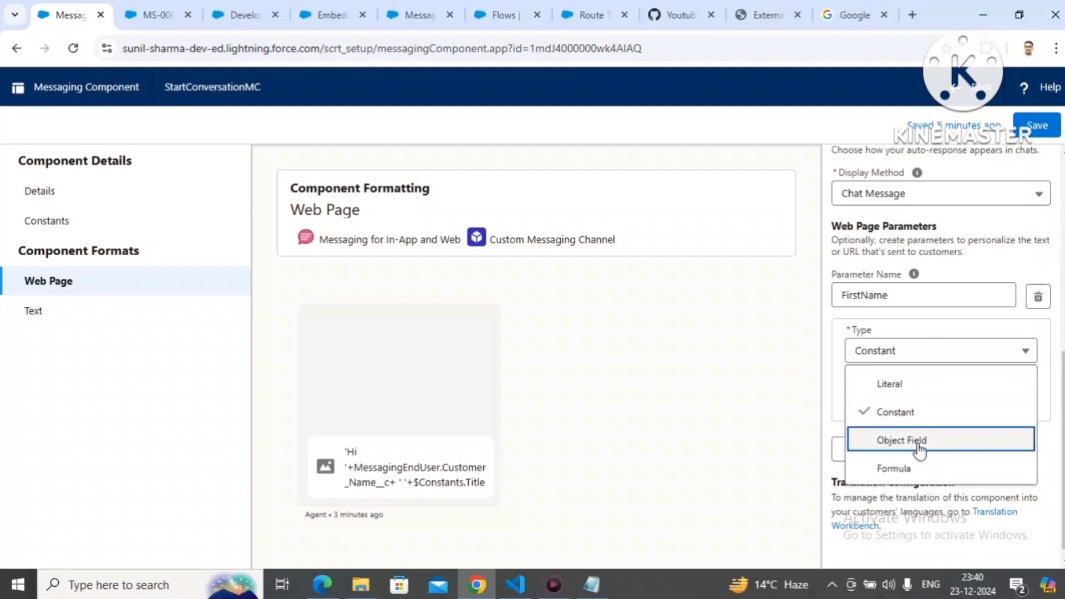
left_click(918, 444)
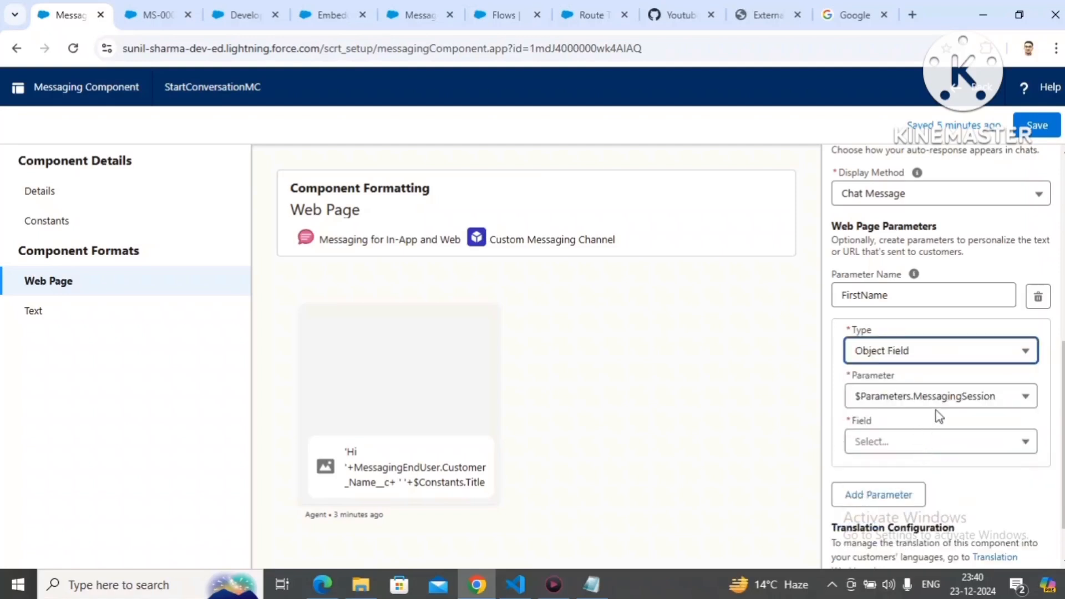
left_click(921, 447)
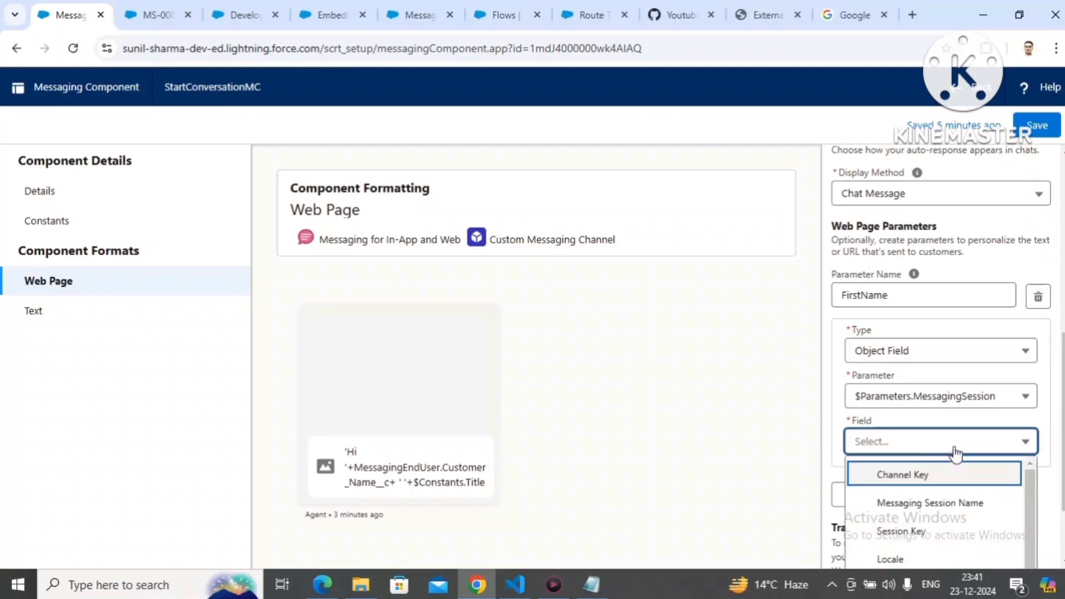
Step: Set the FirstName parameter's type to Formula, inserting the Messaging User's Customer Name field as MessagingEndUser.Customer_Name__c with a syntax check
left_click(939, 352)
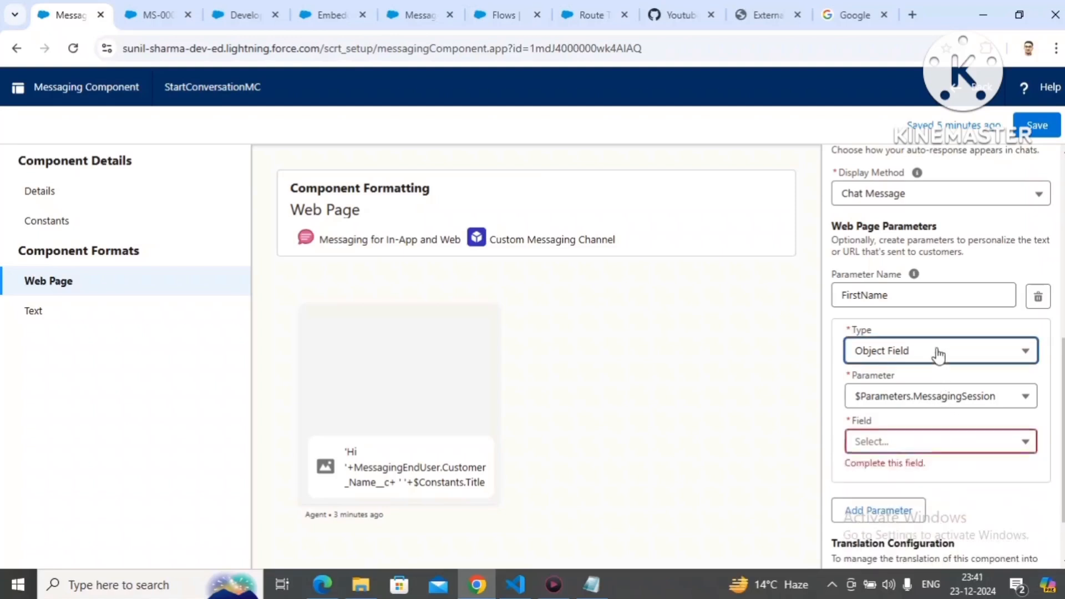
left_click(918, 468)
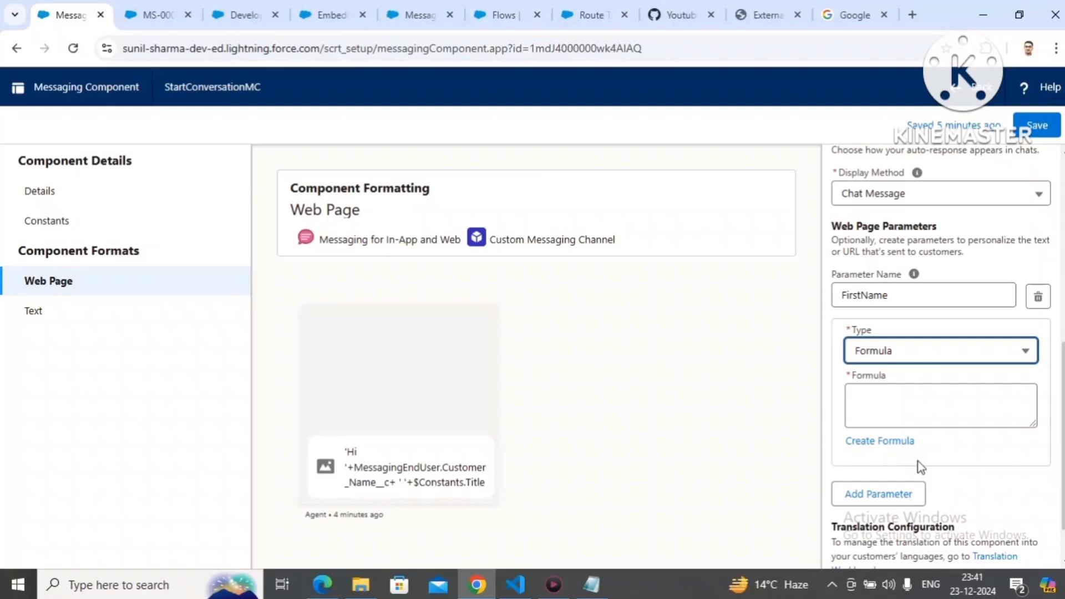
left_click(904, 447)
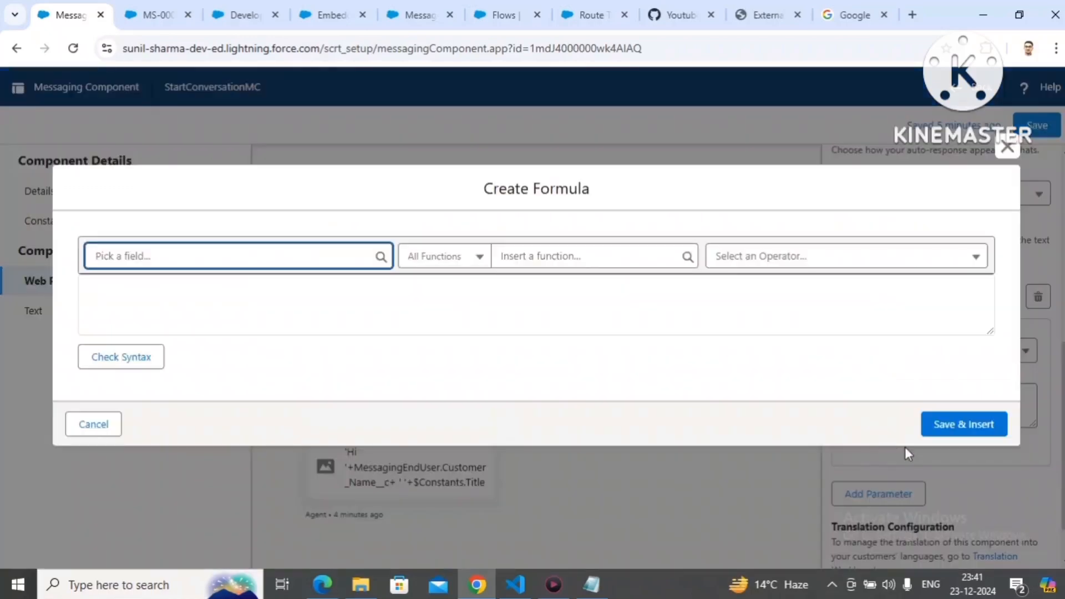
left_click(231, 256)
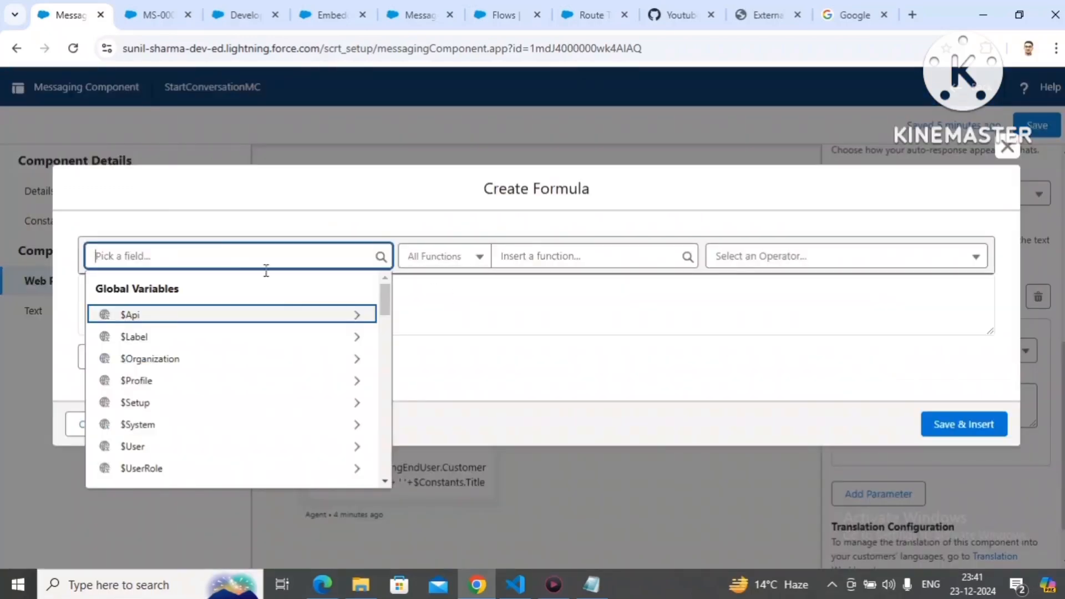
left_click_drag(387, 313, 381, 433)
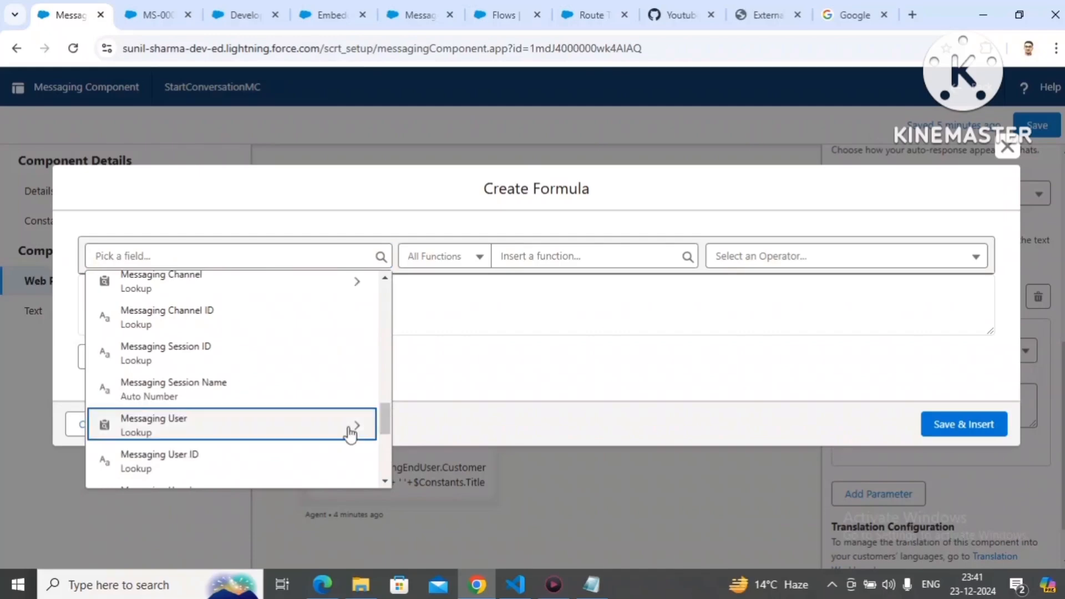
left_click(351, 431)
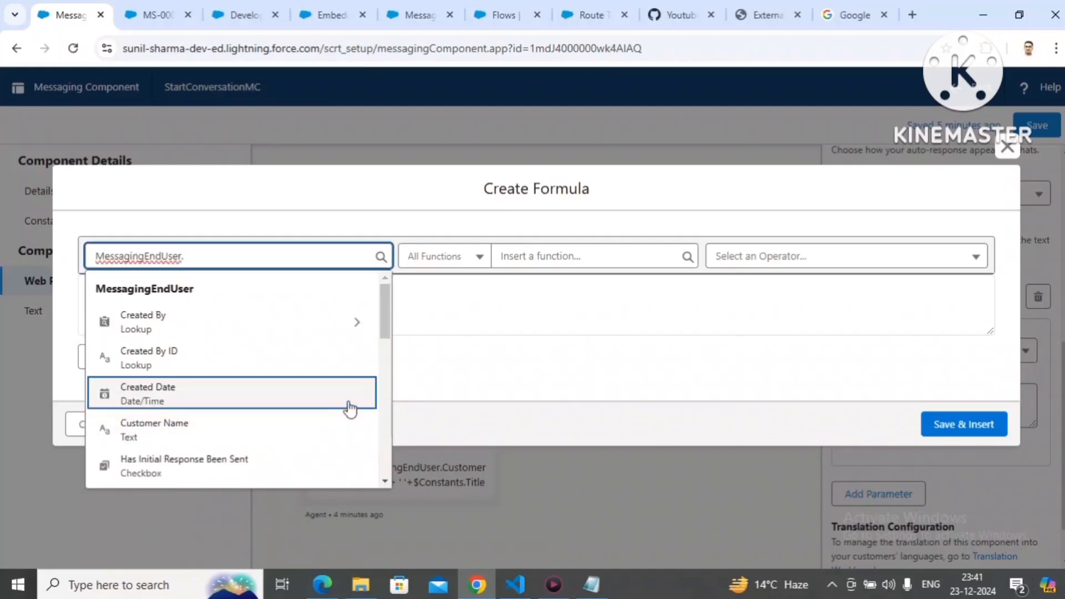
type("cu")
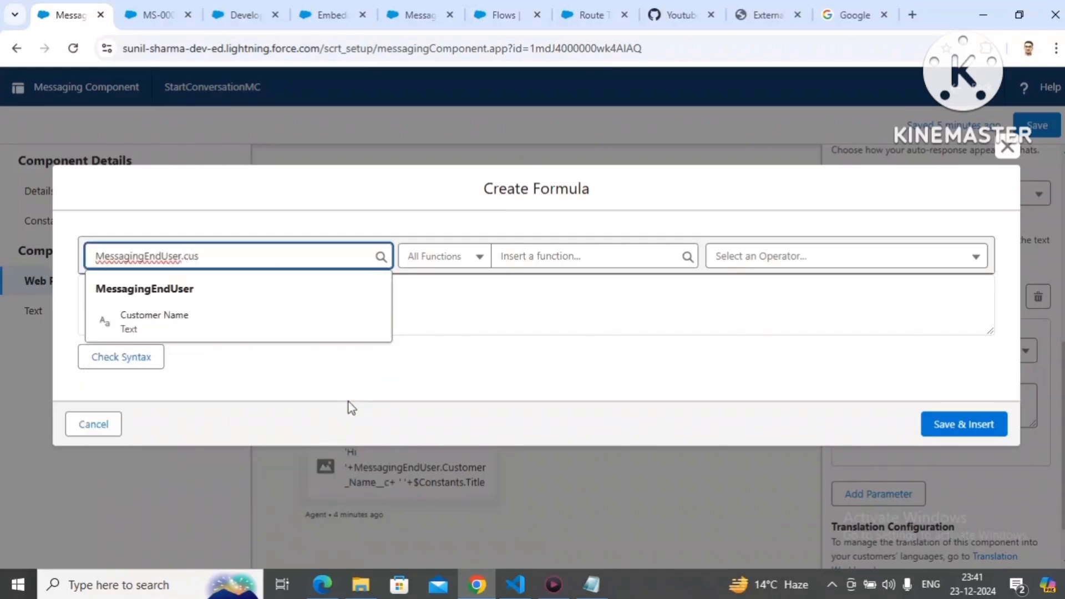
type("s")
left_click(146, 328)
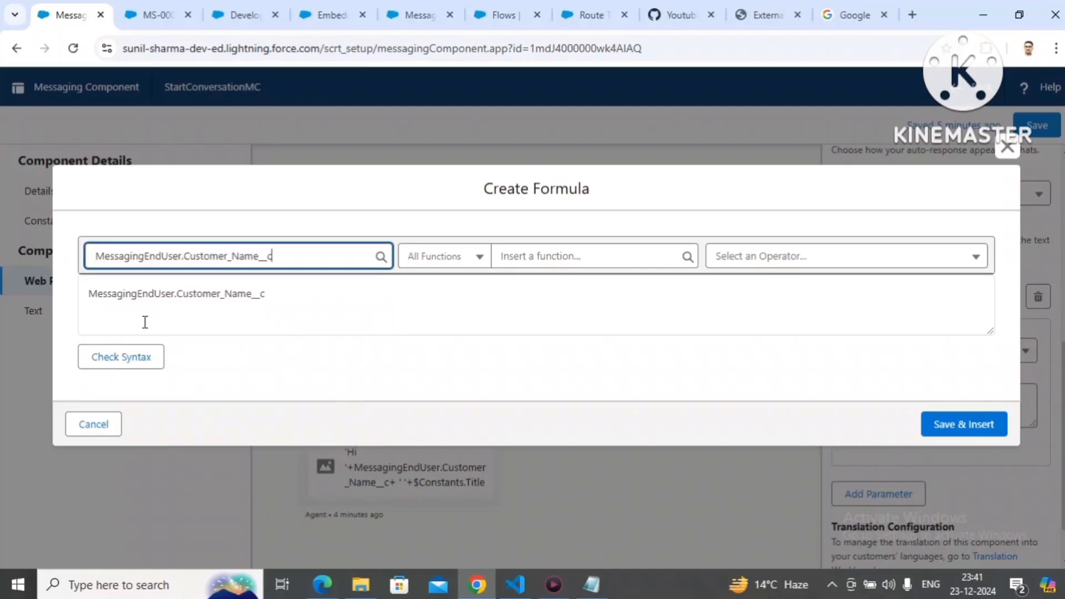
left_click(143, 357)
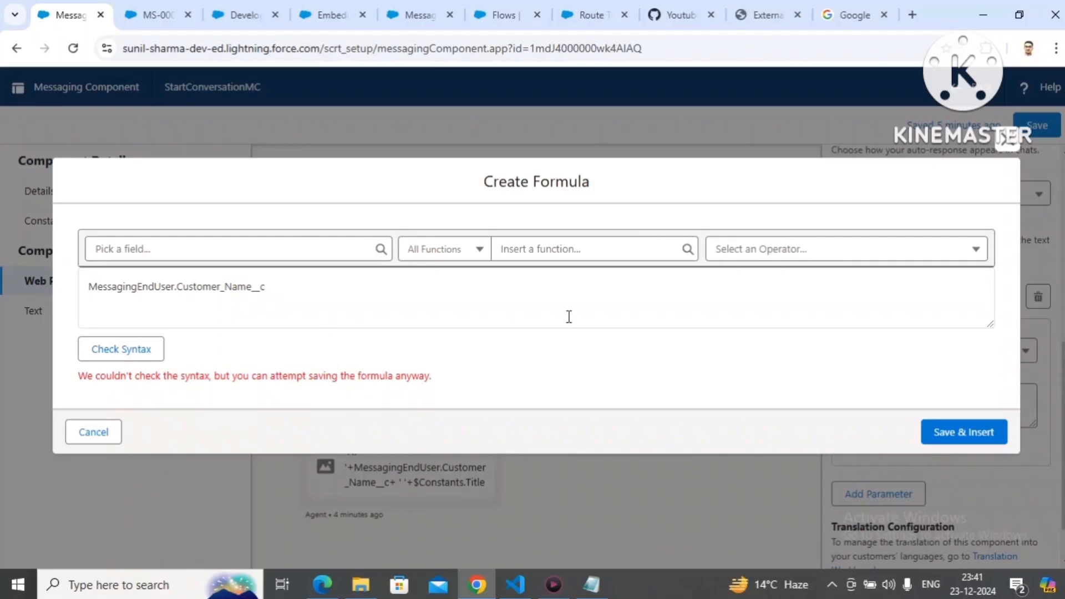
left_click(944, 434)
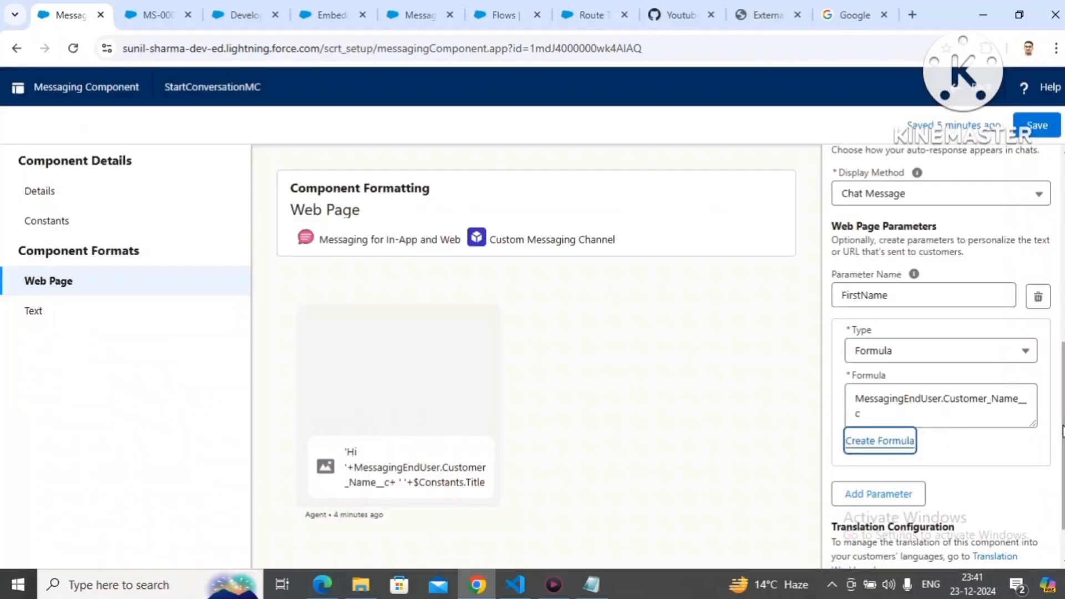
Step: Highlight the {{FirstName}} placeholder in the URL text and save the messaging component
scroll(1052, 430, "down", 1)
scroll(989, 287, "up", 4)
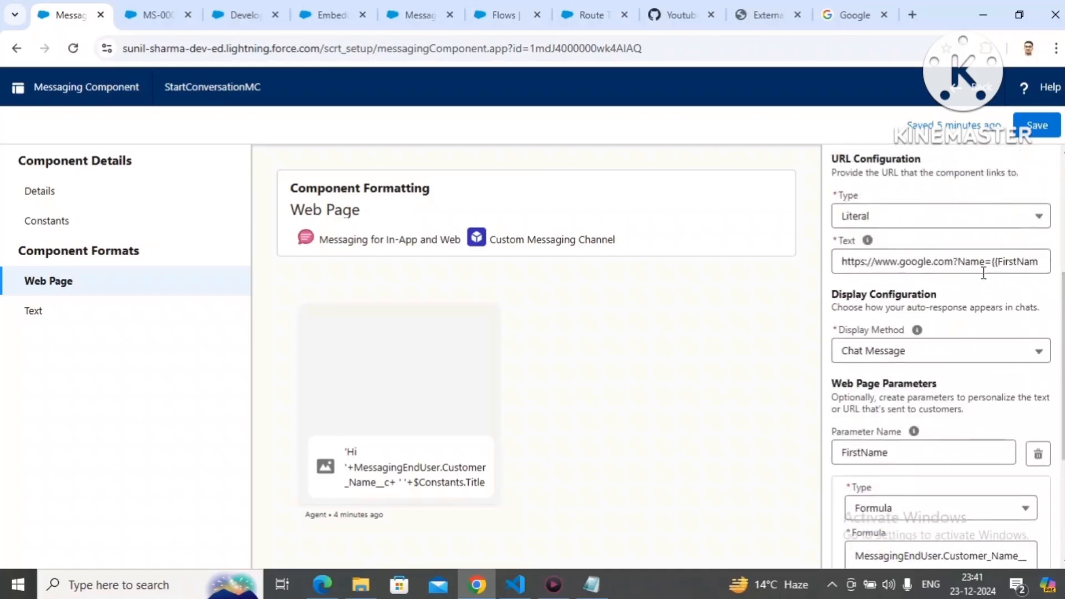
left_click_drag(991, 261, 1041, 265)
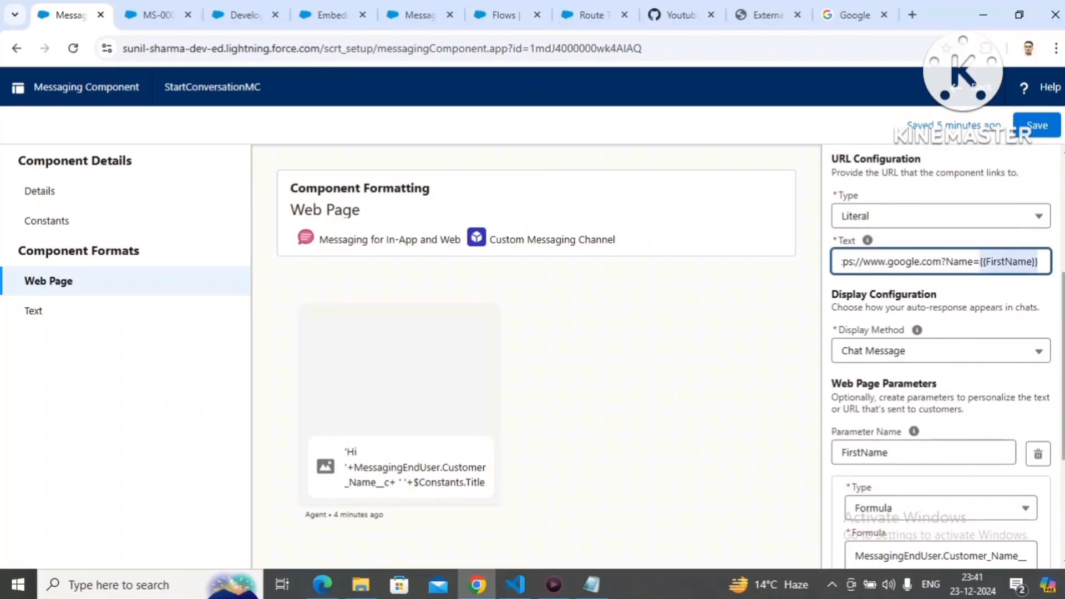
scroll(946, 355, "down", 3)
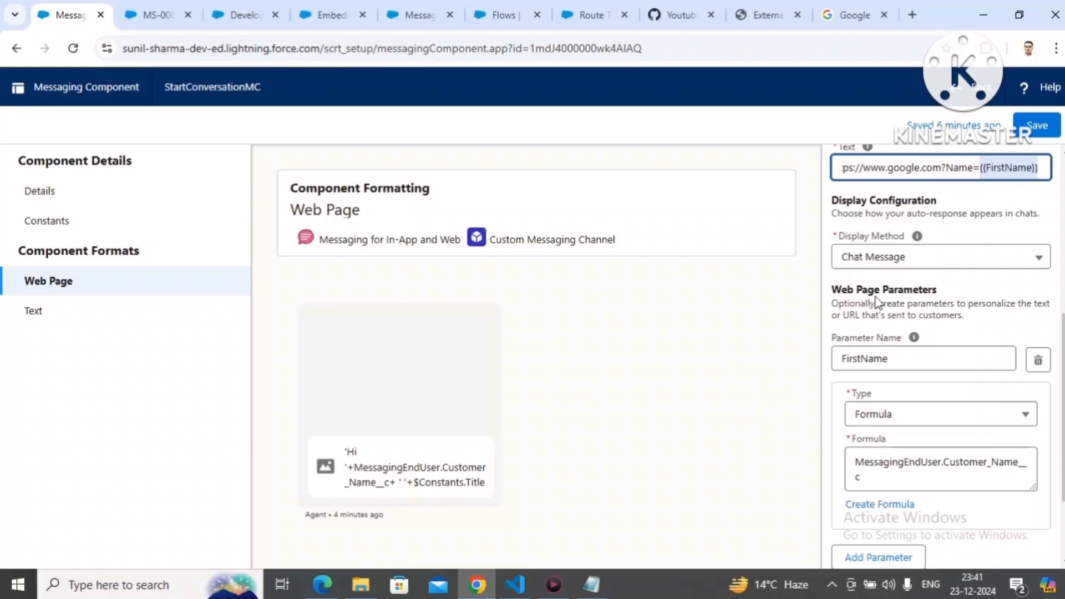
left_click(1029, 133)
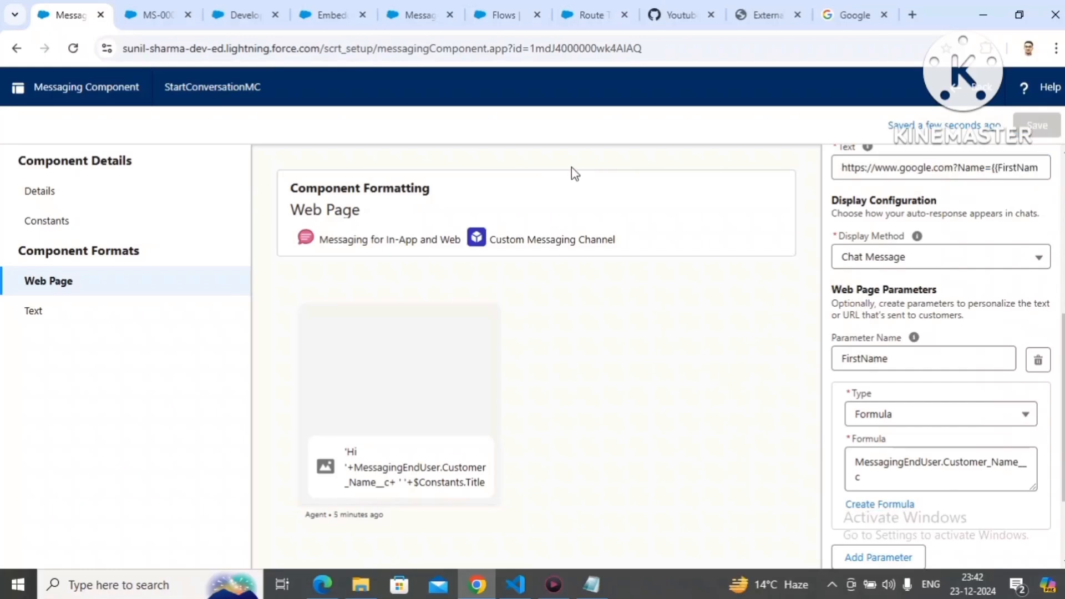
Step: Close the MS-00000040 messaging session in the Service Console, then end the old conversation on the external site and close its chat window
left_click(138, 18)
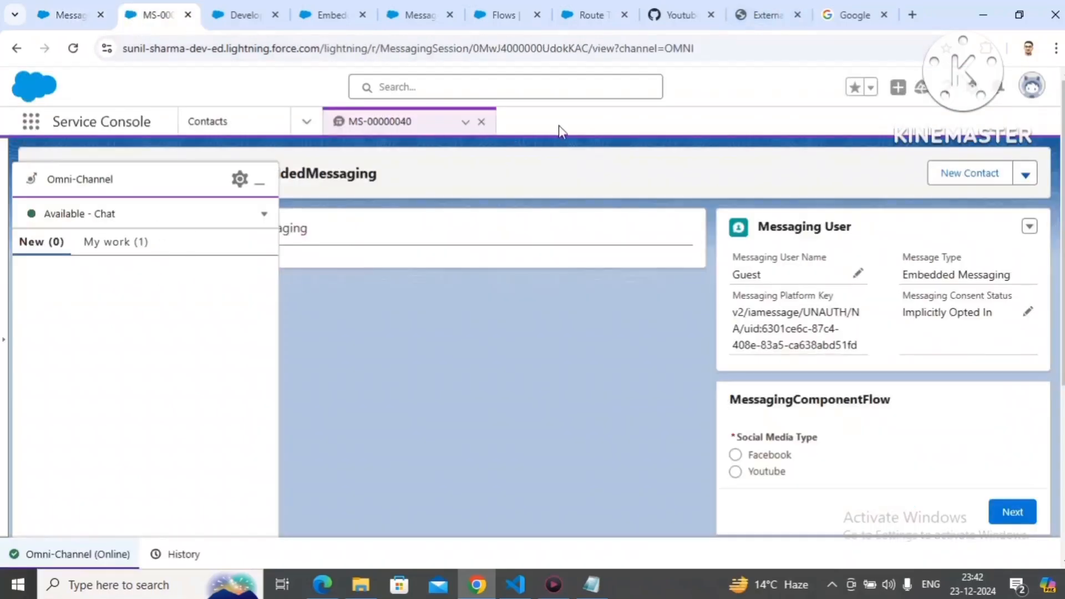
left_click(482, 121)
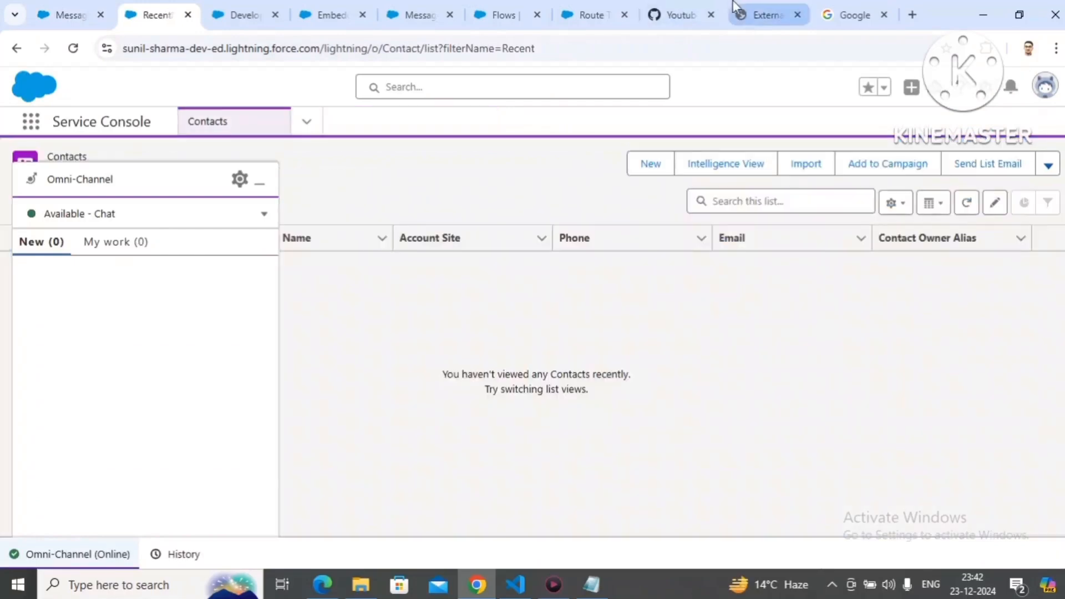
left_click(762, 15)
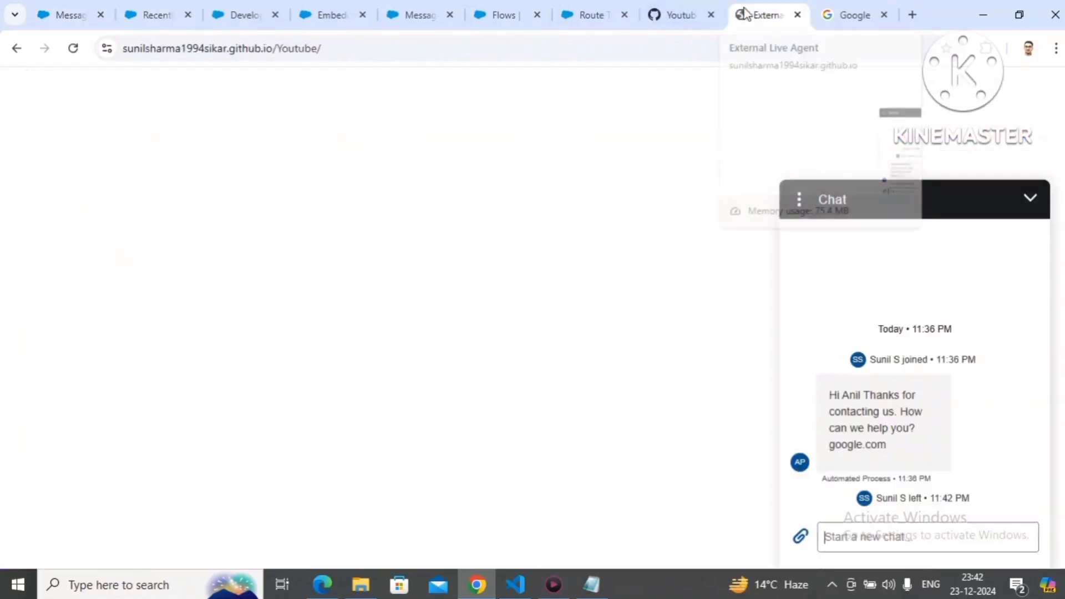
left_click(801, 210)
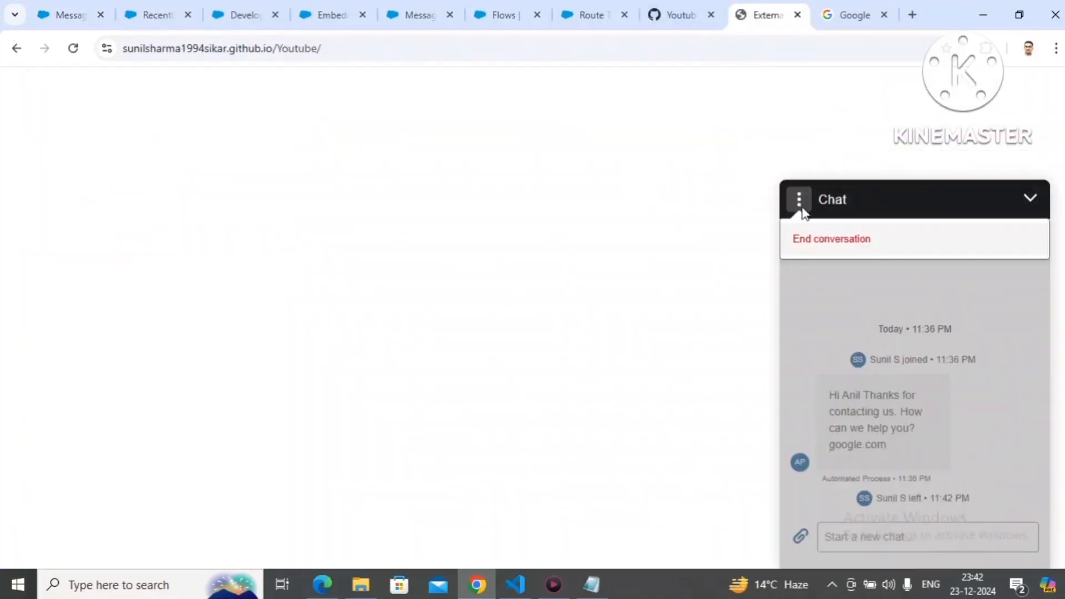
left_click(814, 239)
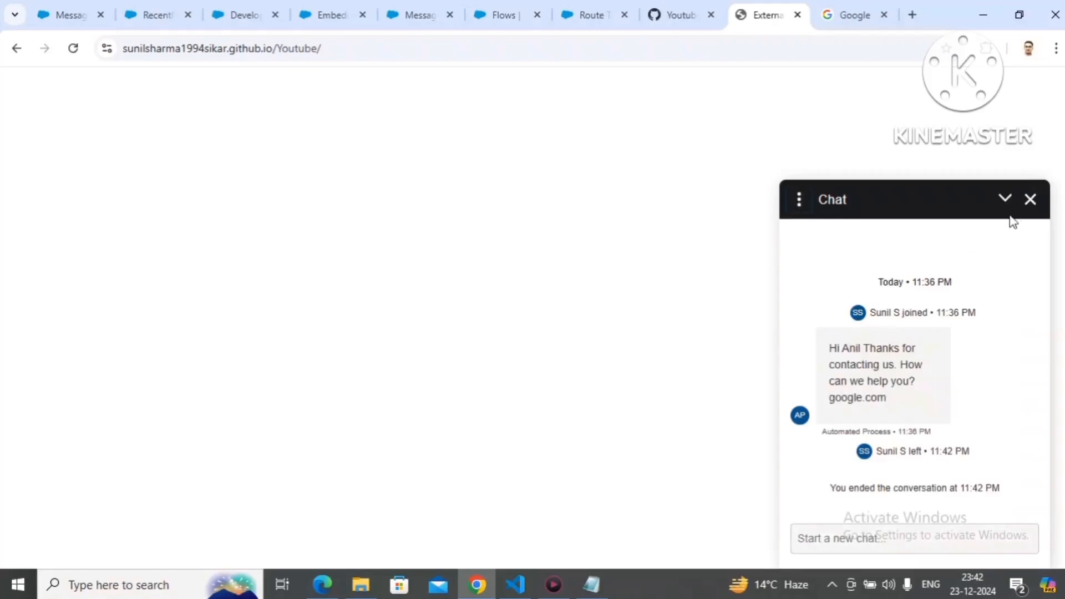
left_click(1030, 200)
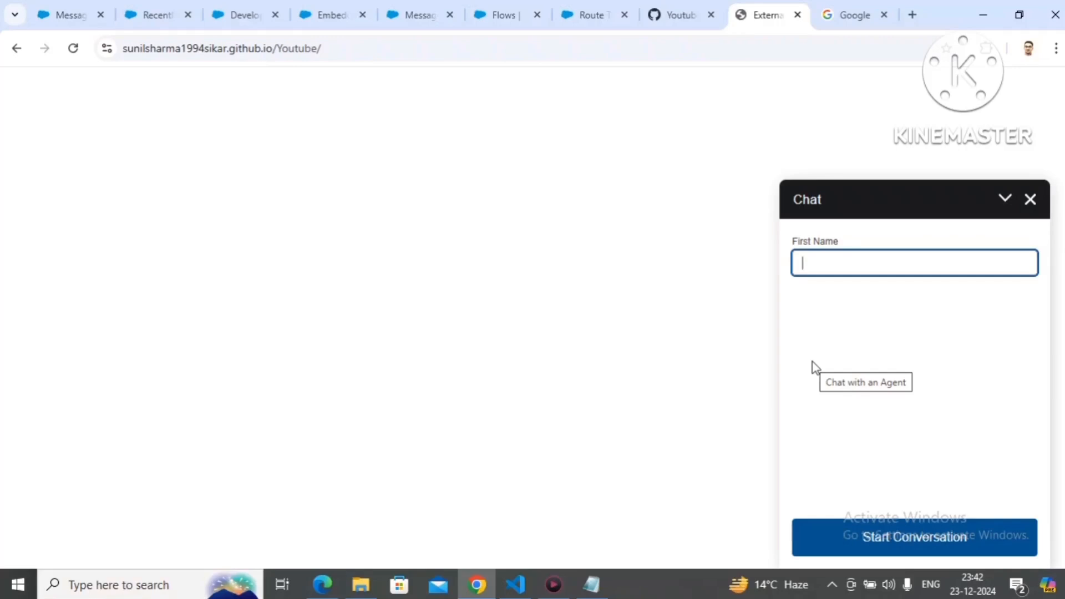
Step: Start a new chat conversation with the customer's first name filled in and accept the incoming messaging request in Omni-Channel
type("Shilpa")
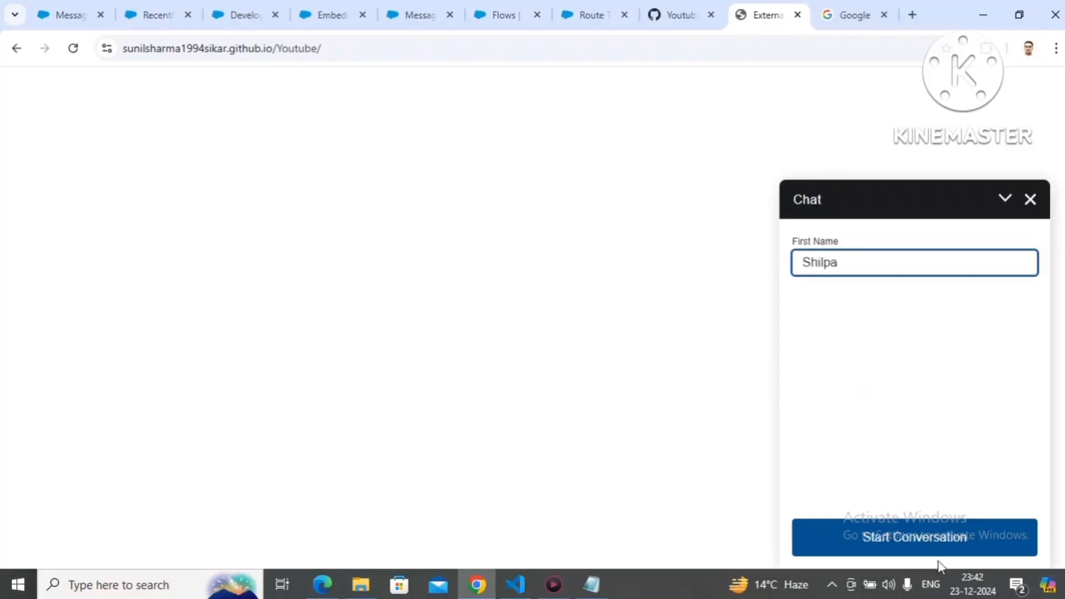
left_click(940, 541)
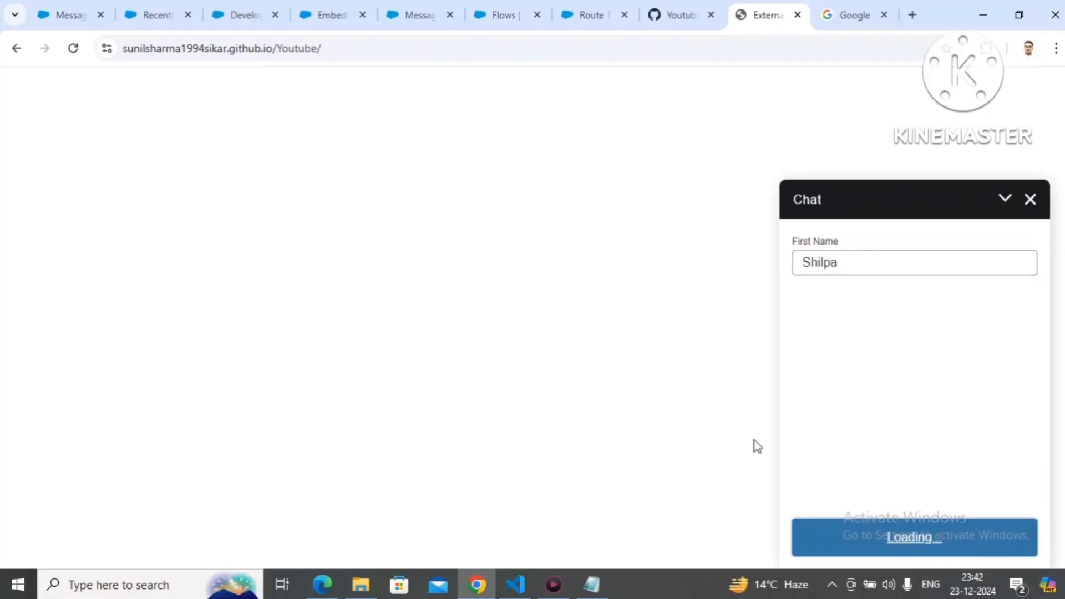
left_click(157, 24)
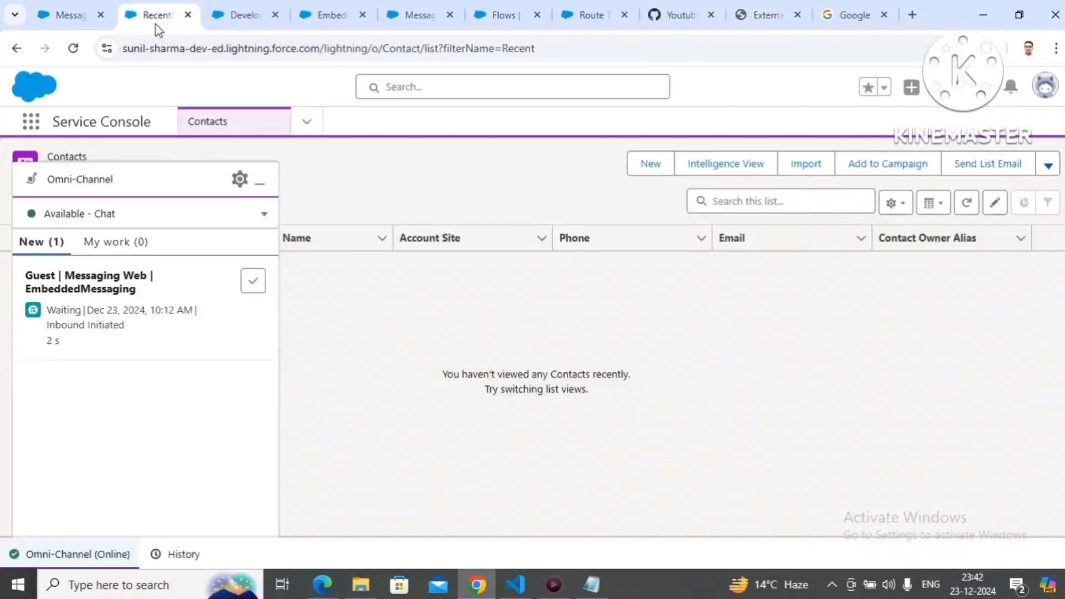
left_click(250, 289)
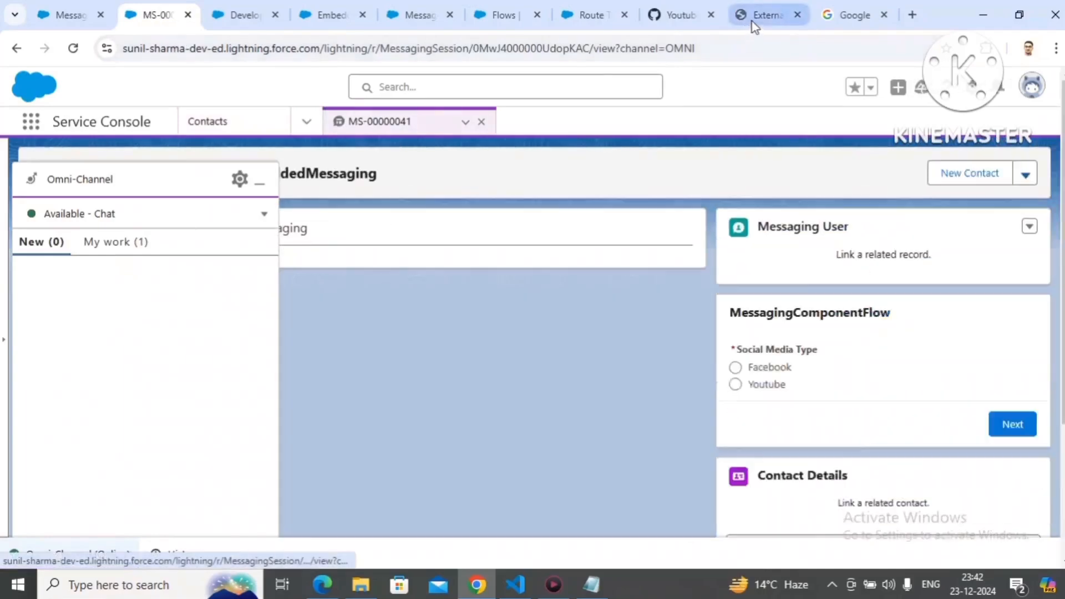
Step: Open the google.com link from the auto-response in the customer chat and highlight the Name parameter in the opened page's URL
left_click(755, 17)
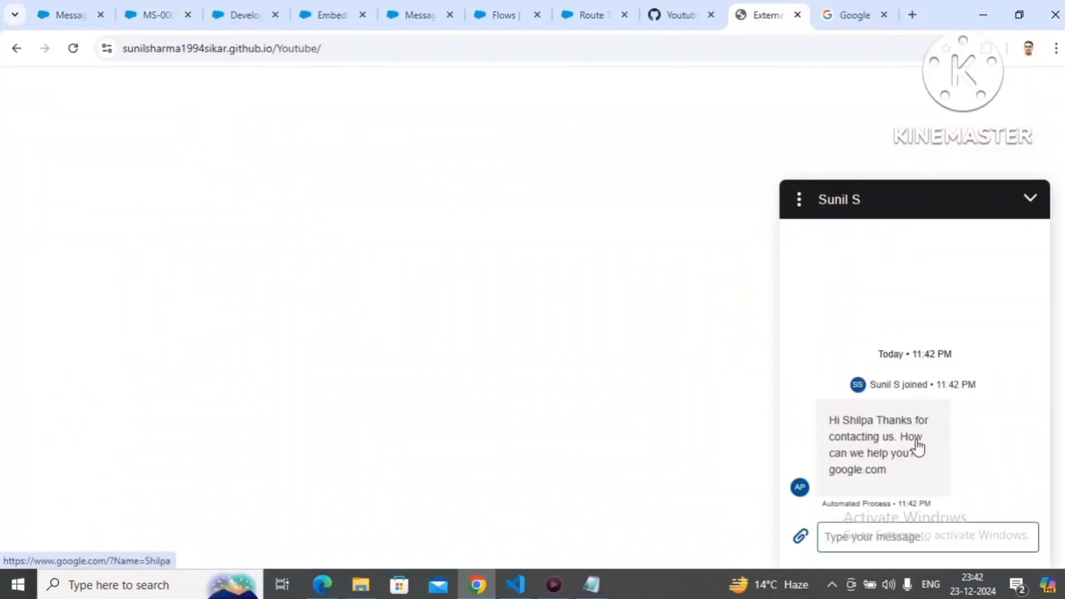
left_click(868, 477)
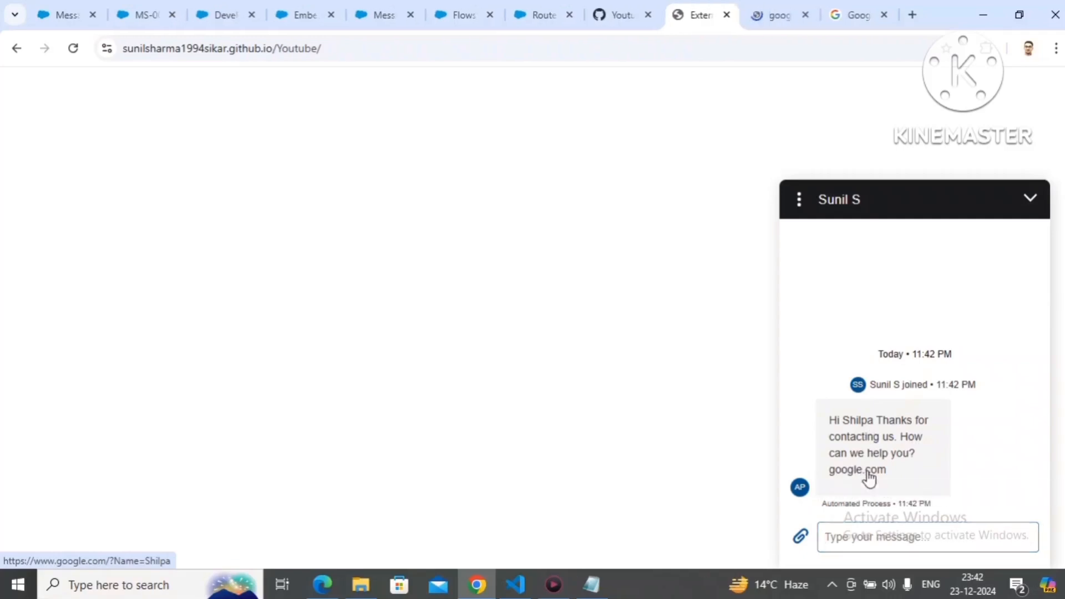
left_click(771, 27)
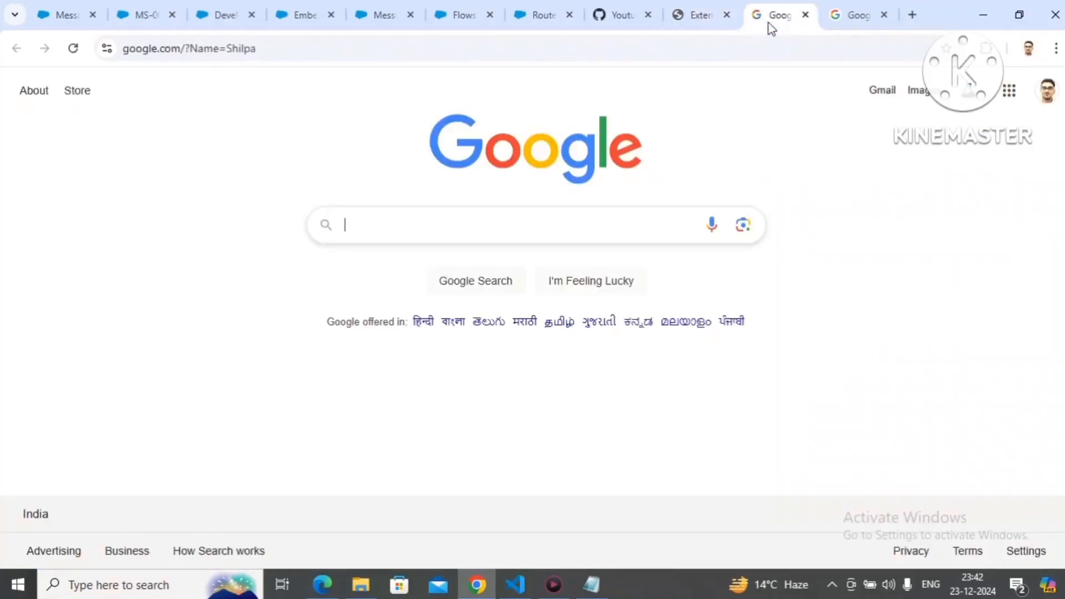
left_click(190, 48)
left_click_drag(190, 48, 259, 57)
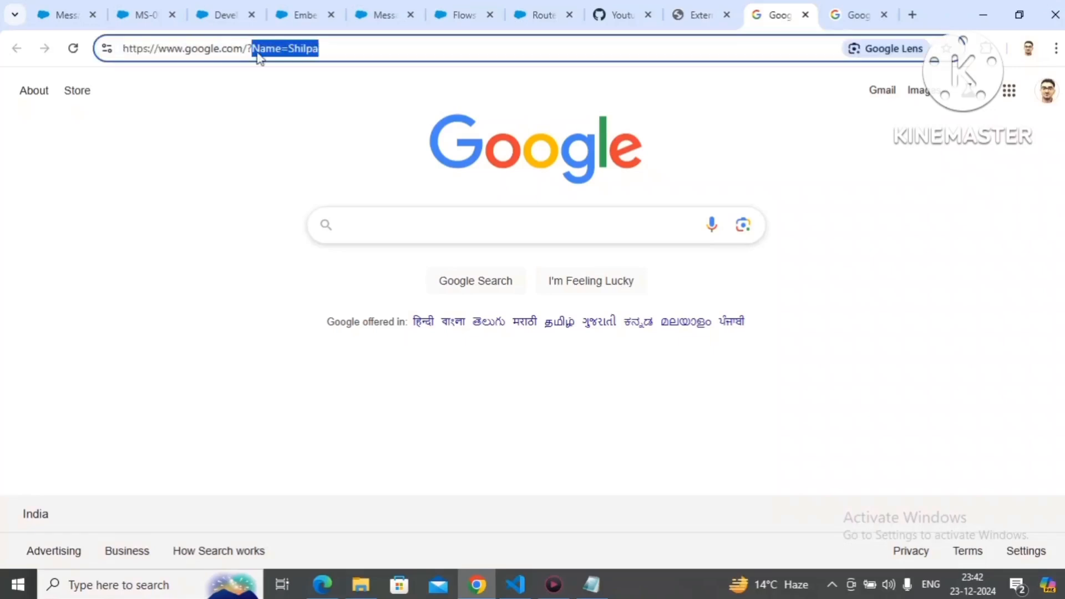
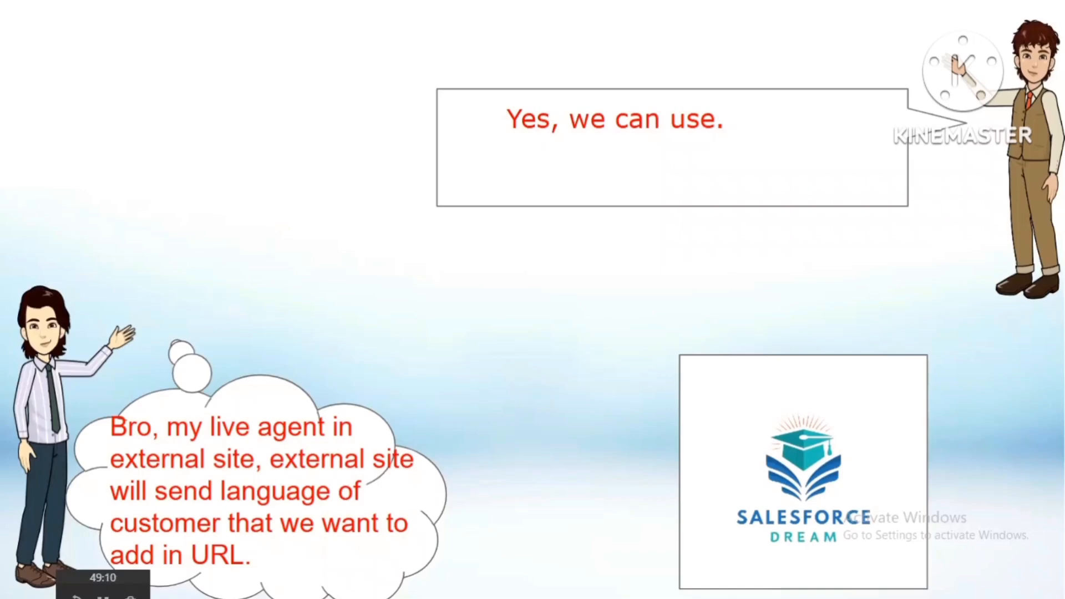
Step: Switch to VS Code, uncomment the onEmbeddedMessagingReady event listener block in index.html and save the file
key("alt+Tab")
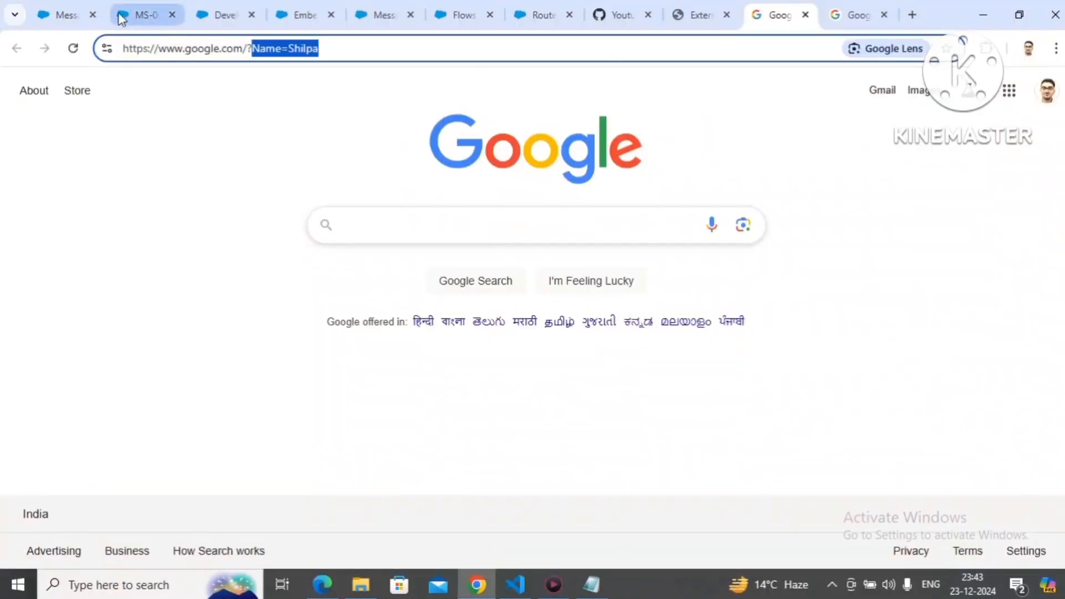
left_click(80, 11)
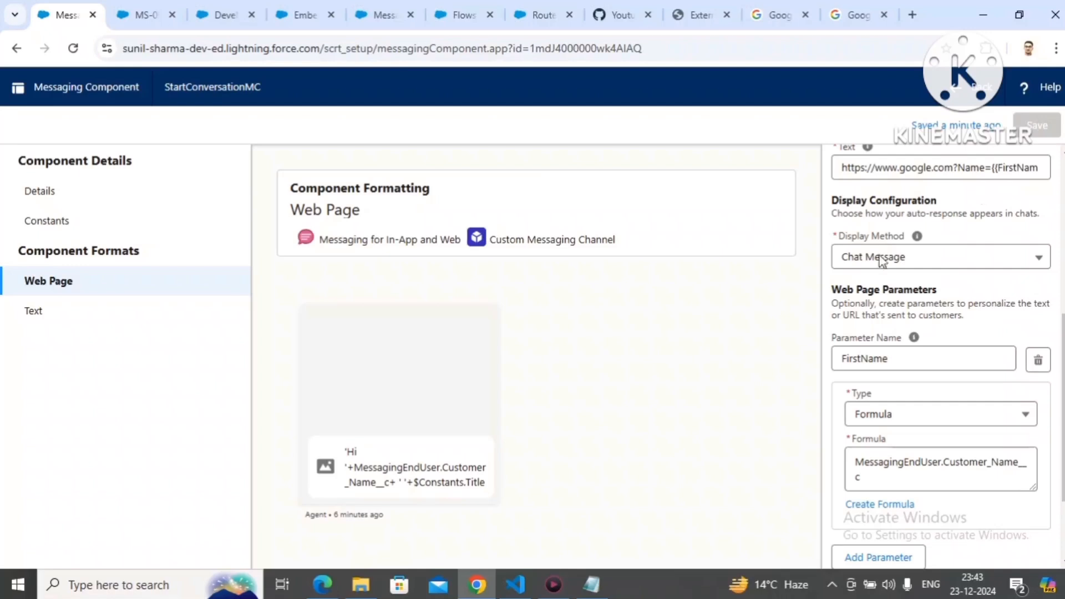
left_click(518, 587)
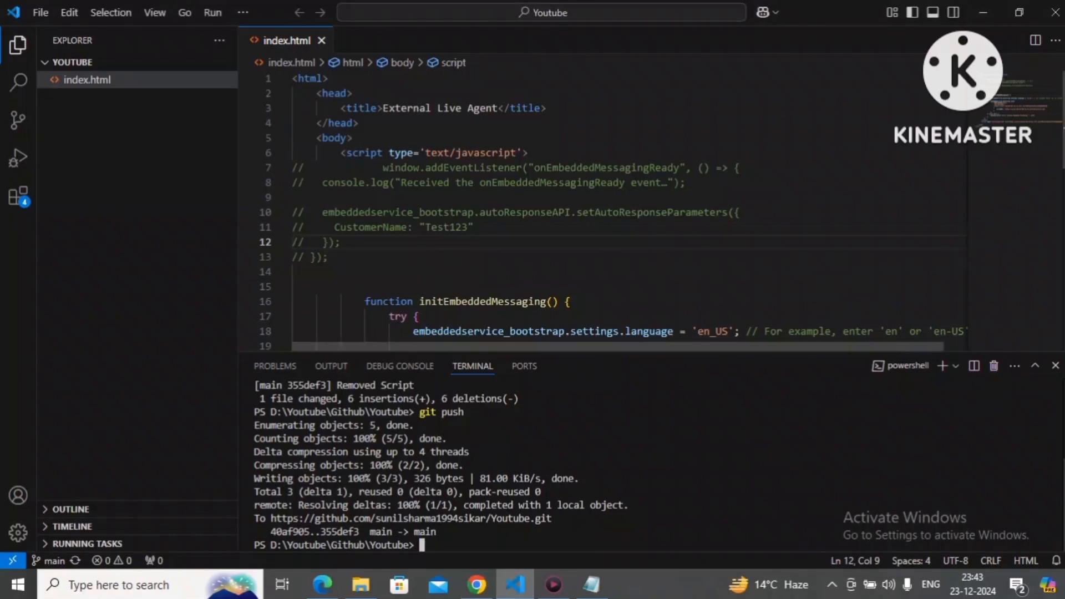
left_click(1055, 366)
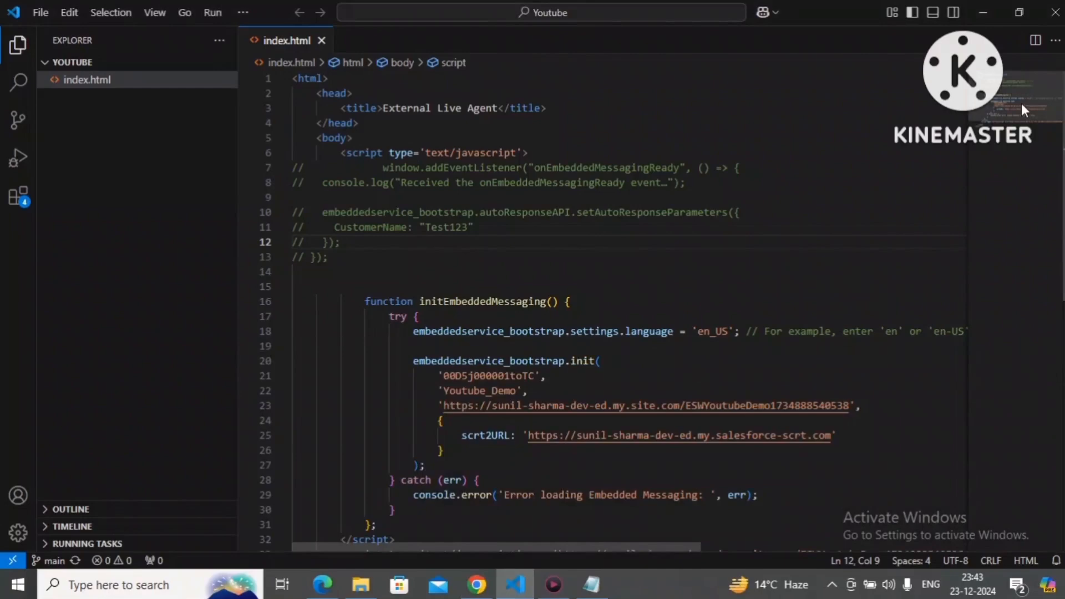
mouse_move(1020, 111)
left_mouse_down()
mouse_move(1023, 137)
mouse_move(1025, 105)
left_mouse_up()
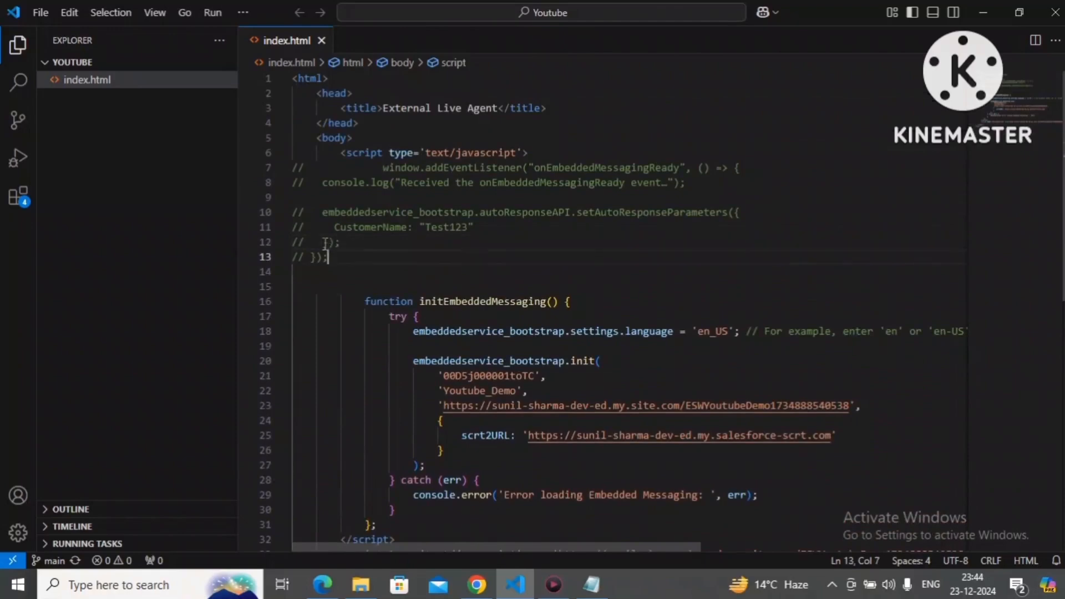
left_click_drag(332, 257, 288, 172)
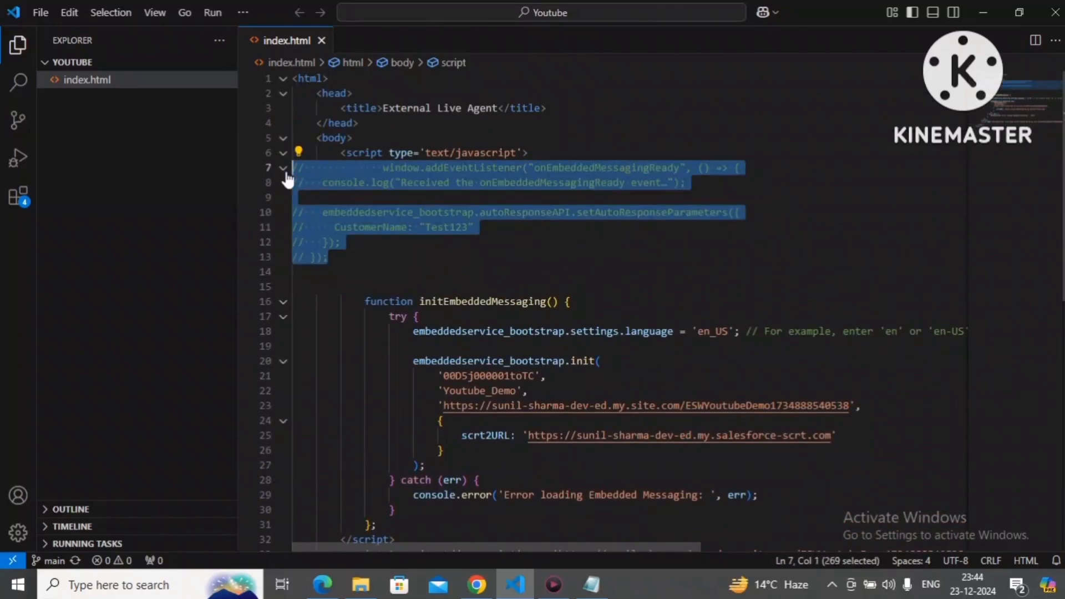
key("ctrl+slash")
left_click(457, 246)
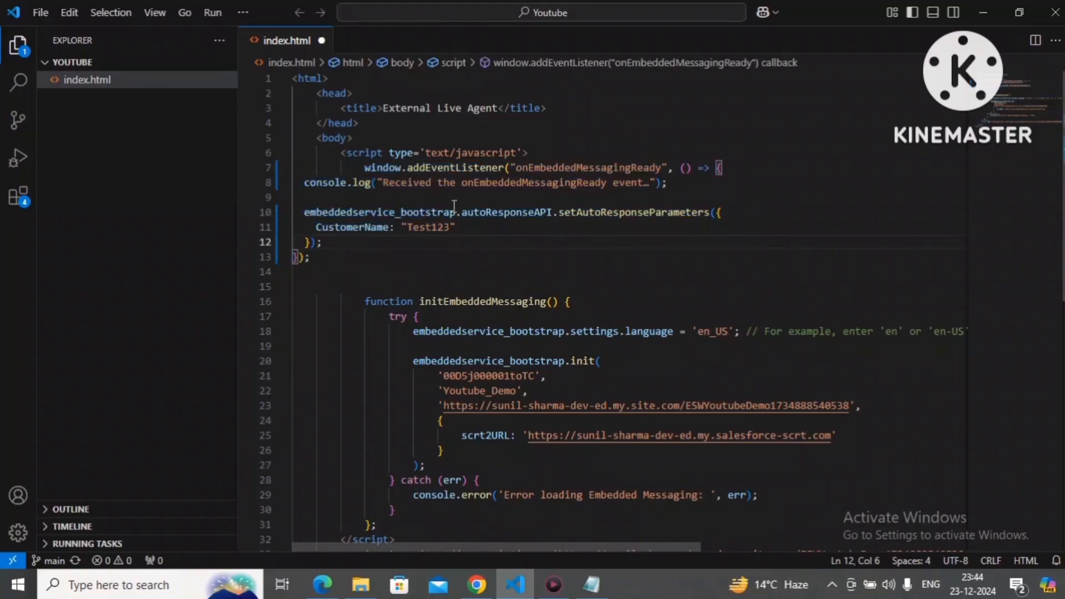
double_click(533, 166)
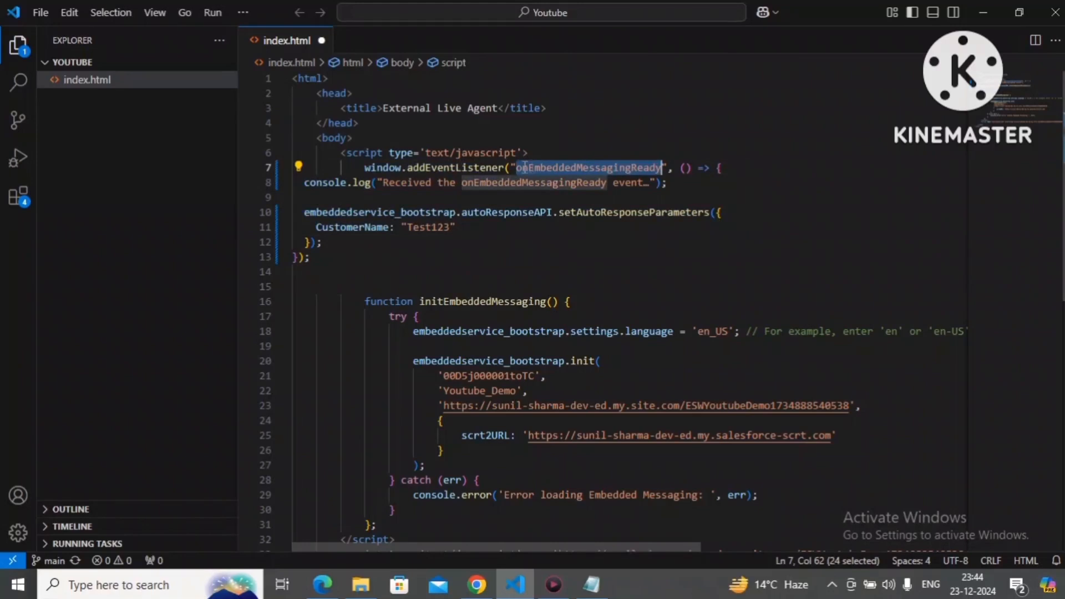
left_click(500, 187)
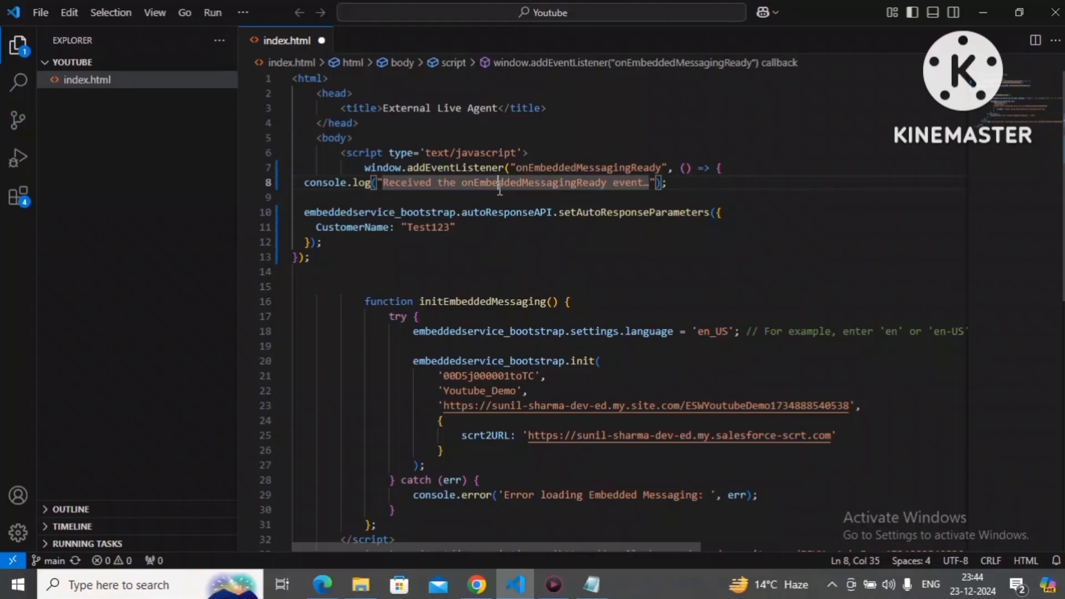
key("ctrl+s")
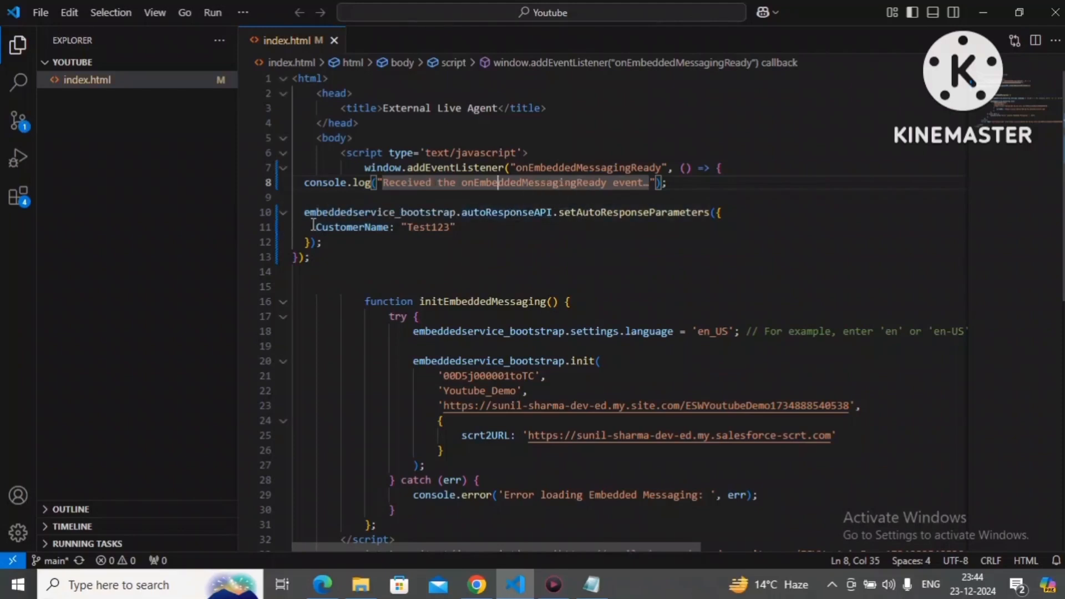
Step: Replace the CustomerName entry in setAutoResponseParameters with Lanuage: "en_US" and save index.html
left_click_drag(315, 224, 458, 227)
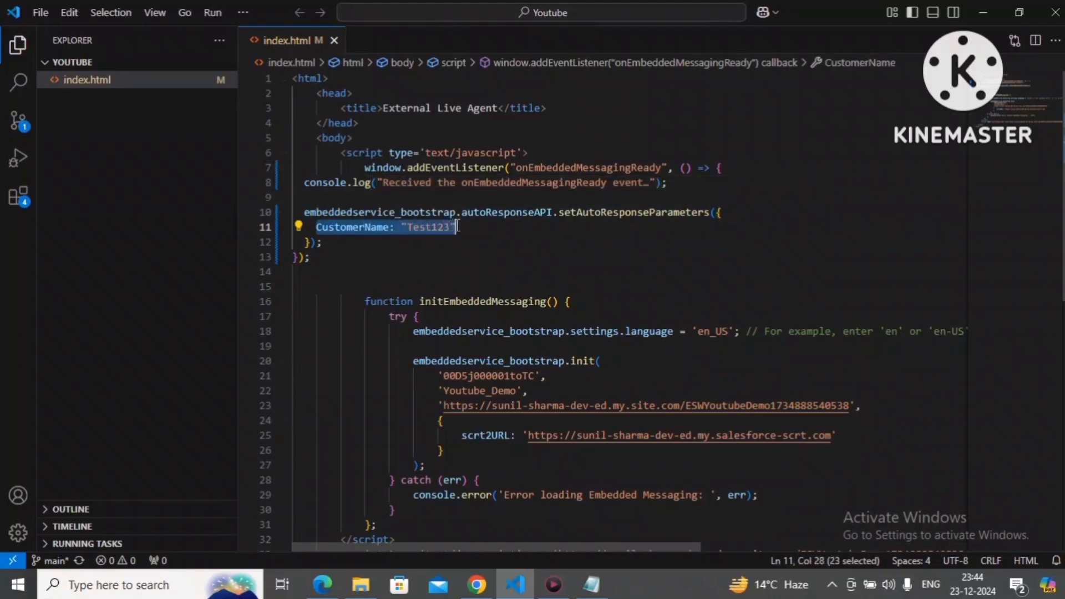
double_click(345, 227)
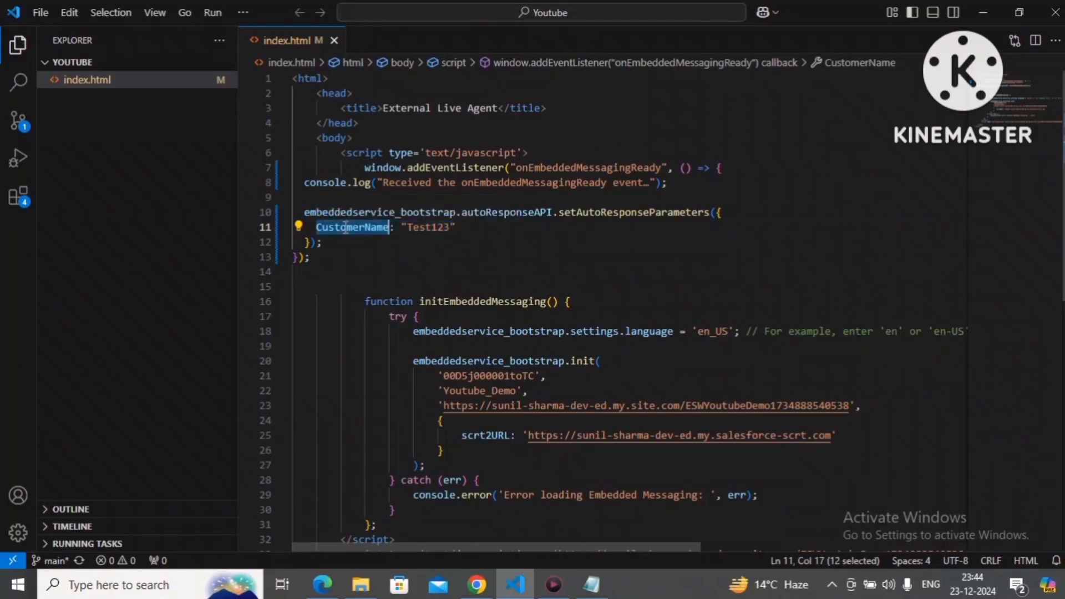
type("Lanuage")
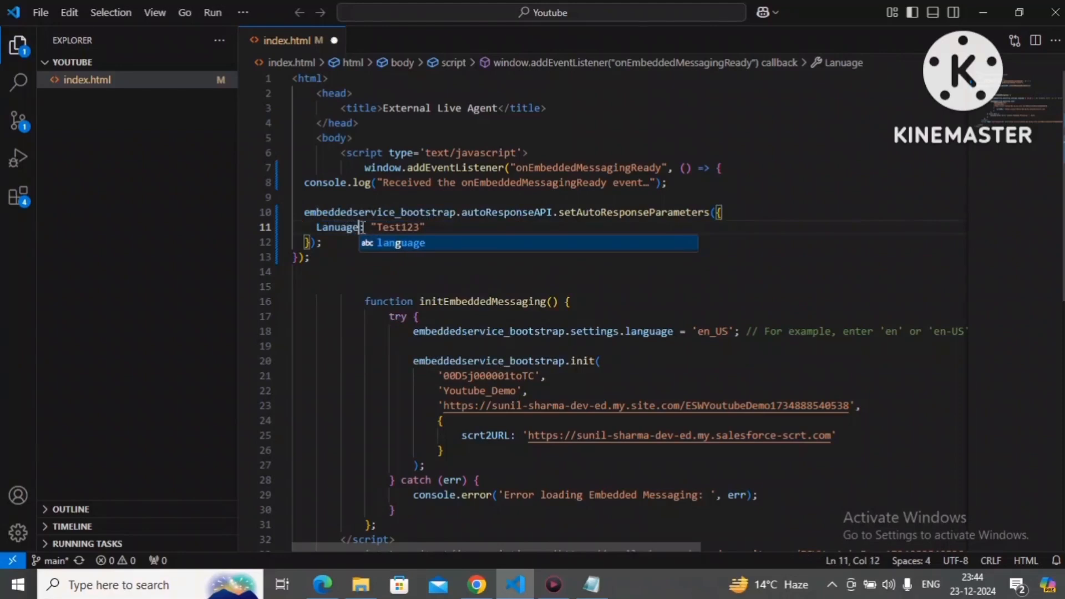
double_click(382, 227)
type("en")
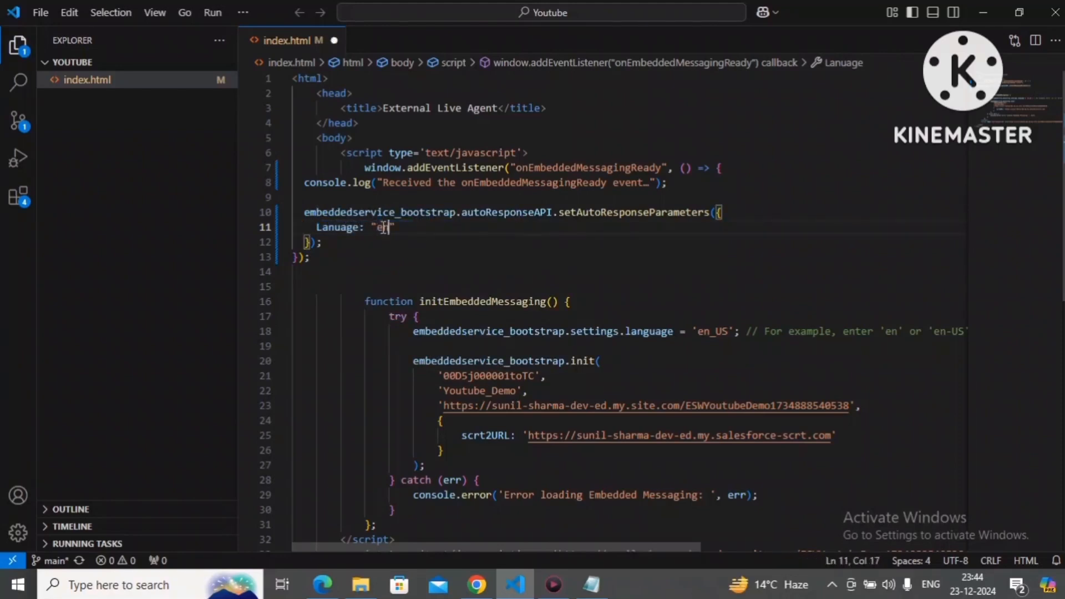
type("/-")
key("BackSpace")
key("BackSpace")
type("_US")
key("ctrl+s")
Step: Correct the spelling of the auto-response parameter key to Language and save index.html
double_click(335, 229)
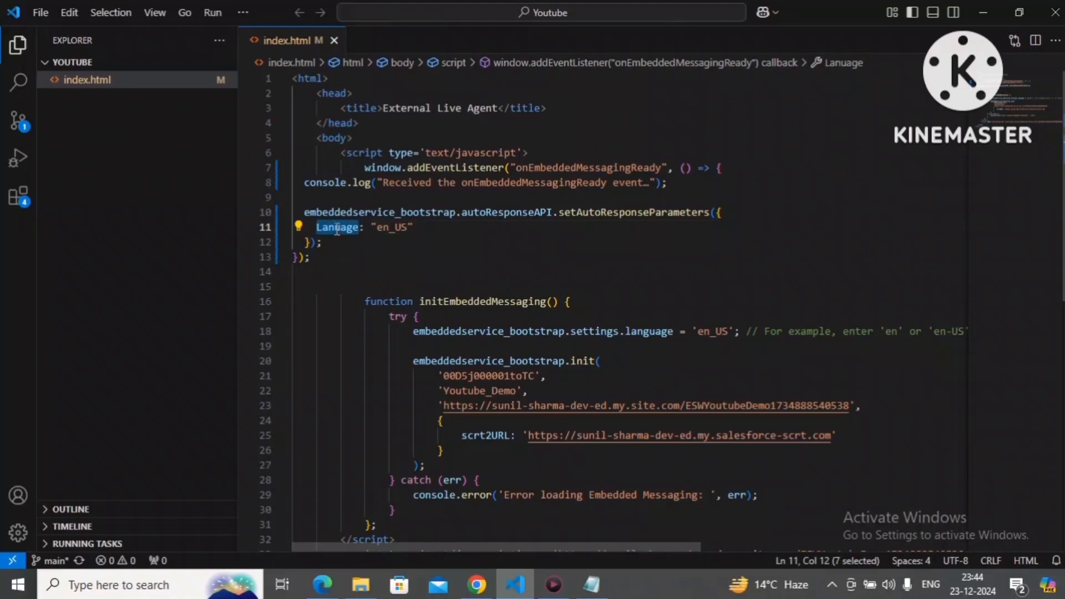
left_click(337, 228)
type("g")
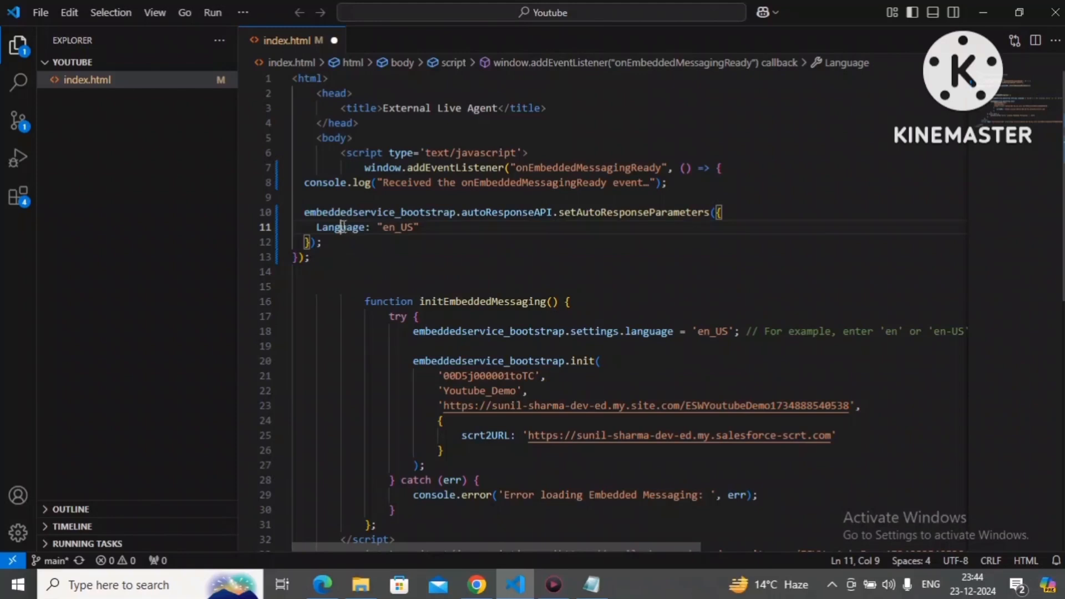
double_click(344, 226)
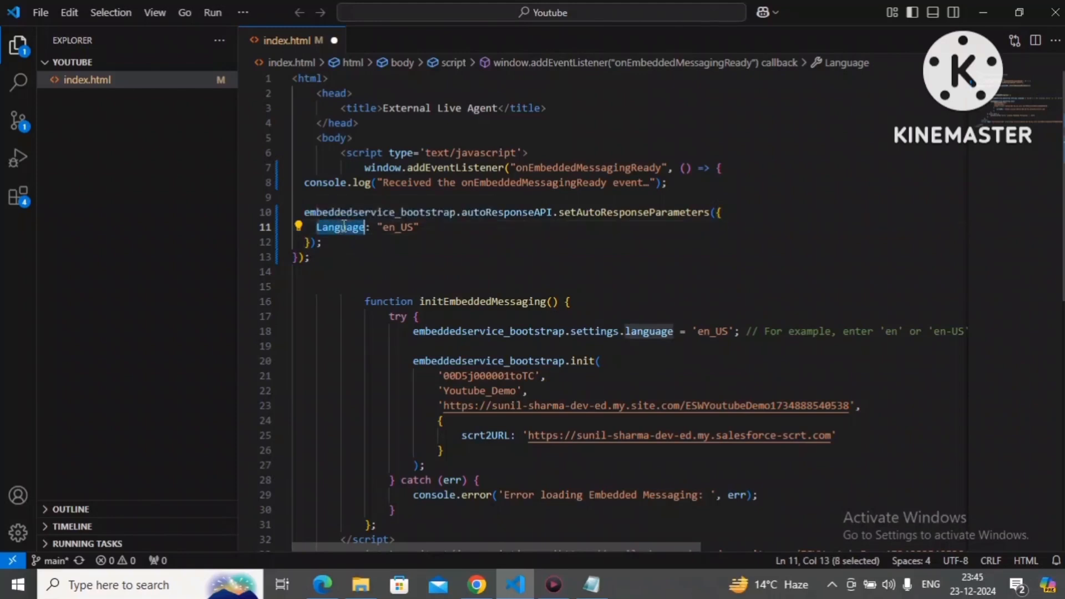
key("ctrl+s")
Step: Switch to Chrome and append & to the end of the Web Page URL text in the StartConversationMC component
left_click(477, 584)
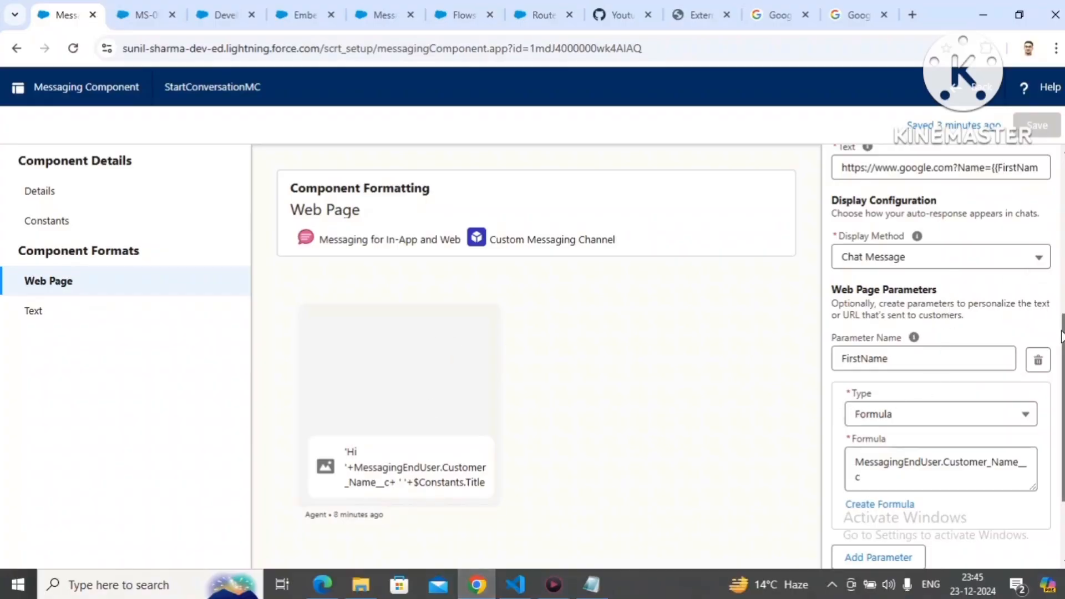
scroll(1060, 331, "up", 1)
left_click(992, 217)
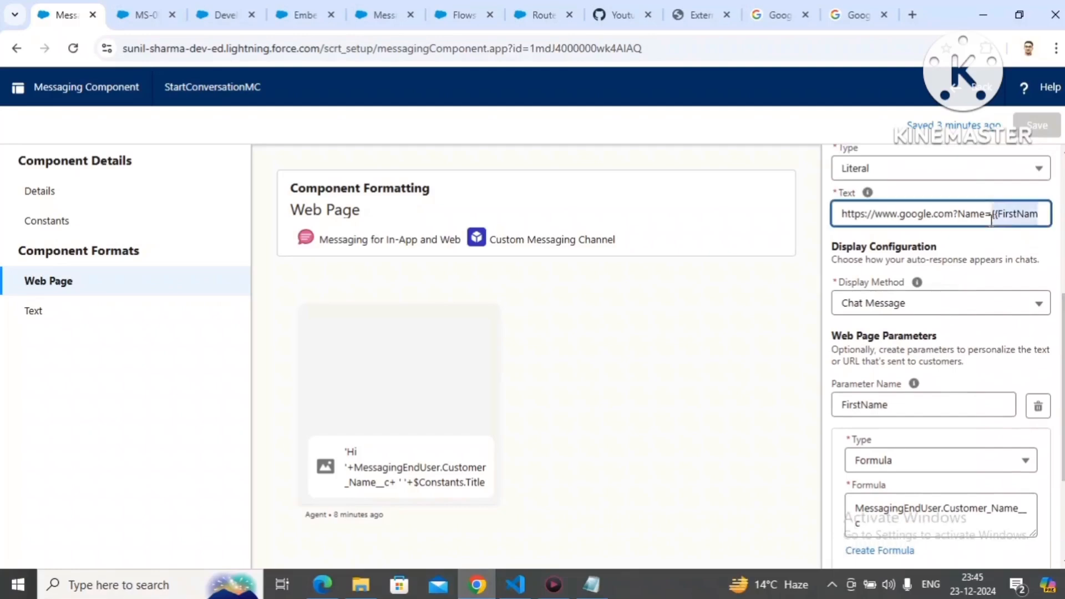
key("End")
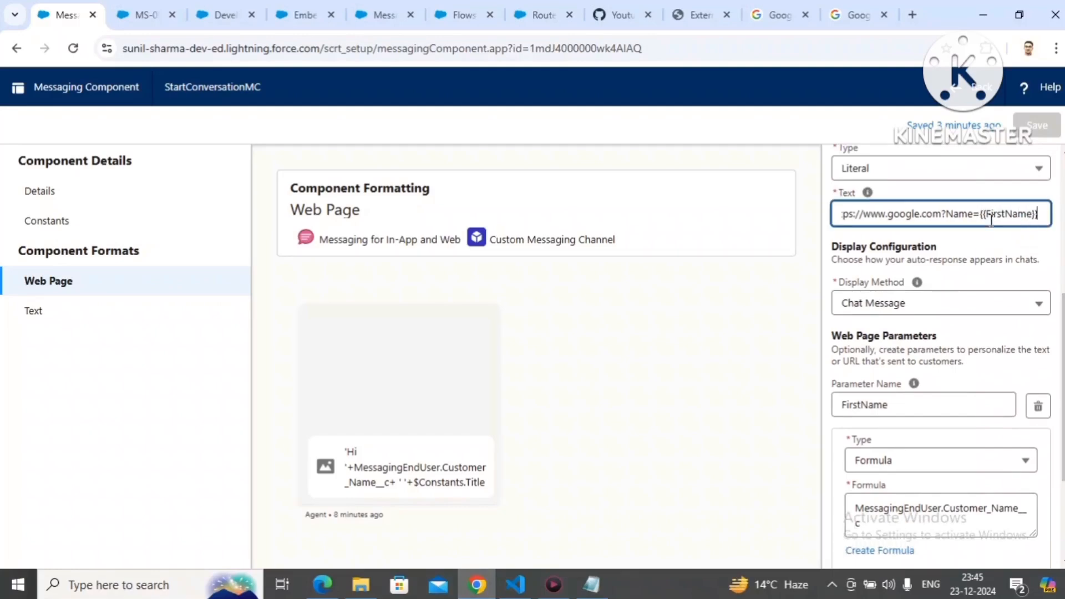
type("&")
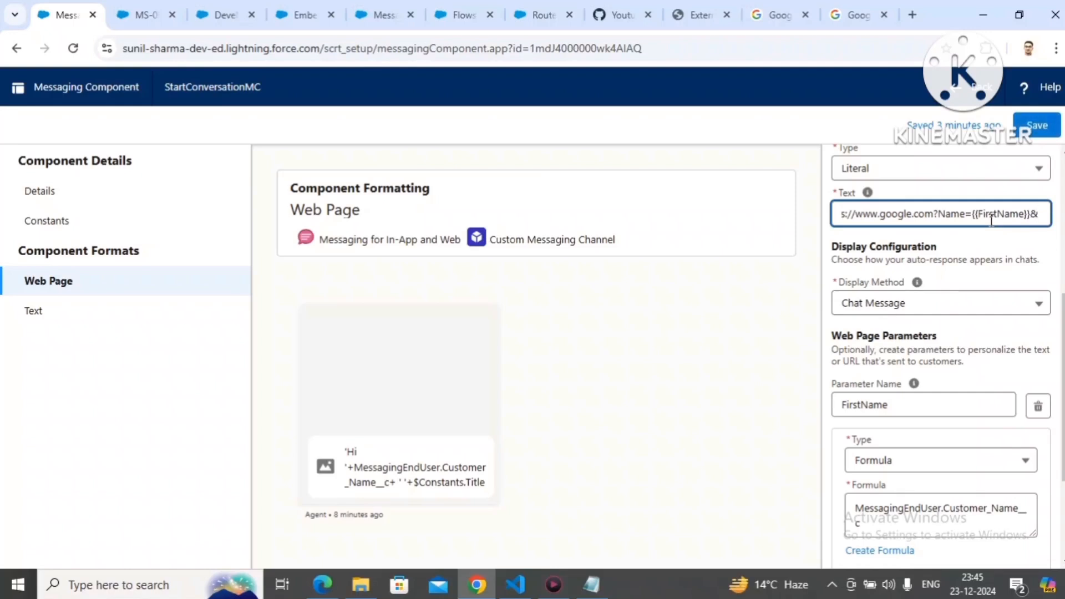
type("Lanu")
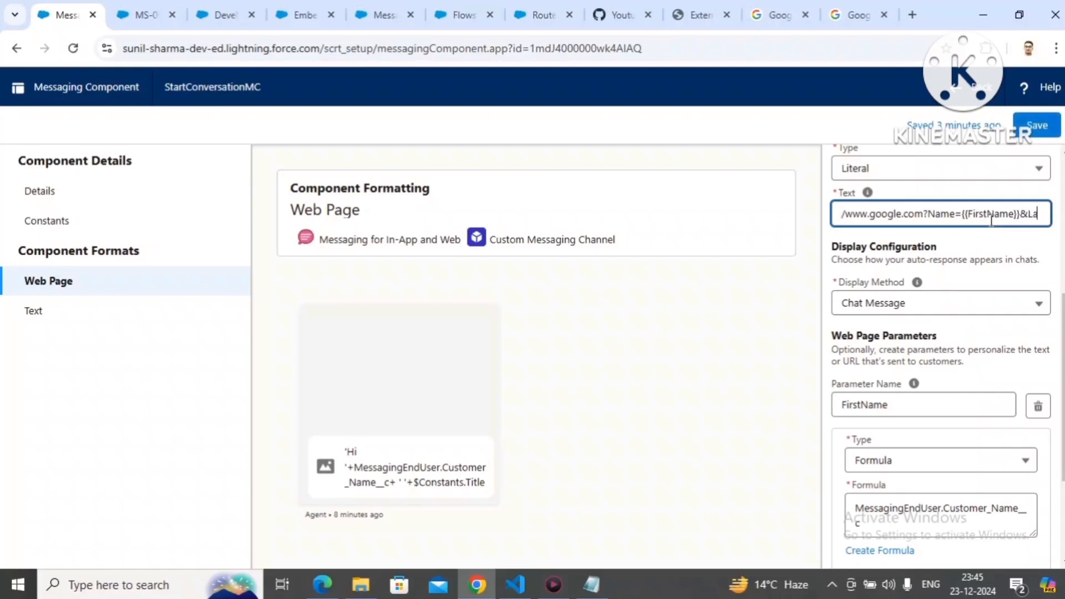
key("BackSpace")
key("BackSpace")
key("BackSpace")
key("BackSpace")
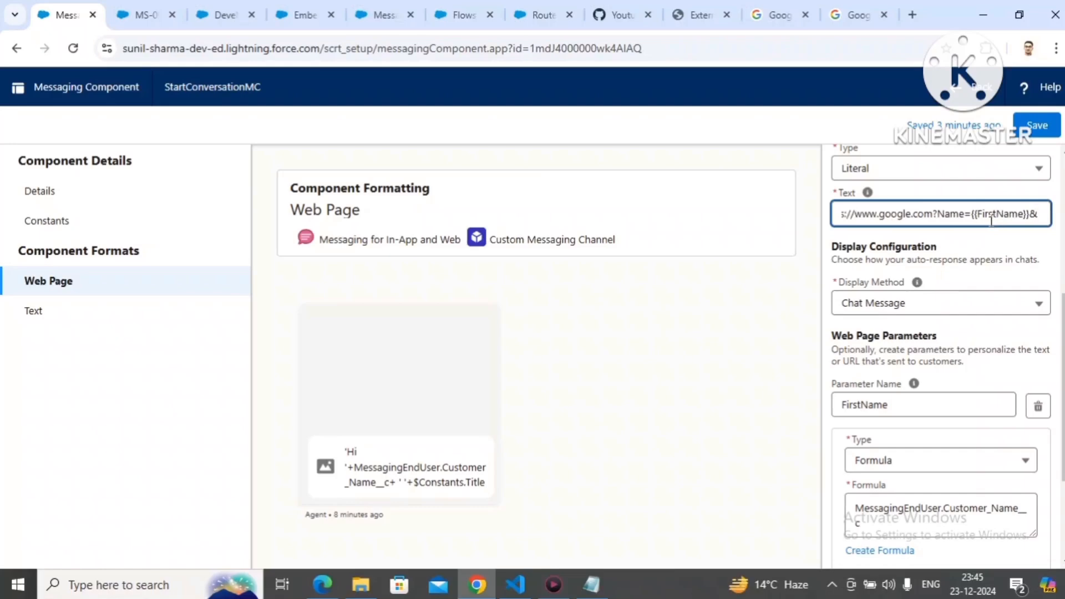
Step: Complete the URL text with CustomerLanguage={{Language}} after the & and save the messaging component
type("Custom")
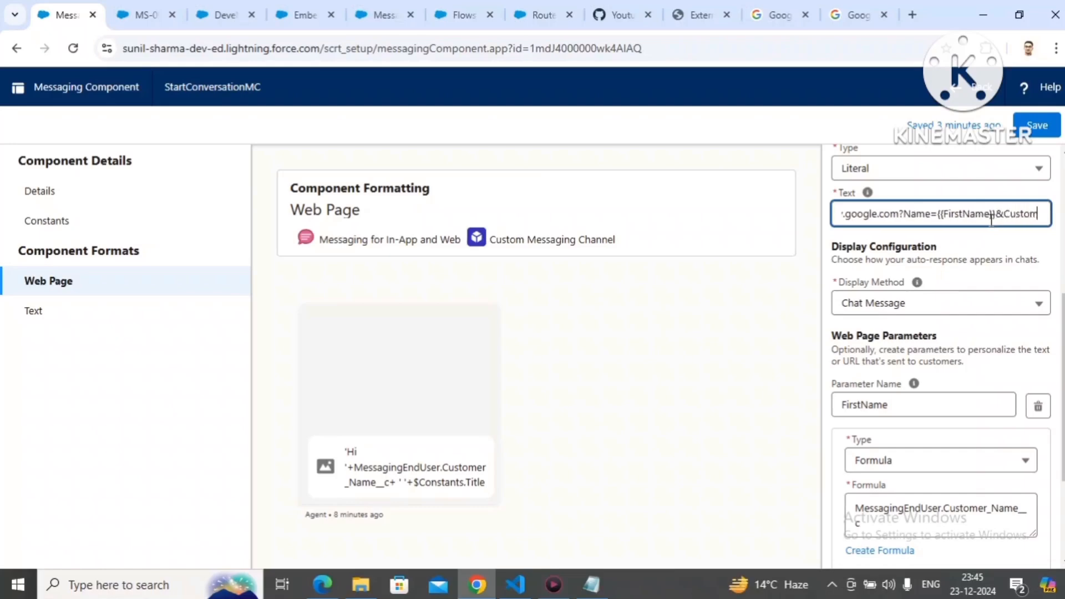
type("erLanguage")
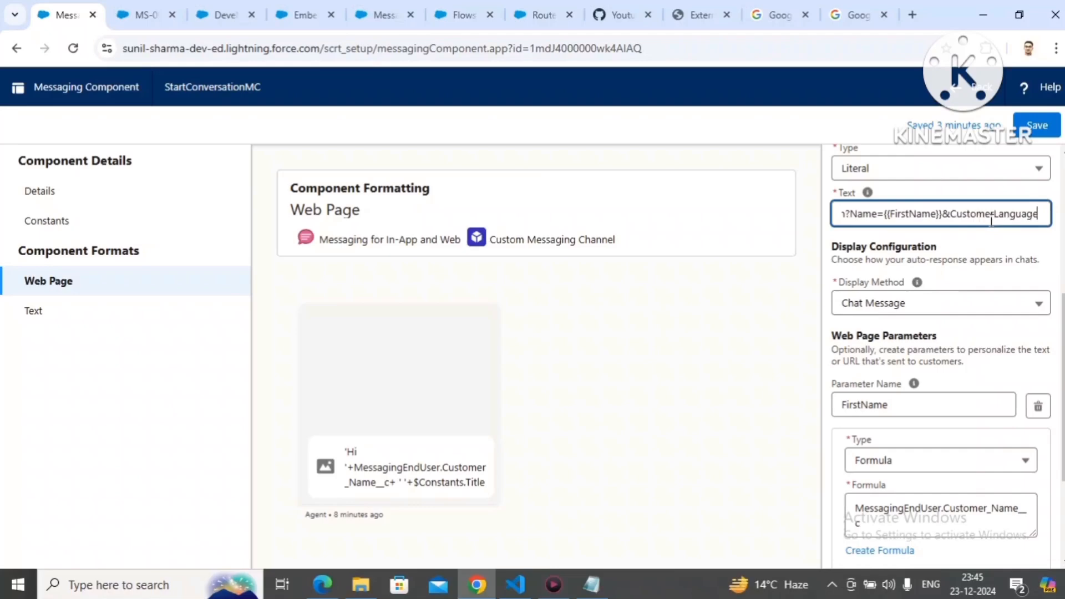
type("=")
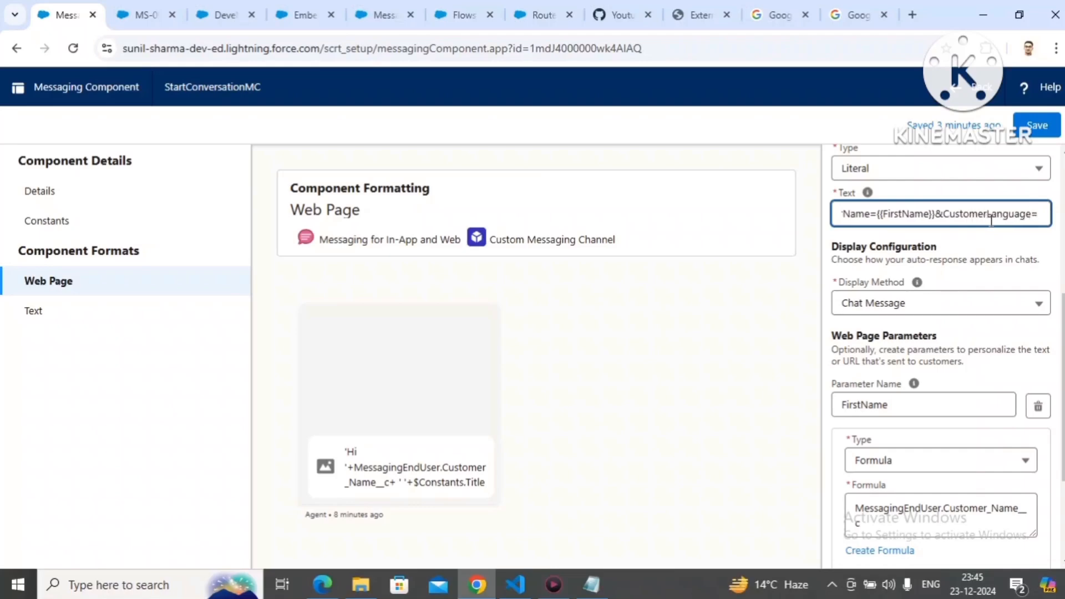
type("{{Language")
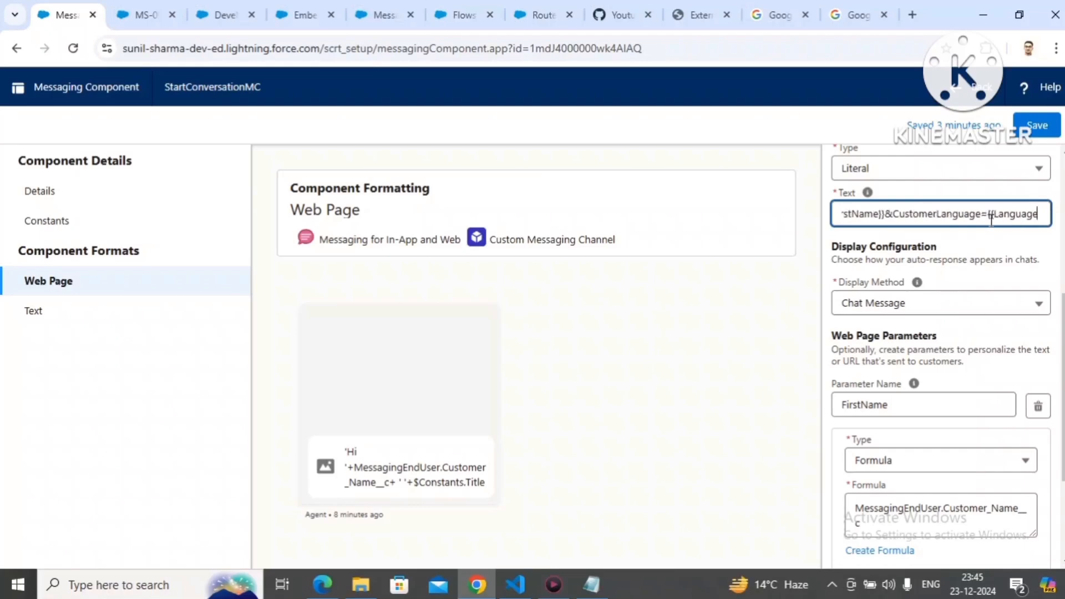
type("}}")
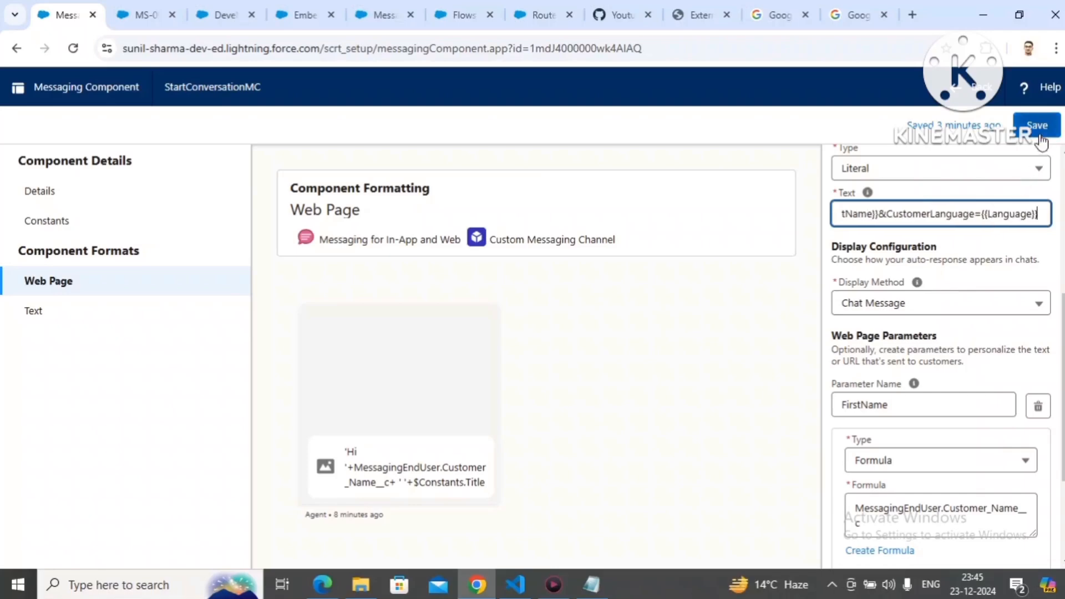
left_click(1037, 126)
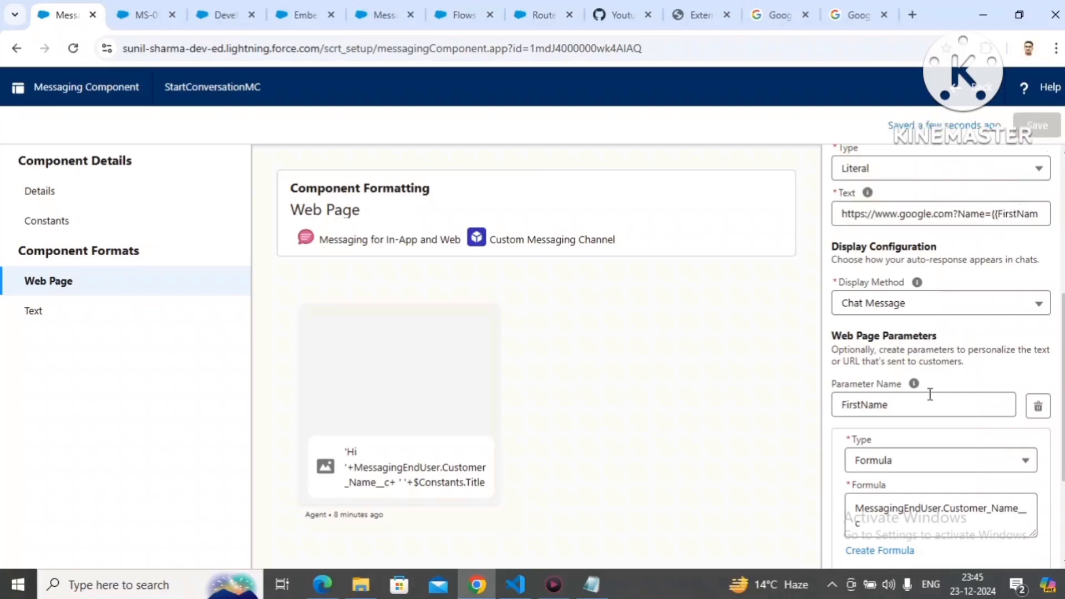
Step: Switch to VS Code and stage the modified index.html in source control
left_click(516, 585)
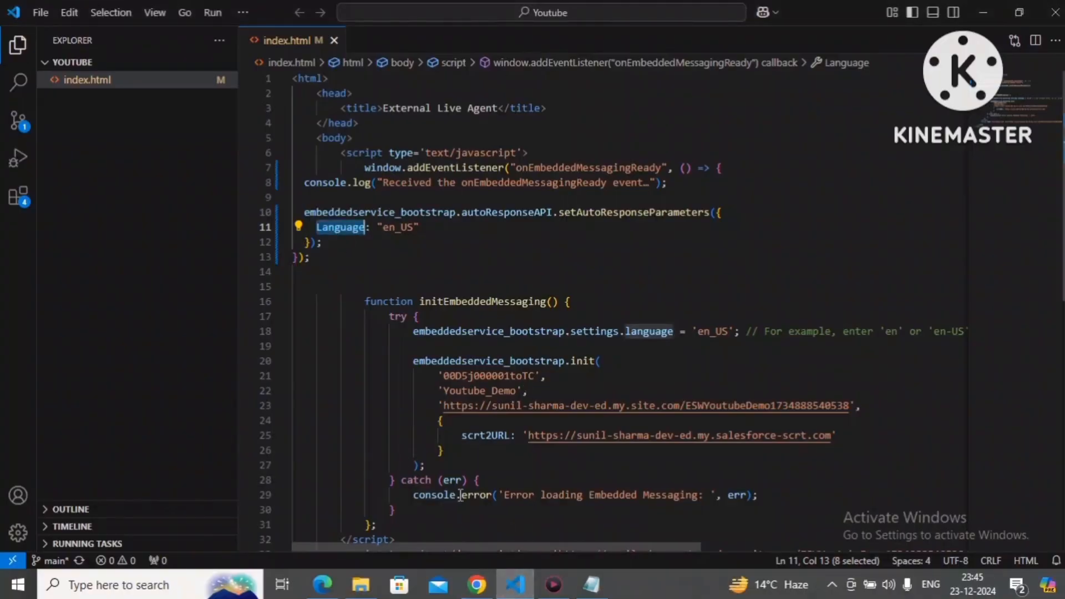
key("ctrl+grave")
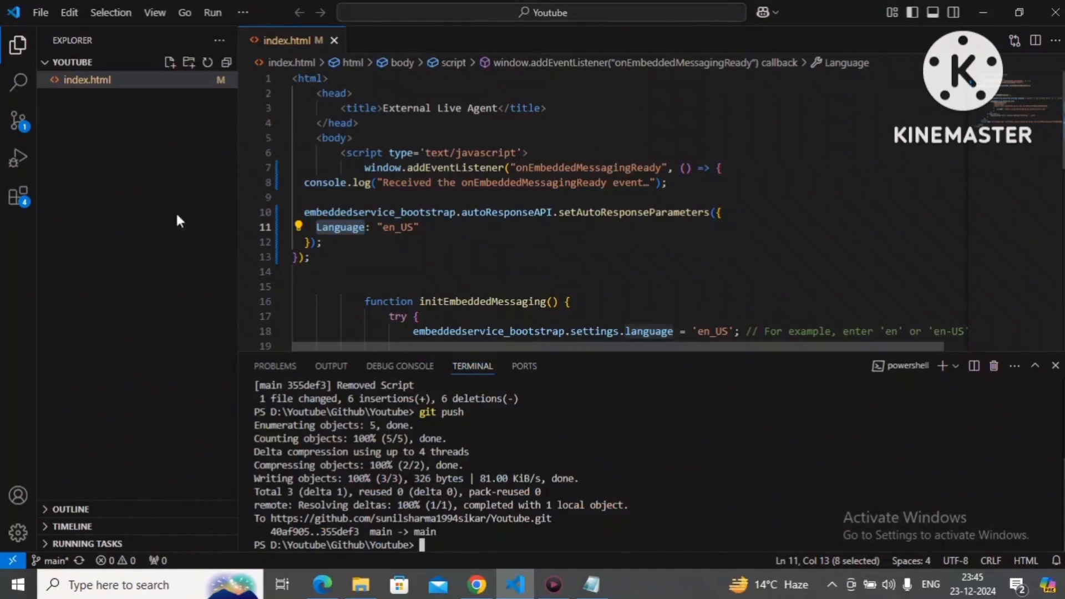
left_click(22, 123)
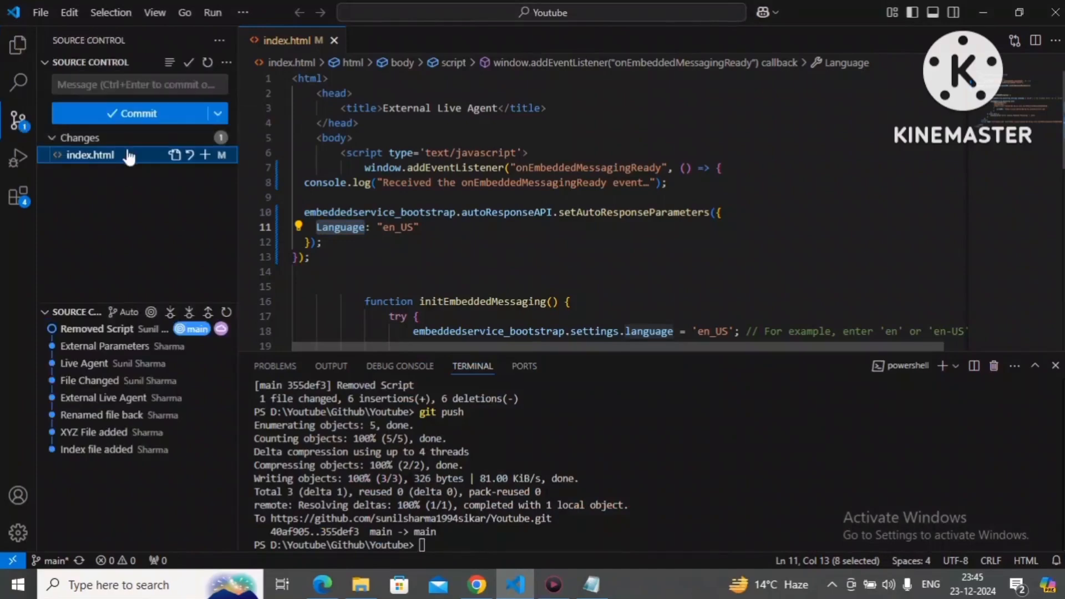
left_click(205, 155)
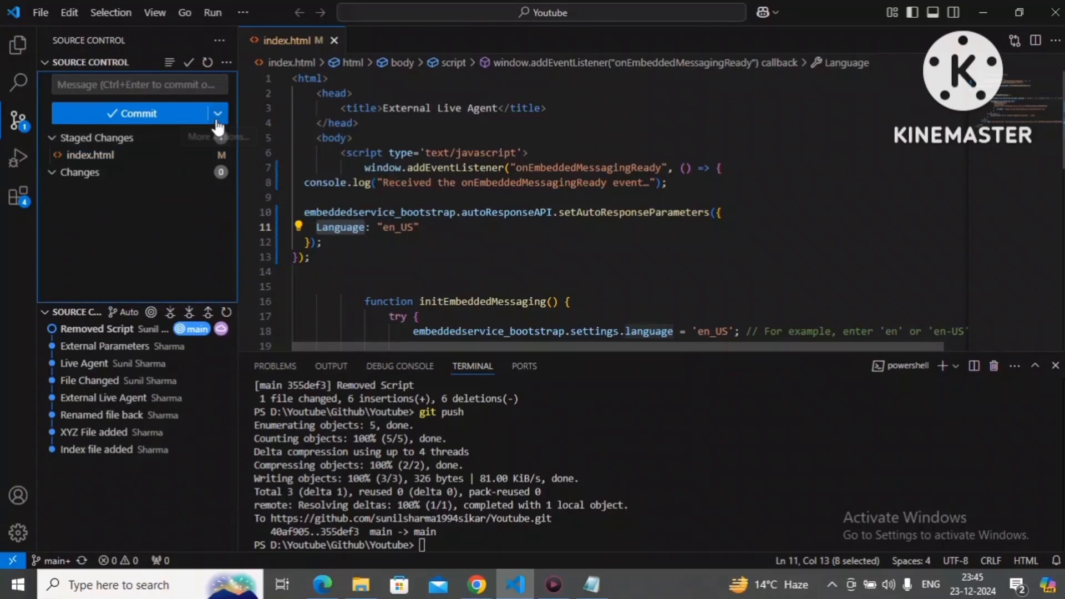
Step: Commit the staged change with the message "Enabled Script" and push it to the remote repository
left_click(170, 87)
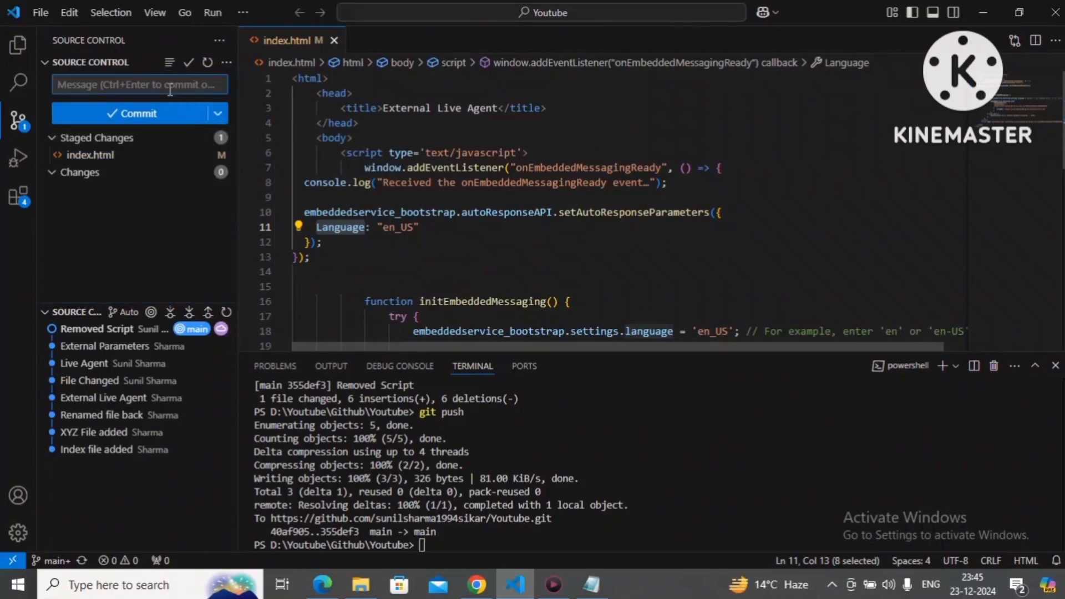
type("Enabled")
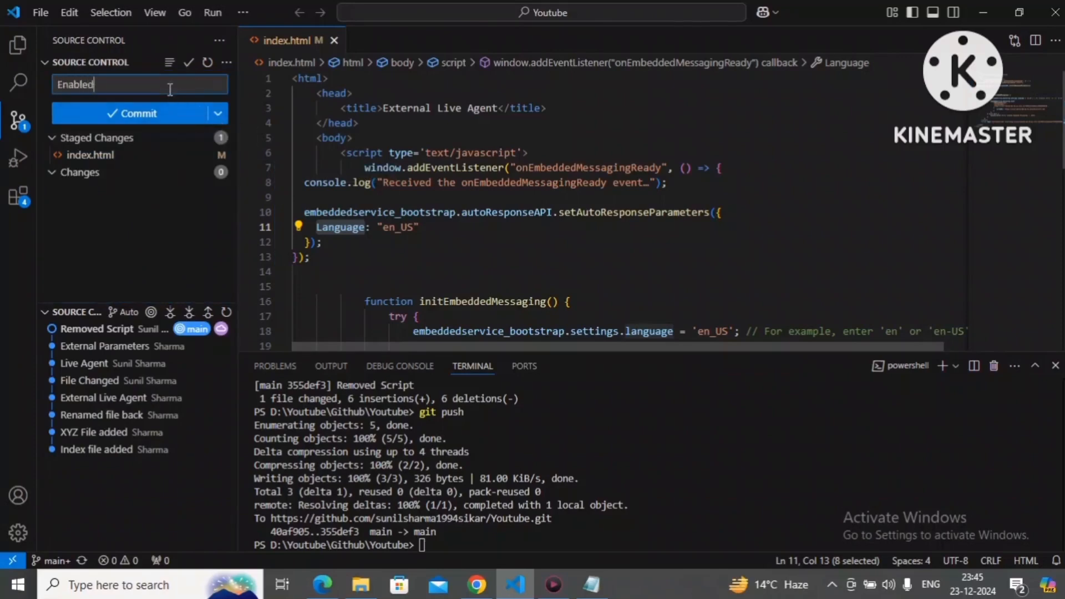
type(" Script")
left_click(218, 113)
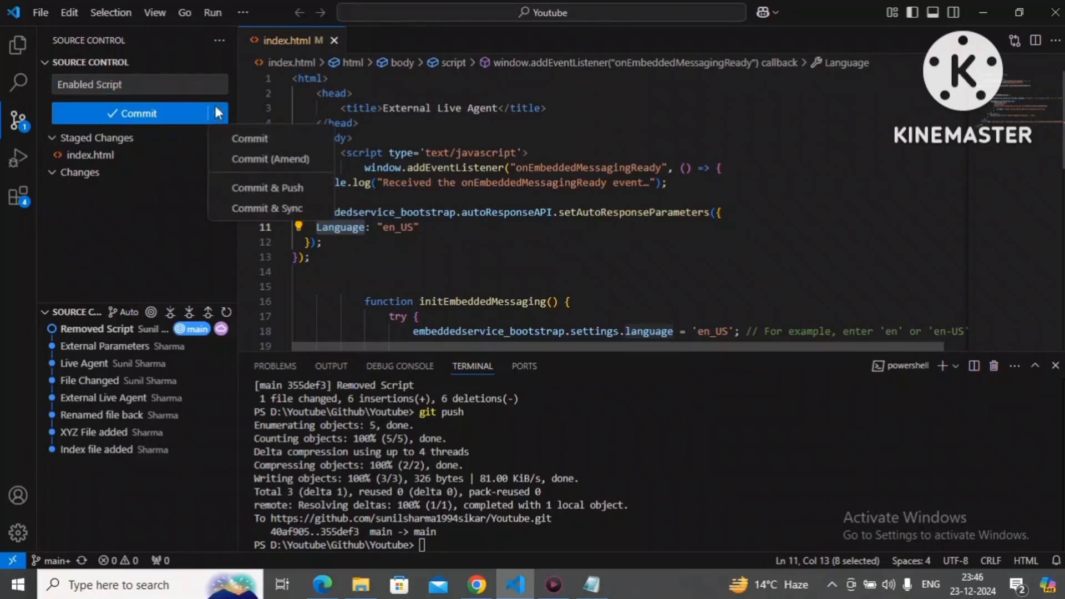
left_click(252, 189)
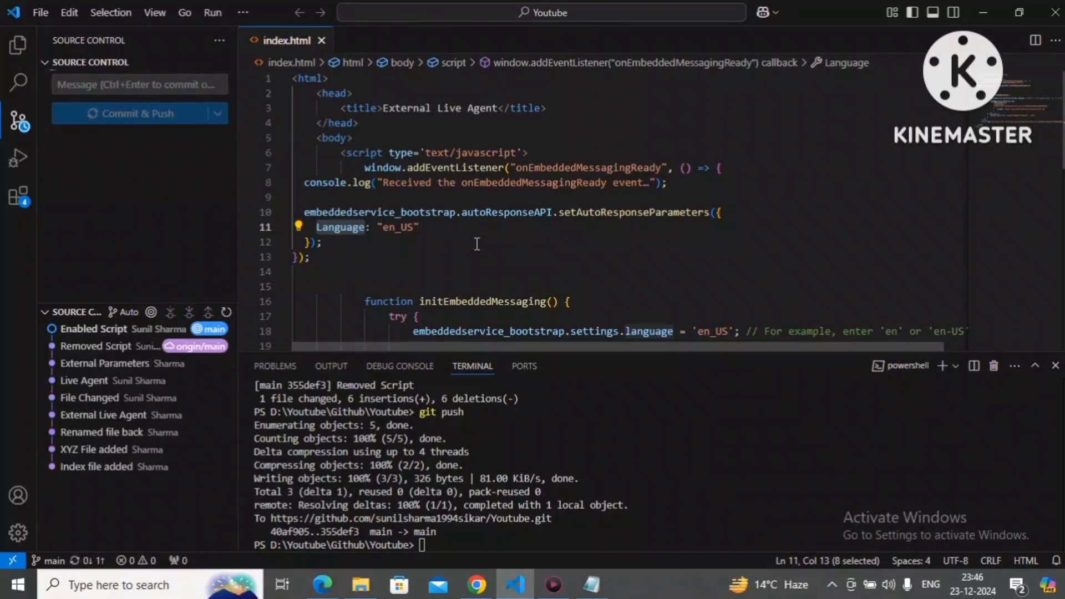
Step: Switch to Chrome and refresh the GitHub page of index.html to check the pushed code
left_click(466, 591)
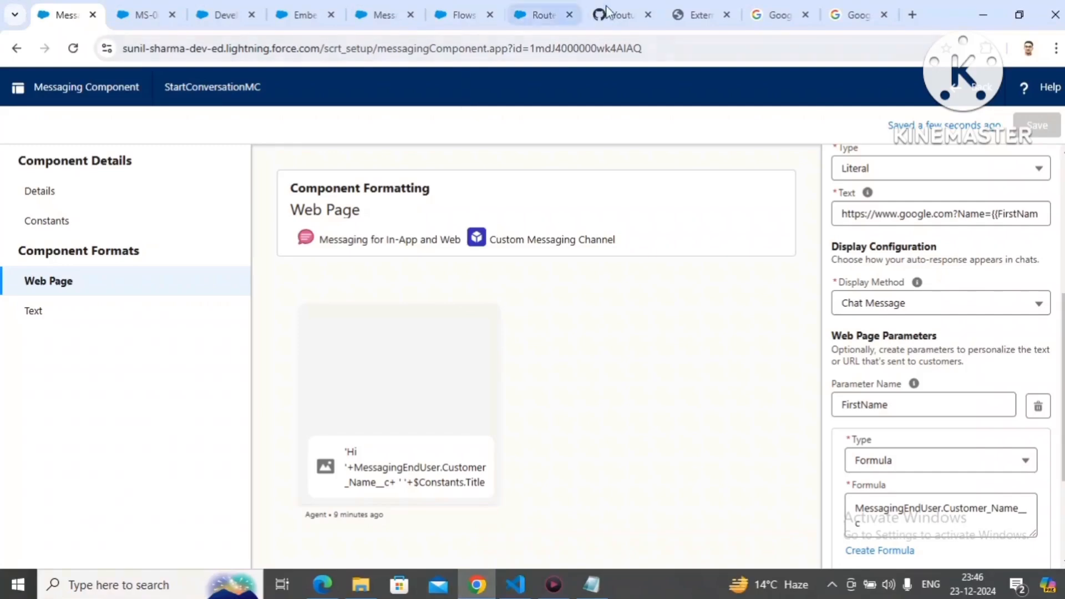
left_click(628, 16)
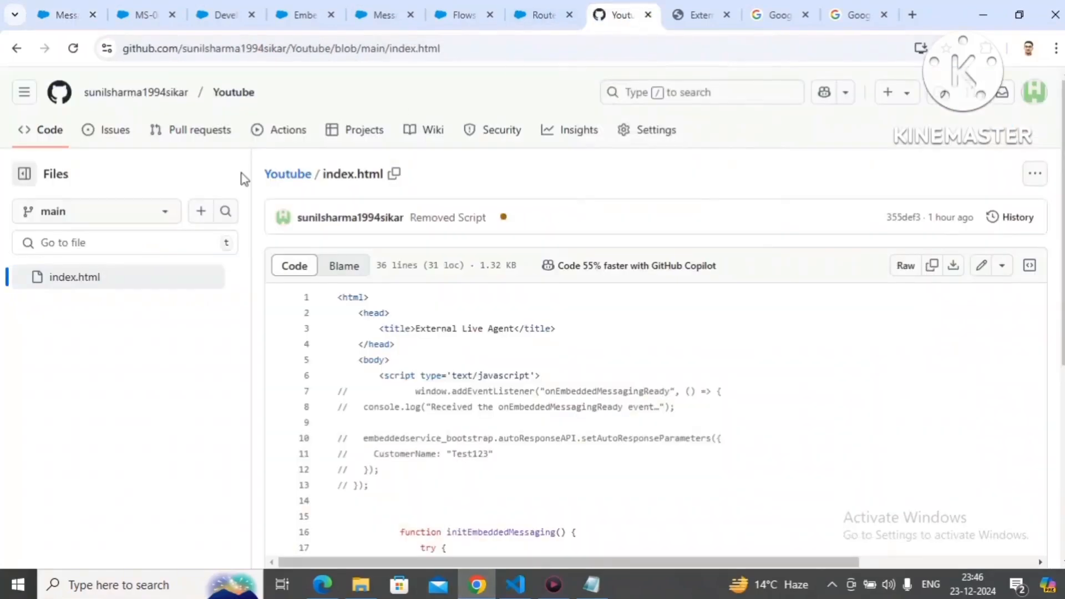
left_click(73, 48)
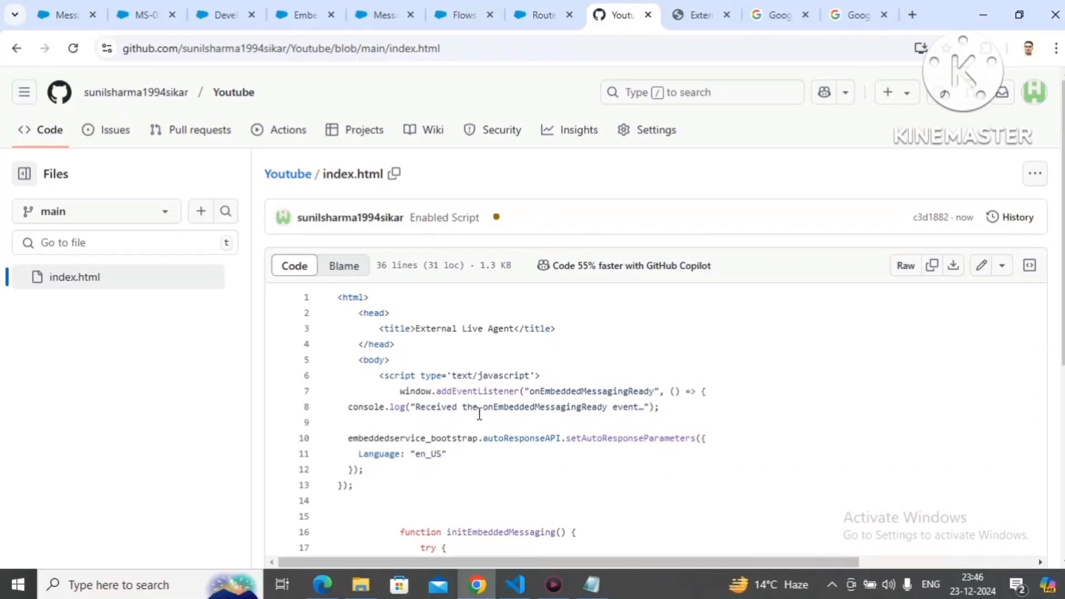
Step: End the open chat conversation on the external site page
left_click(704, 10)
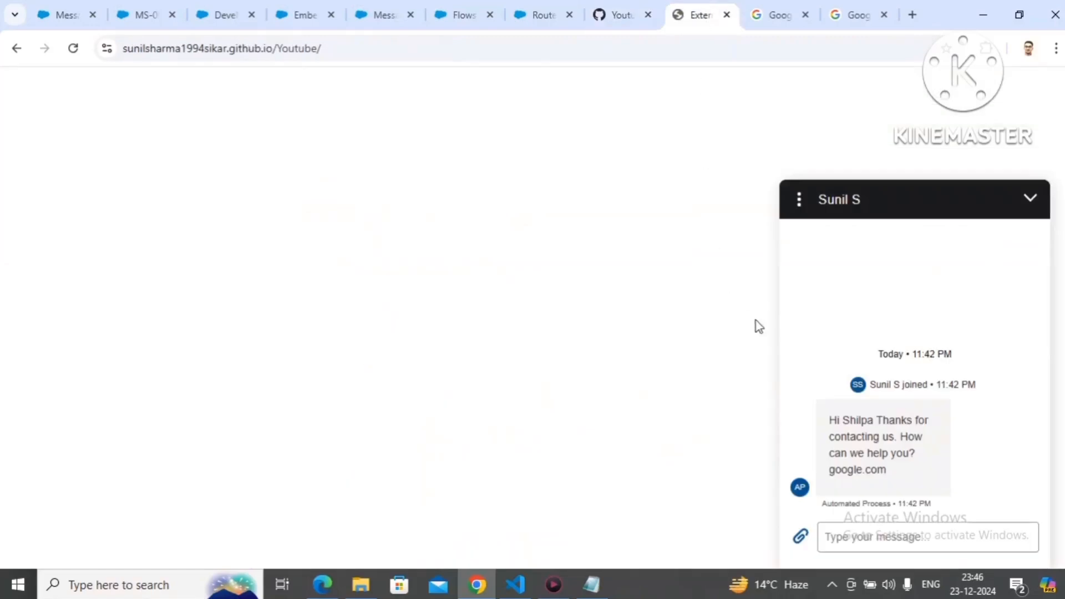
left_click(805, 195)
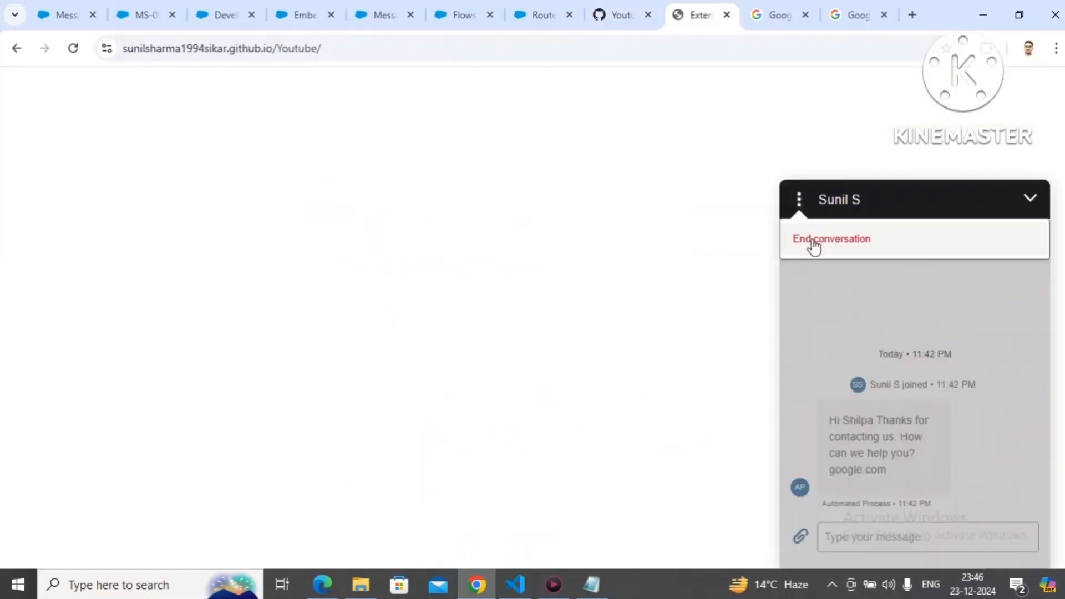
left_click(813, 241)
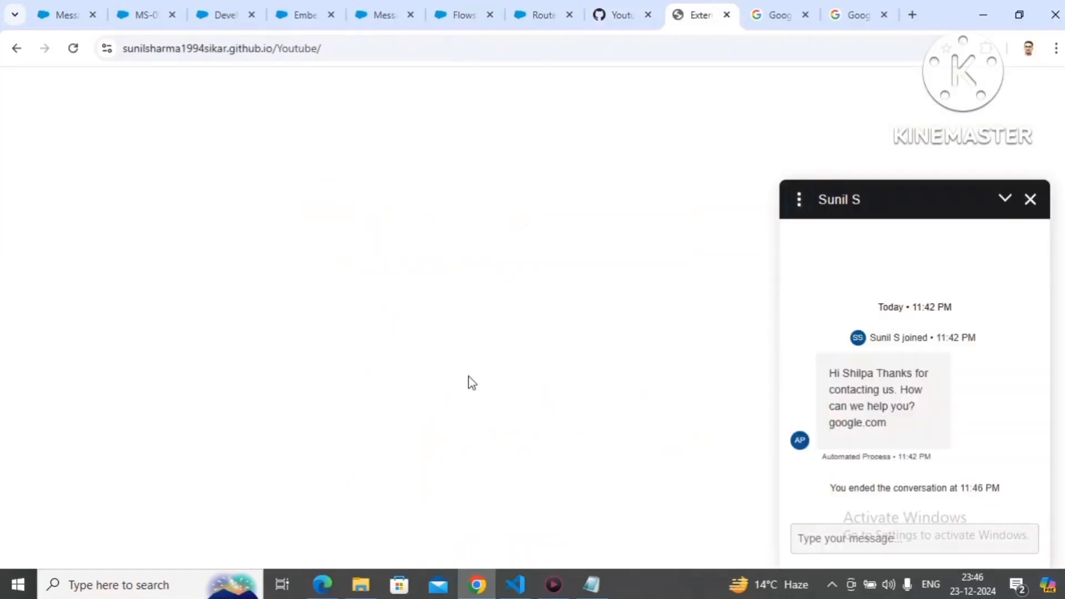
Step: Hard-reload the external site page with the developer tools open, and close the developer tools
key("F5")
right_click(472, 382)
left_click(518, 361)
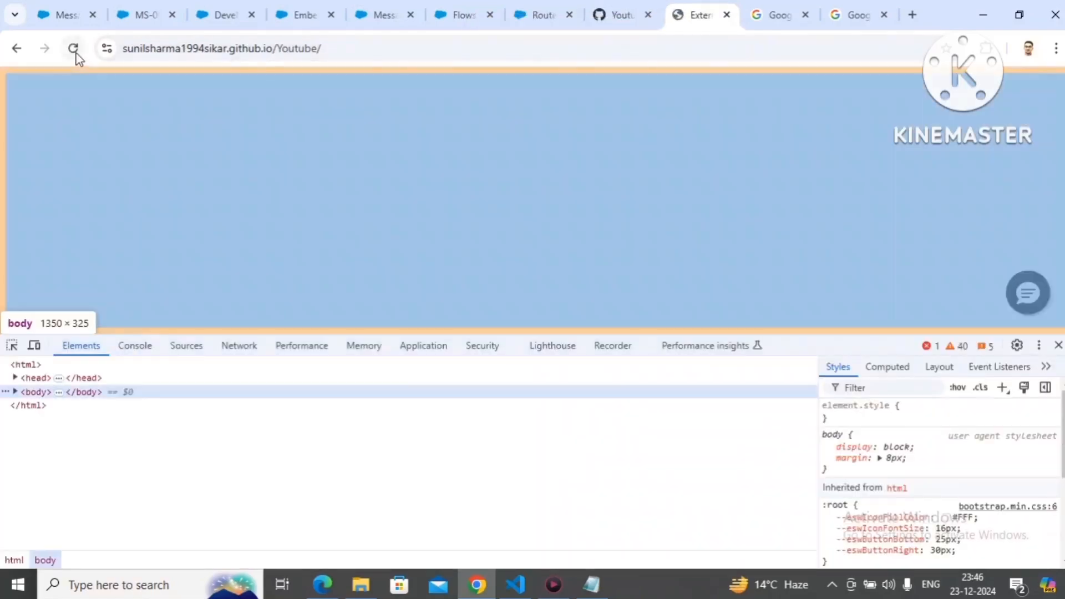
right_click(74, 50)
left_click(121, 133)
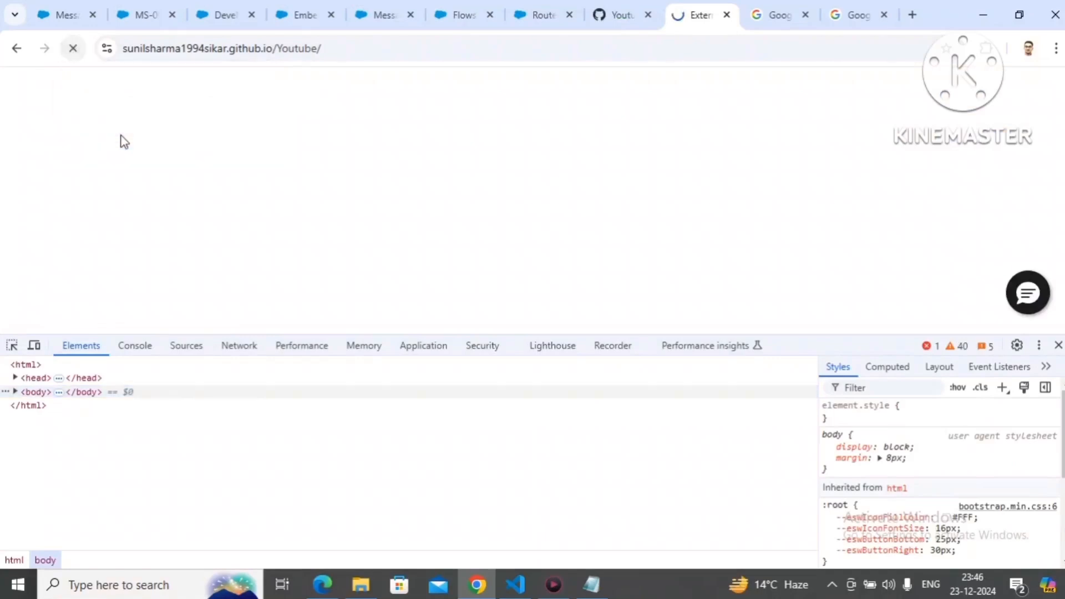
left_click(1058, 346)
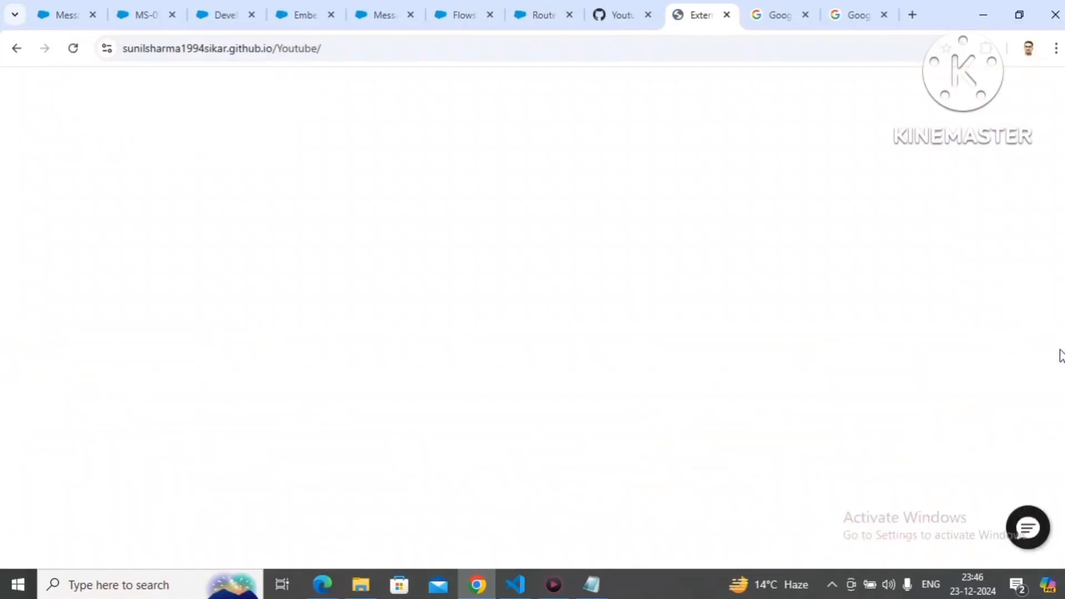
Step: Close the old messaging session in Service Console and start a new chat on the external site with the customer's first name
left_click(147, 23)
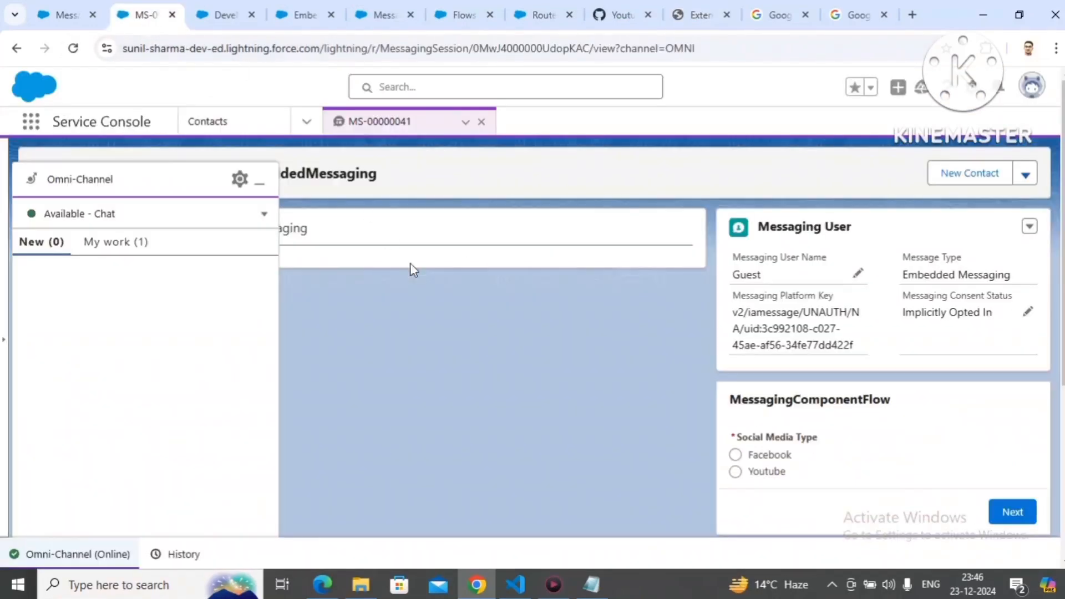
left_click(480, 121)
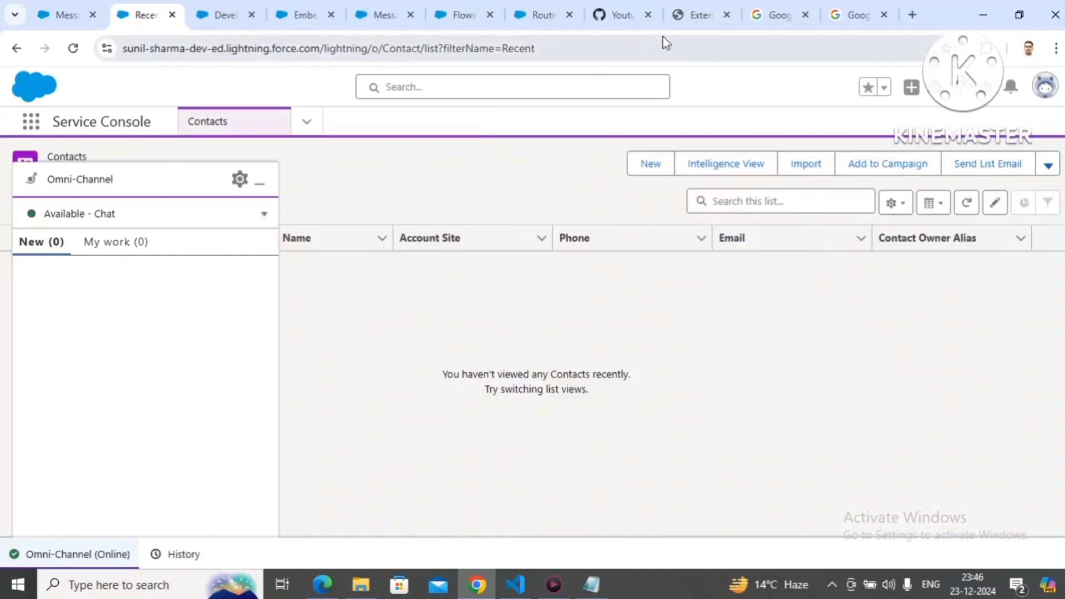
left_click(689, 22)
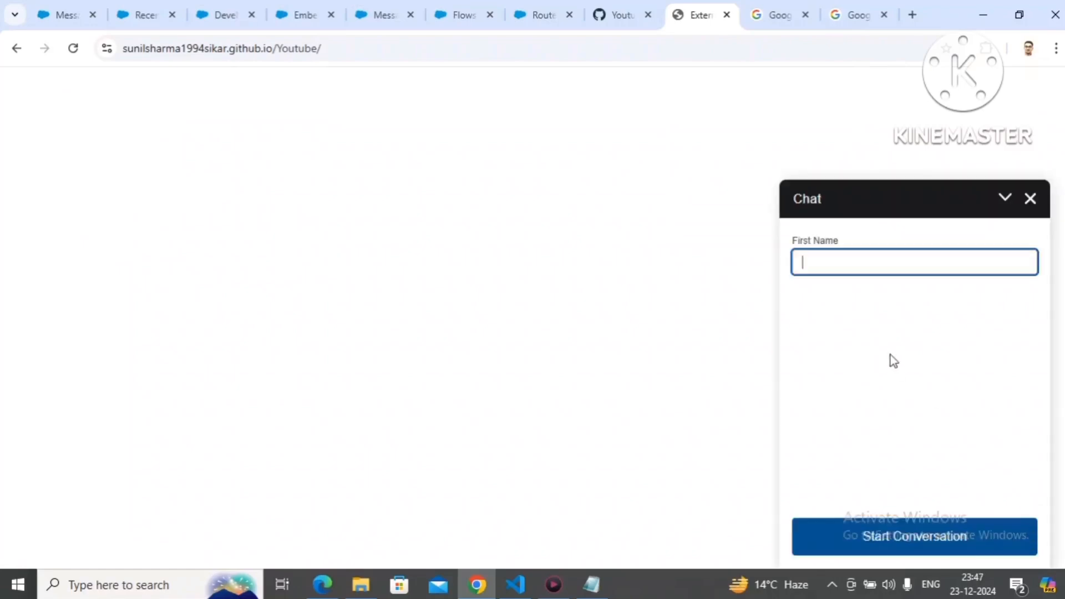
type("Anridh")
left_click(883, 536)
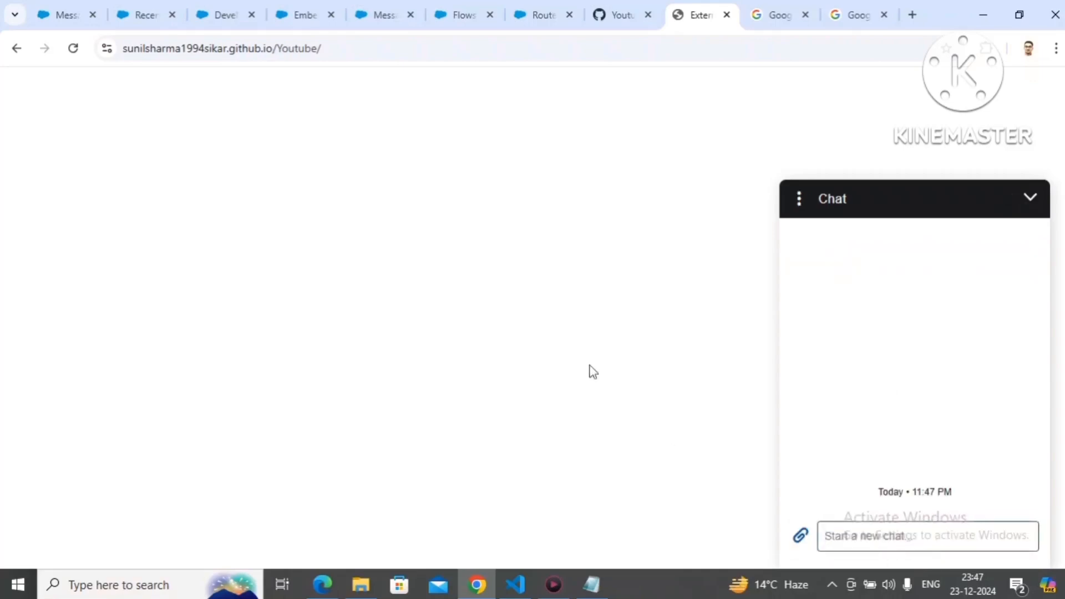
Step: Accept the waiting messaging request in Omni-Channel and open the google.com link from the auto-response in the customer chat
left_click(145, 17)
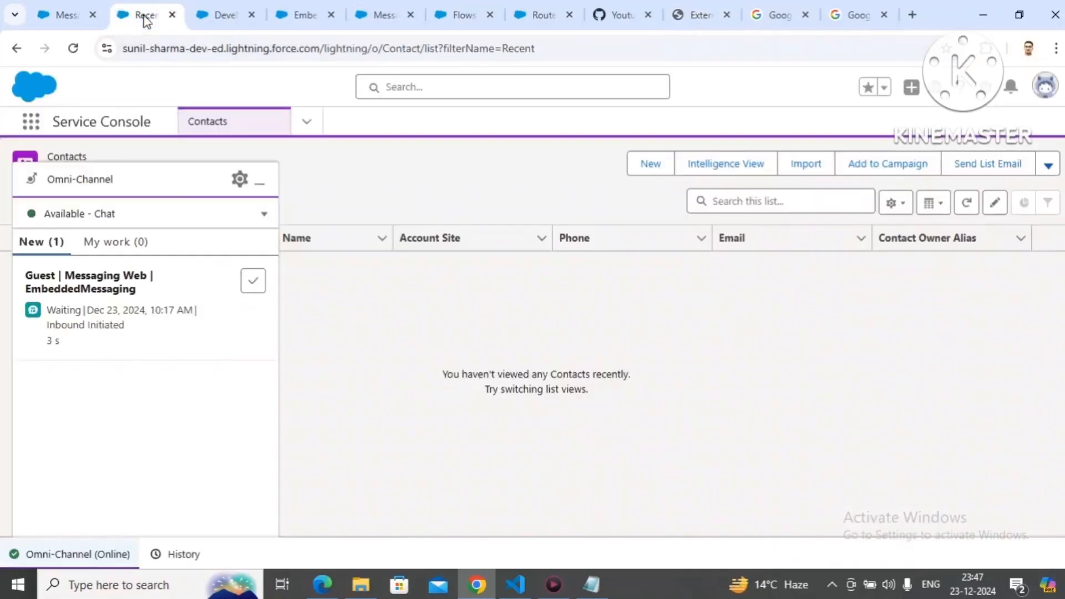
left_click(252, 289)
left_click(697, 15)
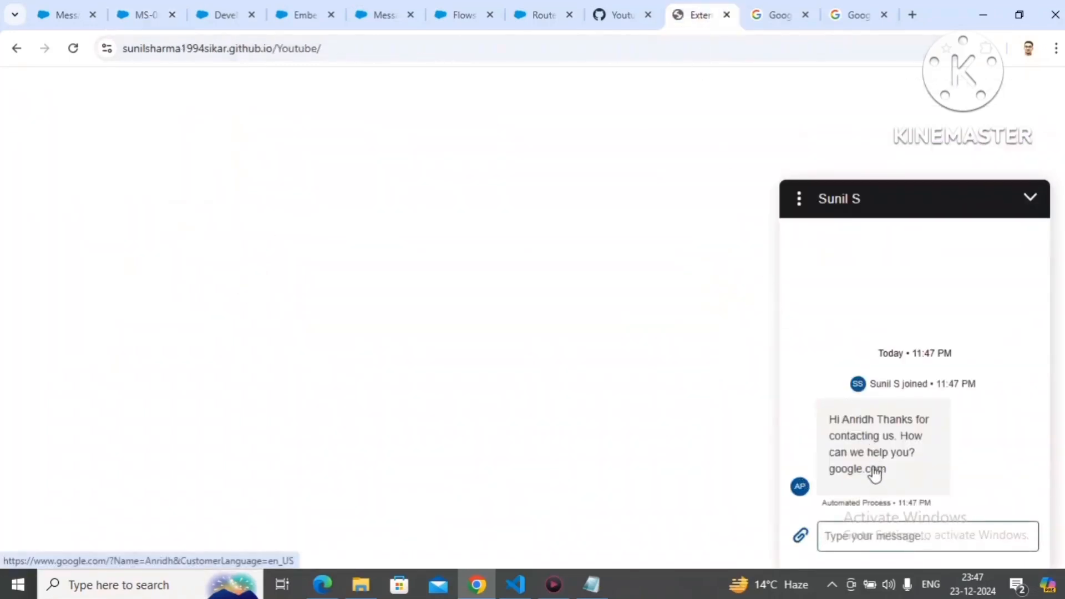
left_click(875, 470)
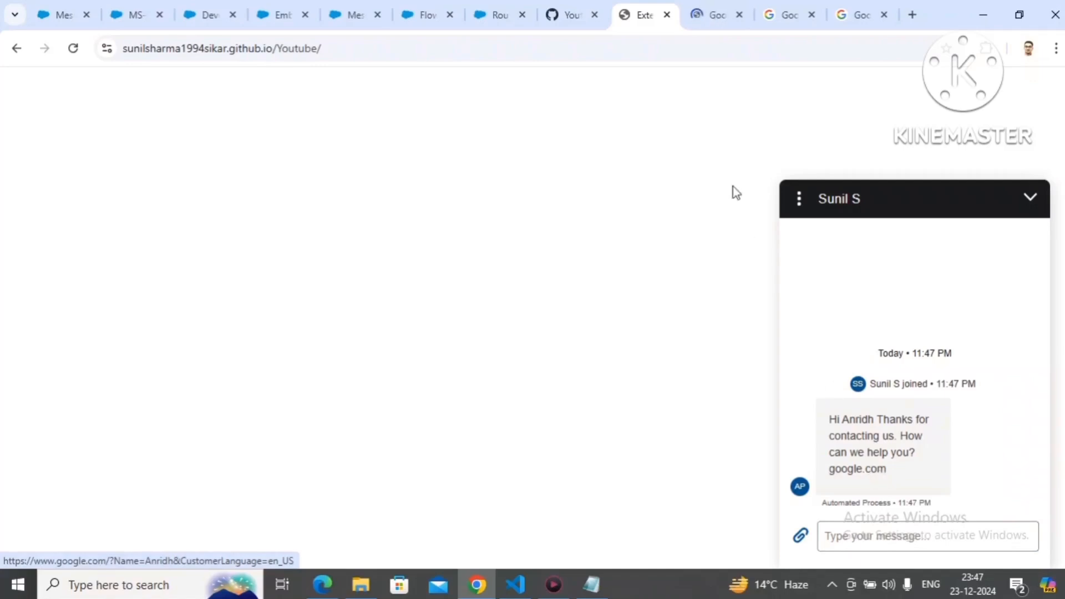
Step: Examine the Name and CustomerLanguage parameters in the URL of the newly opened Google page
left_click(709, 11)
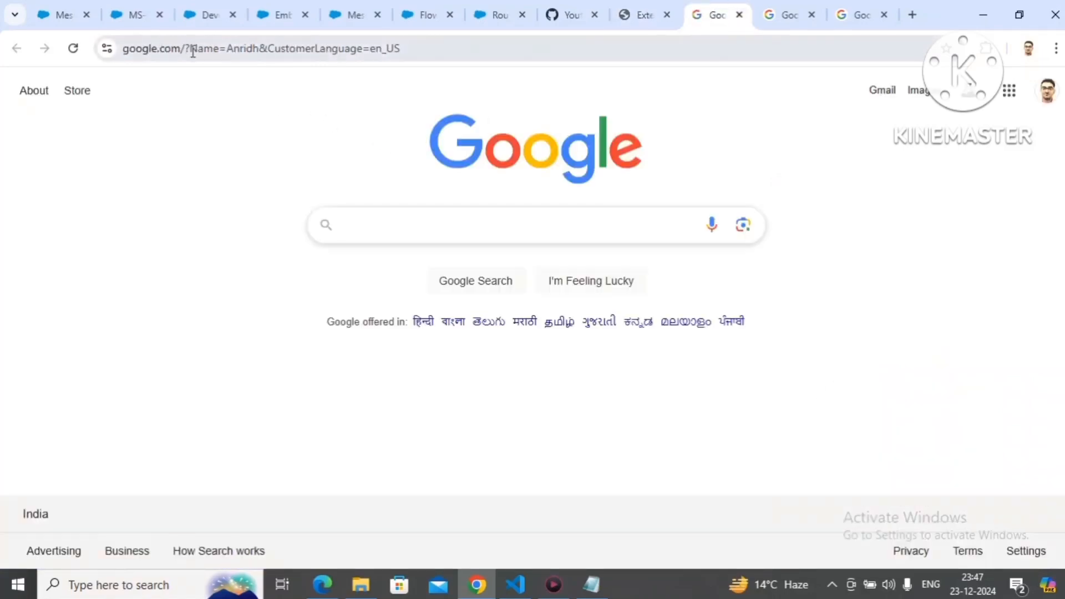
left_click_drag(191, 49, 259, 54)
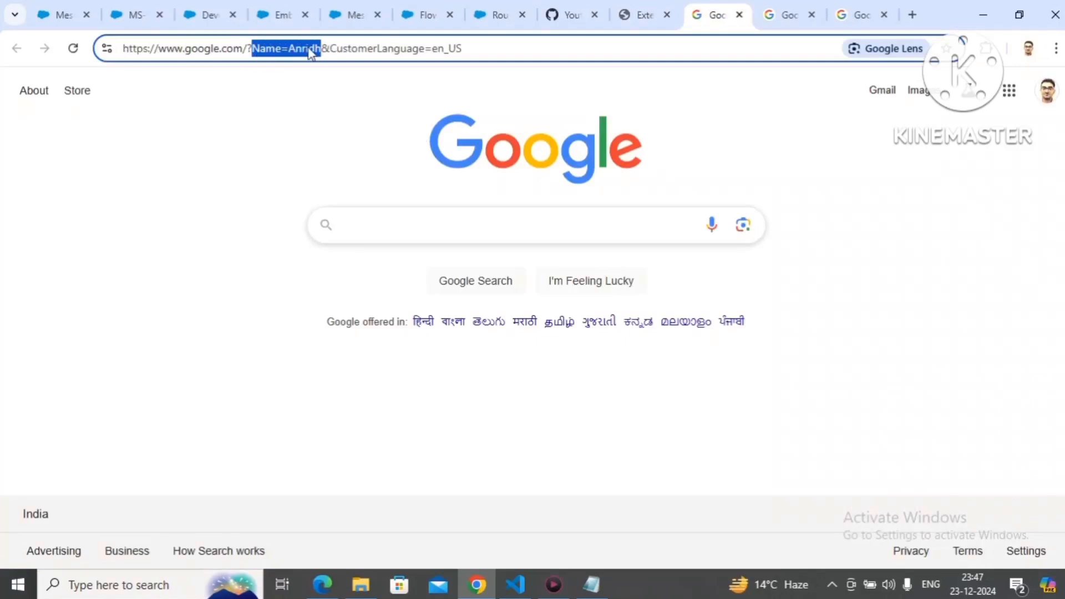
left_click_drag(330, 44, 471, 44)
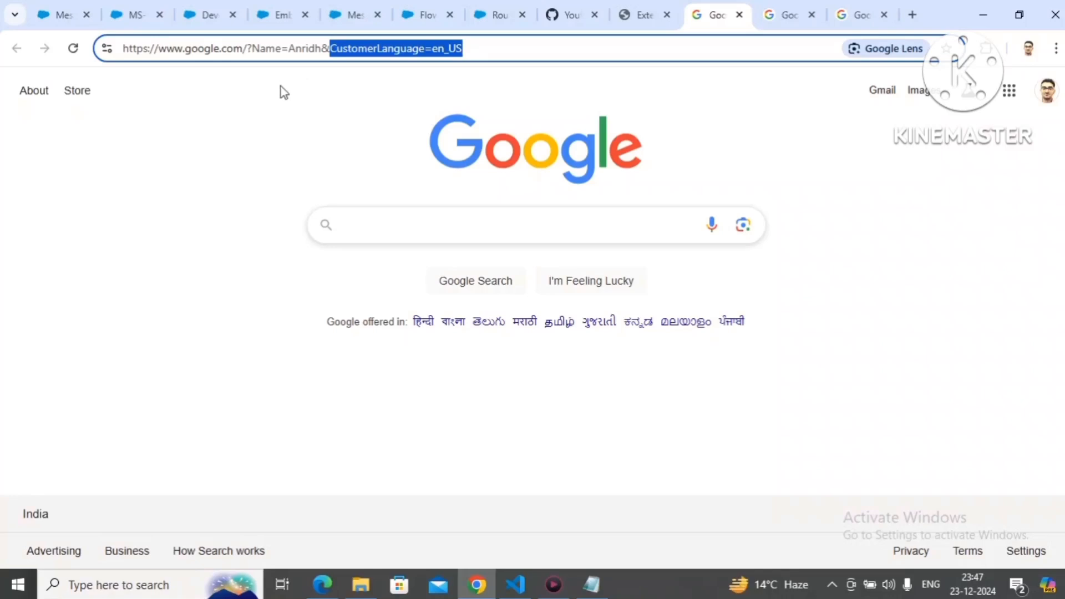
Step: Review the StartConversationMC web page parameters and the Language entry in index.html in VS Code, closing the terminal, and return to the presentation
left_click(73, 5)
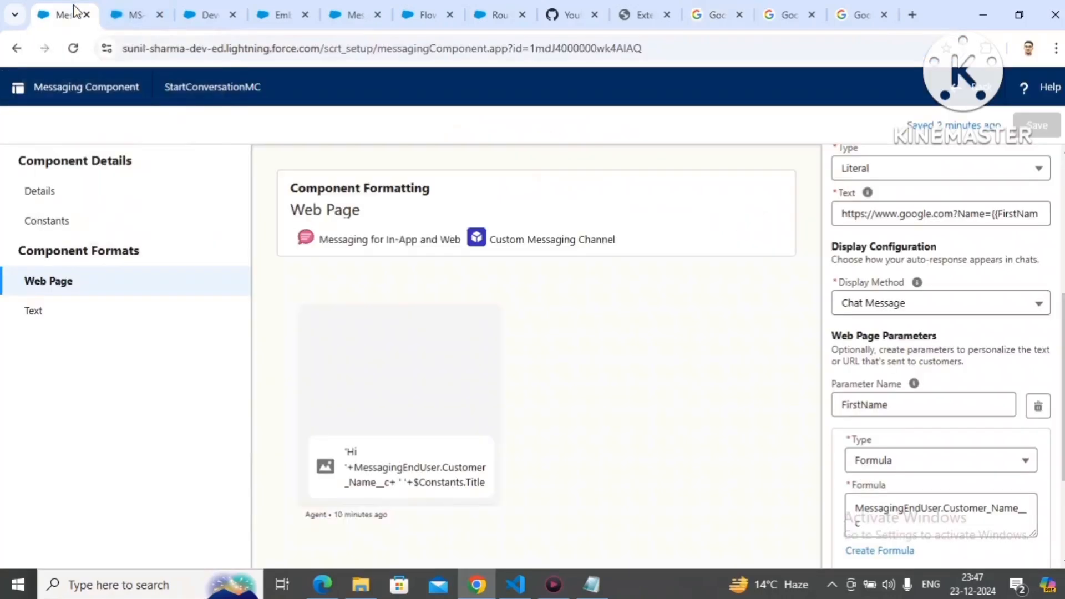
mouse_move(917, 282)
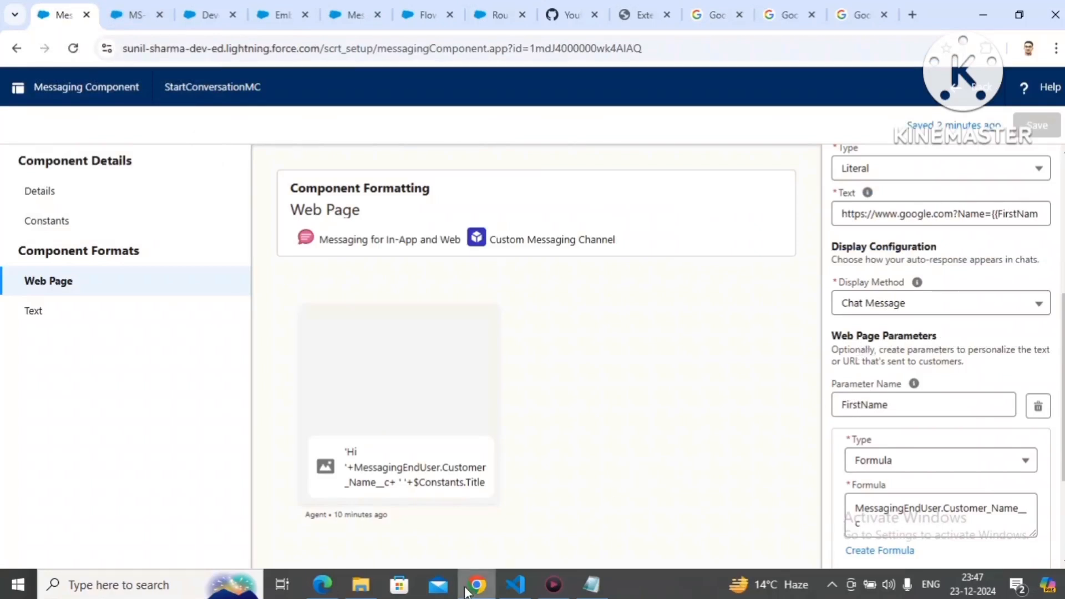
left_click(515, 584)
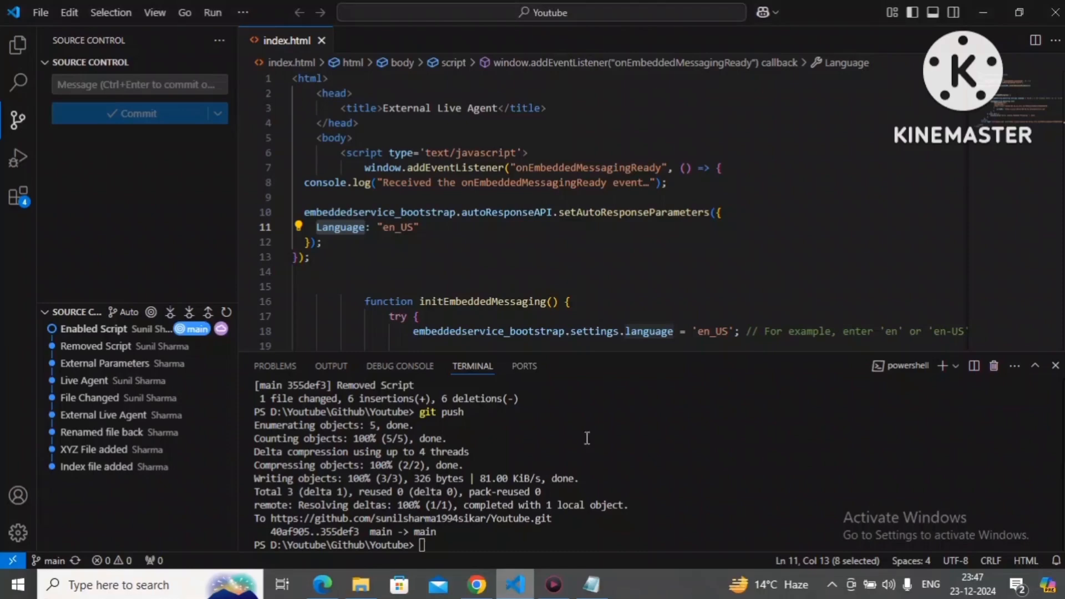
left_click(1054, 366)
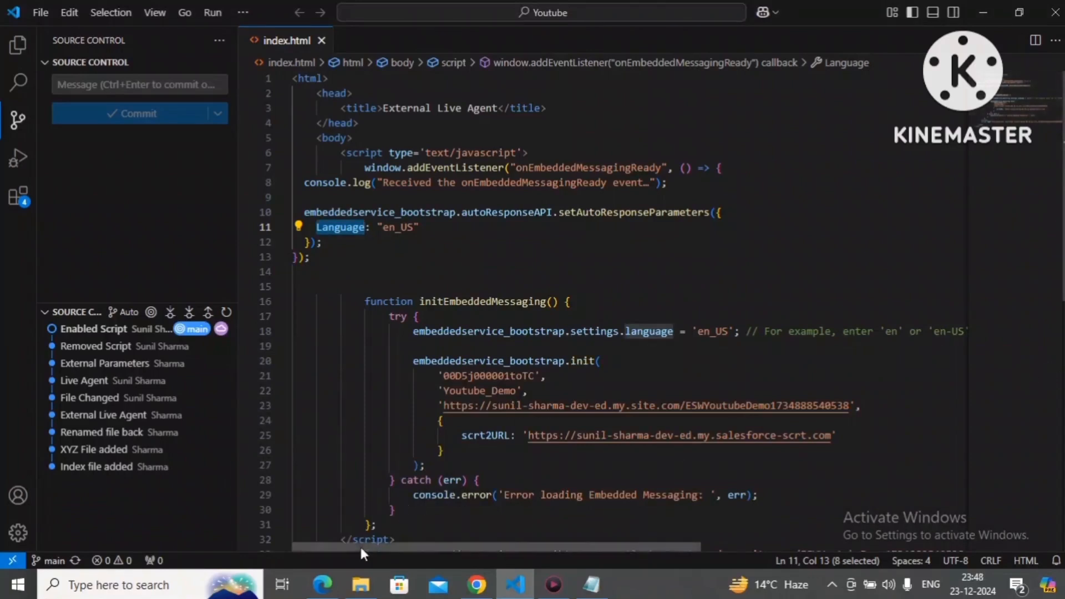
left_click(332, 593)
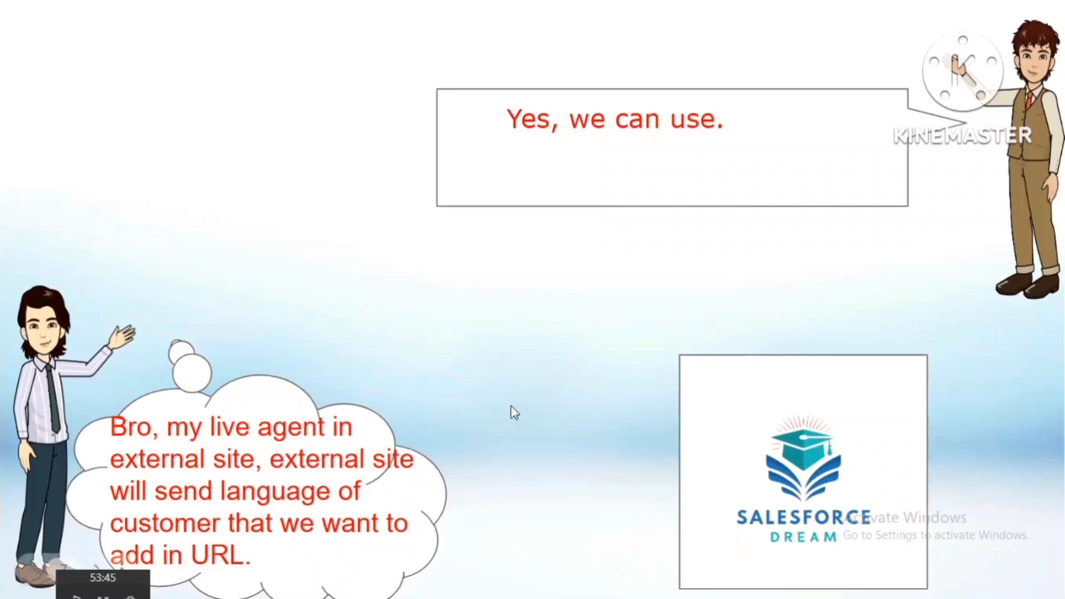